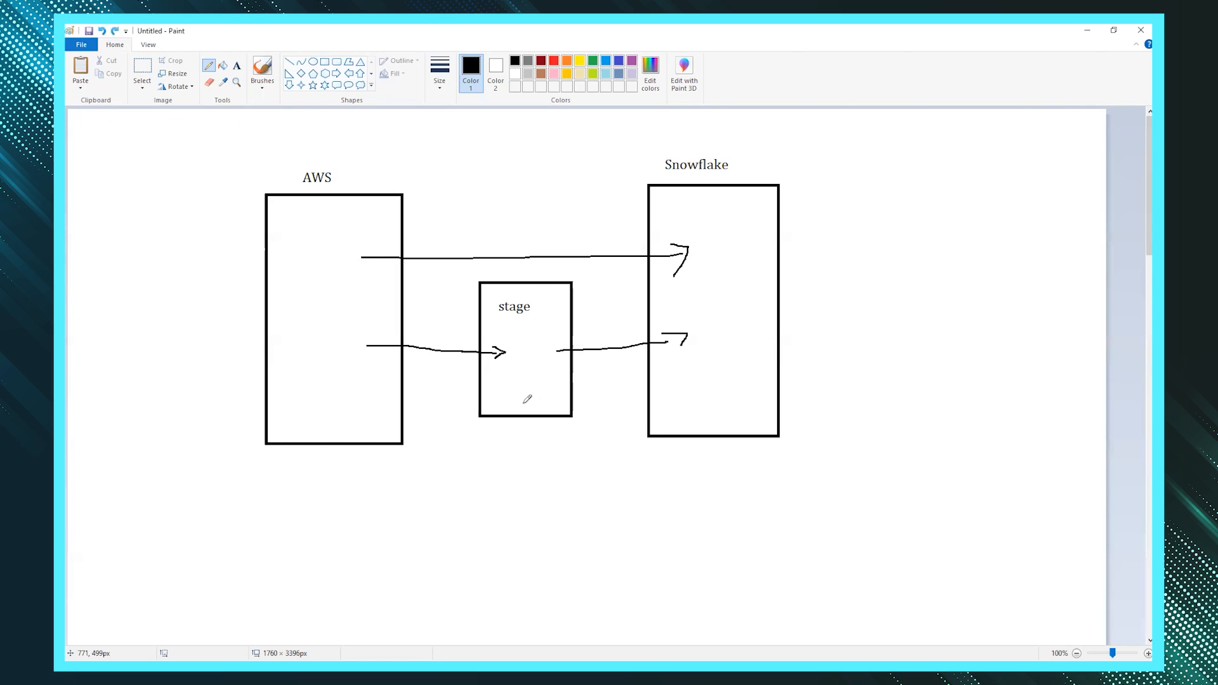
# - Add a text label below the stage box listing '1. internal stage' and '2. external stage'
pyautogui.click(236, 65)
pyautogui.click(475, 448)
pyautogui.write('1.')
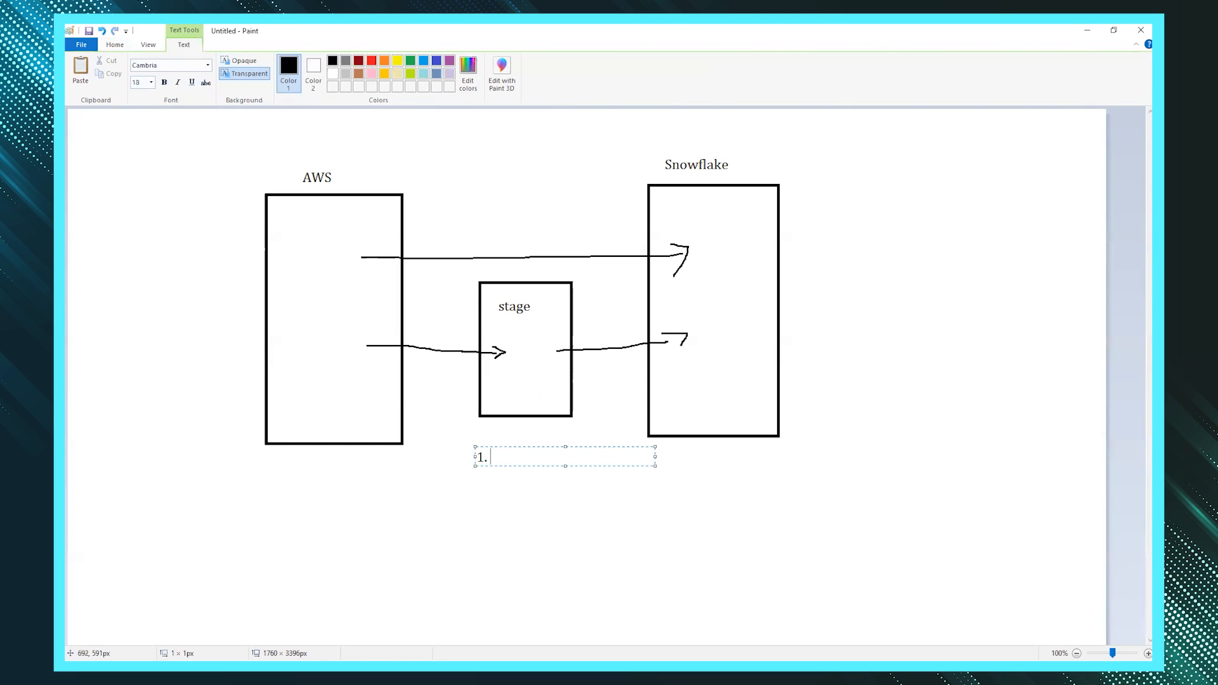
pyautogui.write(' internal stage')
pyautogui.press('Return')
pyautogui.write('2. external stage')
pyautogui.moveTo(574, 458); pyautogui.dragTo(482, 457)
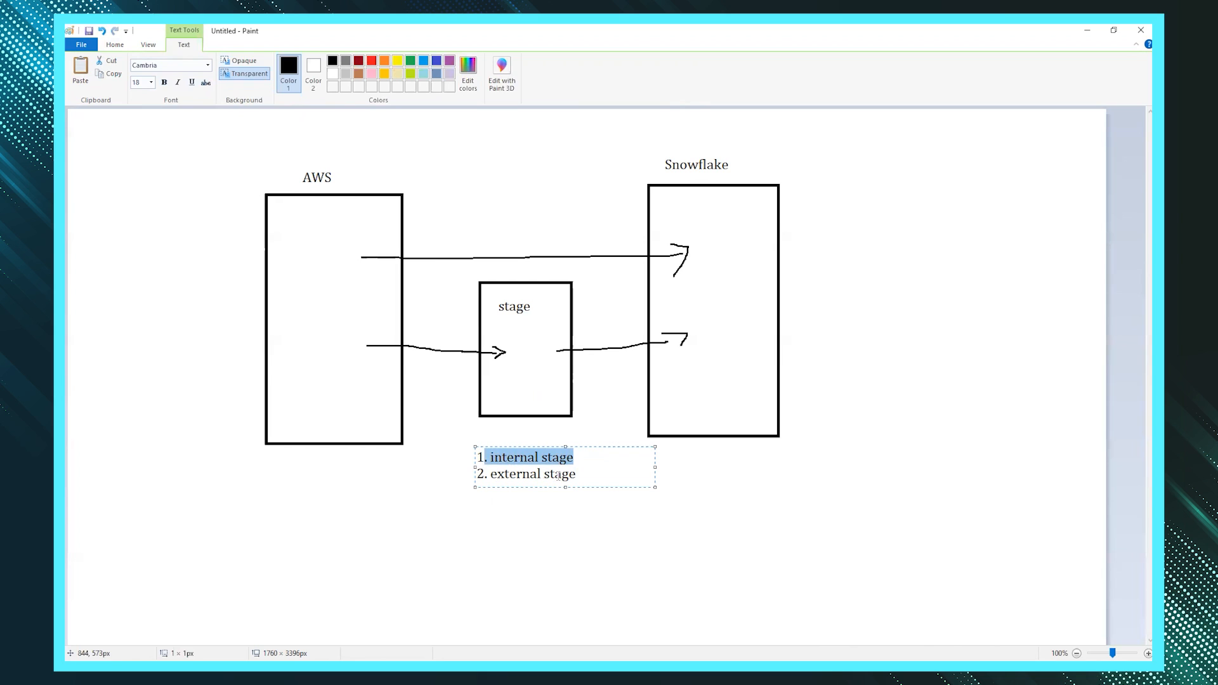
pyautogui.moveTo(575, 475); pyautogui.dragTo(489, 484)
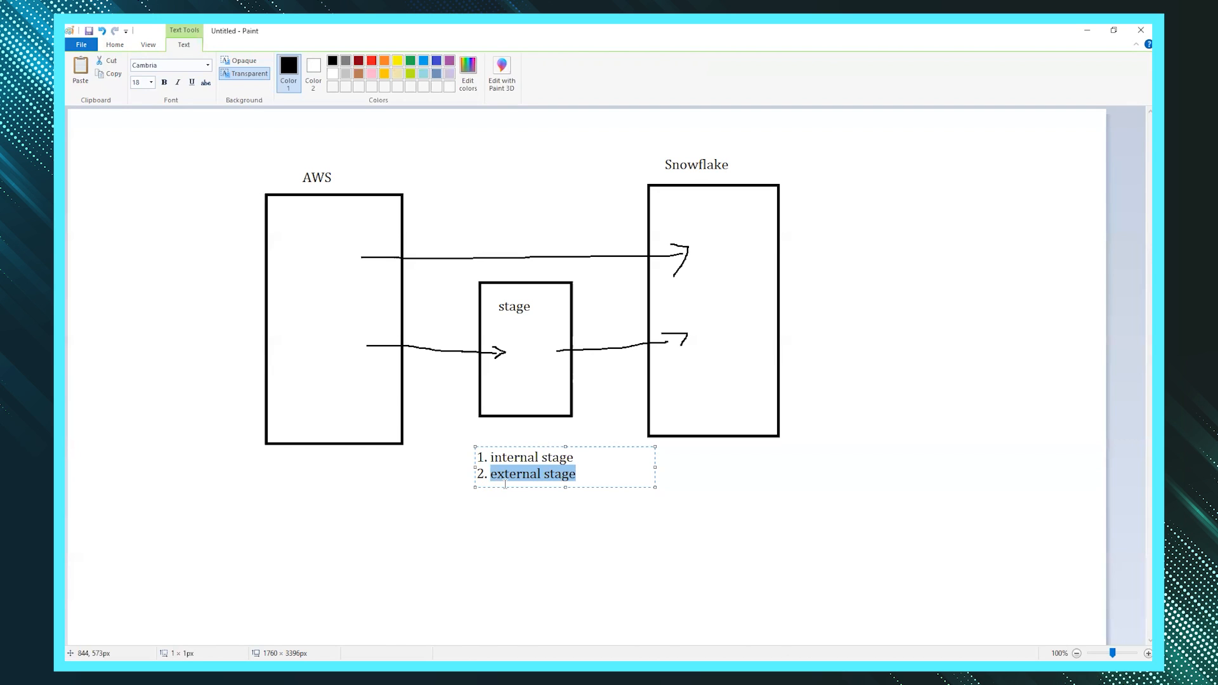
pyautogui.click(296, 285)
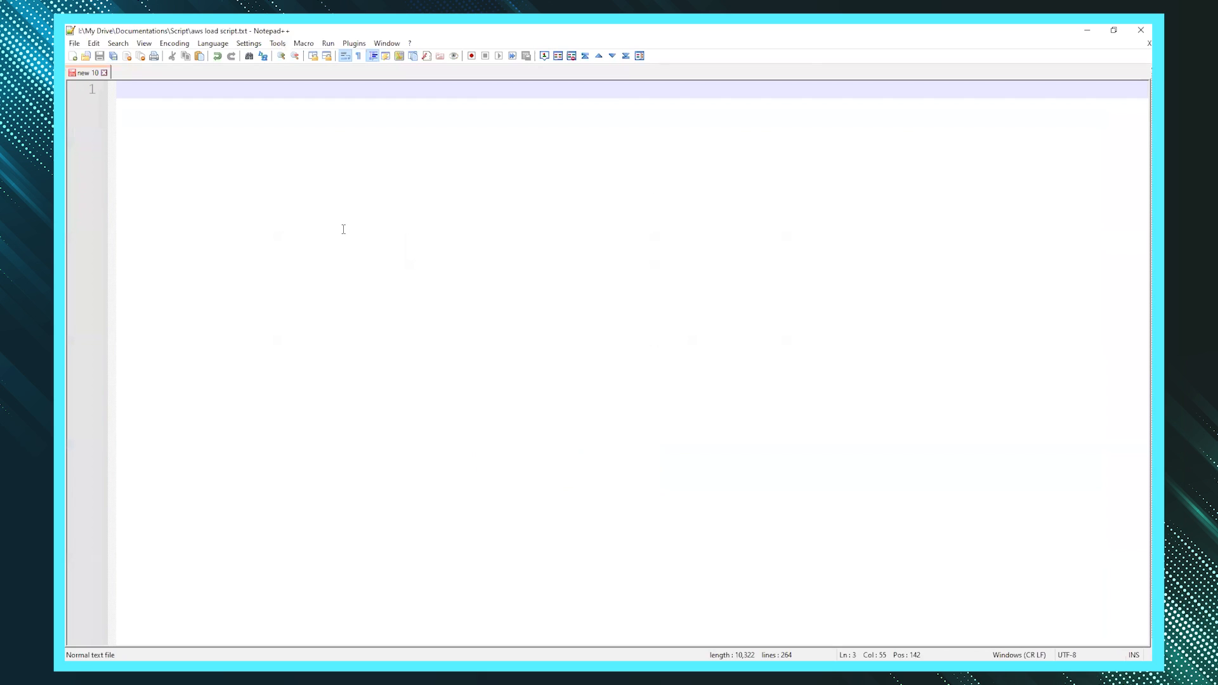
# - Write 'Step 1:' and 'How to upload the data in S3?', each underlined with dashes
pyautogui.write('Step 1:')
pyautogui.press('Return')
pyautogui.write('-------')
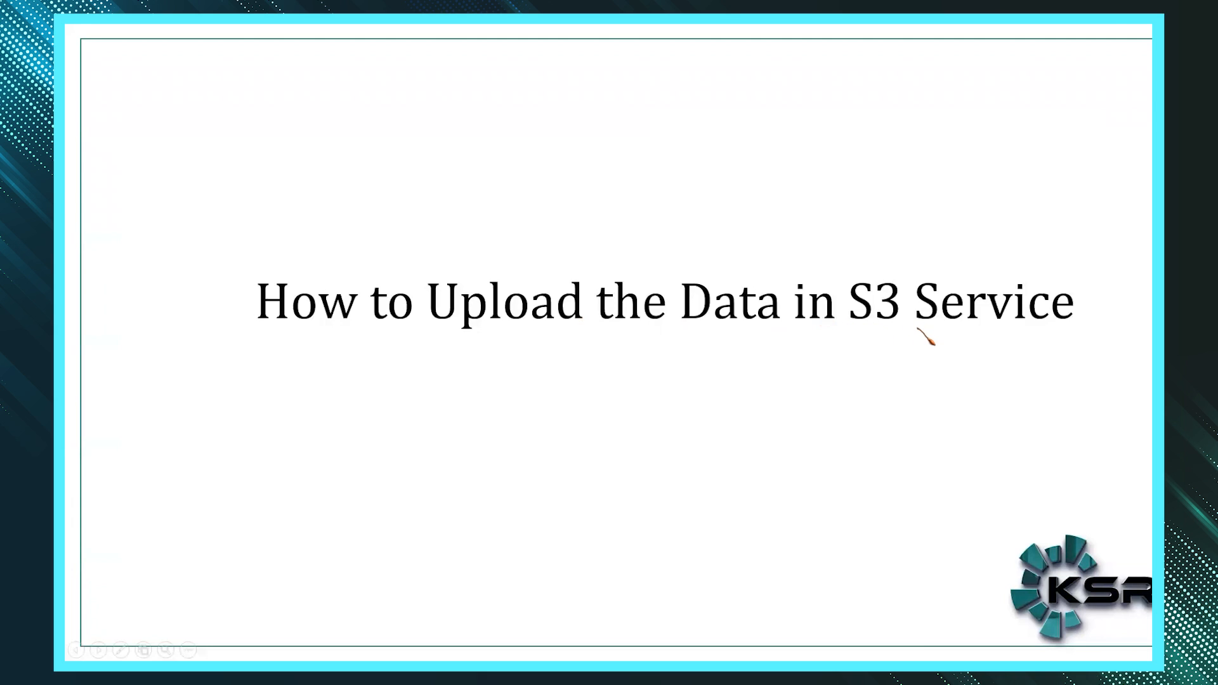
pyautogui.write('How ')
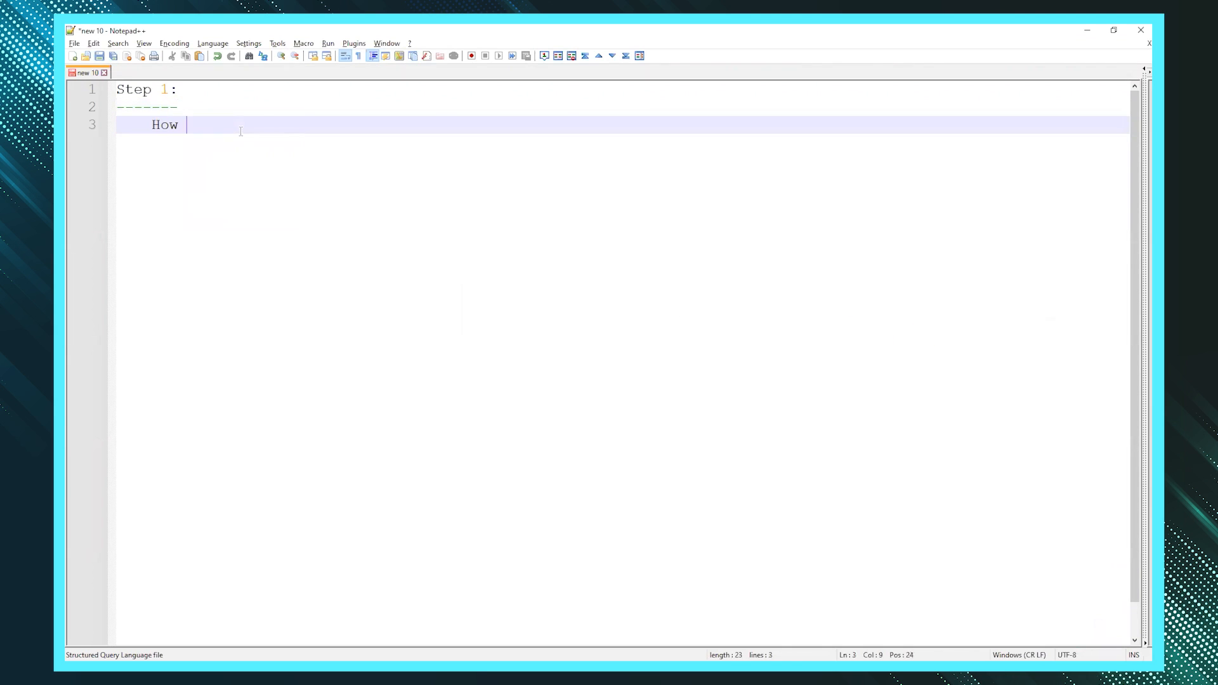
pyautogui.write('to upload the data in S3?')
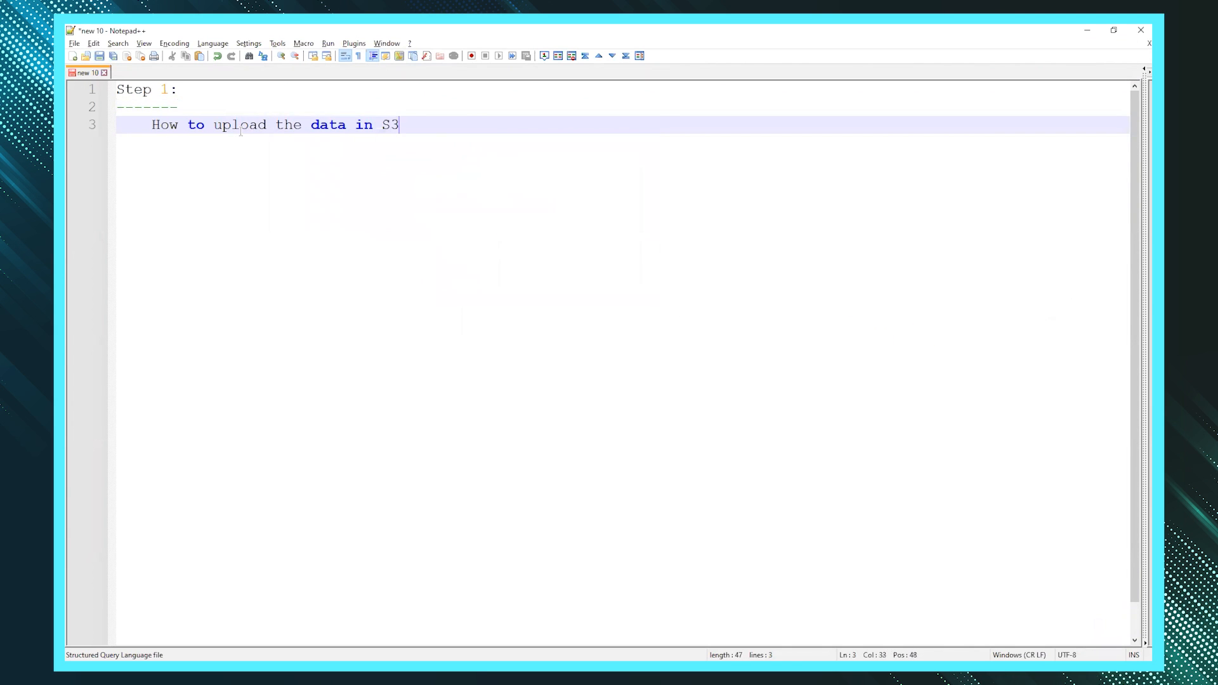
pyautogui.press('Return')
pyautogui.write('------------------------------')
pyautogui.press('Return')
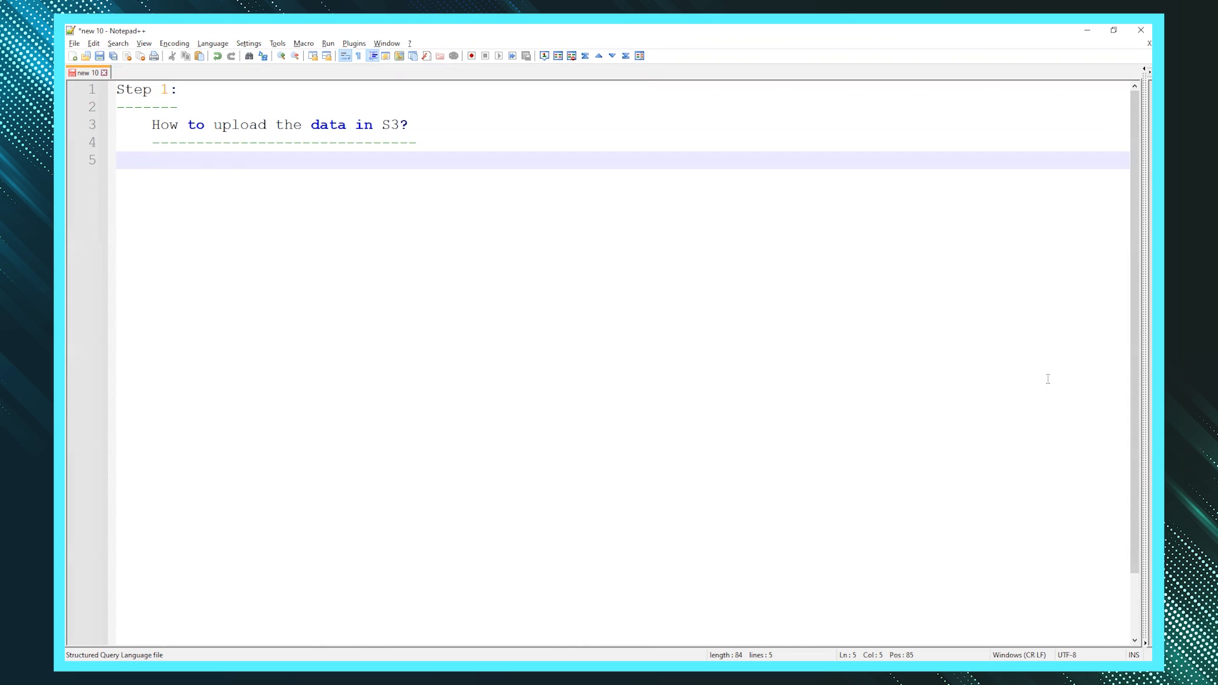
# - Switch to the browser and return to the AWS Console Home page
pyautogui.click(1162, 232)
pyautogui.click(1087, 282)
pyautogui.click(92, 102)
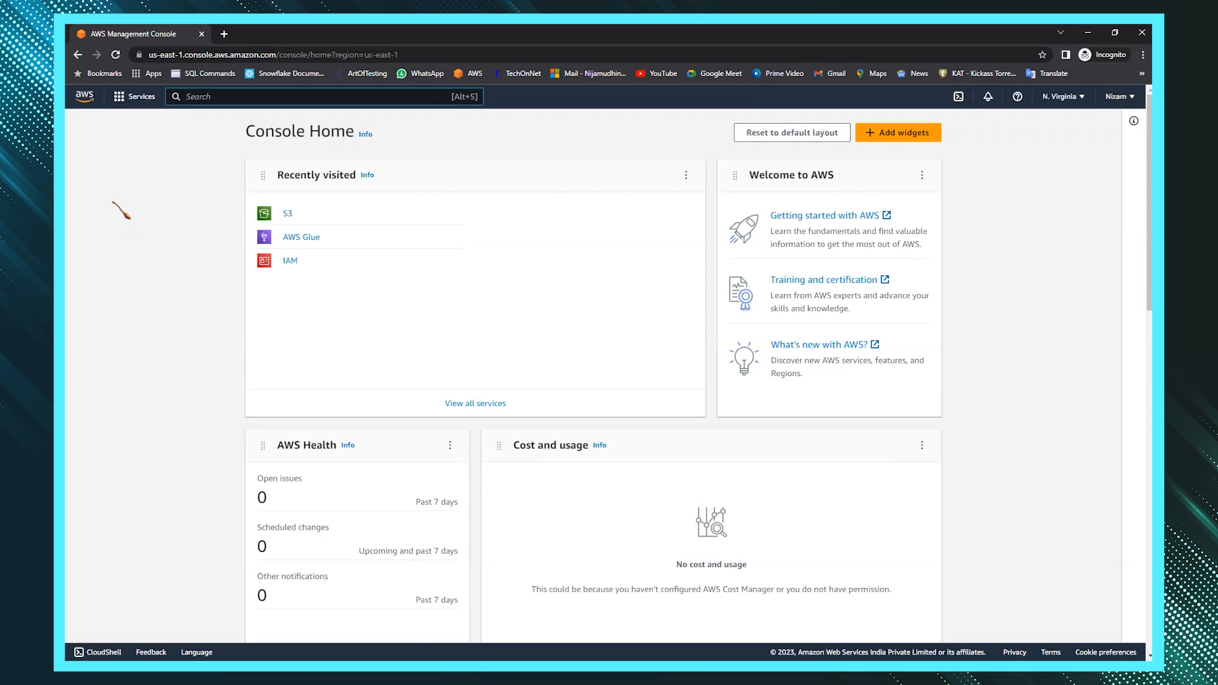
# - Show the alphabetical list of all AWS services from the Services menu
pyautogui.click(130, 98)
pyautogui.click(170, 181)
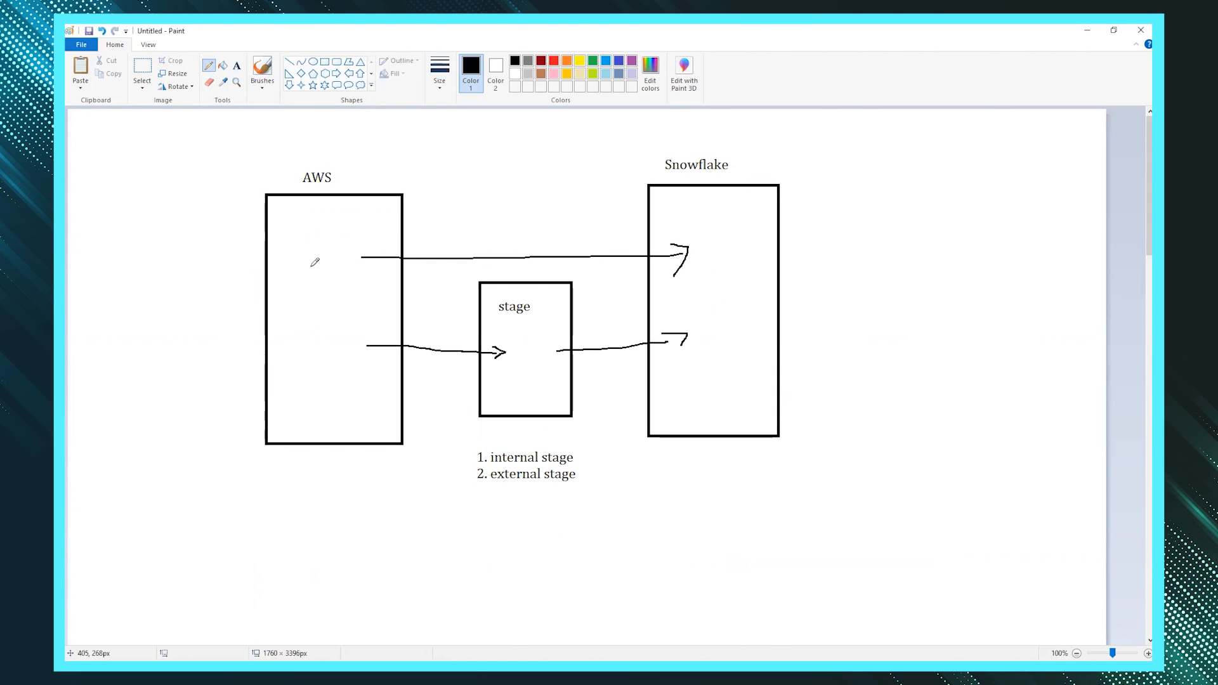
# - Draw an arrow into the AWS box from the left and write 'S3' inside it
pyautogui.moveTo(207, 298)
pyautogui.mouseDown()
pyautogui.moveTo(323, 323)
pyautogui.moveTo(303, 340)
pyautogui.mouseUp()
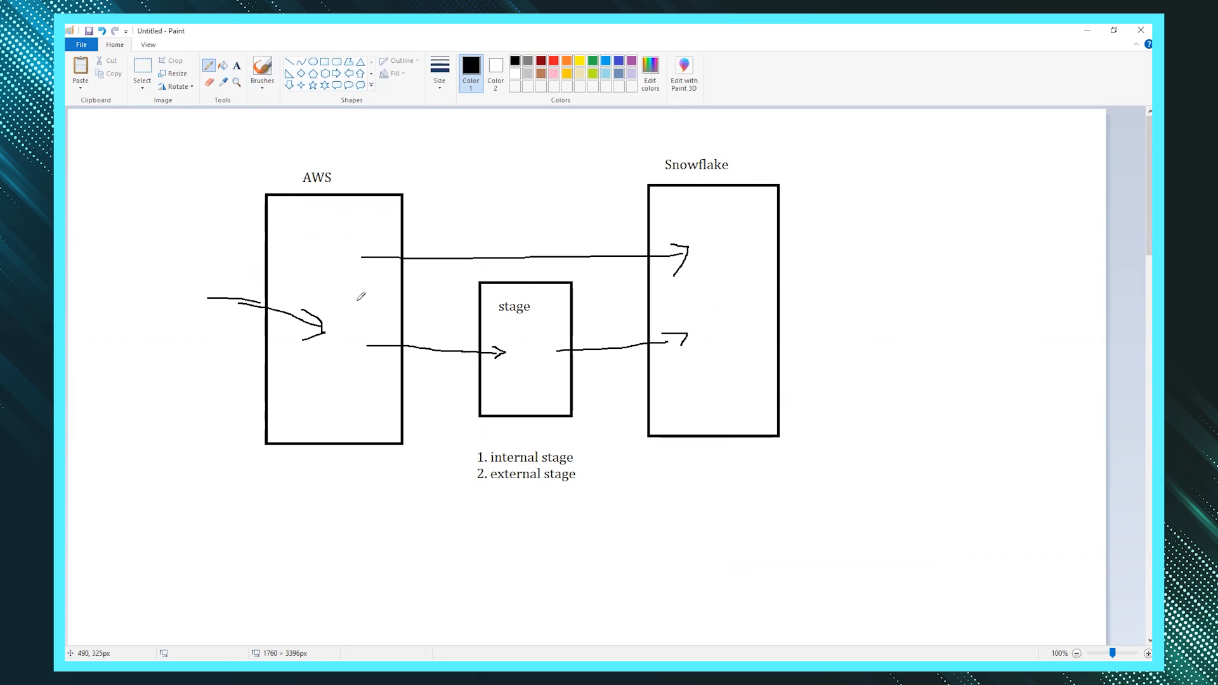
pyautogui.moveTo(354, 295)
pyautogui.mouseDown()
pyautogui.moveTo(343, 322)
pyautogui.moveTo(375, 313)
pyautogui.mouseUp()
# - Search for 's3' and open the Amazon S3 service
pyautogui.click(202, 97)
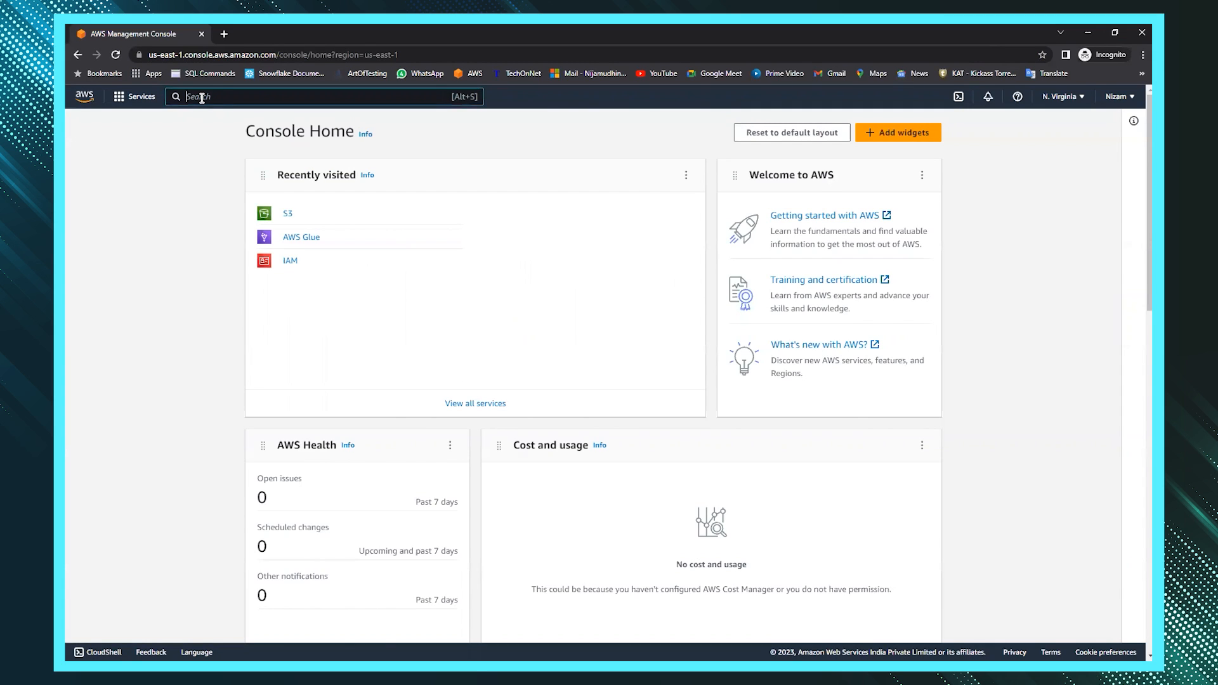
pyautogui.write('s3')
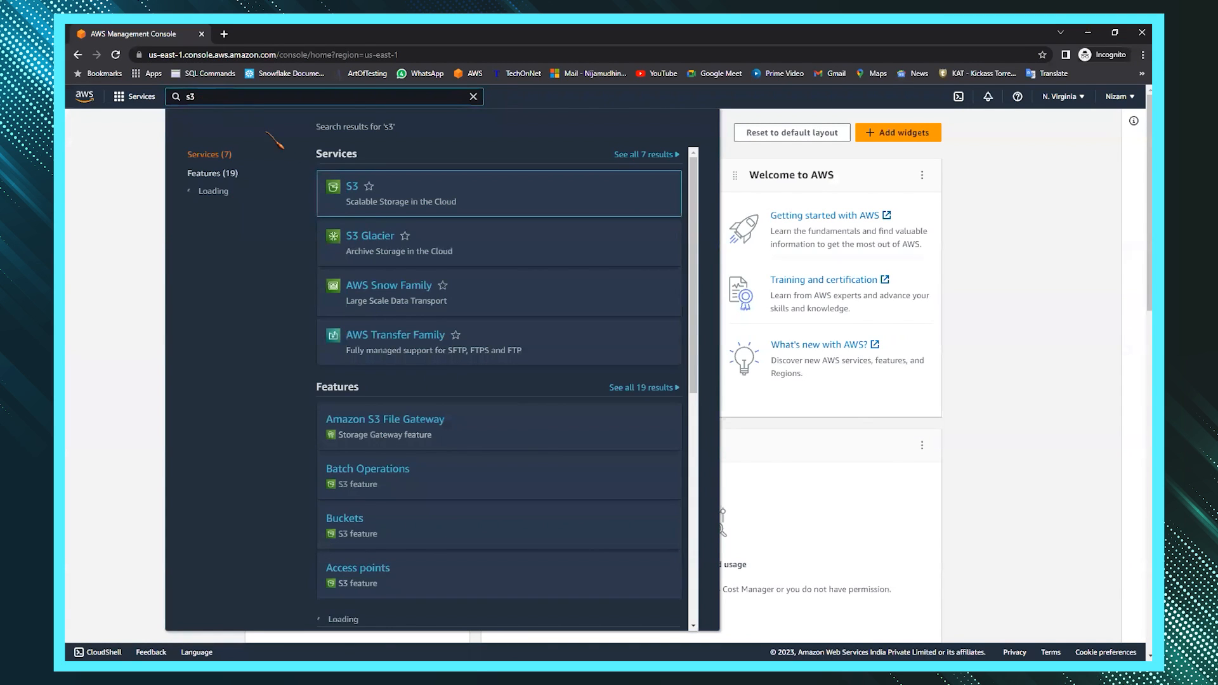
pyautogui.click(353, 189)
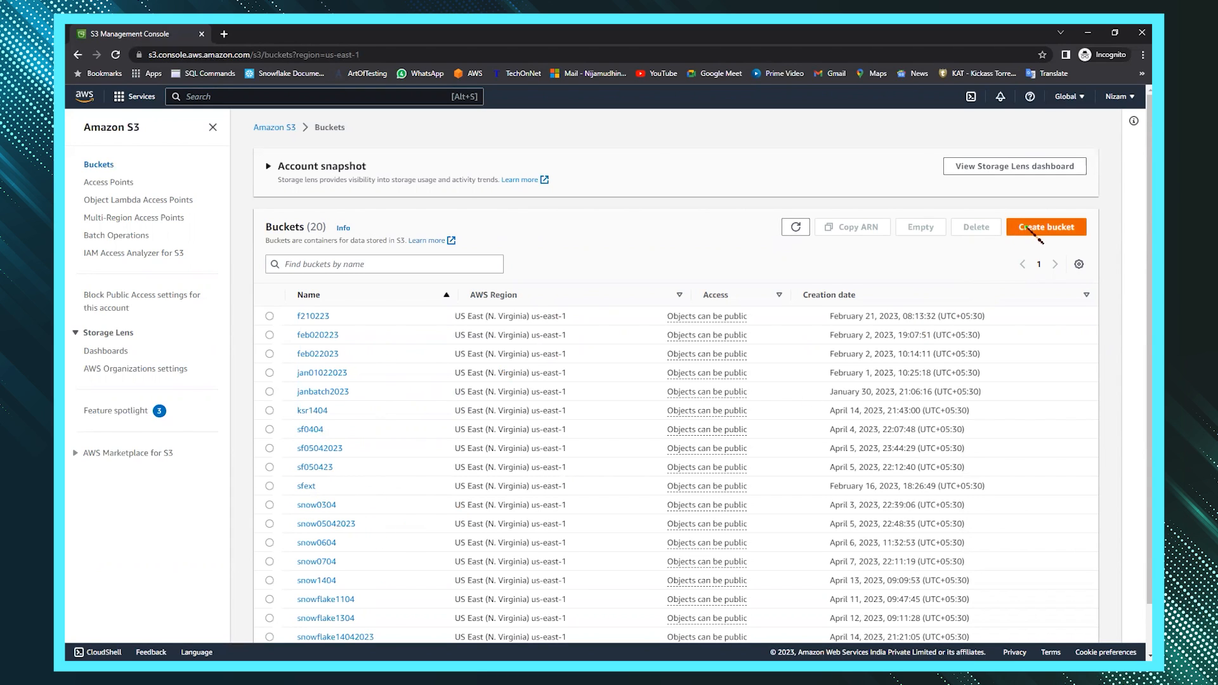
# - Start a bucket named ksr1404 with public access unblocked and acknowledged, and try creating it
pyautogui.click(1030, 229)
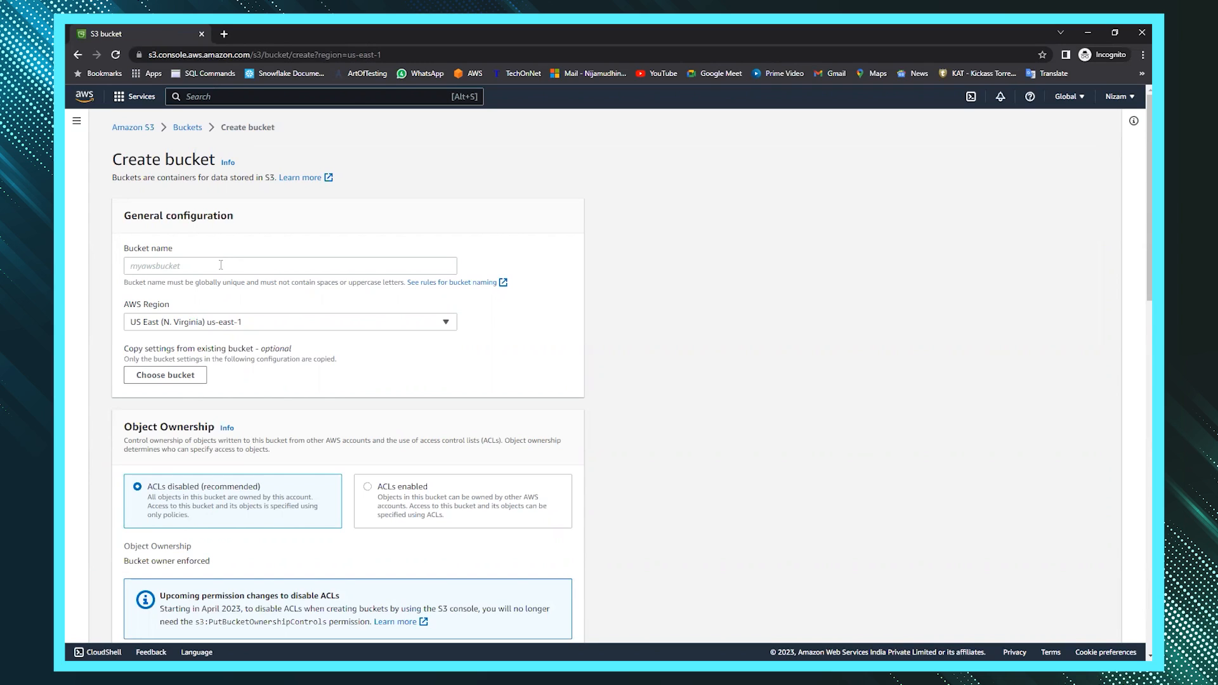
pyautogui.click(220, 265)
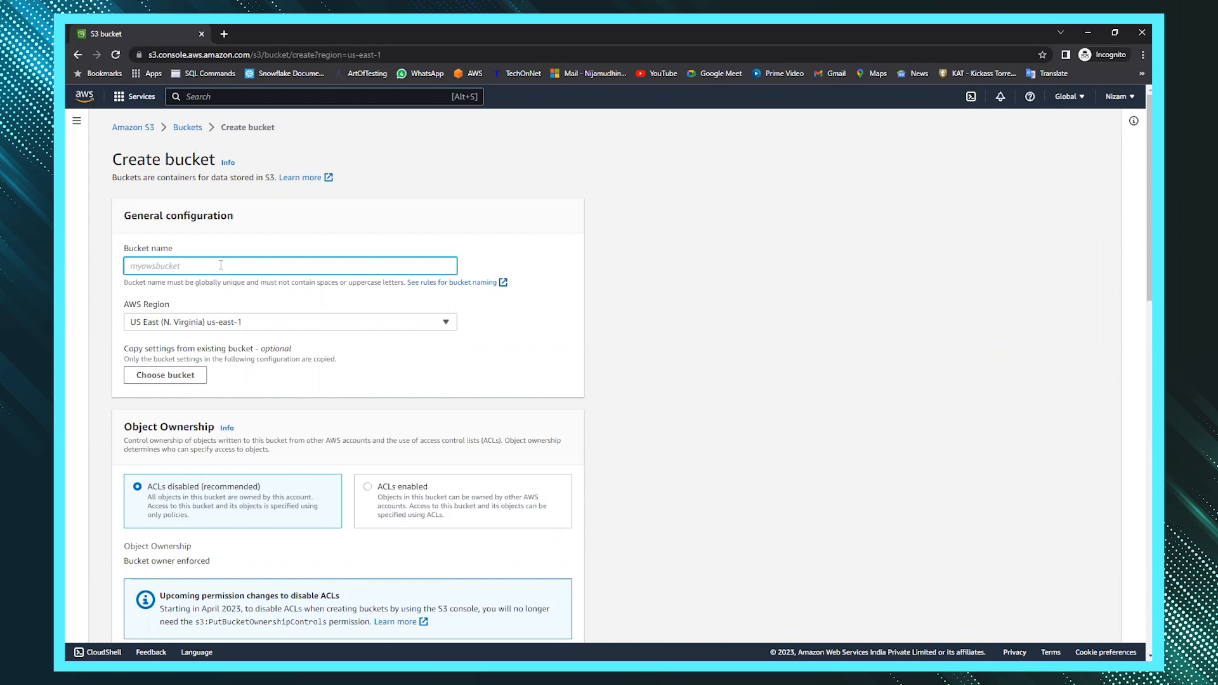
pyautogui.write('ksr1404')
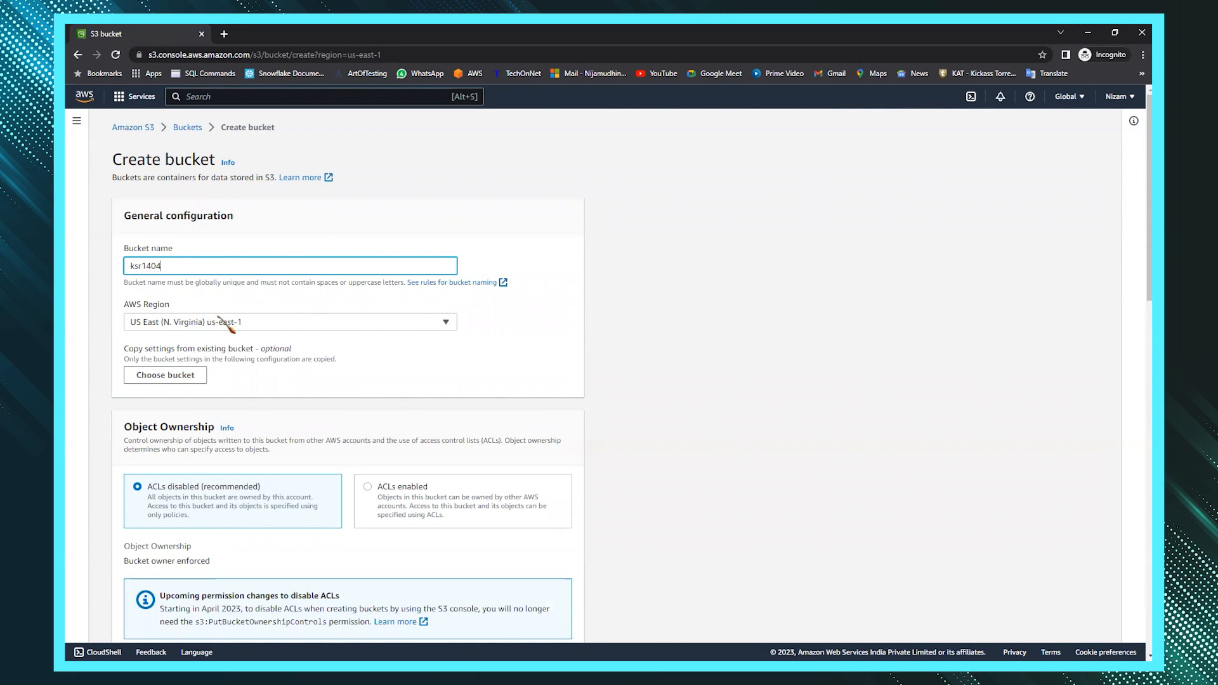
pyautogui.scroll(-1, 296, 336)
pyautogui.scroll(-5, 289, 329)
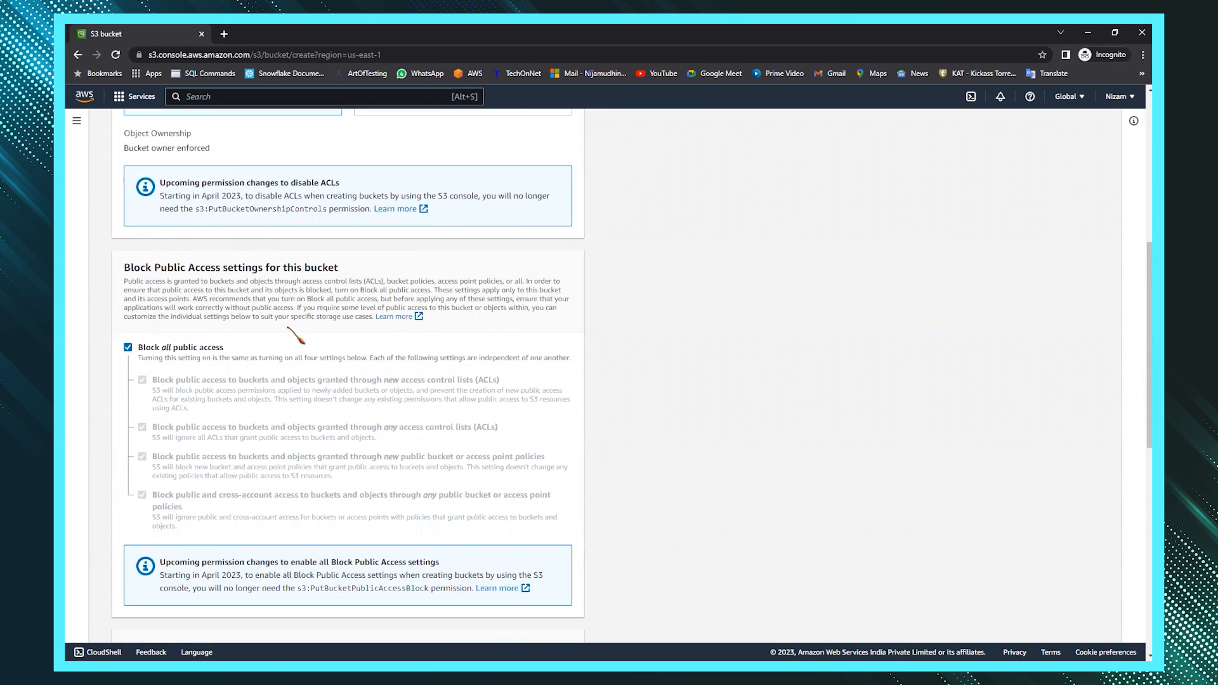
pyautogui.click(139, 353)
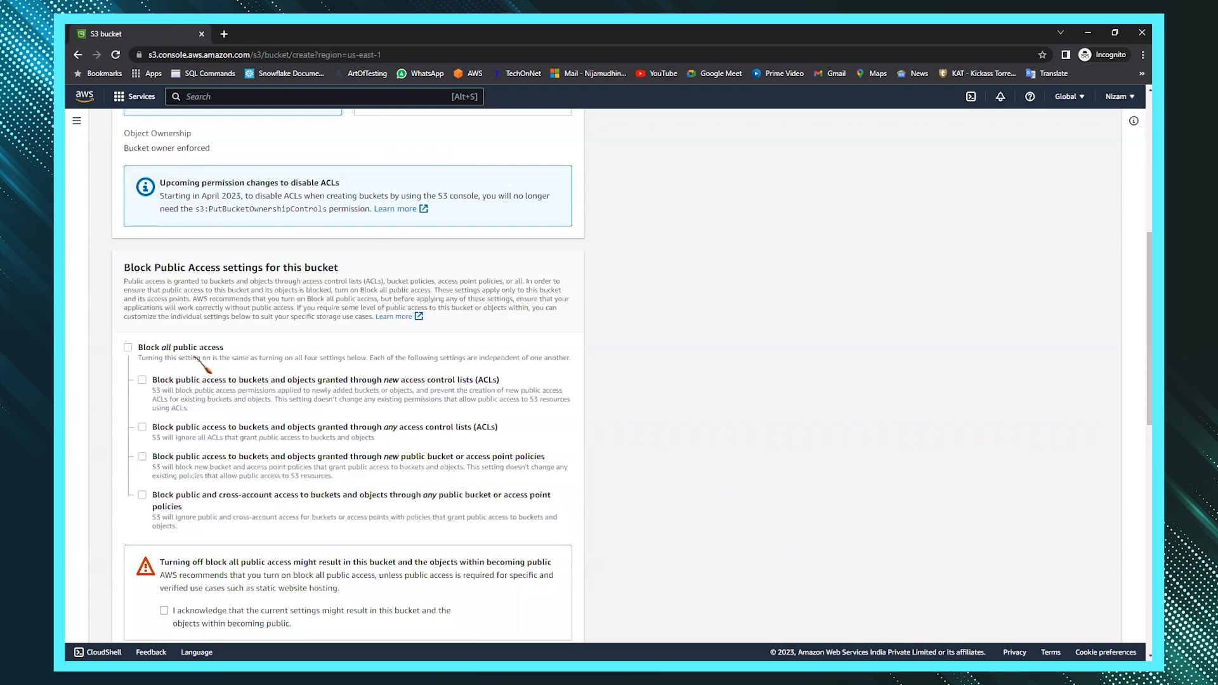
pyautogui.scroll(-3, 190, 368)
pyautogui.click(164, 435)
pyautogui.scroll(-8, 330, 444)
pyautogui.click(533, 621)
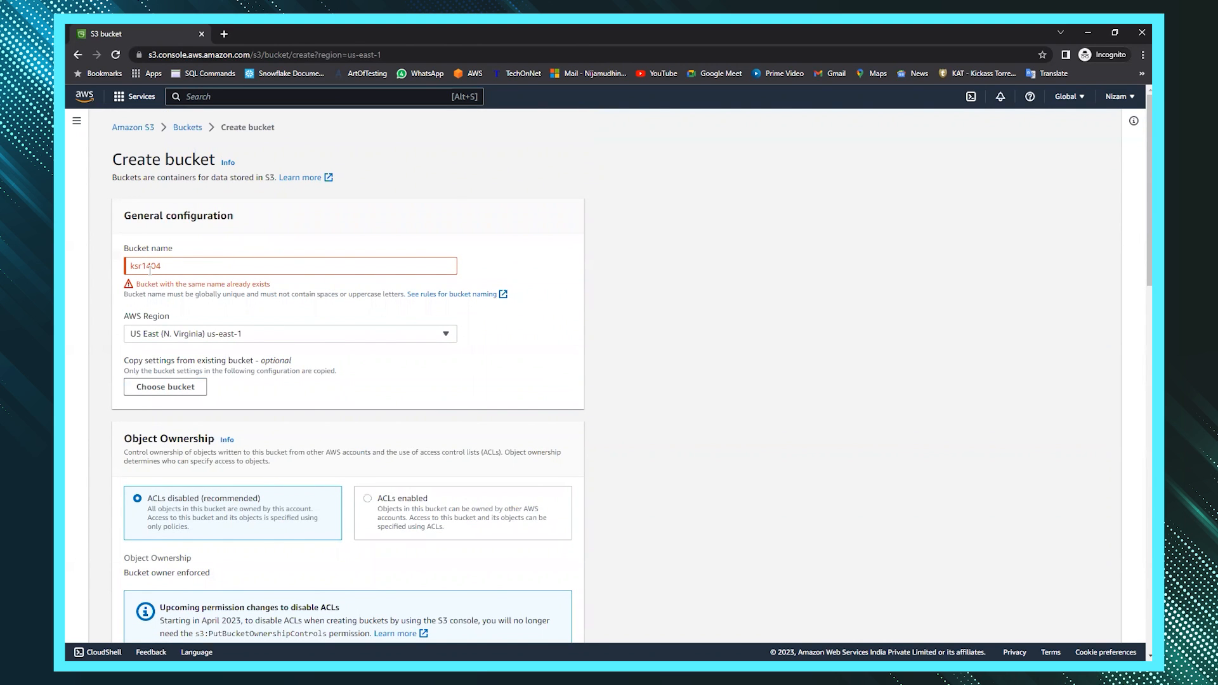
# - Make the bucket name unique as ksr14042023 and create the bucket
pyautogui.moveTo(195, 294); pyautogui.dragTo(236, 295)
pyautogui.click(189, 266)
pyautogui.write('2023')
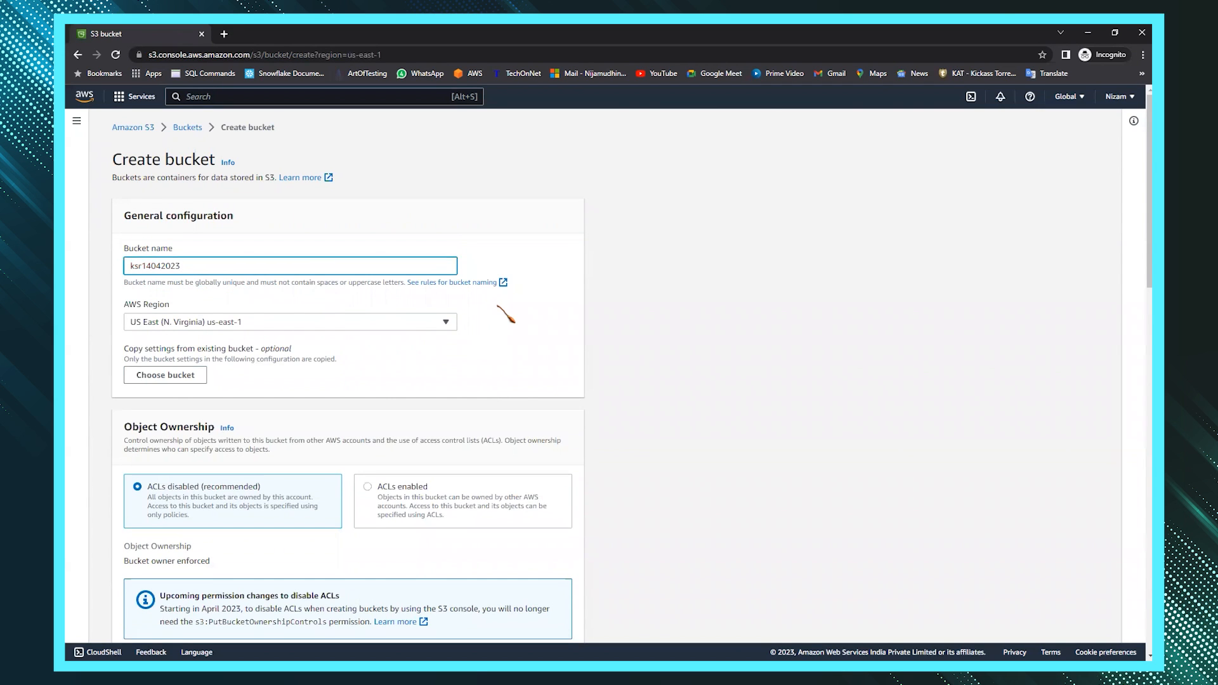
pyautogui.scroll(-9, 506, 315)
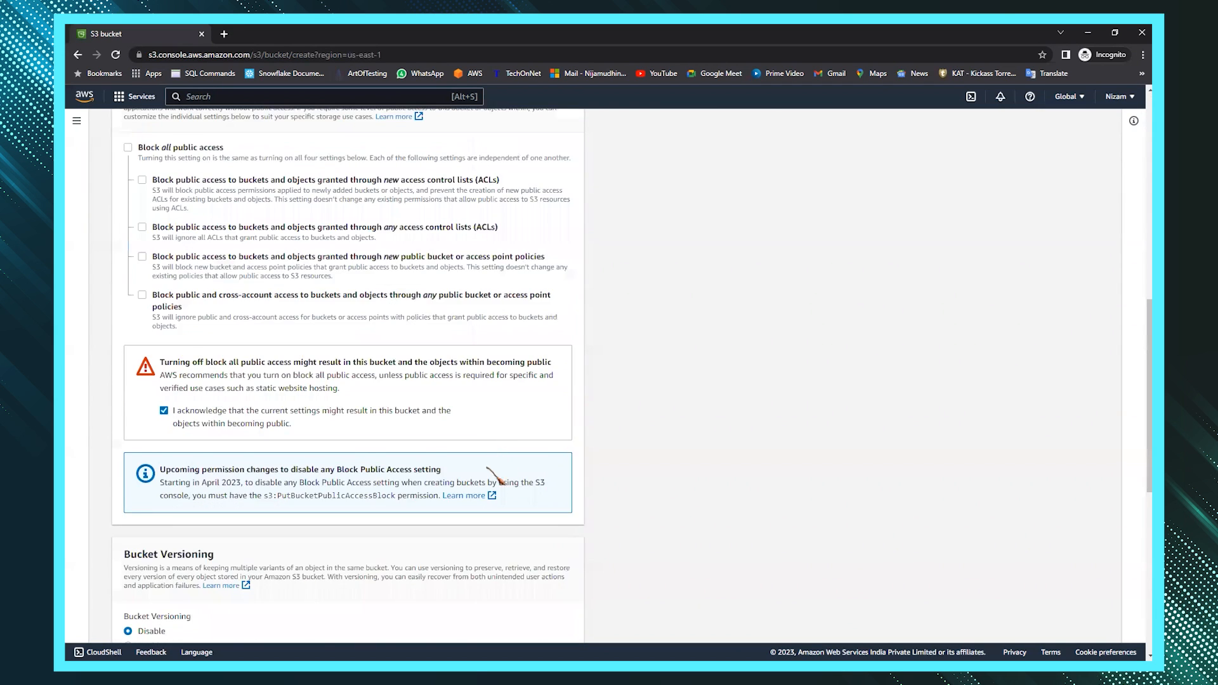
pyautogui.scroll(-8, 498, 480)
pyautogui.click(543, 622)
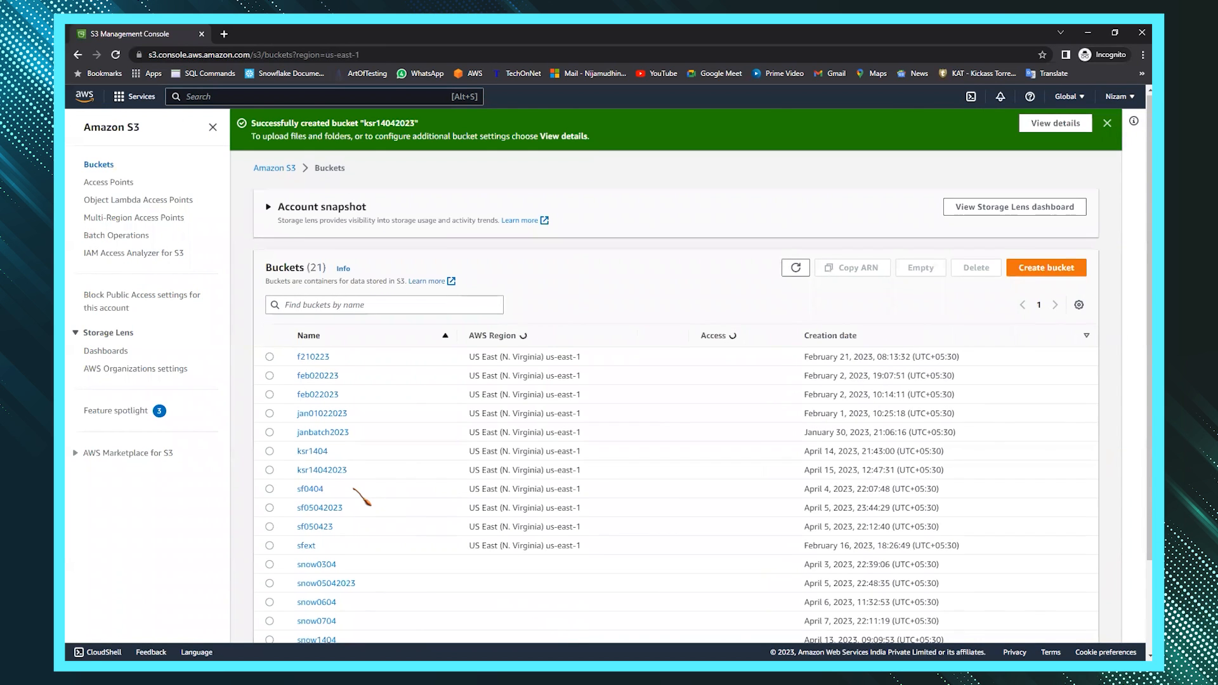
# - In bucket ksr14042023, create a folder named csv and open it
pyautogui.scroll(-3, 359, 492)
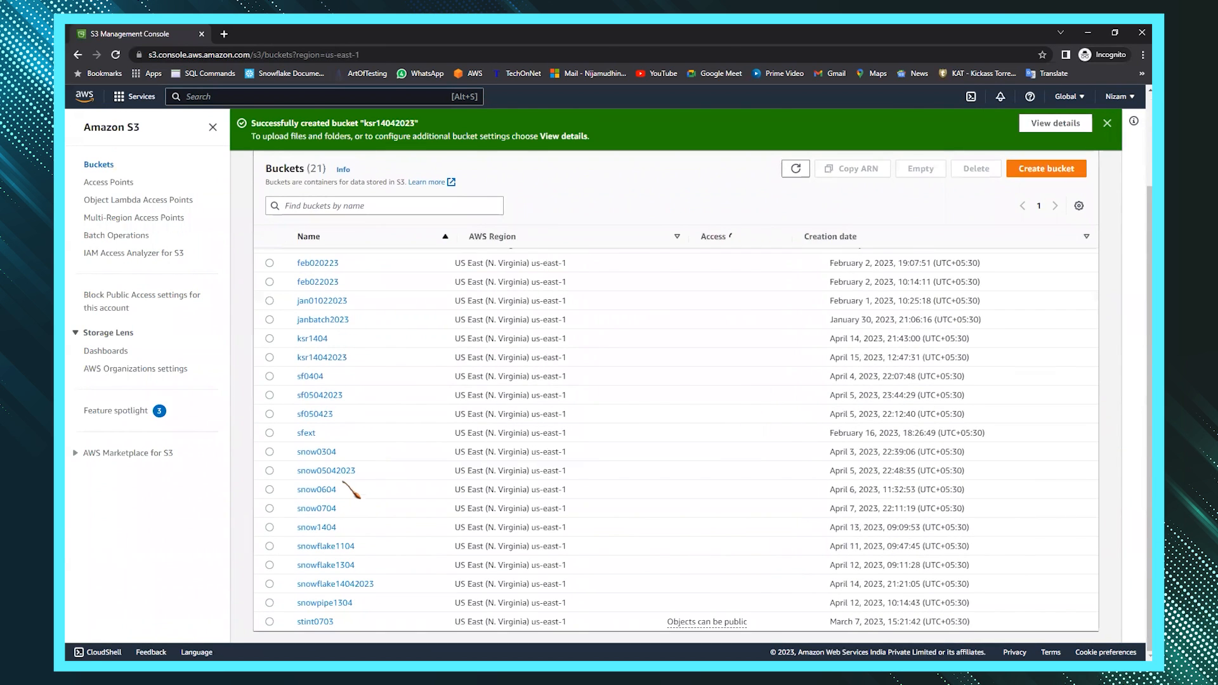
pyautogui.click(336, 357)
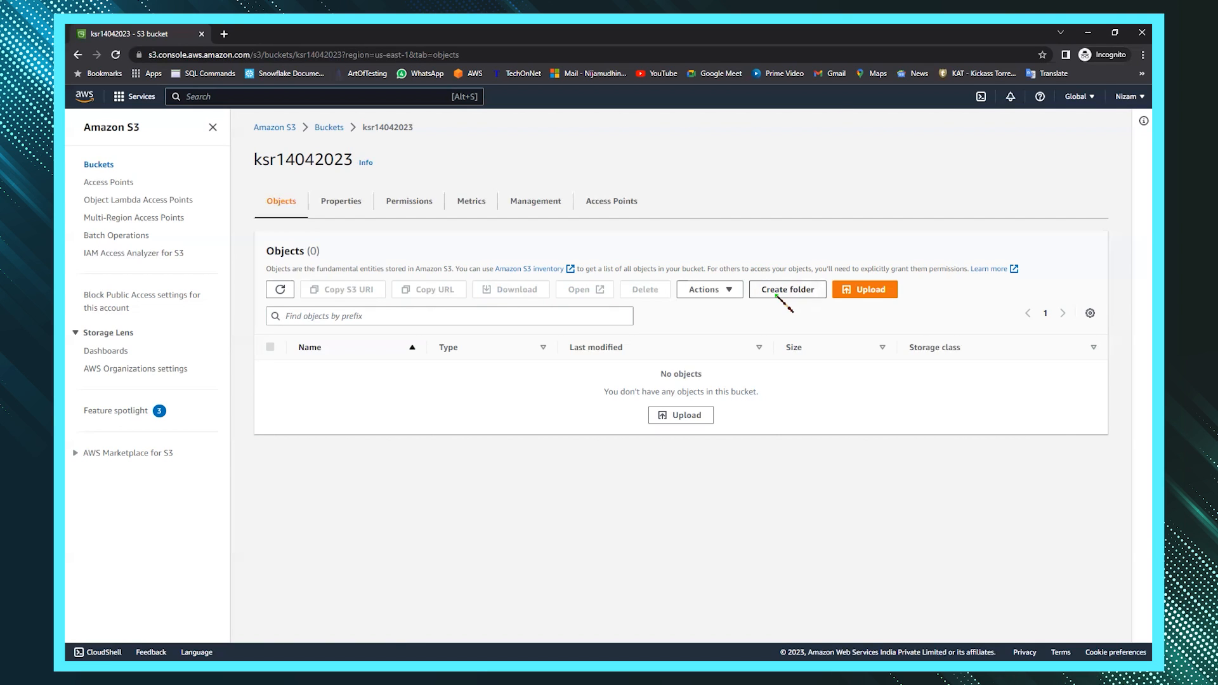
pyautogui.click(776, 293)
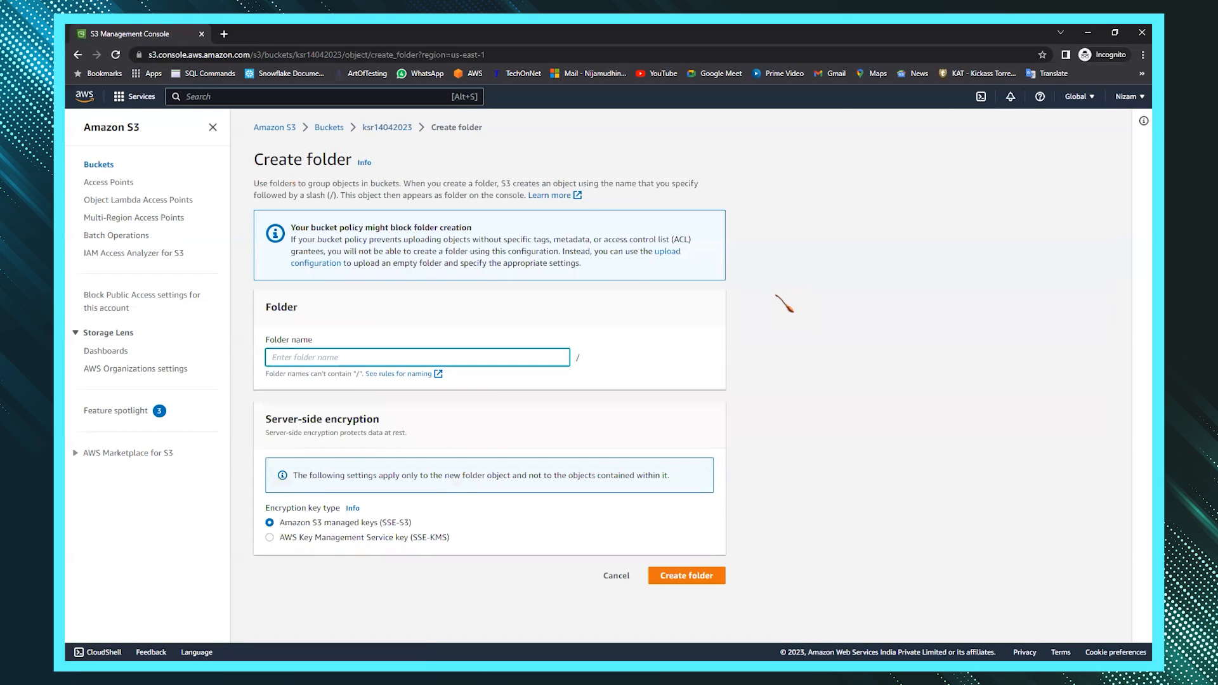
pyautogui.write('csv')
pyautogui.click(715, 577)
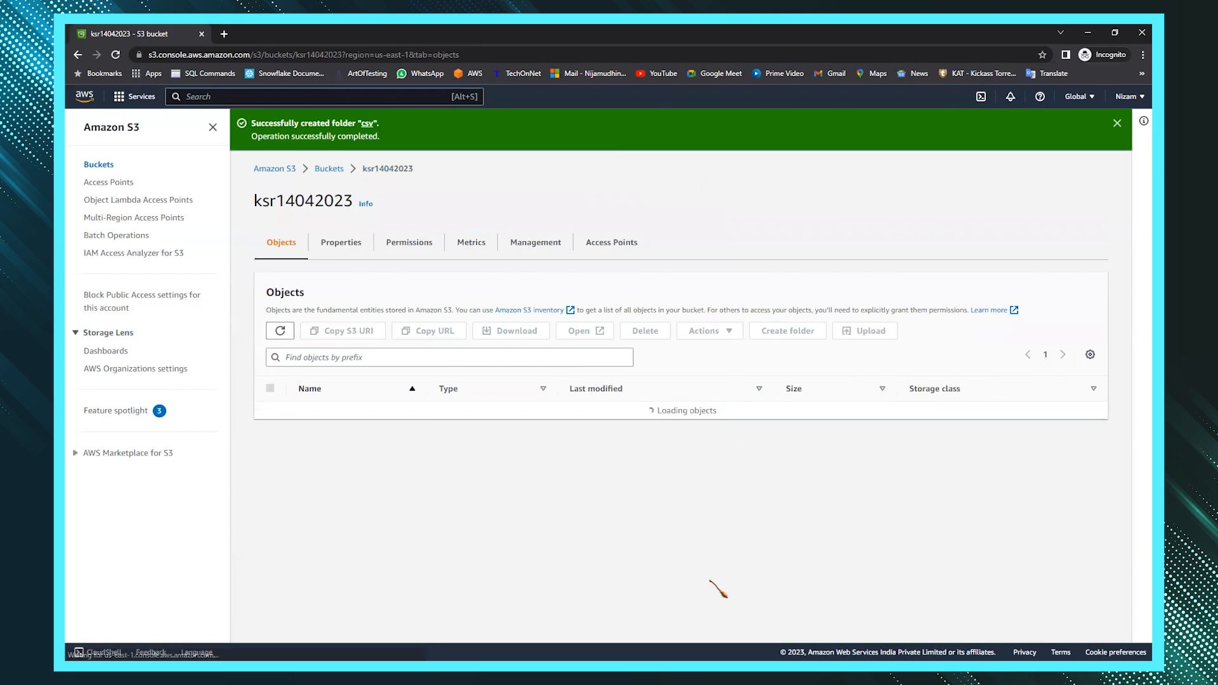
pyautogui.click(321, 411)
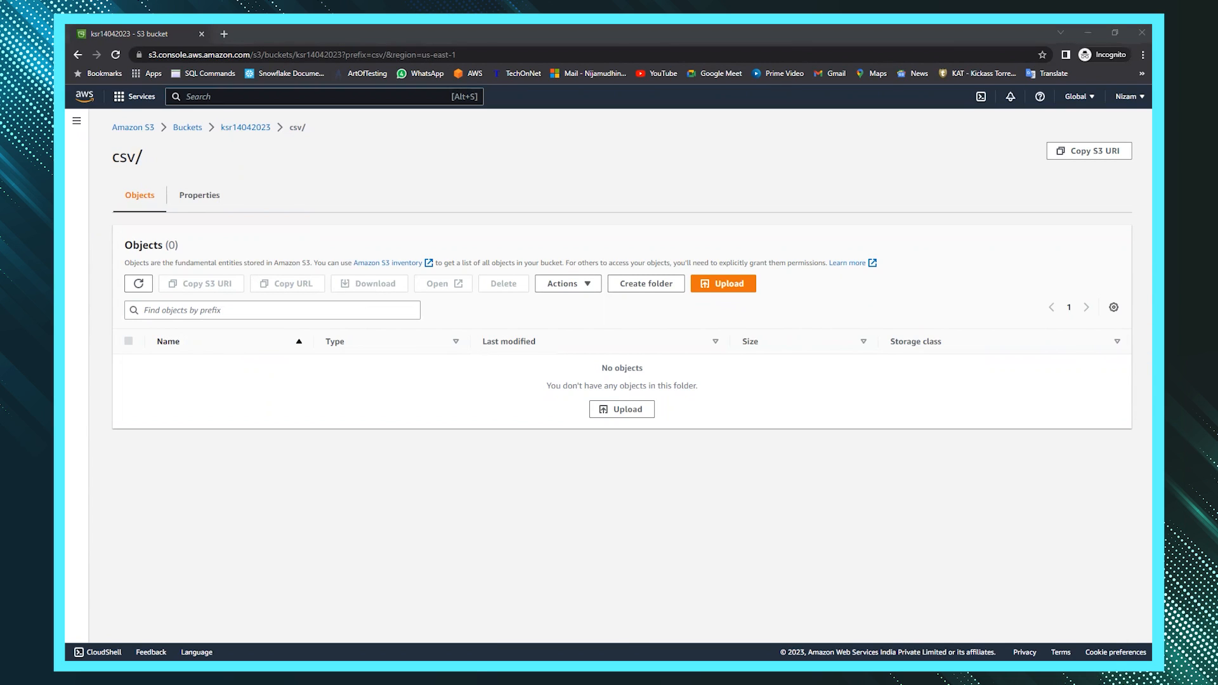
# - Type the header 'id, name' followed by rows 1, a through 5, e
pyautogui.write('id')
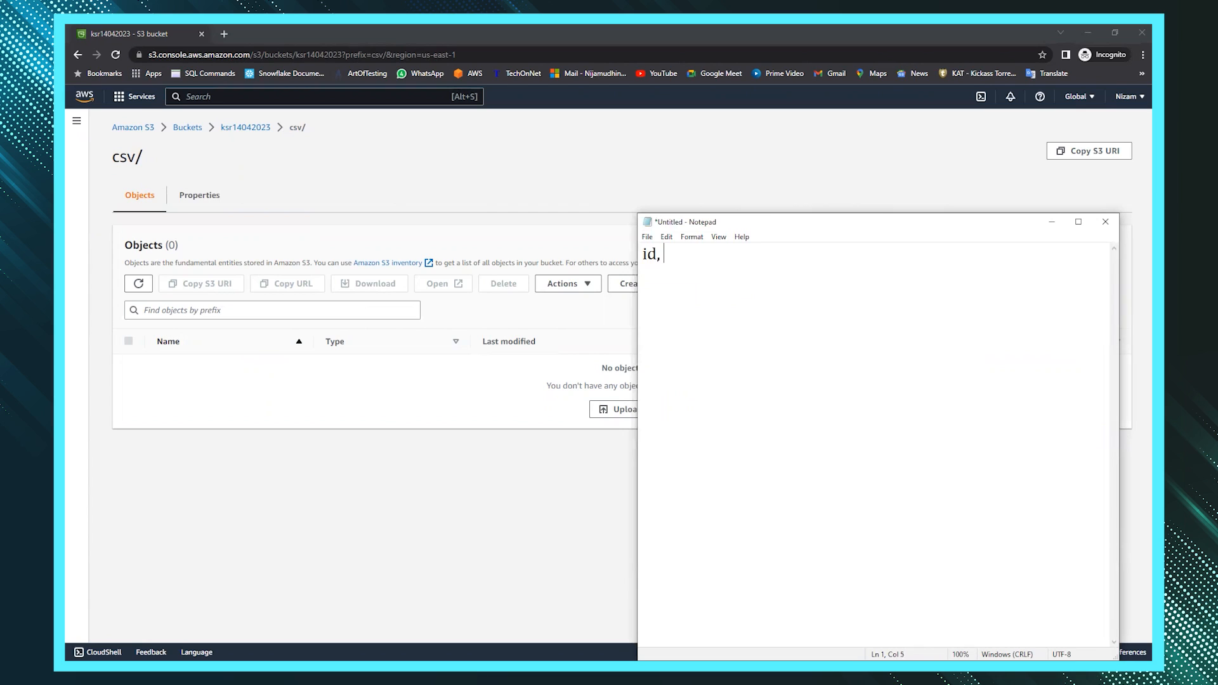
pyautogui.write(', name')
pyautogui.press('Return')
pyautogui.write('1, a 2, b 3, c 4, d')
pyautogui.press('Return')
pyautogui.write('5, e')
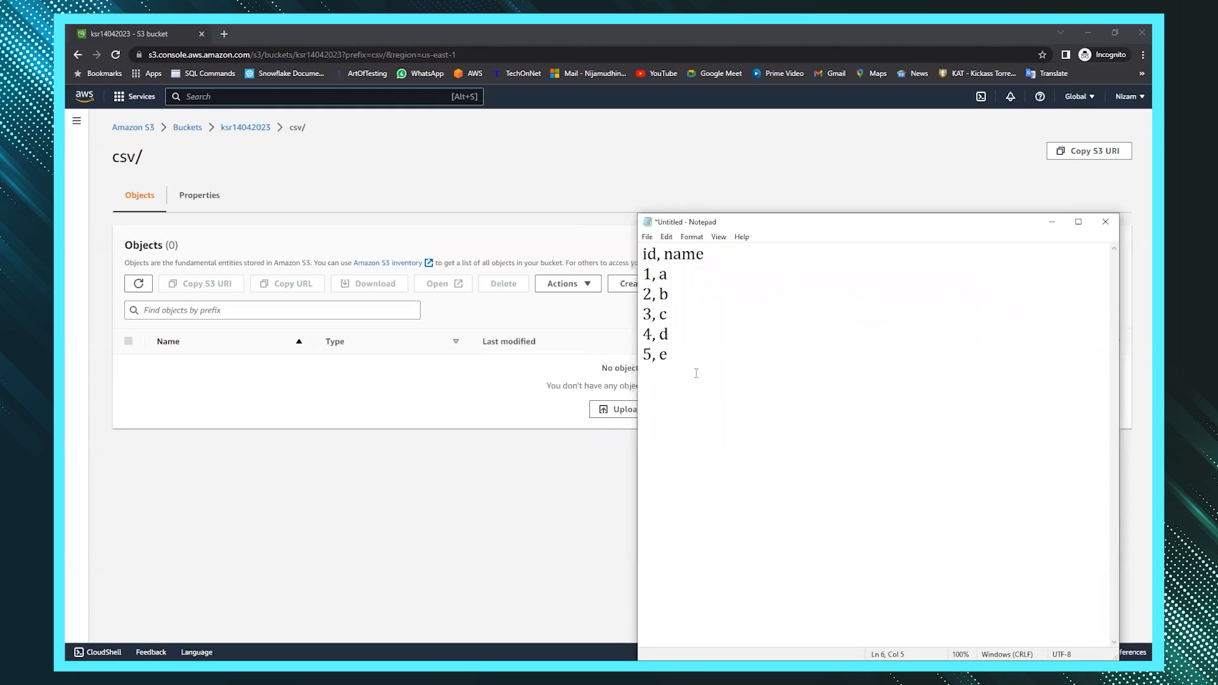
# - Save the data as source_file.csv in the D:\Snowflake\KSR folder
pyautogui.hotkey('ctrl', 's')
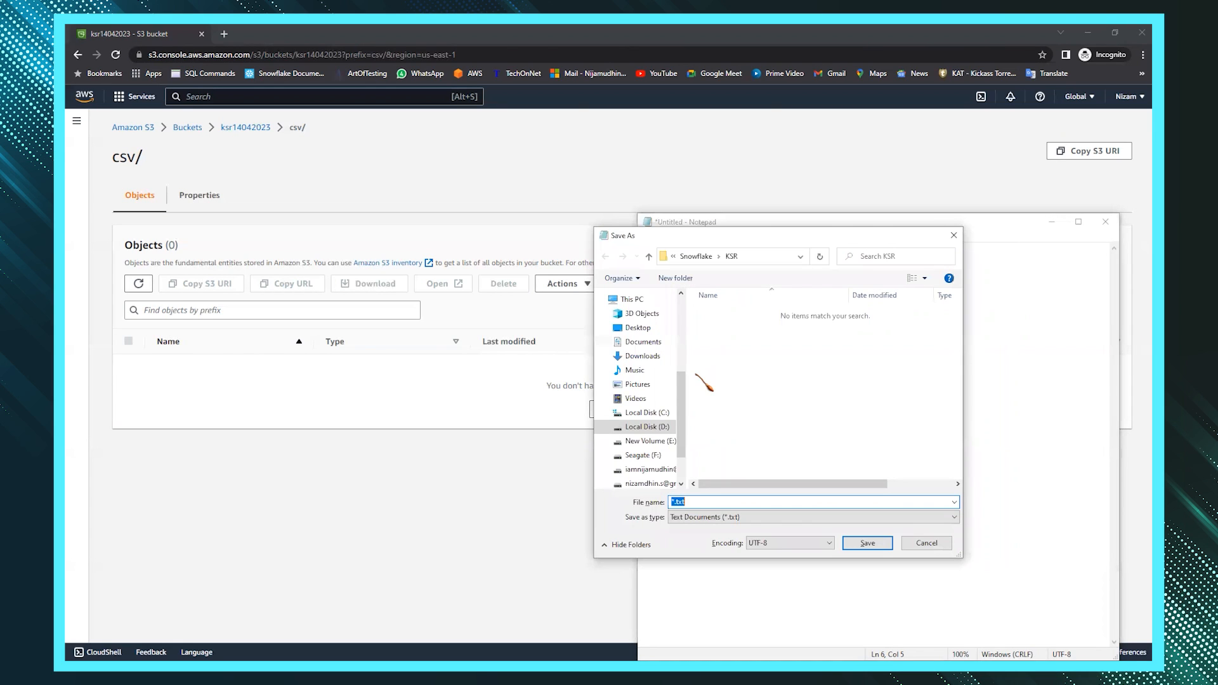
pyautogui.click(764, 257)
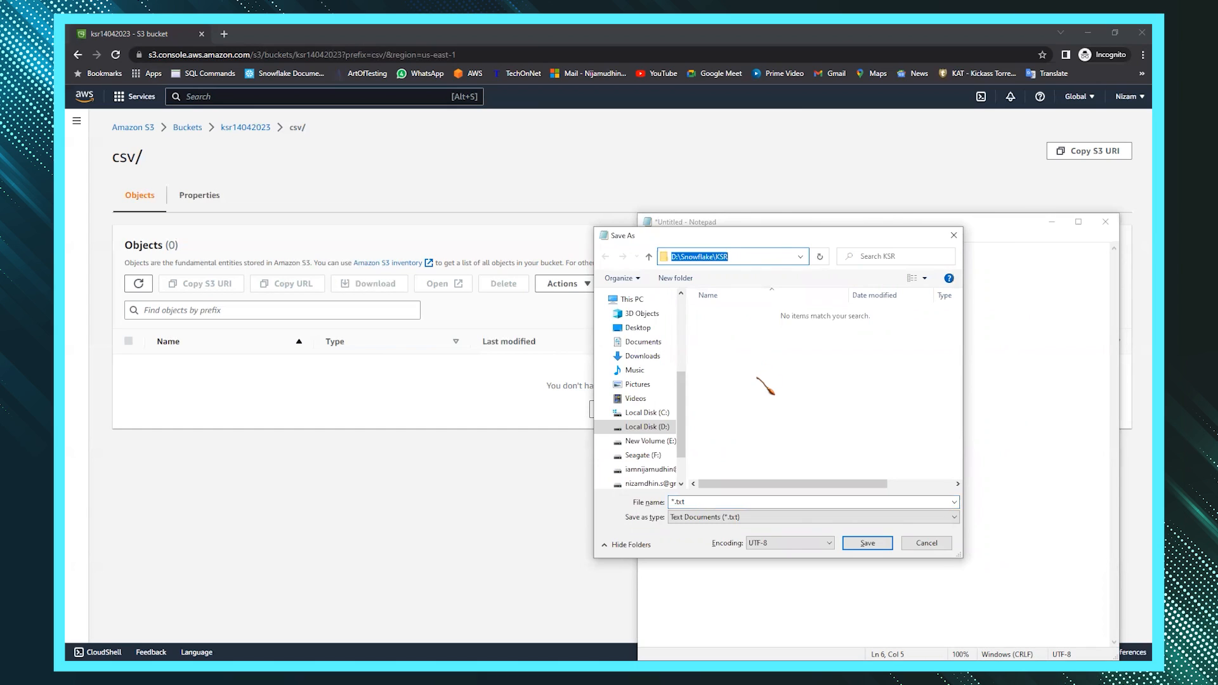
pyautogui.click(755, 501)
pyautogui.write('source_file.csv')
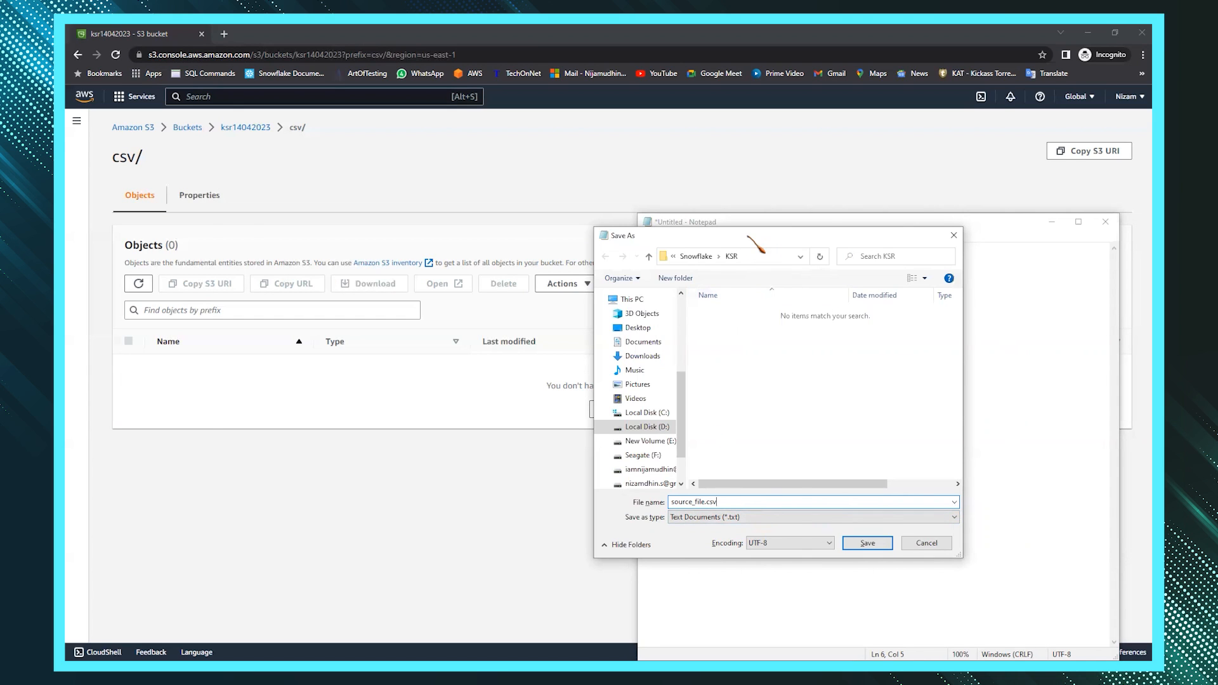
pyautogui.moveTo(749, 236); pyautogui.dragTo(368, 232)
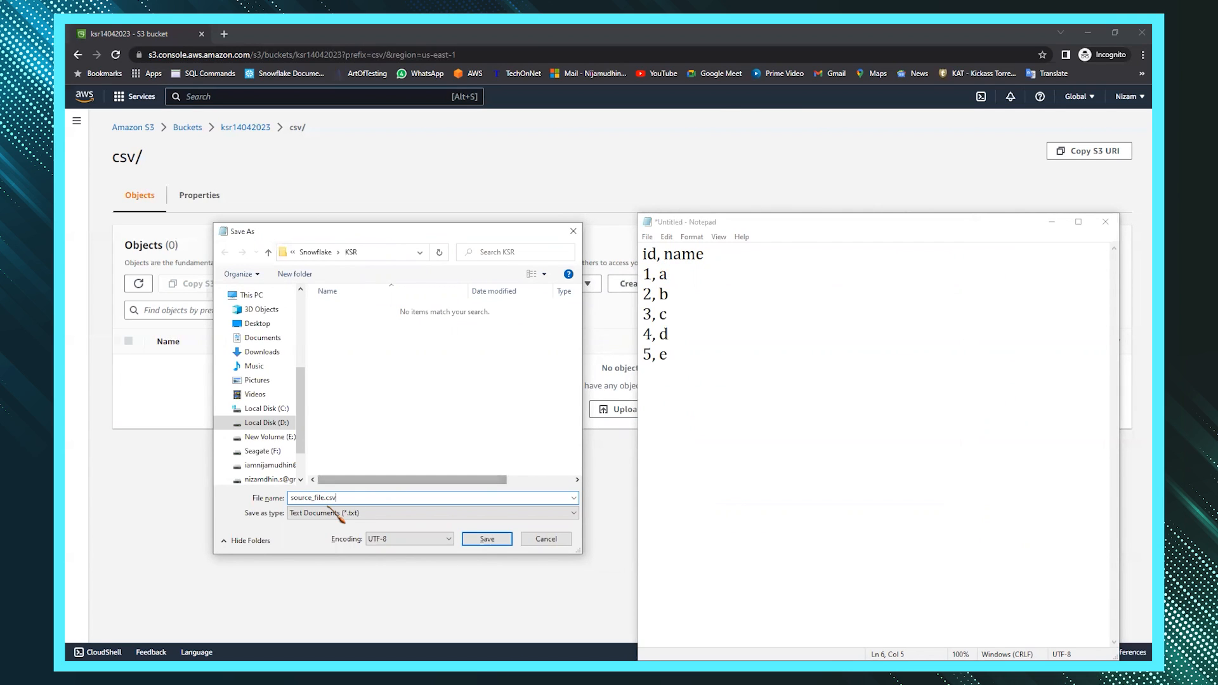
pyautogui.click(487, 538)
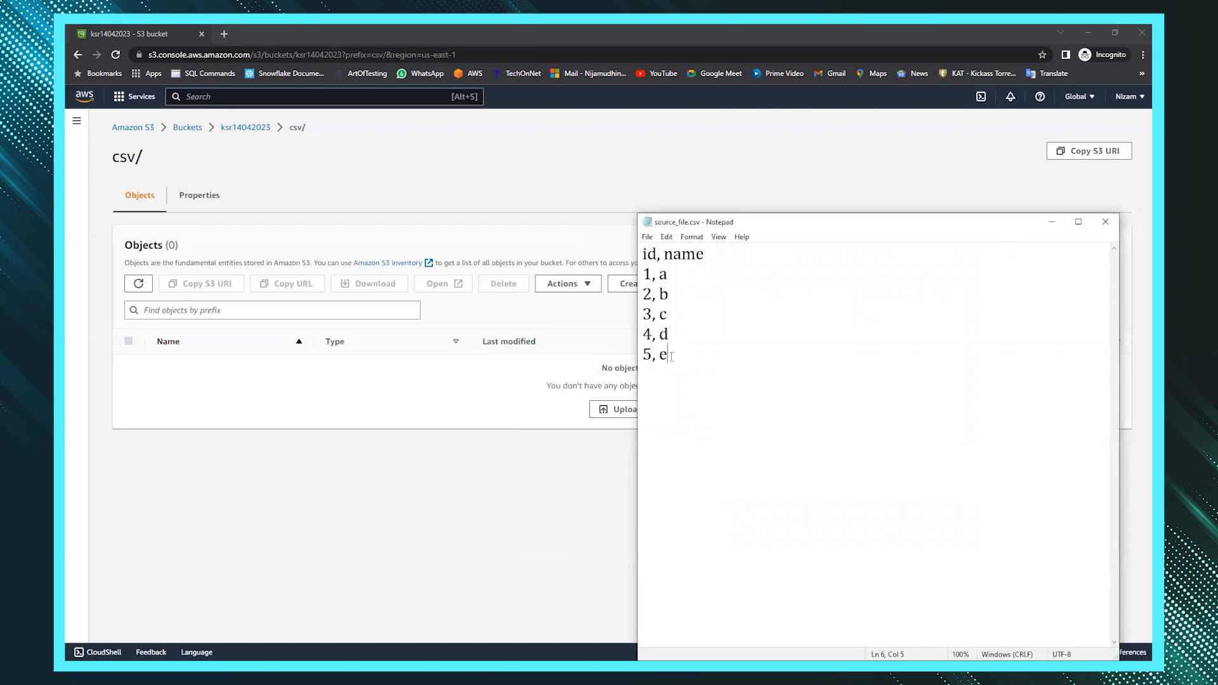
pyautogui.click(526, 470)
# - Upload KSR\source_file.csv into the csv/ folder of the bucket
pyautogui.click(728, 284)
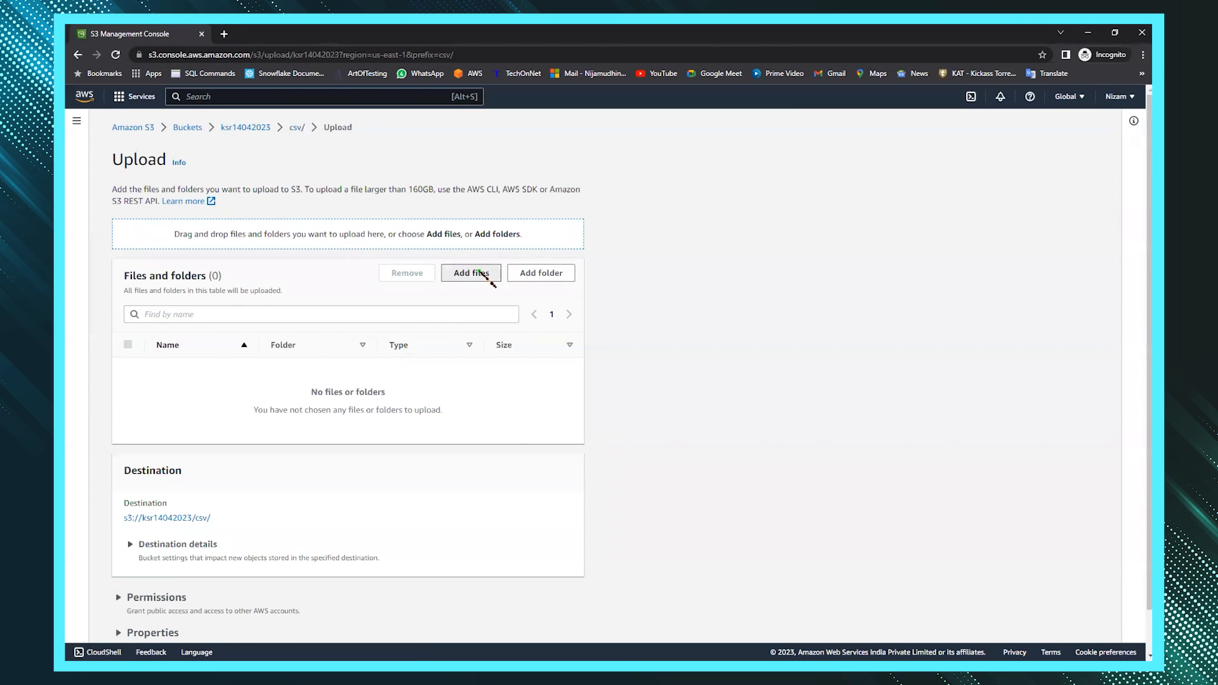
pyautogui.click(480, 274)
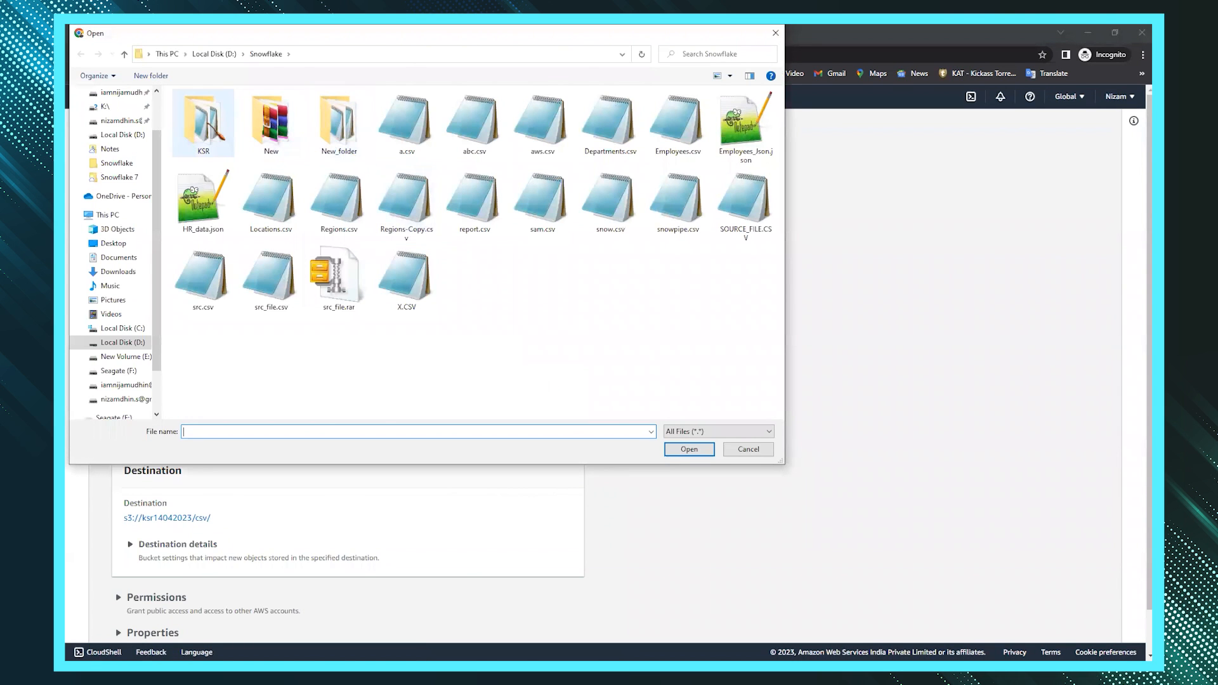
pyautogui.doubleClick(194, 124)
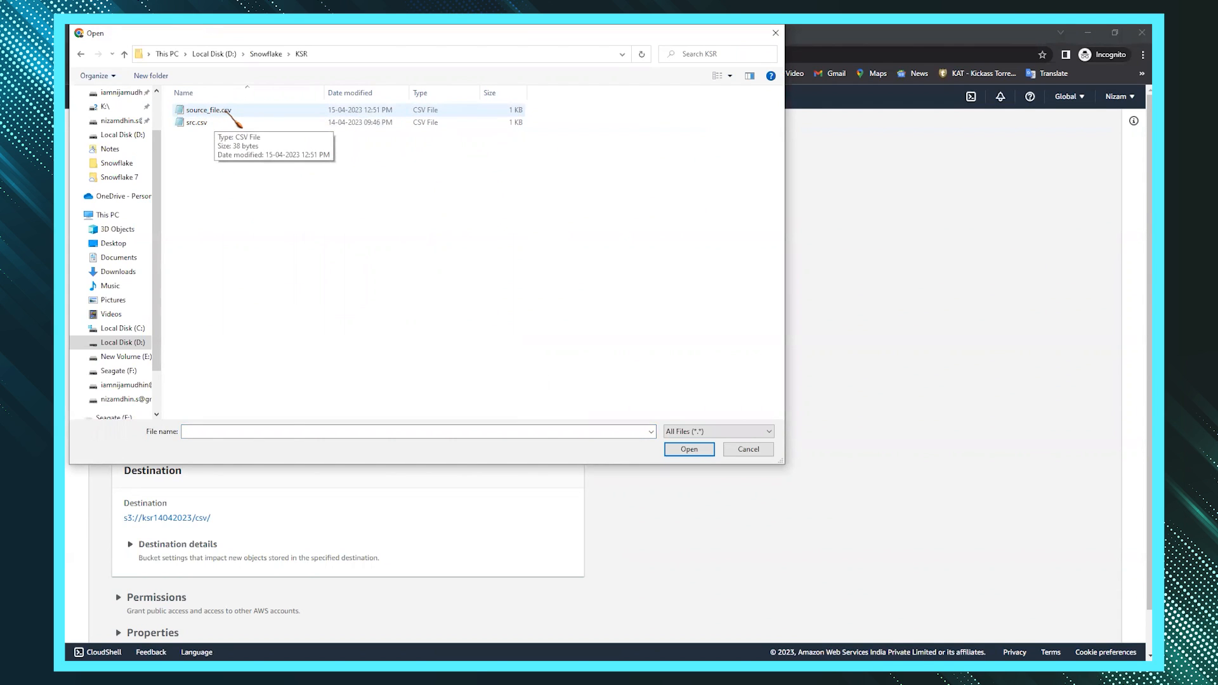
pyautogui.doubleClick(229, 112)
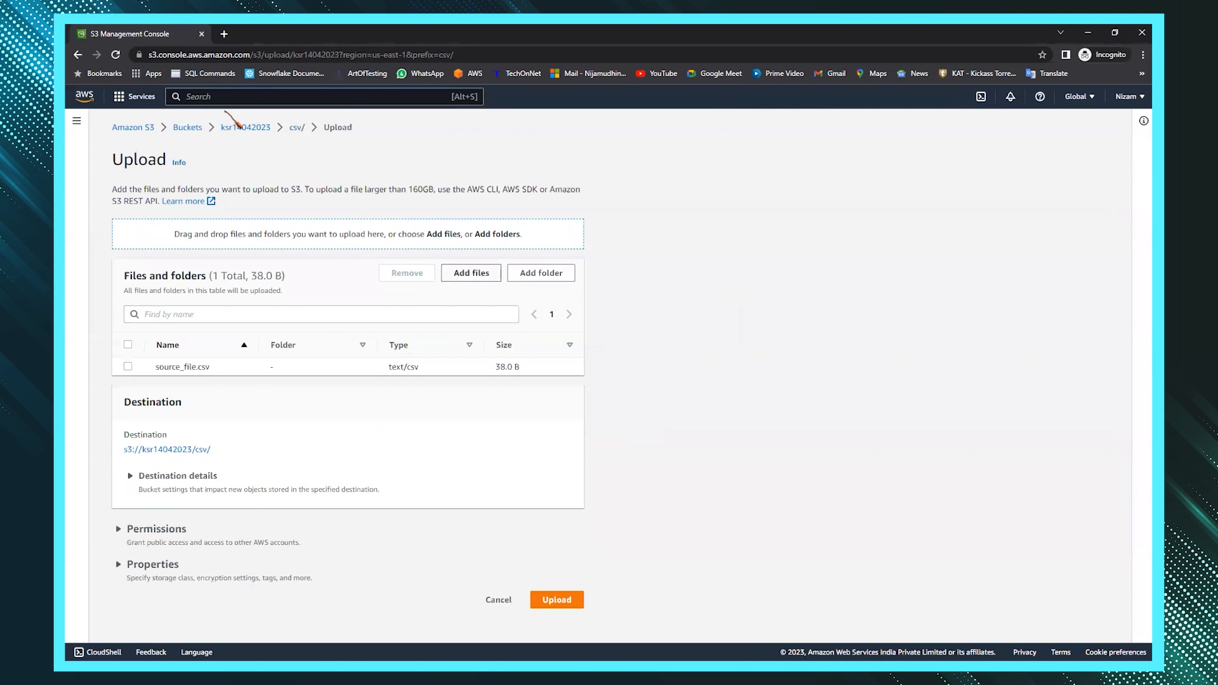
pyautogui.click(552, 600)
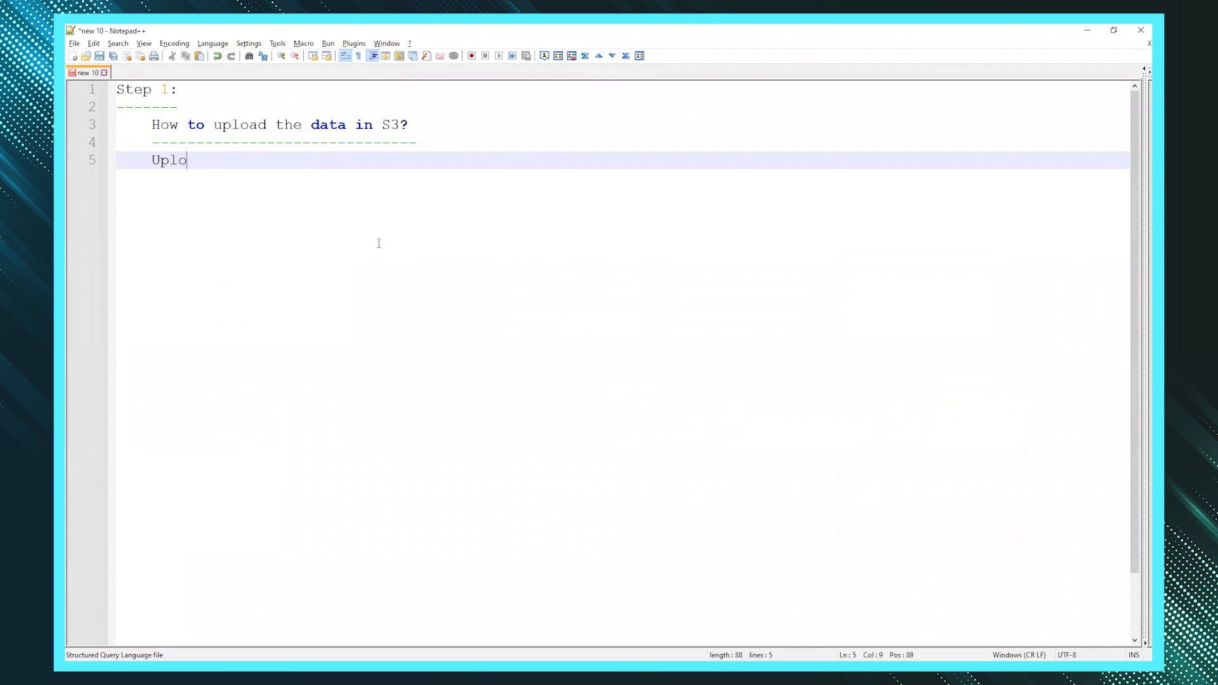
# - Add 'load the file from local to AWS S3' and a dash-underlined 'Step 2:' heading to the note
pyautogui.write('oad the file from local to AWS S3')
pyautogui.press('Return')
pyautogui.press('Return')
pyautogui.write('Step 2:')
pyautogui.press('Return')
pyautogui.write('----')
pyautogui.press('Return')
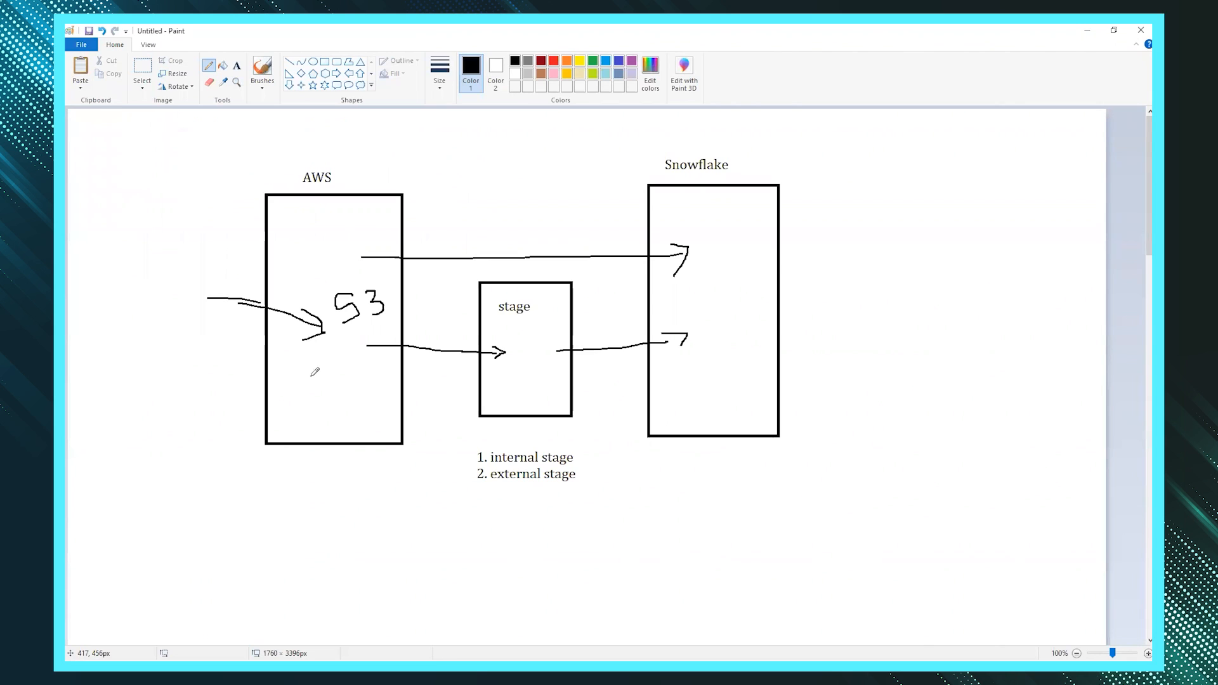
# - Draw an arrow from the 5 box into the stage, a box inside it, and tick external stage
pyautogui.moveTo(298, 366)
pyautogui.mouseDown()
pyautogui.moveTo(349, 368)
pyautogui.moveTo(356, 392)
pyautogui.moveTo(296, 418)
pyautogui.moveTo(295, 367)
pyautogui.moveTo(311, 404)
pyautogui.mouseUp()
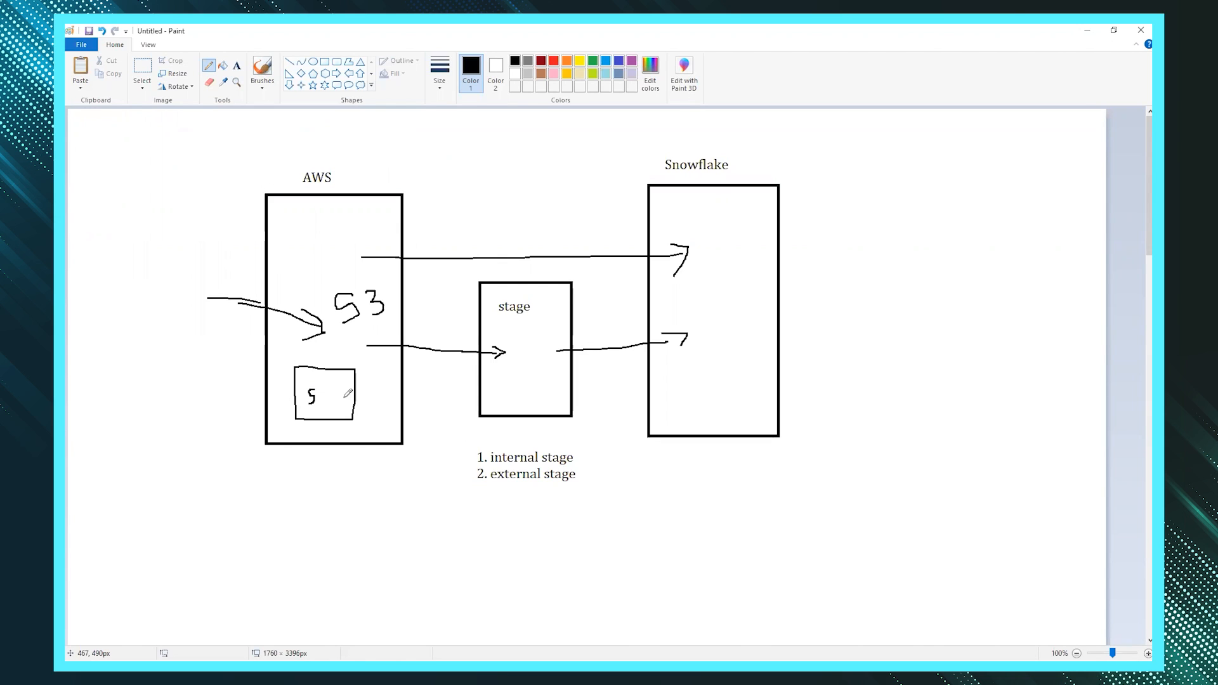
pyautogui.moveTo(342, 400)
pyautogui.mouseDown()
pyautogui.moveTo(517, 385)
pyautogui.moveTo(497, 402)
pyautogui.mouseUp()
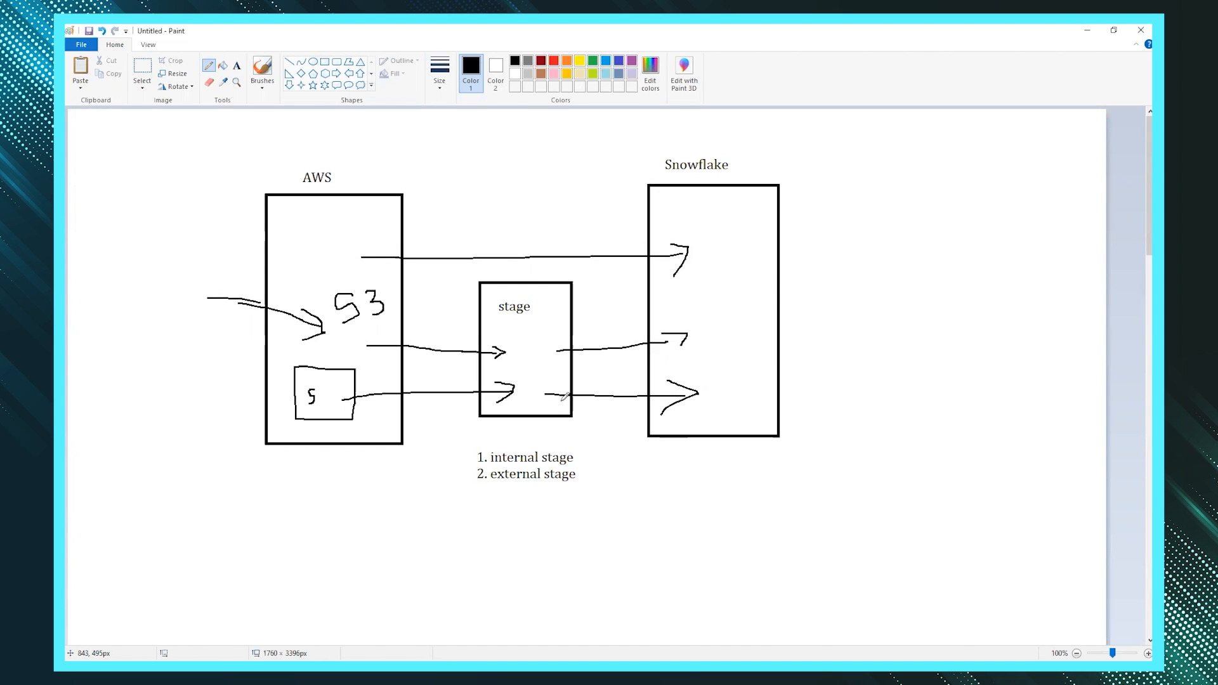
pyautogui.moveTo(506, 349)
pyautogui.mouseDown()
pyautogui.moveTo(567, 348)
pyautogui.moveTo(559, 415)
pyautogui.moveTo(505, 359)
pyautogui.mouseUp()
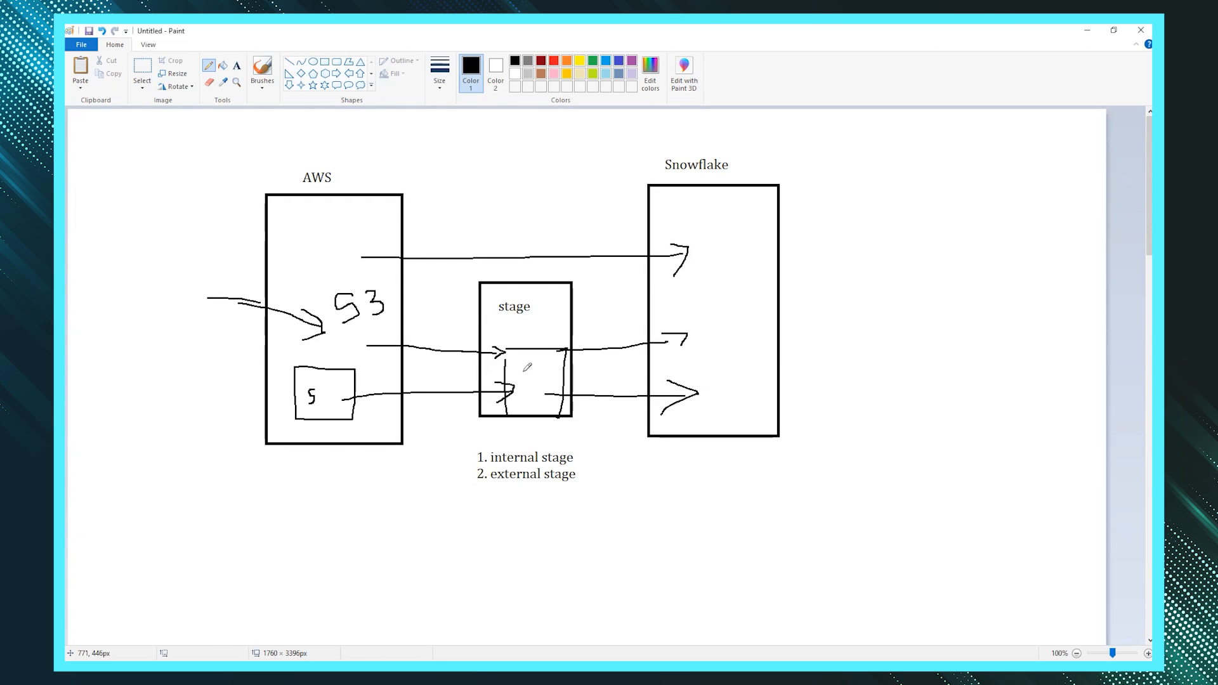
pyautogui.moveTo(583, 471); pyautogui.dragTo(598, 466)
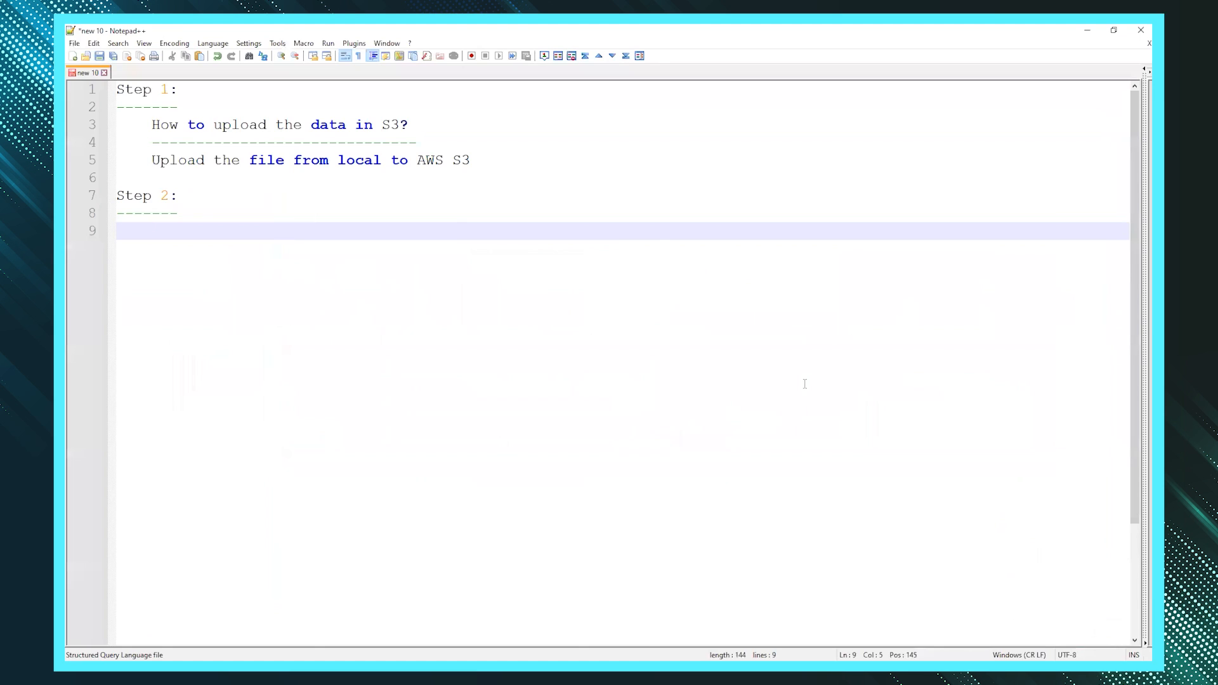
# - Add the heading 'How to create the external stage in snowflake:' with a dash underline
pyautogui.write('How to create the external stage in snowflake:')
pyautogui.press('Return')
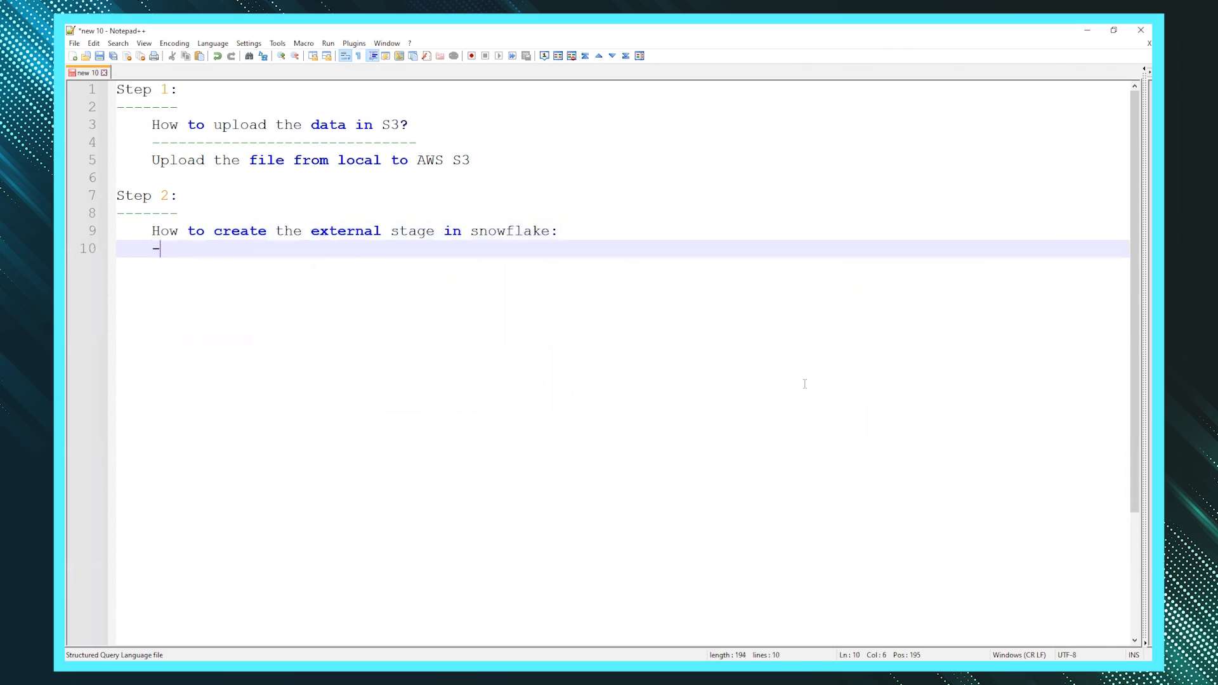
pyautogui.write('----------------------------------------------')
pyautogui.press('Return')
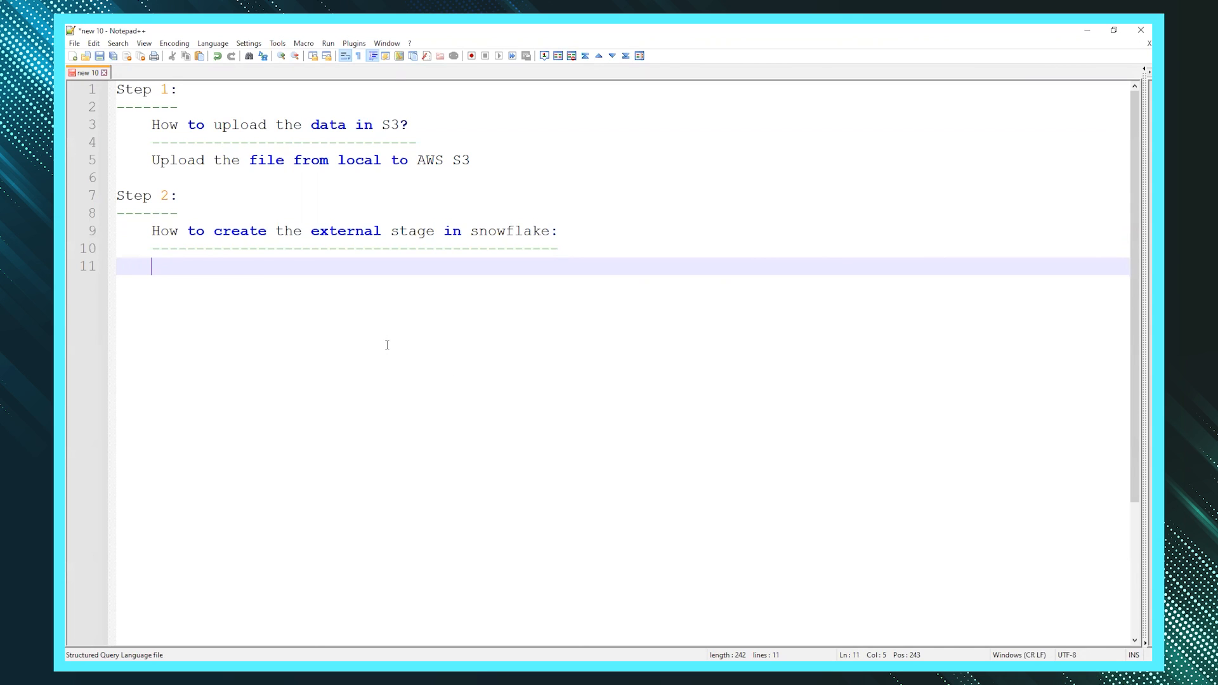
# - Draft CREATE STAGE AWS_STG with empty URL = and STORAGE_INTEGRATION = lines
pyautogui.write('CREATE')
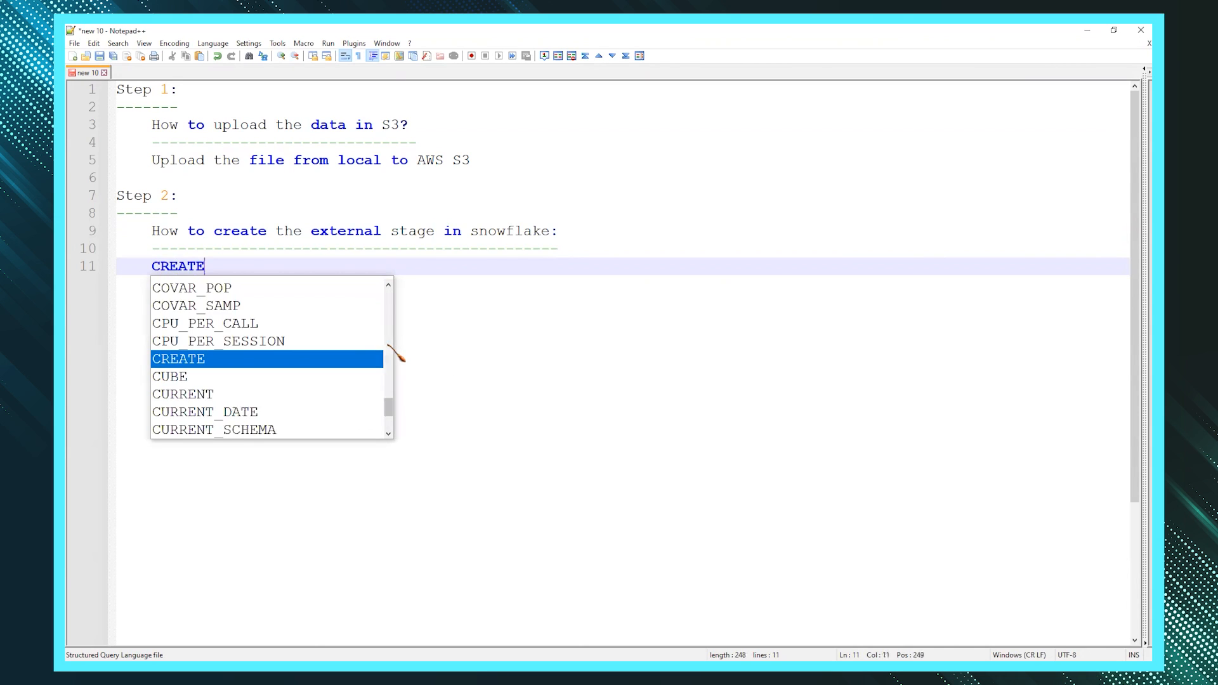
pyautogui.write(' S')
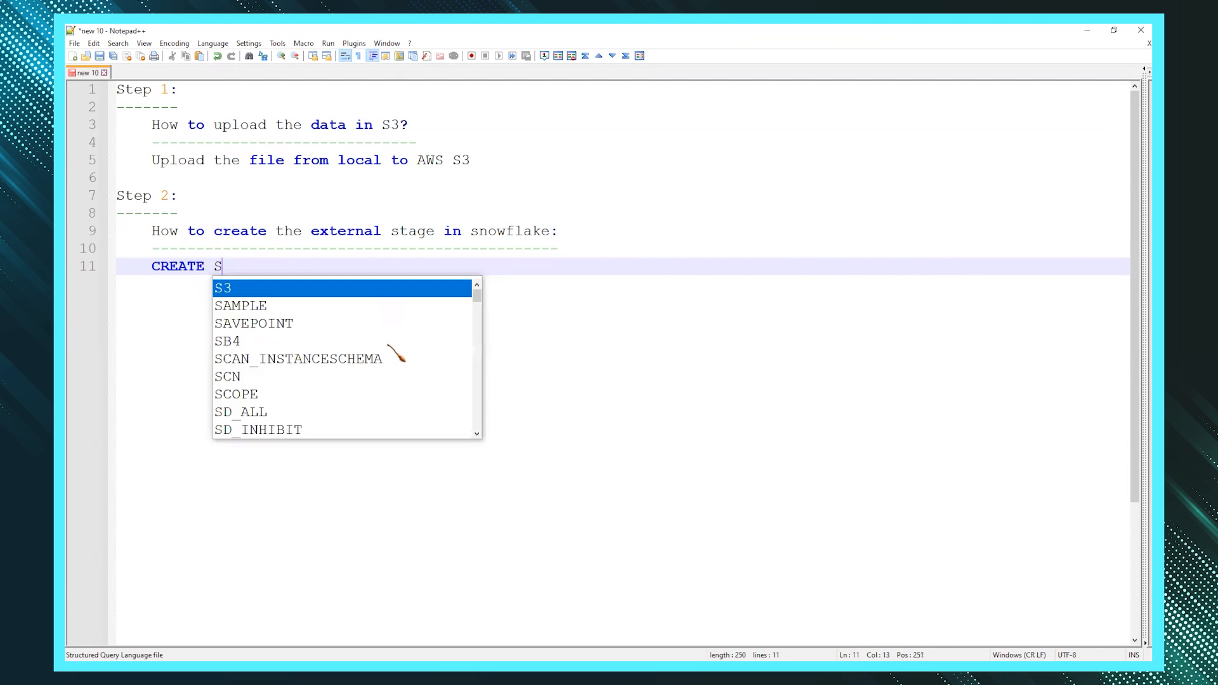
pyautogui.write('TAGE ')
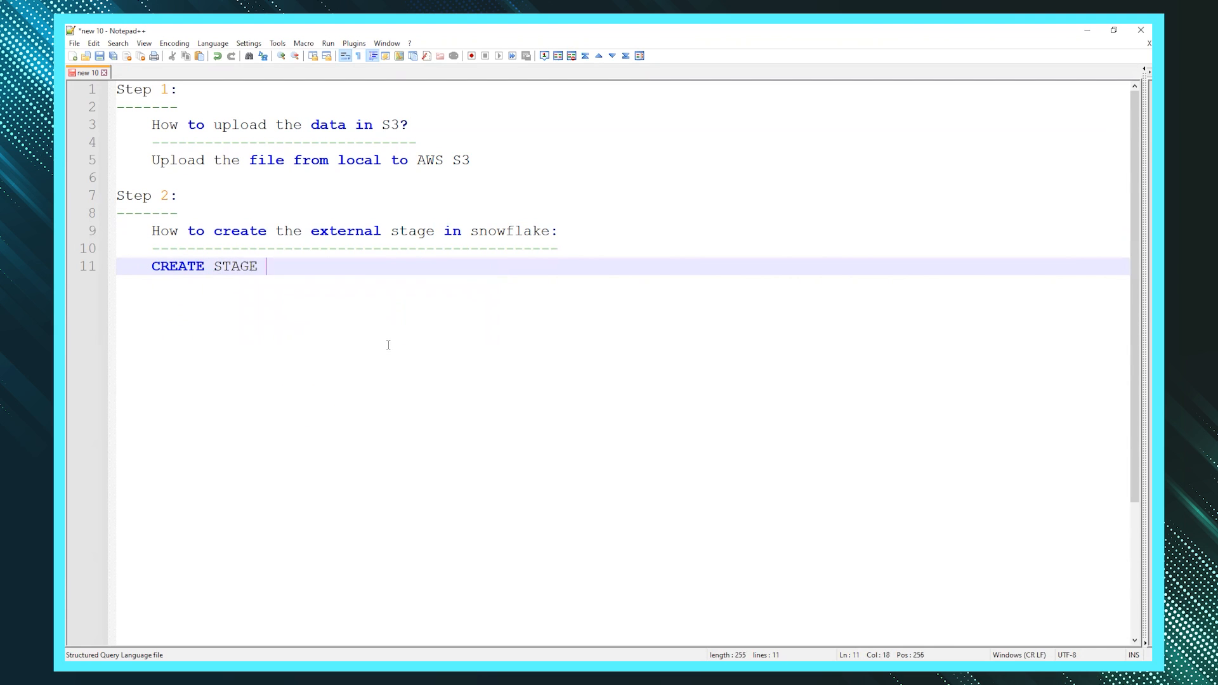
pyautogui.write('AWS')
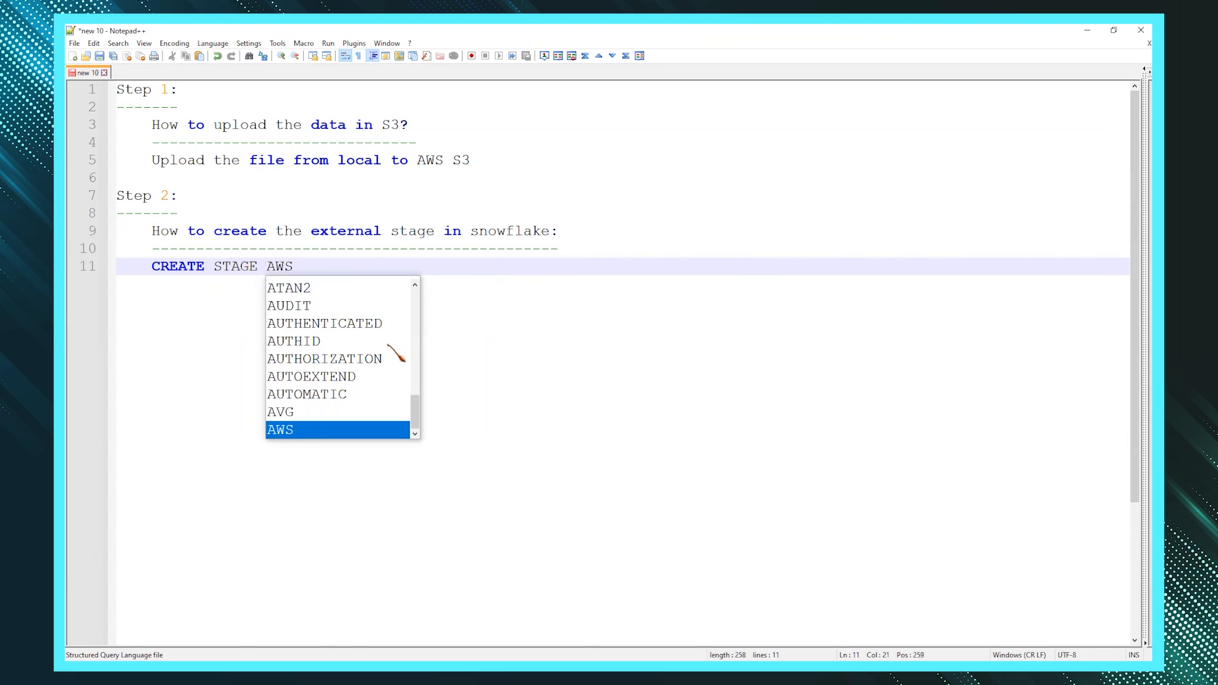
pyautogui.write('-ST')
pyautogui.press('Escape')
pyautogui.press('BackSpace')
pyautogui.press('BackSpace')
pyautogui.press('BackSpace')
pyautogui.write('_STG')
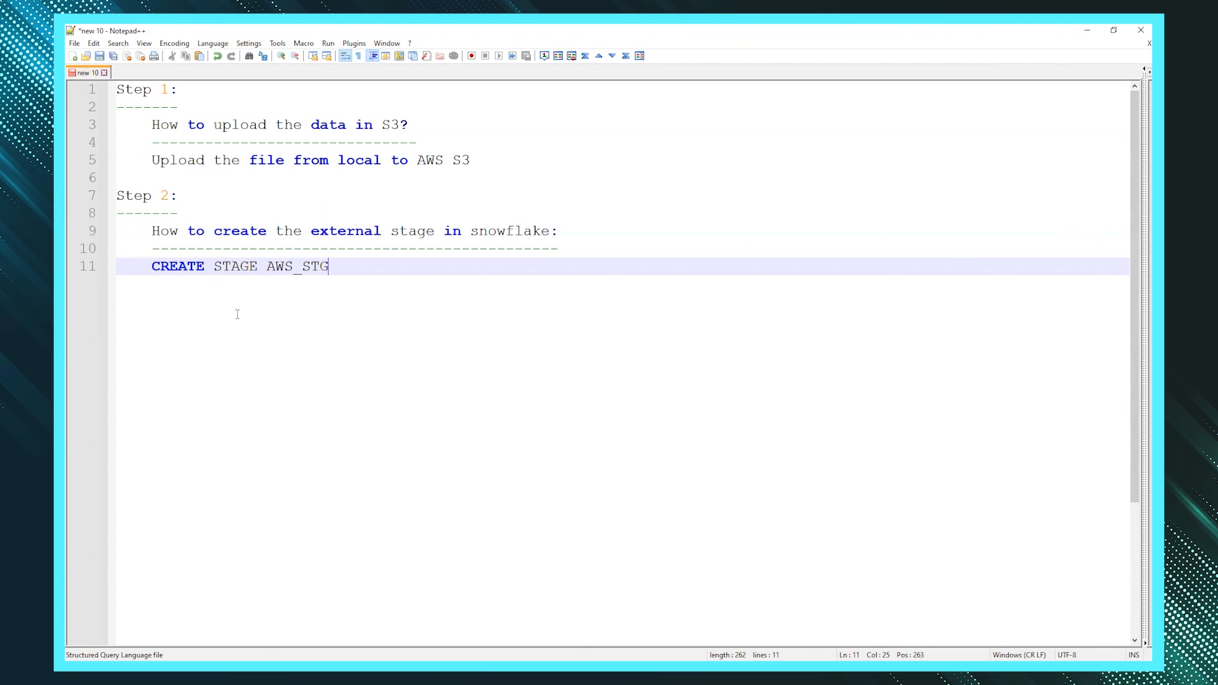
pyautogui.press('Return')
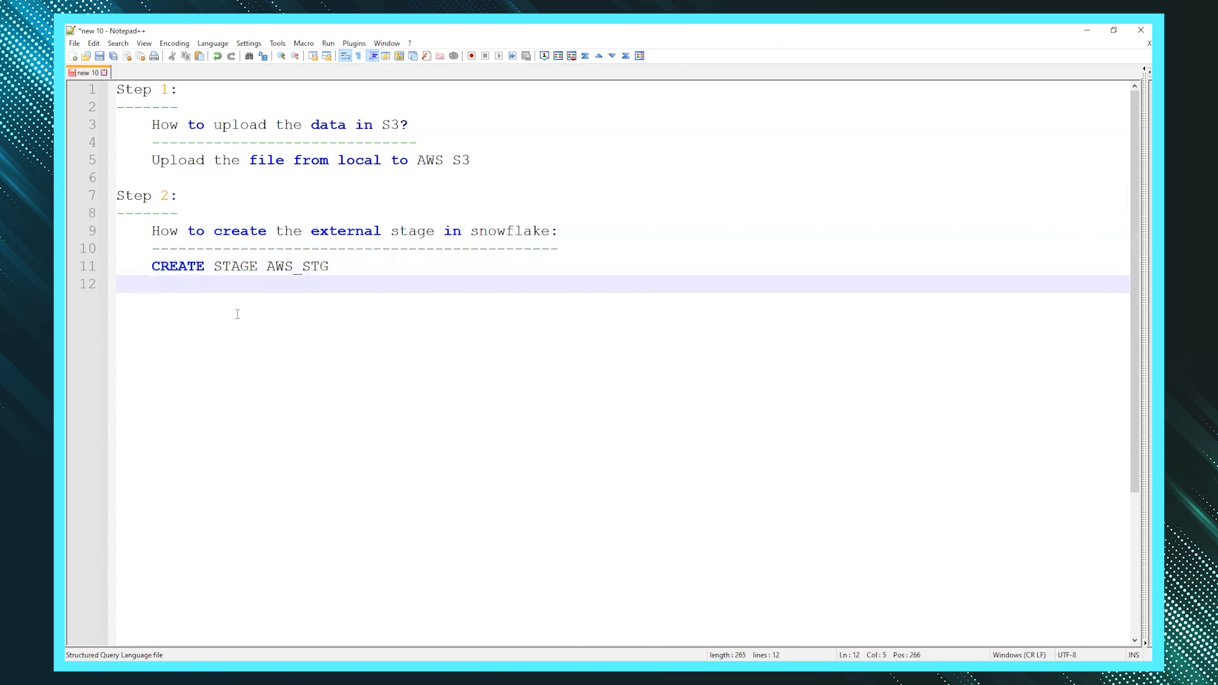
pyautogui.write('URL =')
pyautogui.press('Return')
pyautogui.write('S')
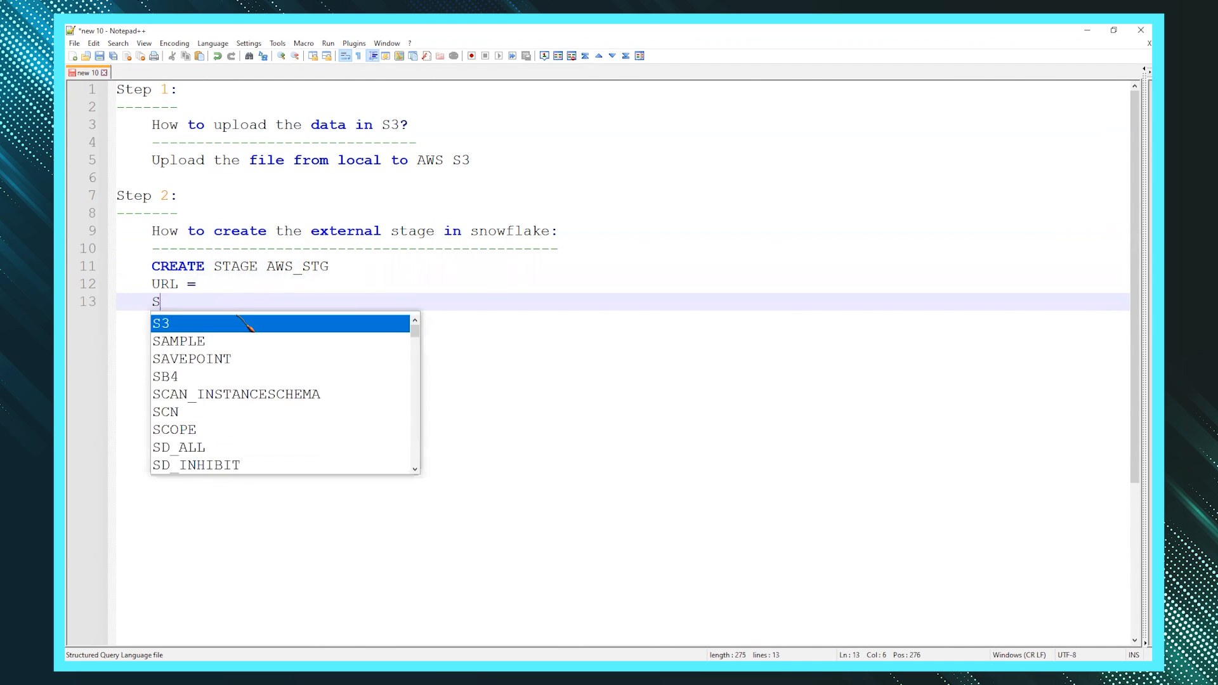
pyautogui.write('TORAGE_INTE')
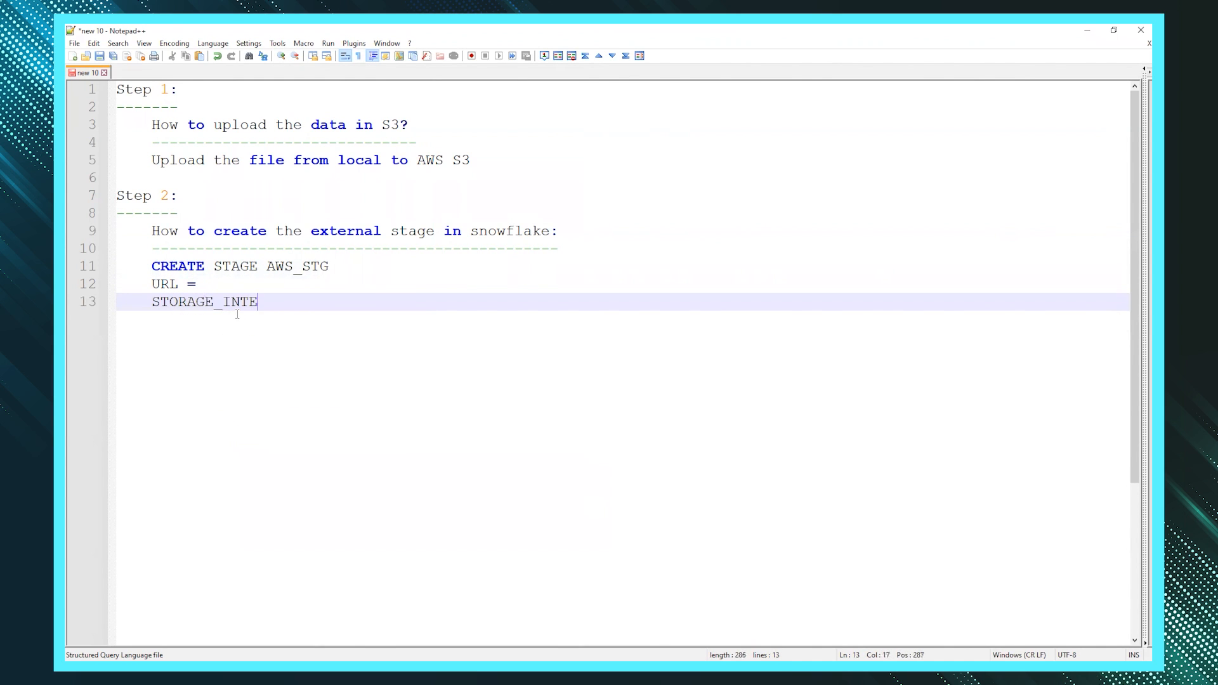
pyautogui.write('GRATION =')
pyautogui.doubleClick(167, 284)
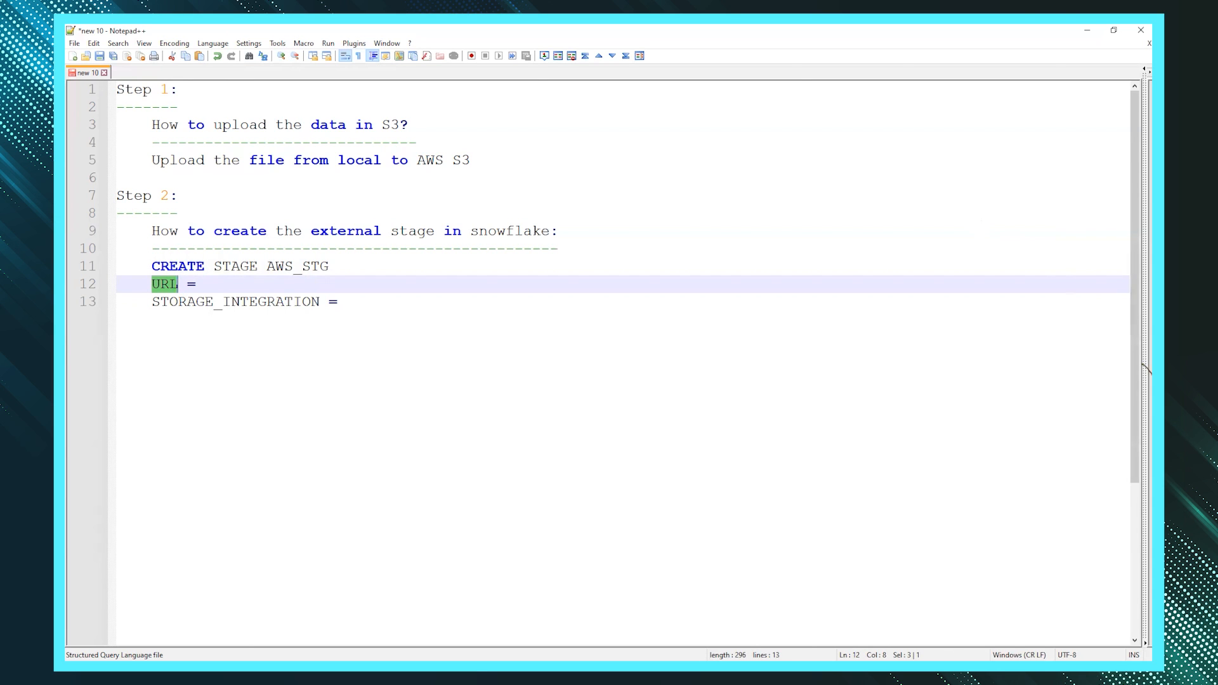
pyautogui.hotkey('alt', 'Tab')
# - Copy the S3 URI of the csv/ folder in bucket ksr14042023
pyautogui.click(125, 102)
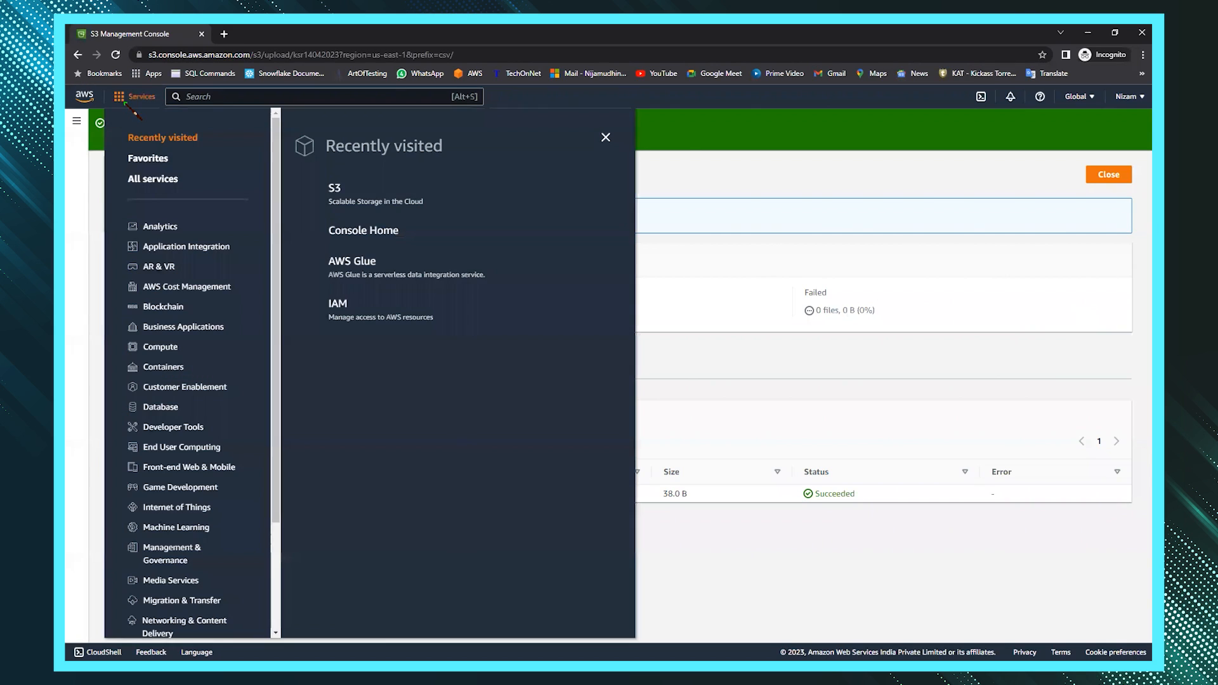
pyautogui.click(344, 199)
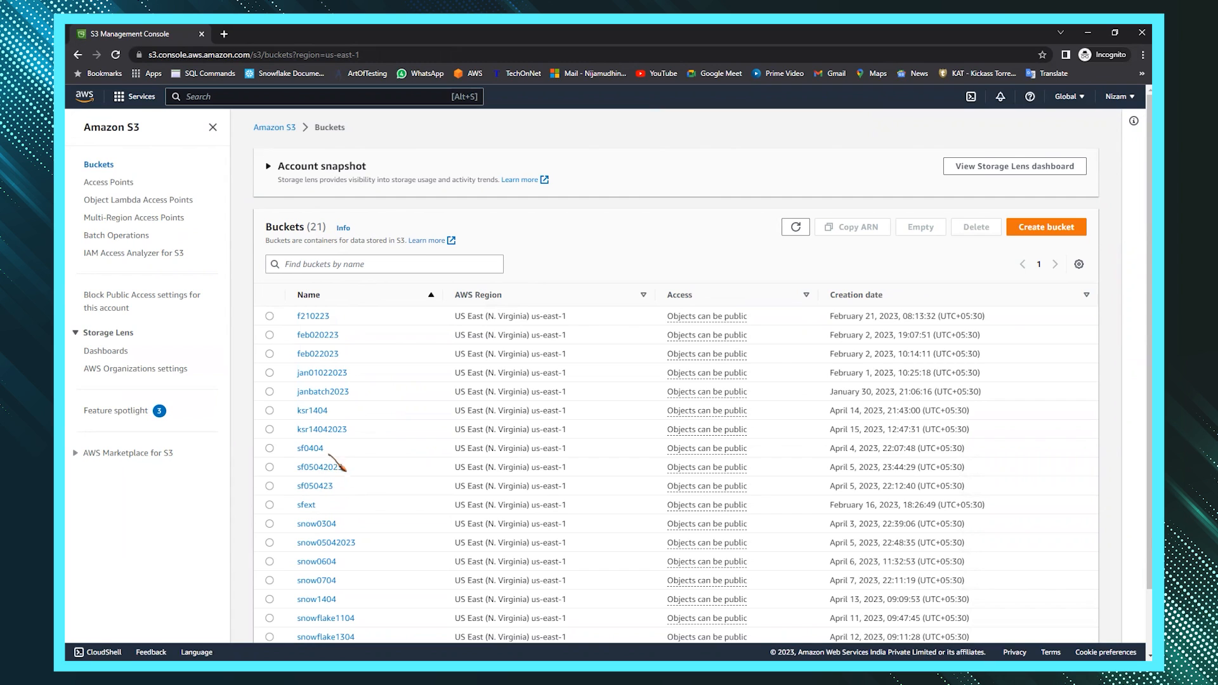
pyautogui.click(321, 429)
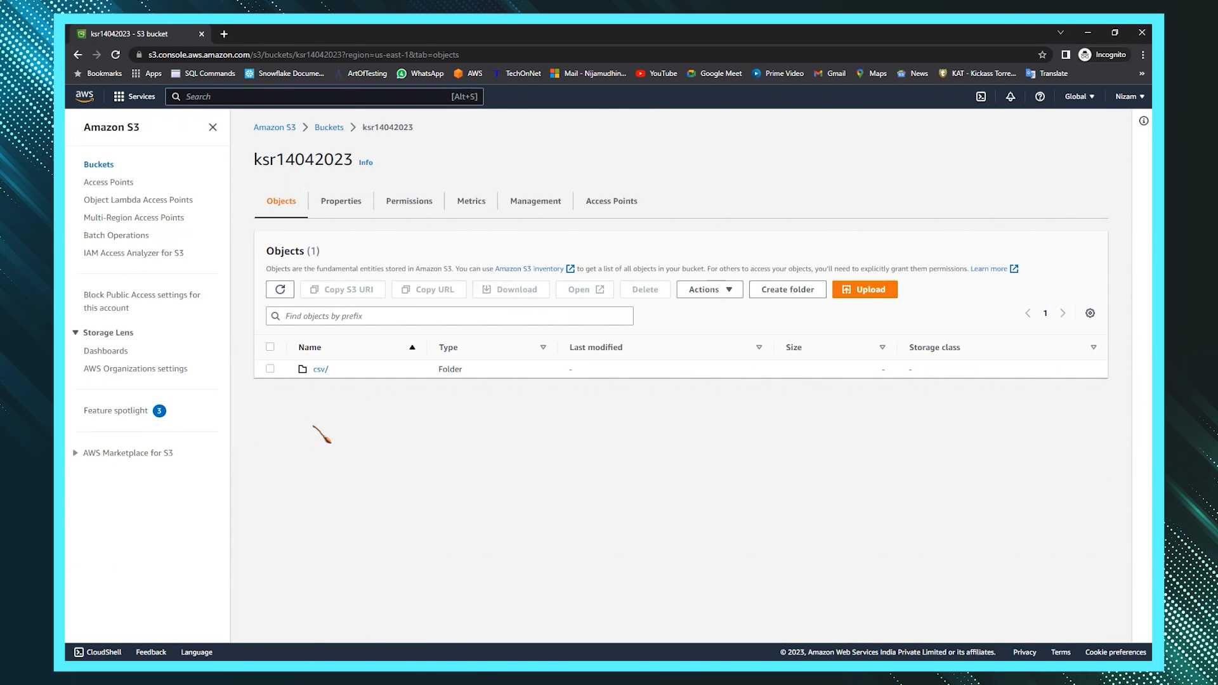
pyautogui.click(270, 369)
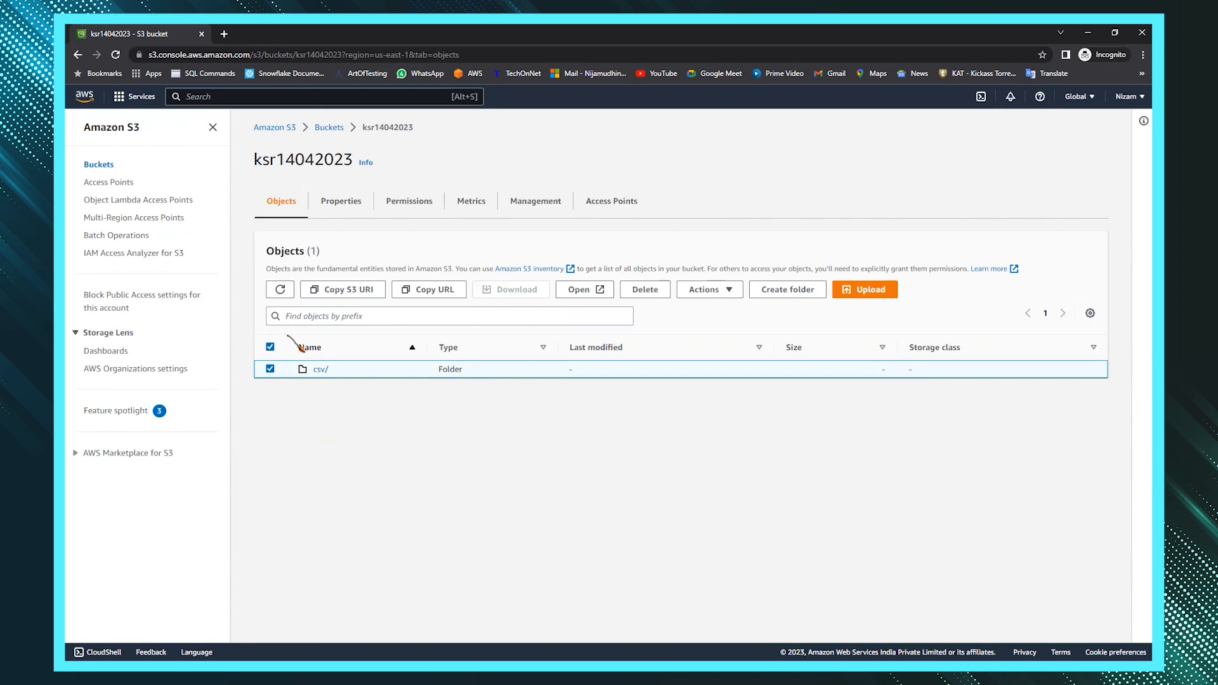
pyautogui.click(345, 290)
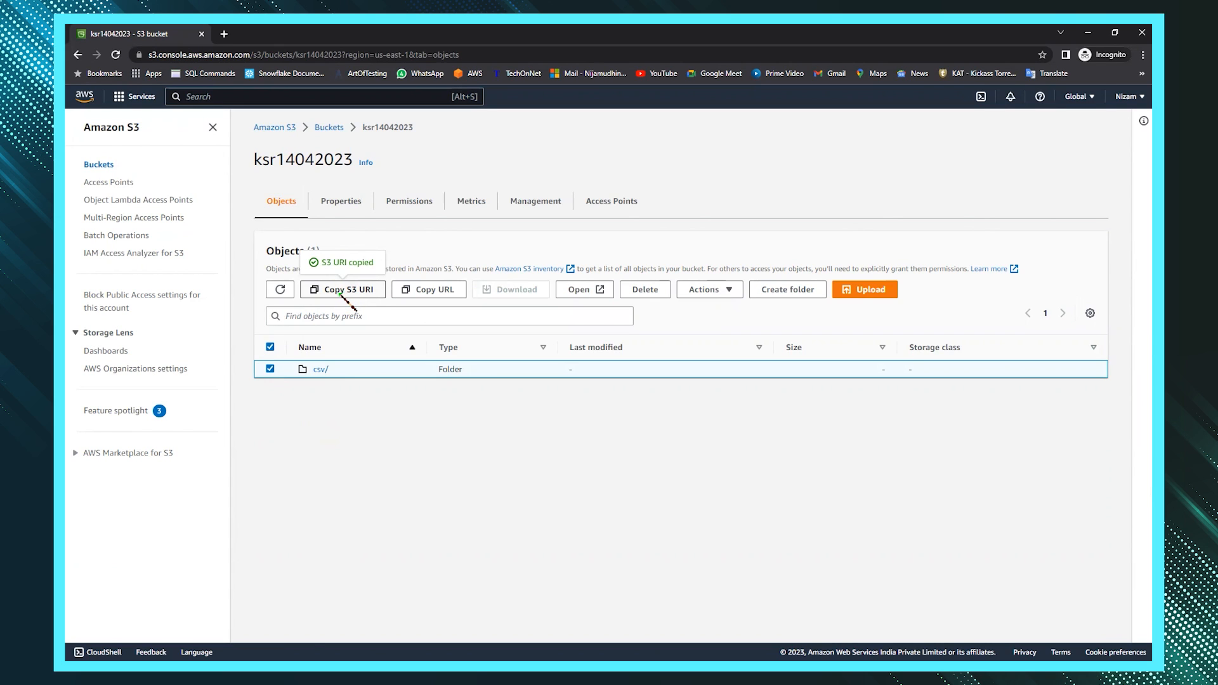
pyautogui.hotkey('alt', 'Tab')
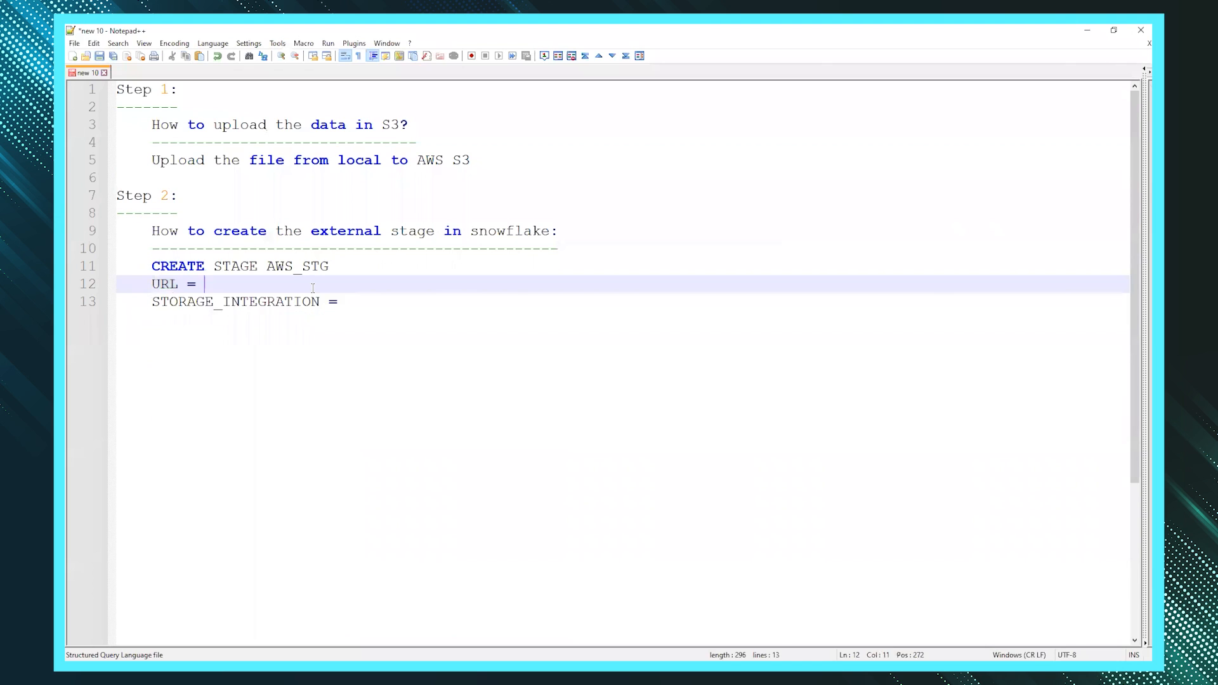
# - Paste 's3://ksr14042023/csv/' after URL = and put a ? placeholder after STORAGE_INTEGRATION =
pyautogui.write('s3://ksr14042023/csv/')
pyautogui.click(349, 304)
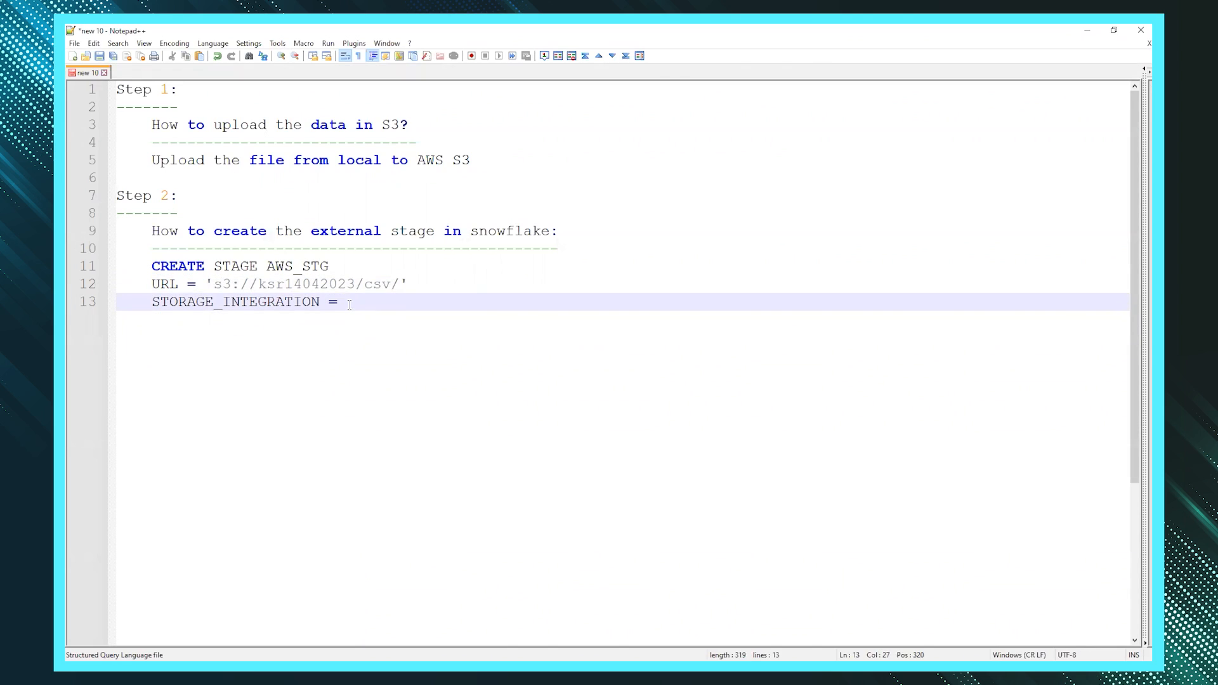
pyautogui.write('?')
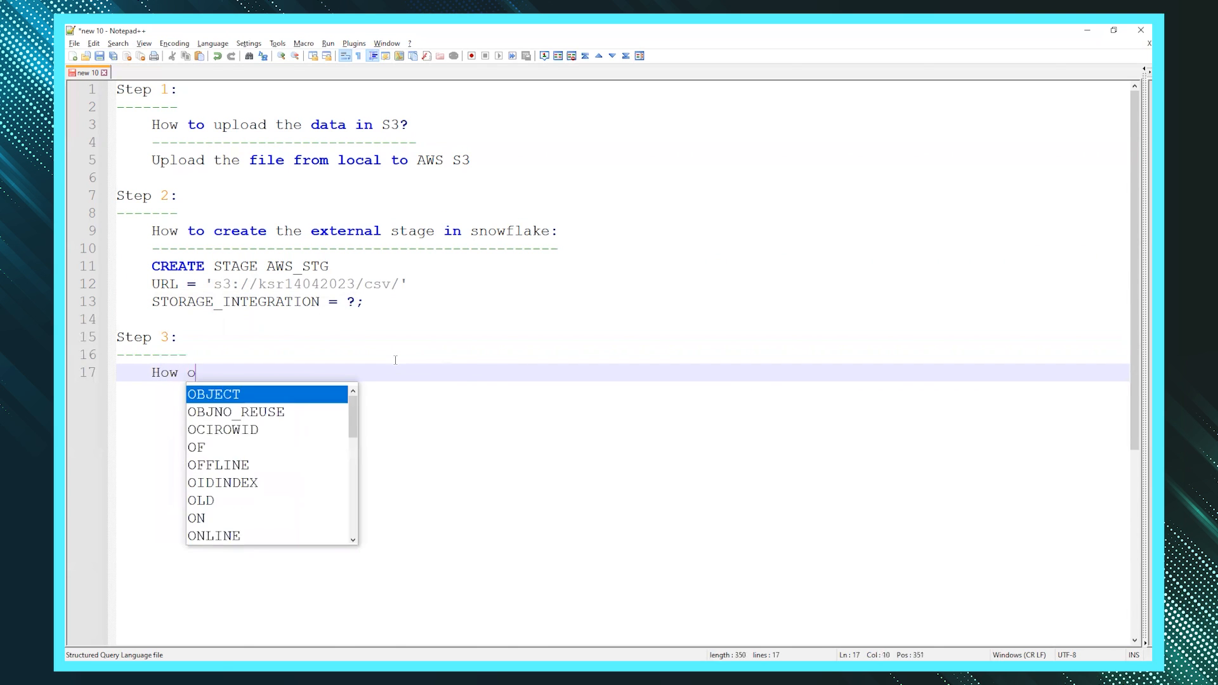
# - Add the heading 'How to create the Storage Integration:' with a dash underline
pyautogui.write('o create the storage Integration:')
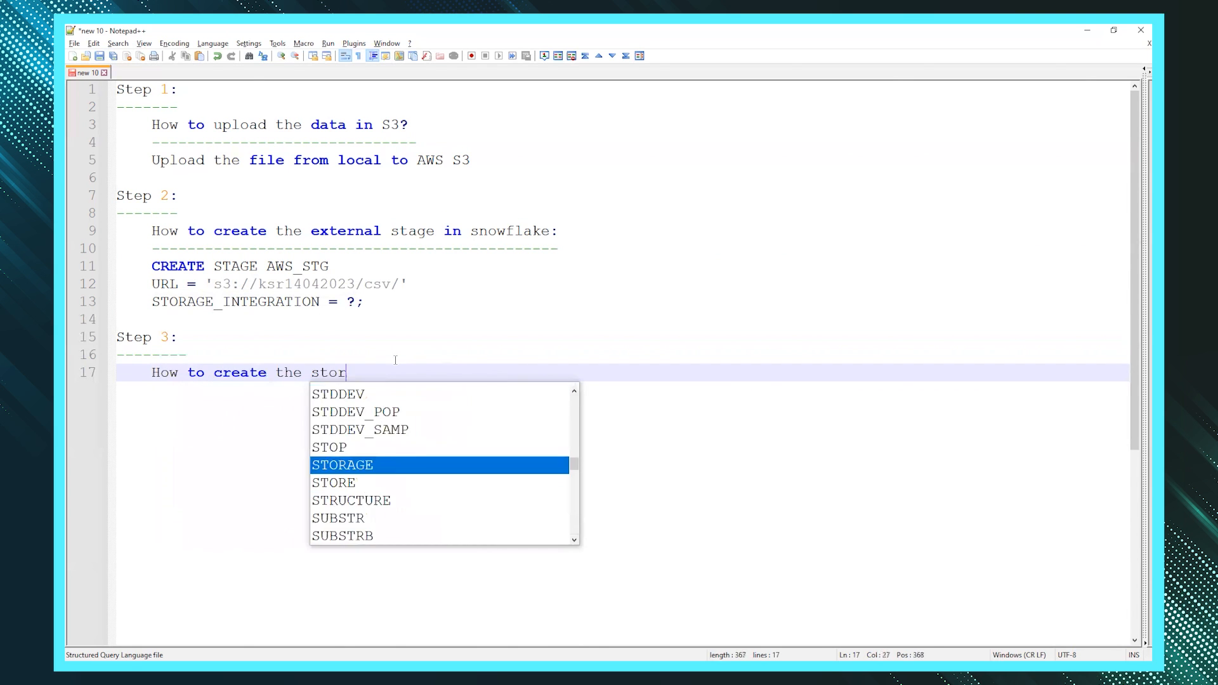
pyautogui.hotkey('ctrl', 'Left')
pyautogui.hotkey('ctrl', 'Left')
pyautogui.hotkey('ctrl', 'Left')
pyautogui.press('Delete')
pyautogui.write('S')
pyautogui.press('End')
pyautogui.press('Return')
pyautogui.write('--------------------------------------')
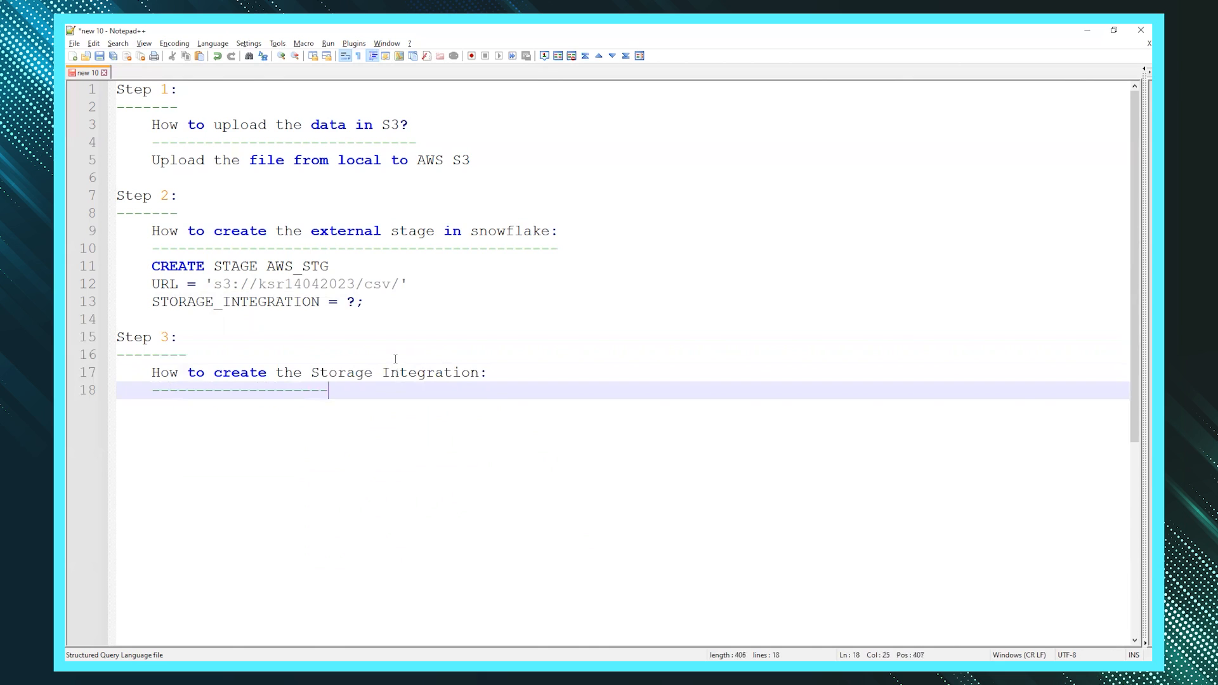
pyautogui.press('Return')
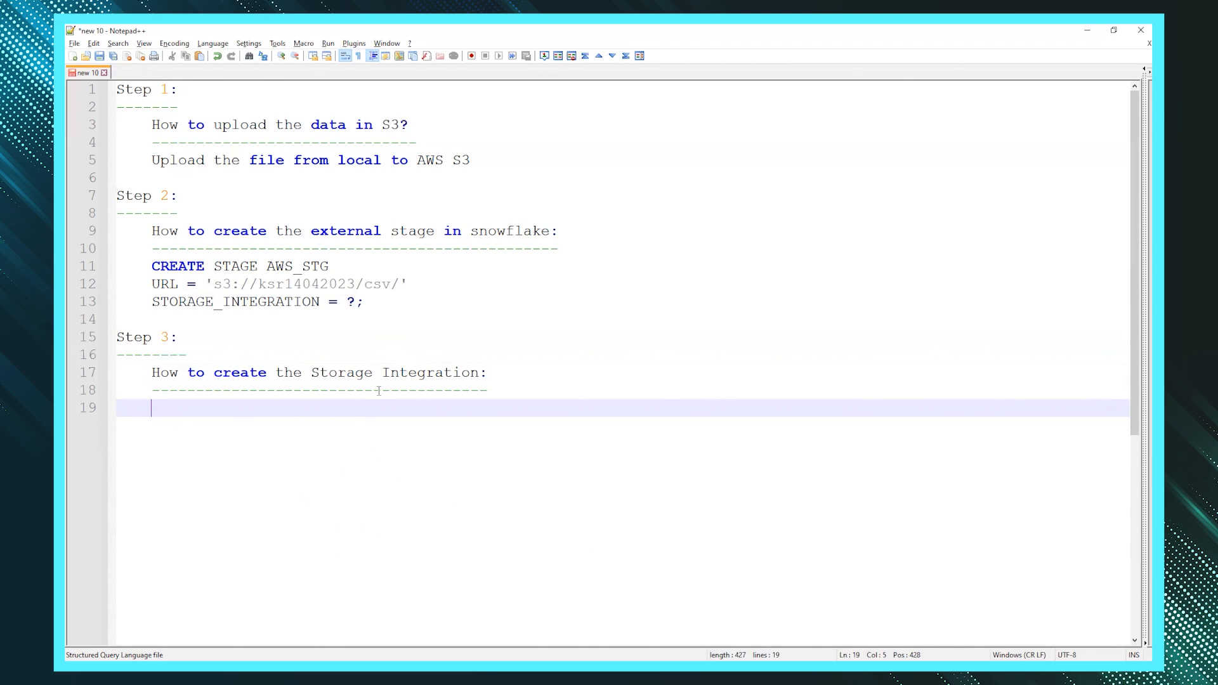
pyautogui.press('Return')
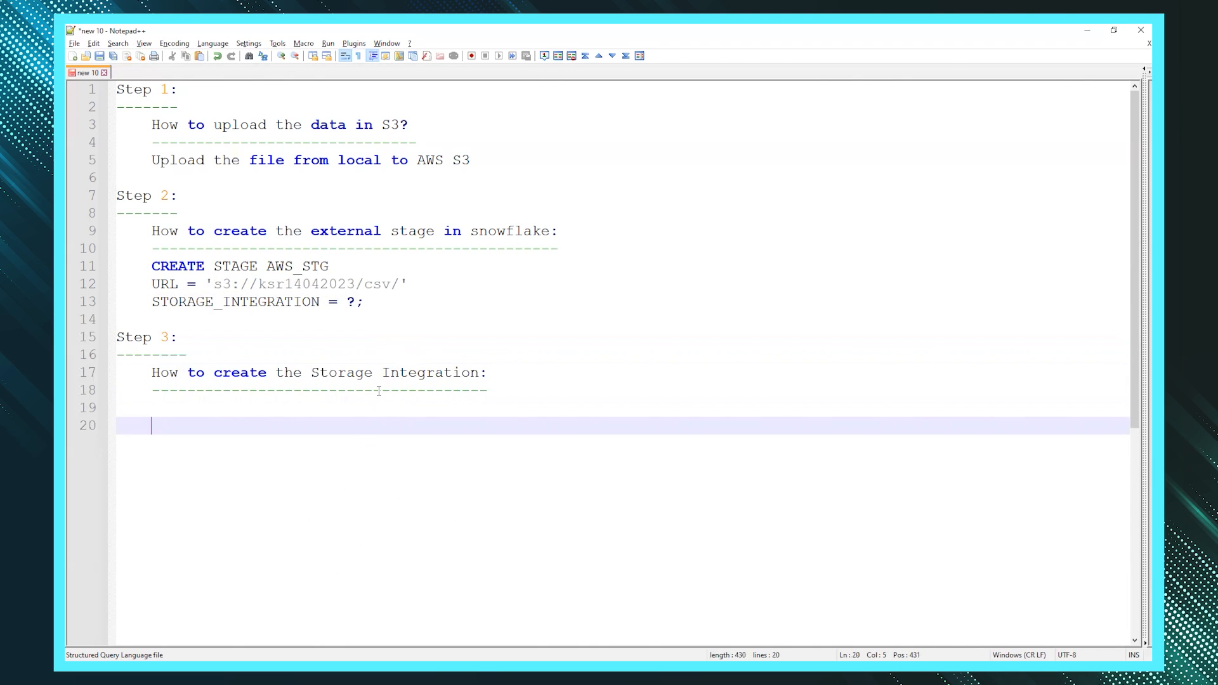
pyautogui.press('BackSpace')
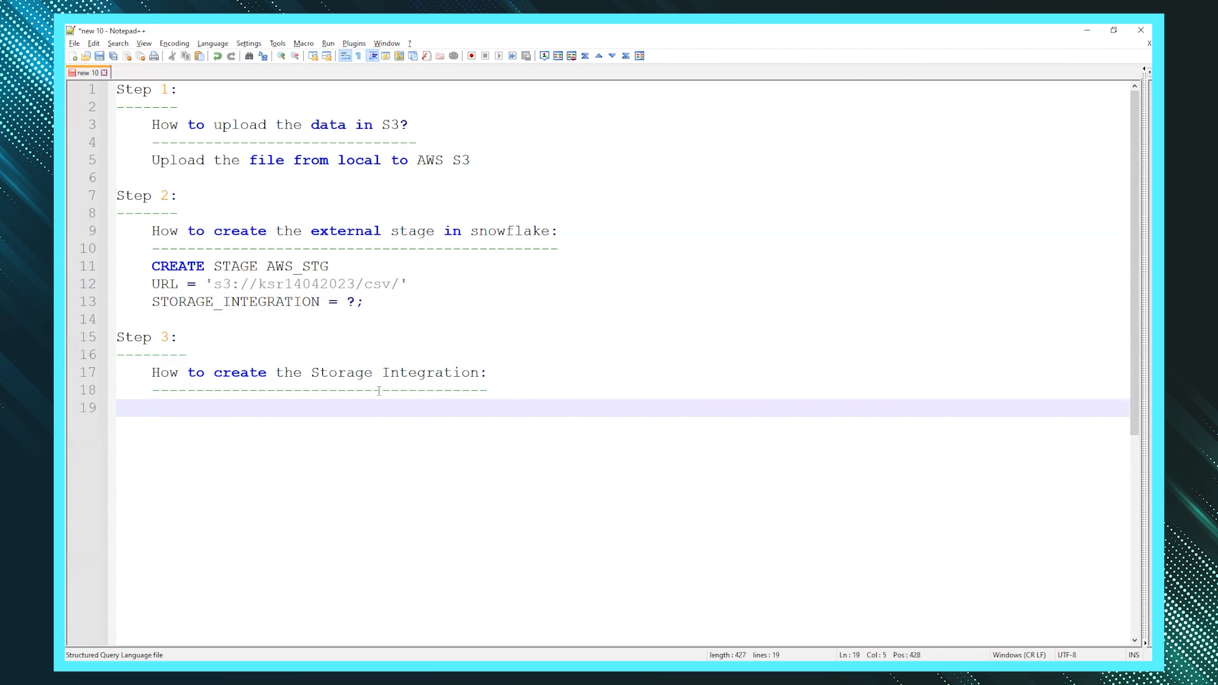
# - Start CREATE STORAGE INTEGRATION AWS_INTG with TYPE = and ENABLED = lines
pyautogui.write('CREATE S')
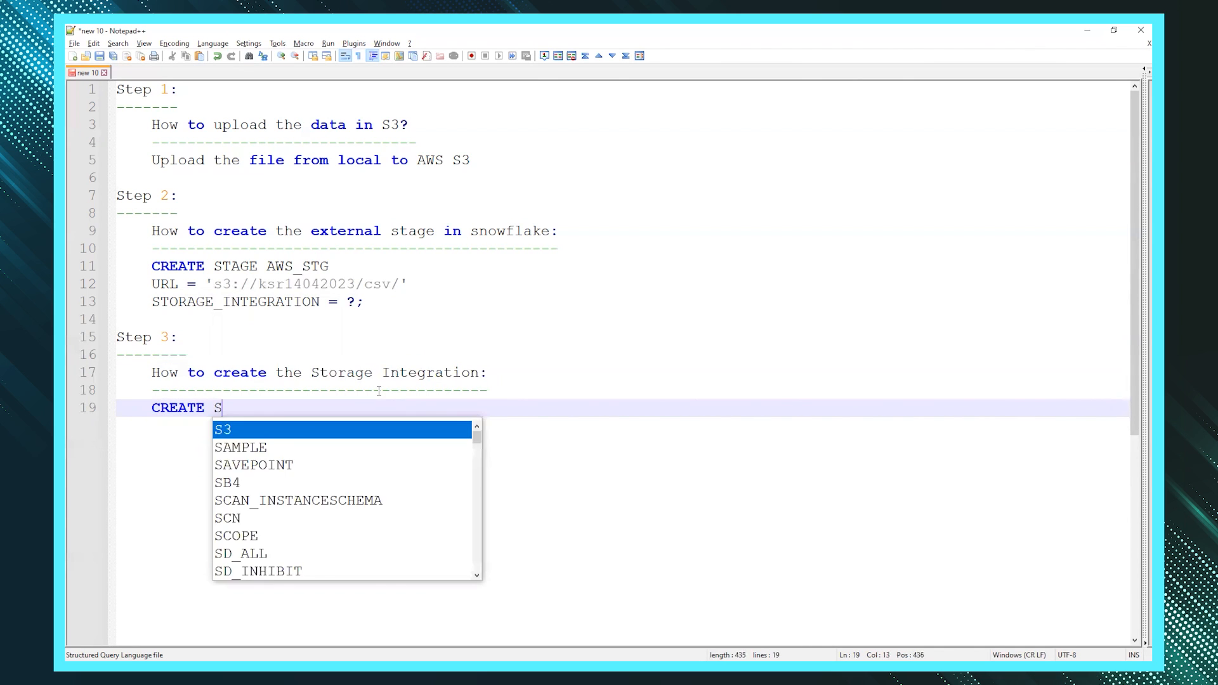
pyautogui.write('TORAGE')
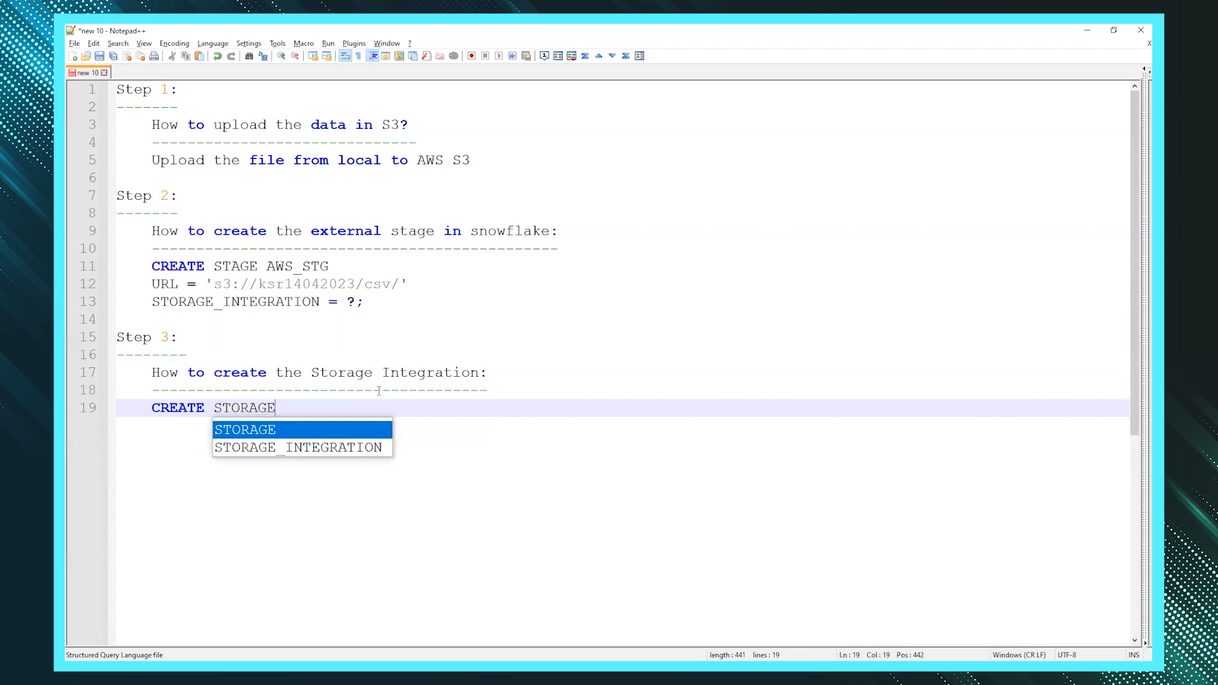
pyautogui.write(' IN')
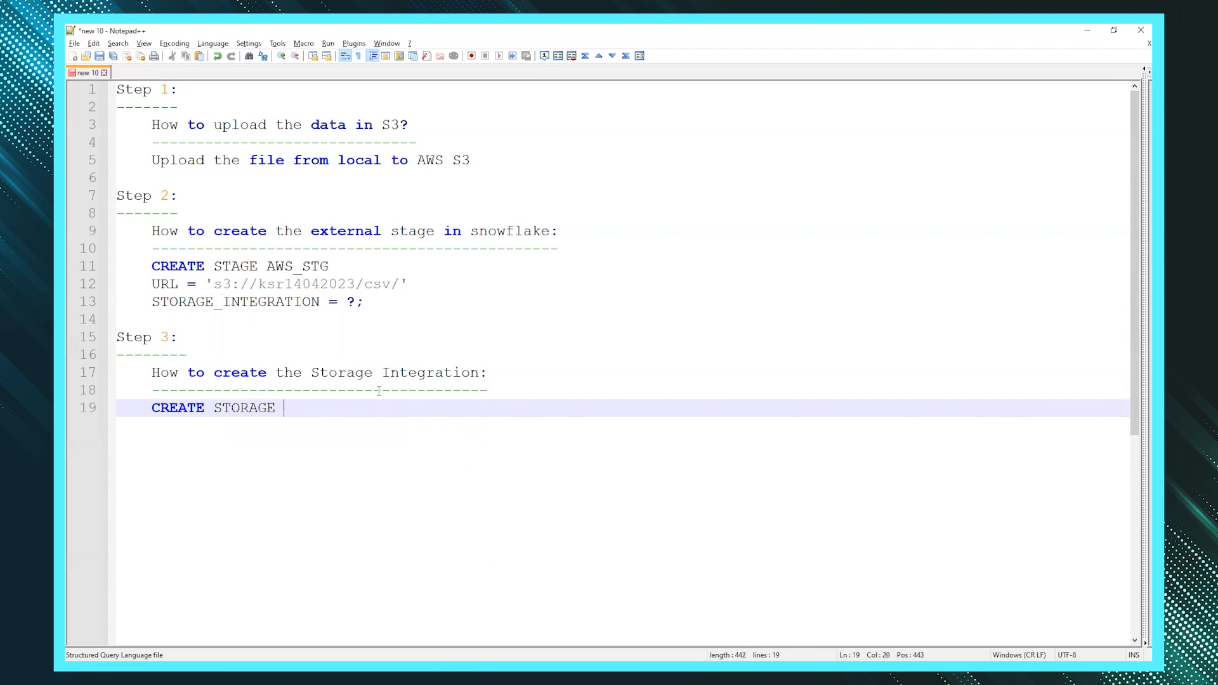
pyautogui.write('TEGRATION')
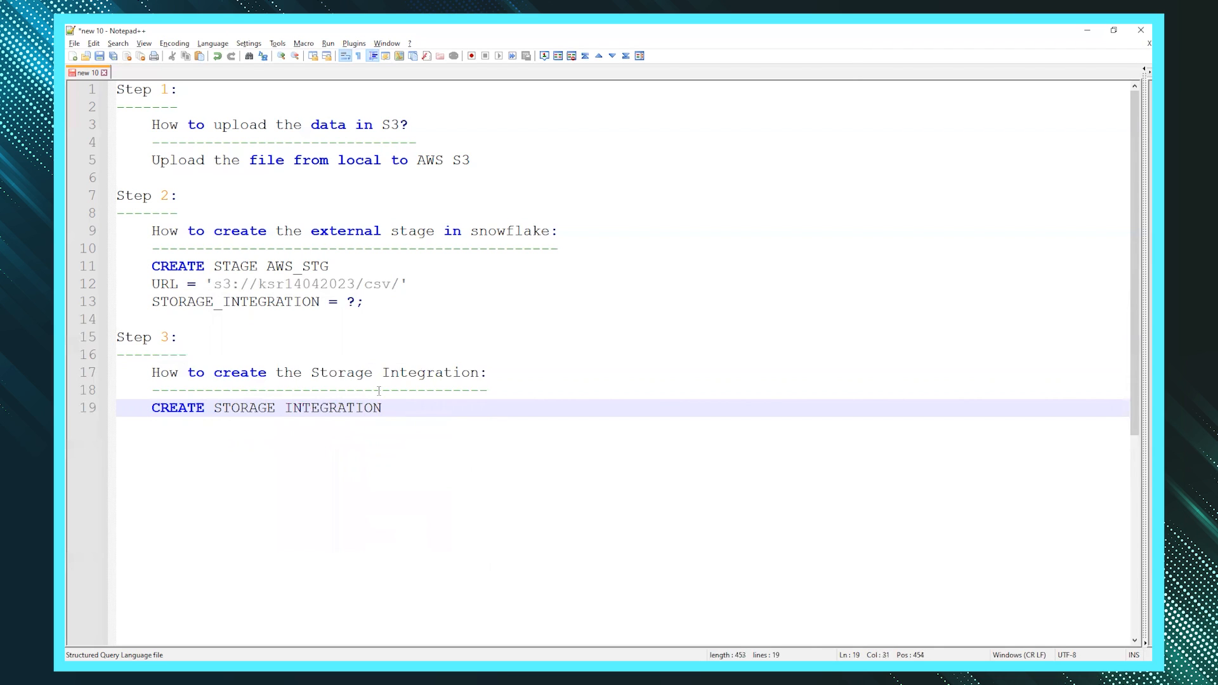
pyautogui.write('AW')
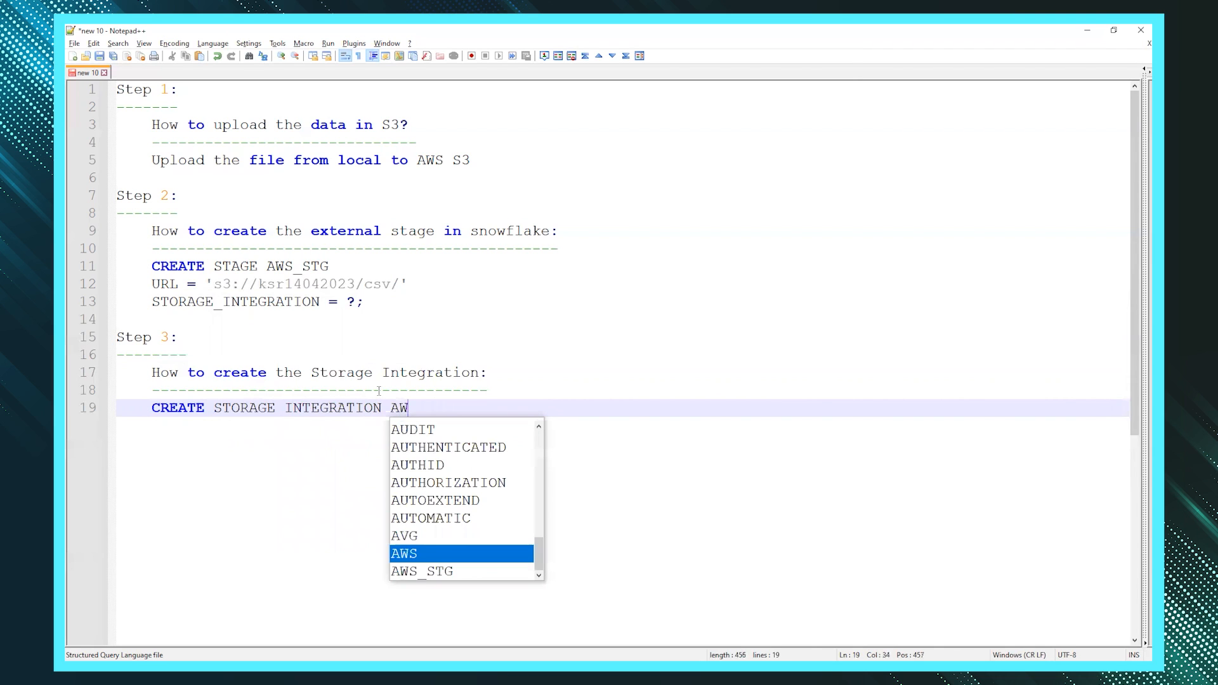
pyautogui.write('S_INTG')
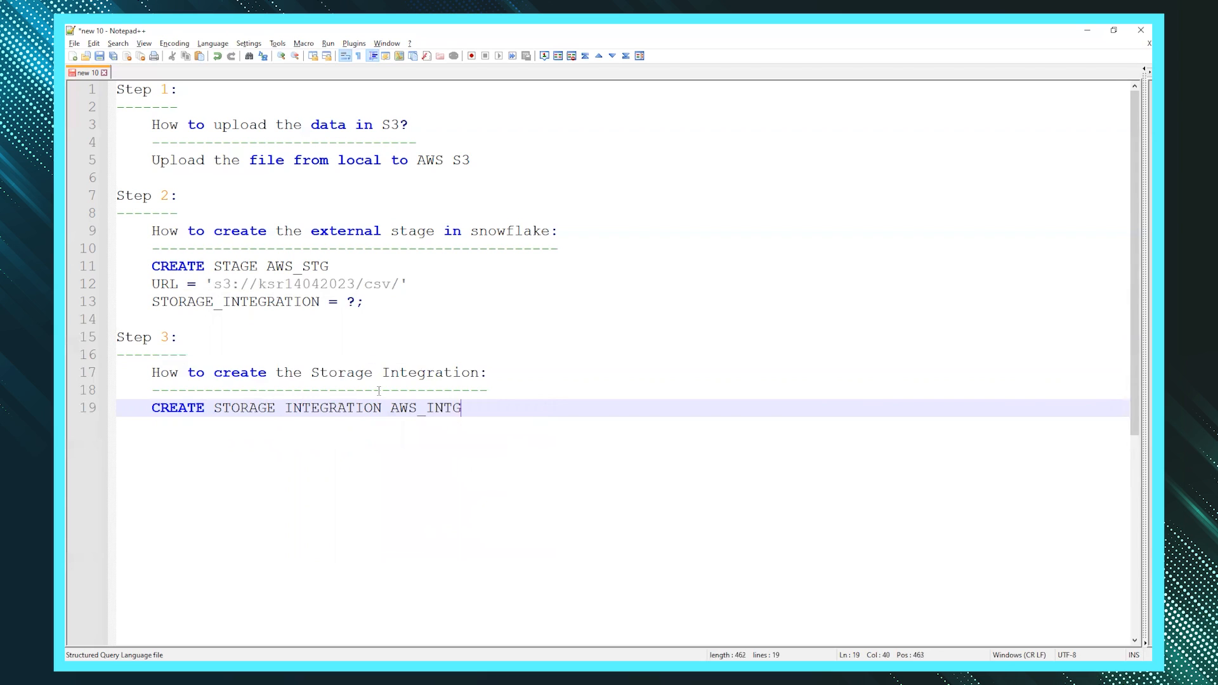
pyautogui.press('Return')
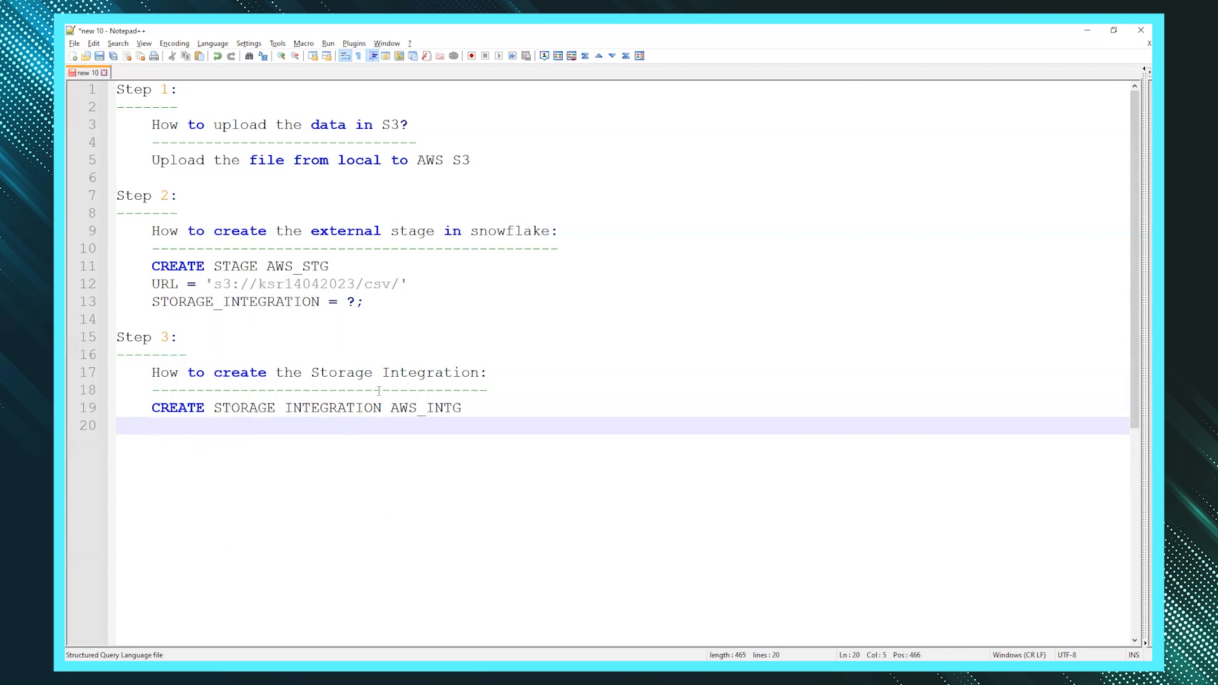
pyautogui.write('TYPE =')
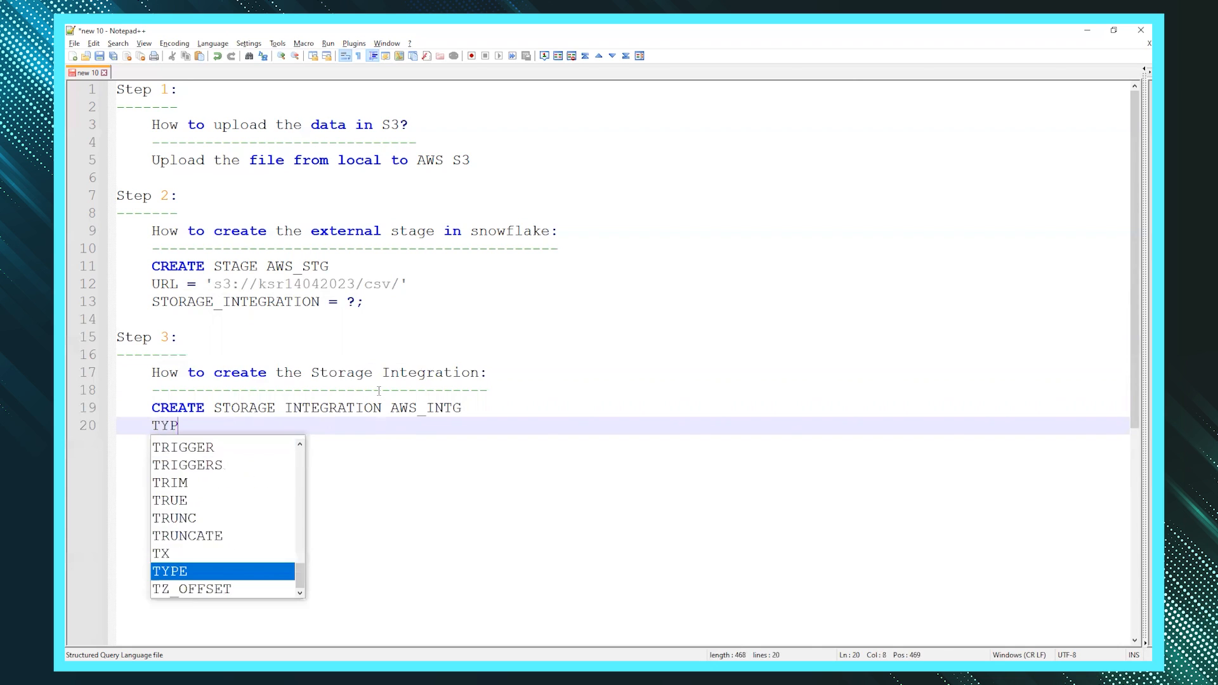
pyautogui.press('Return')
pyautogui.write('ENAB')
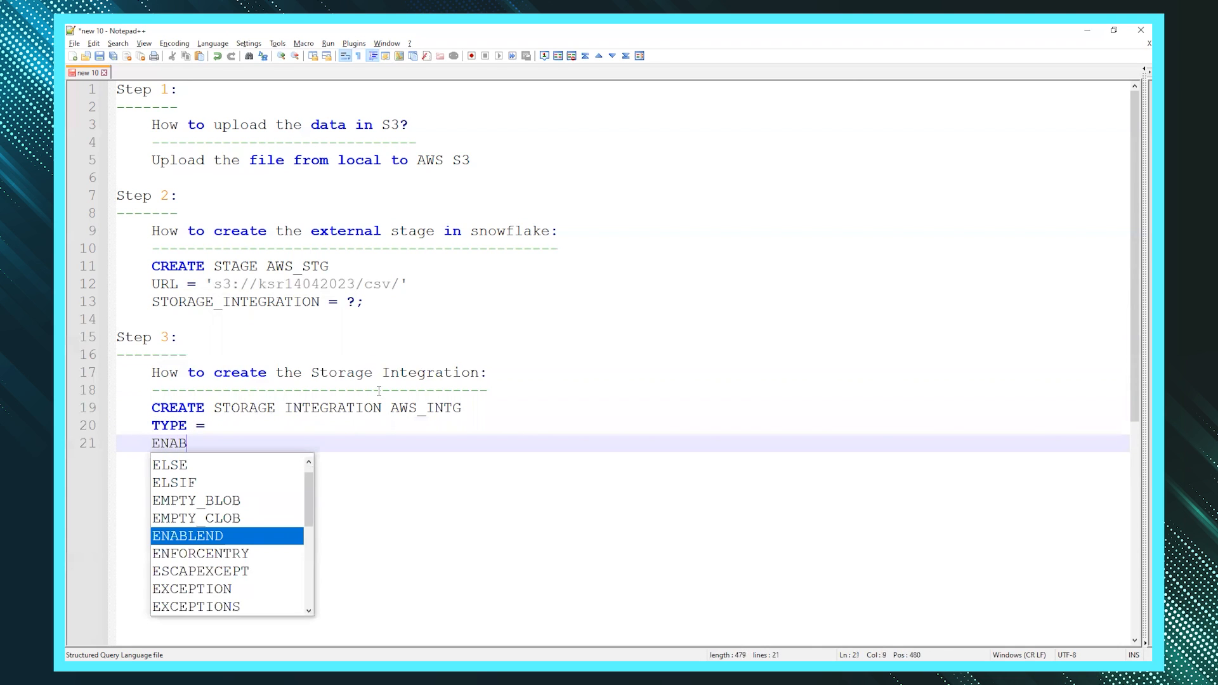
pyautogui.press('Return')
pyautogui.write('=')
pyautogui.press('Return')
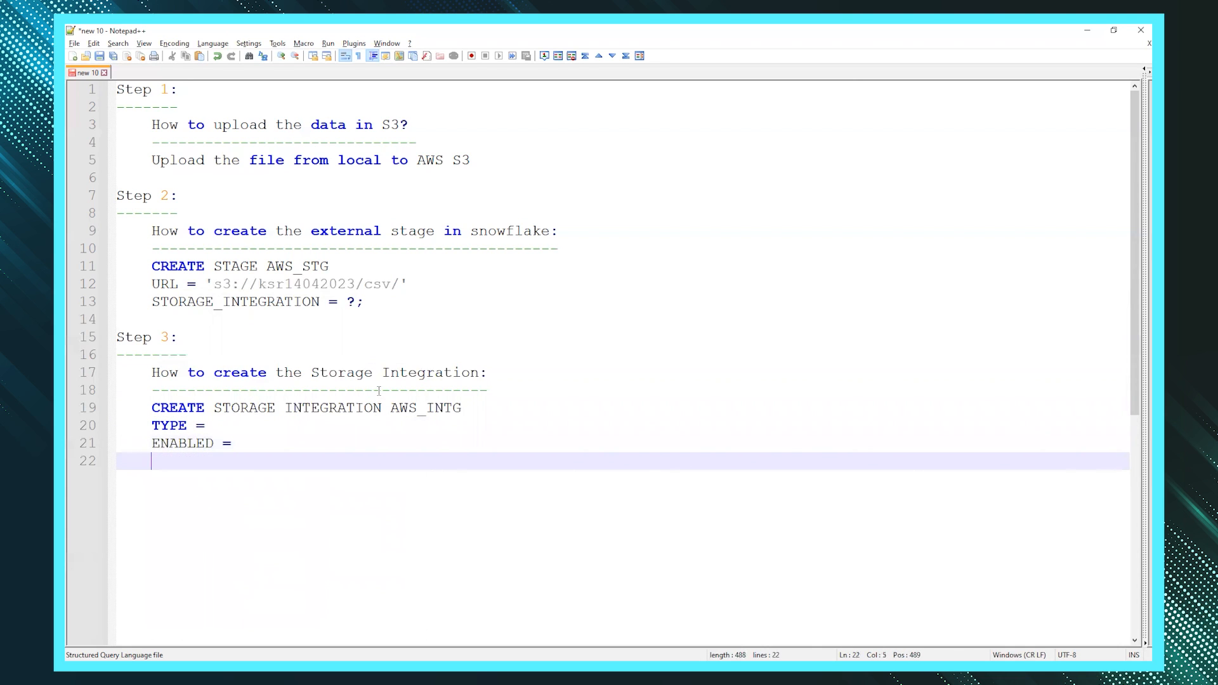
# - Add STORAGE_PROVIDER =, STORAGE_ALLOWED_LOCATIONS = and STORAGE_AWS_ROLE_ARN = property lines
pyautogui.write('STORAGE_PRO')
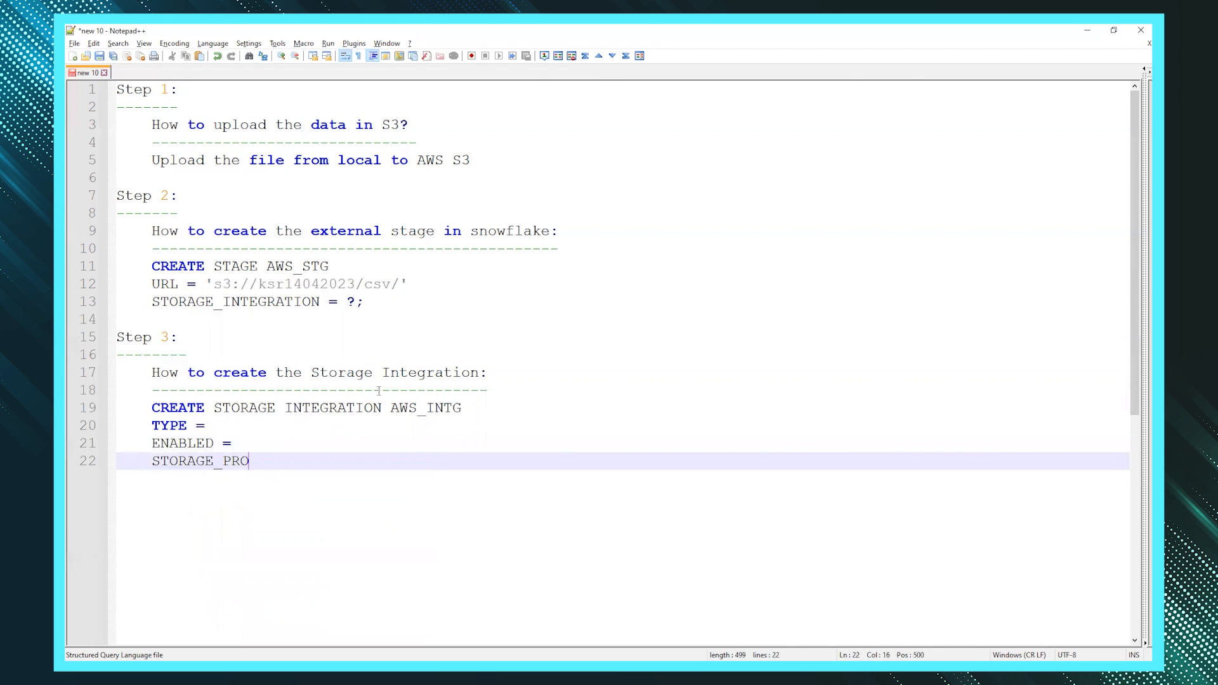
pyautogui.write('VIDER =')
pyautogui.press('Return')
pyautogui.write('STORAGE_')
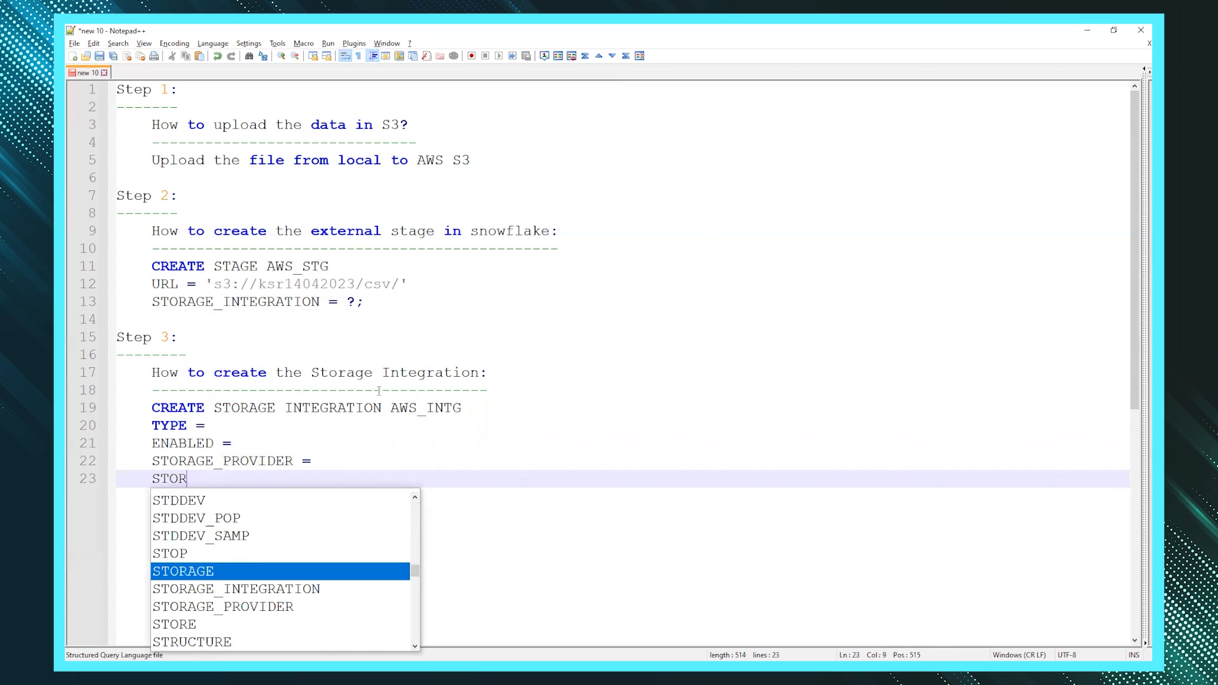
pyautogui.write('ALLOW')
pyautogui.press('BackSpace')
pyautogui.press('BackSpace')
pyautogui.write('OWED _LOCATIONS =')
pyautogui.press('Return')
pyautogui.write('STORAGE_AWS_ROLE_ARN =')
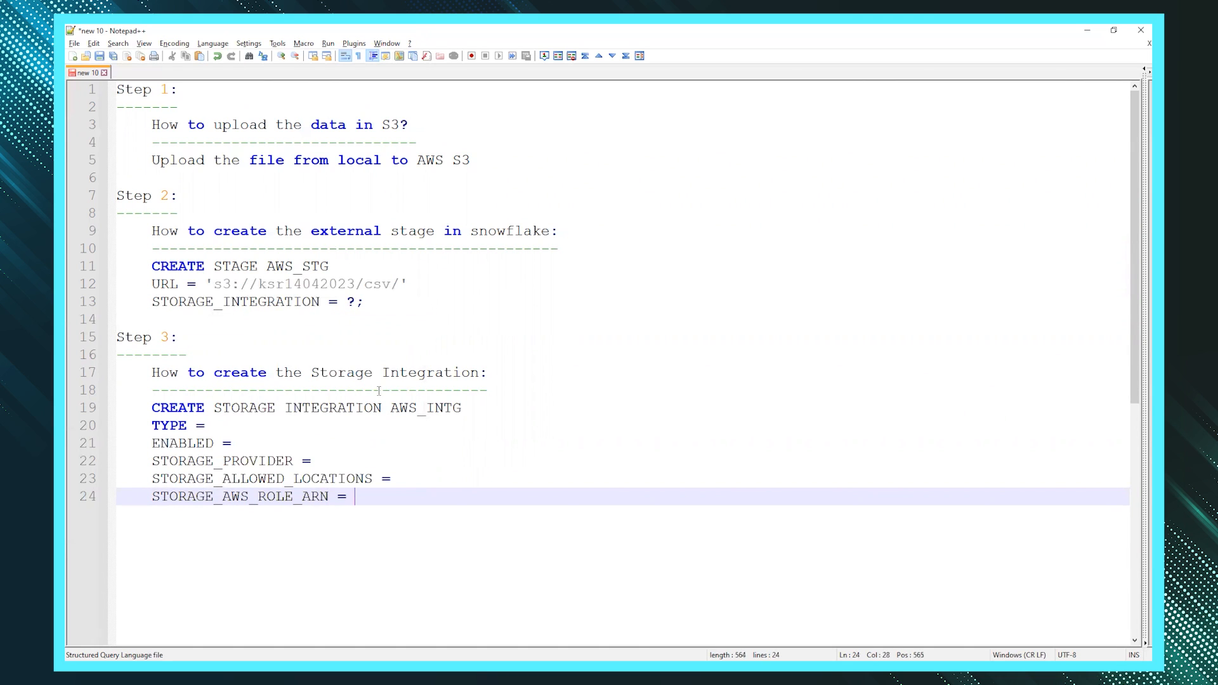
# - Fill in TYPE = EXTERNAL_STAGE, ENABLED = TRUE and STORAGE_PROVIDER = S3
pyautogui.scroll(-1, 392, 375)
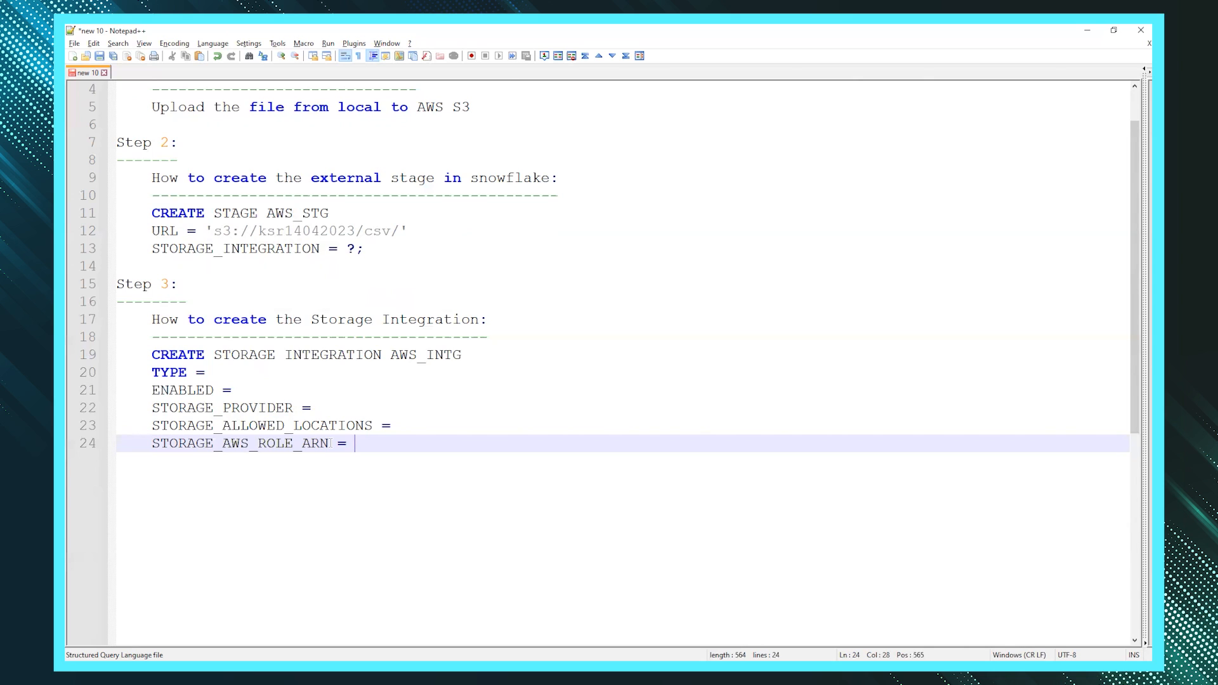
pyautogui.click(230, 369)
pyautogui.write('EX')
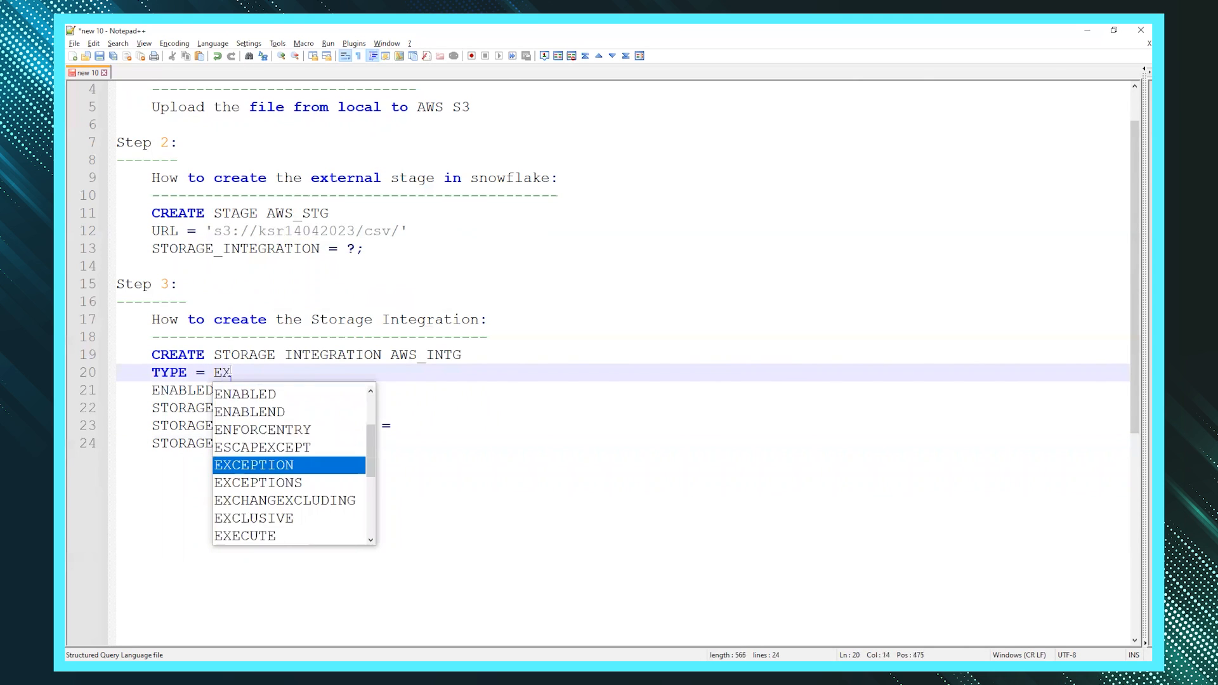
pyautogui.write('TERNAL')
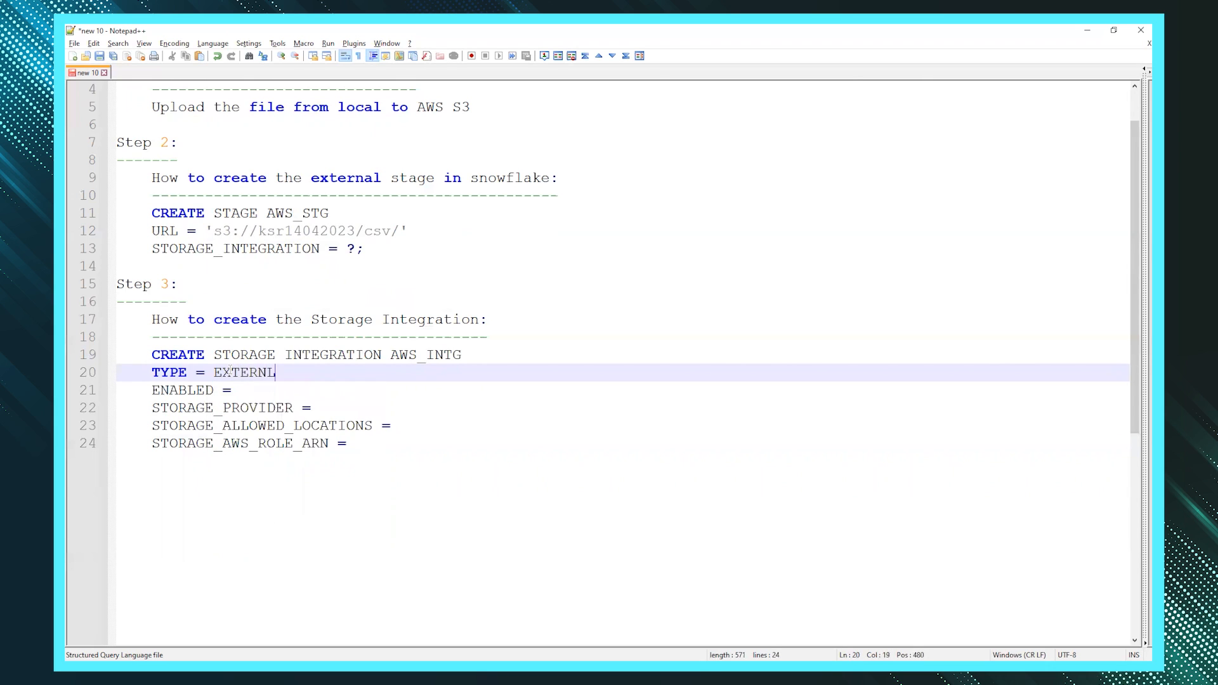
pyautogui.write('_STAGE')
pyautogui.click(253, 390)
pyautogui.write('TRUE')
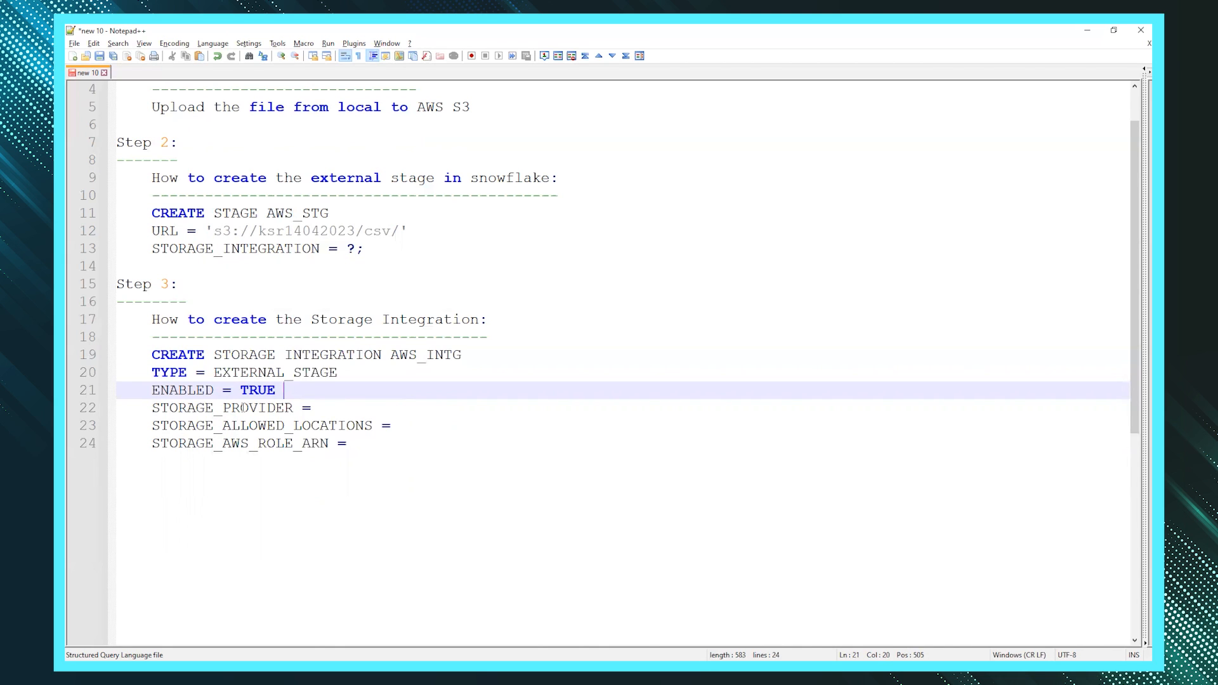
pyautogui.click(323, 409)
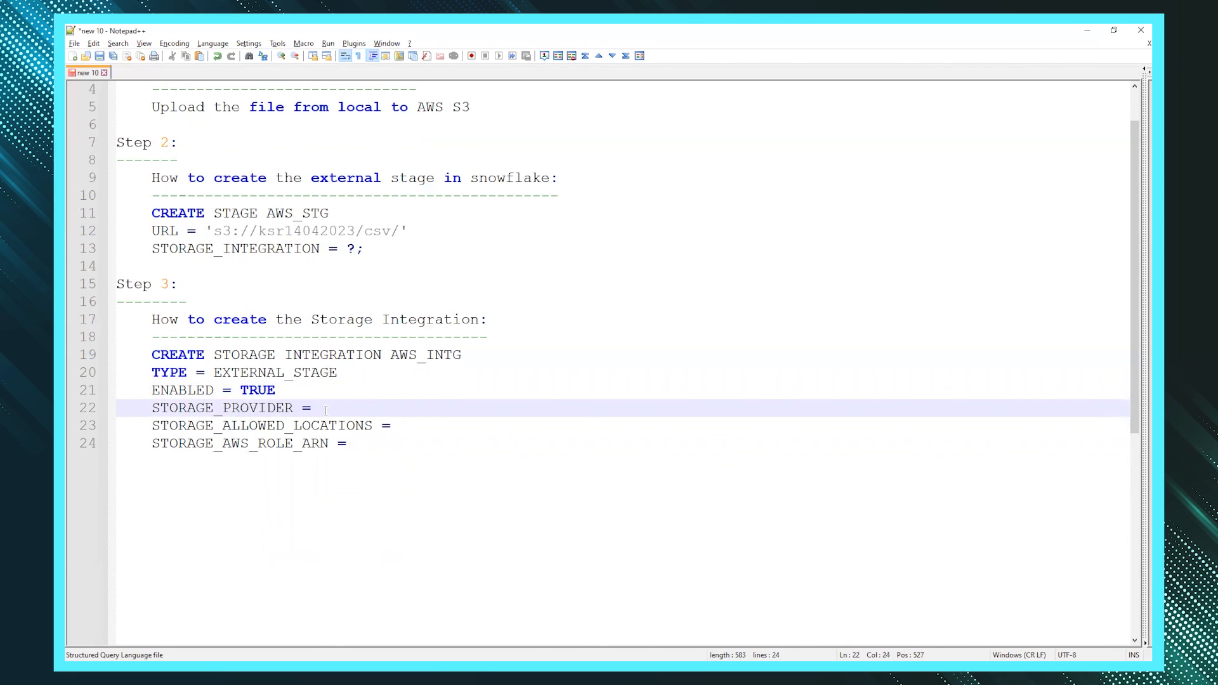
pyautogui.write('S3')
pyautogui.press('Escape')
# - Set STORAGE_ALLOWED_LOCATIONS to ('s3://ksr14042023/csv/') using the stage's bucket URL
pyautogui.doubleClick(258, 425)
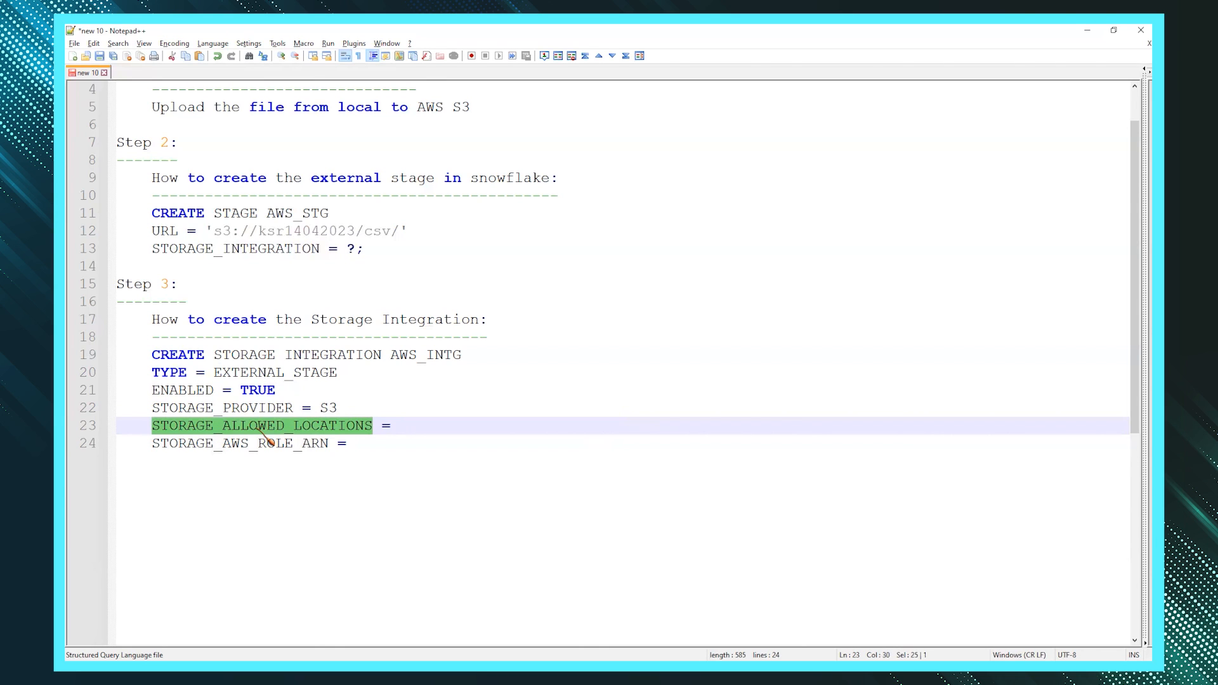
pyautogui.moveTo(207, 231); pyautogui.dragTo(421, 238)
pyautogui.hotkey('ctrl', 'c')
pyautogui.click(417, 425)
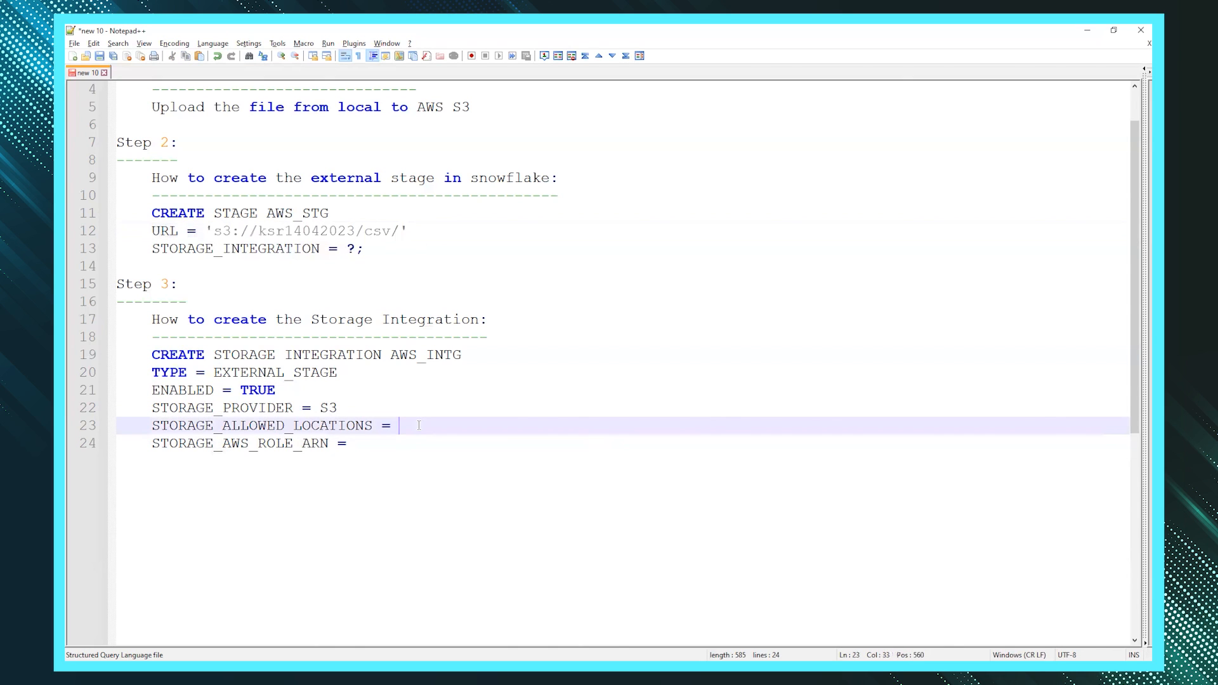
pyautogui.write('()')
pyautogui.hotkey('ctrl', 'v')
pyautogui.doubleClick(279, 444)
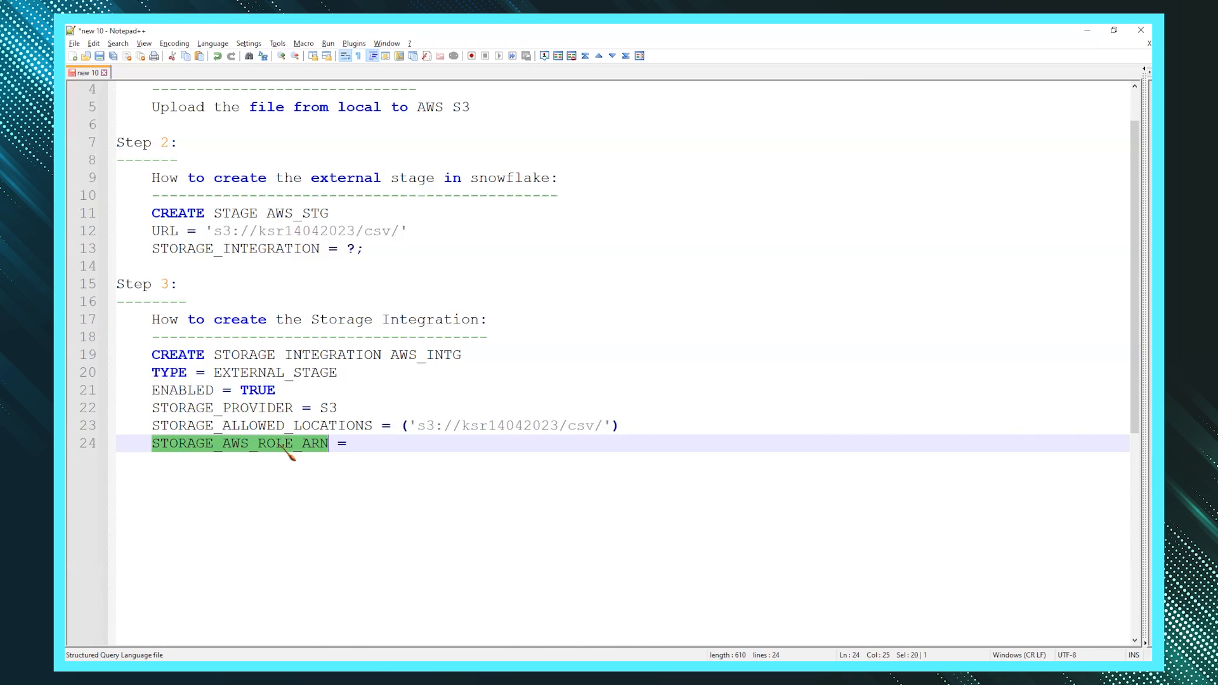
pyautogui.hotkey('alt', 'Tab')
# - Start creating a new IAM role with AWS account as the trusted entity type
pyautogui.click(242, 96)
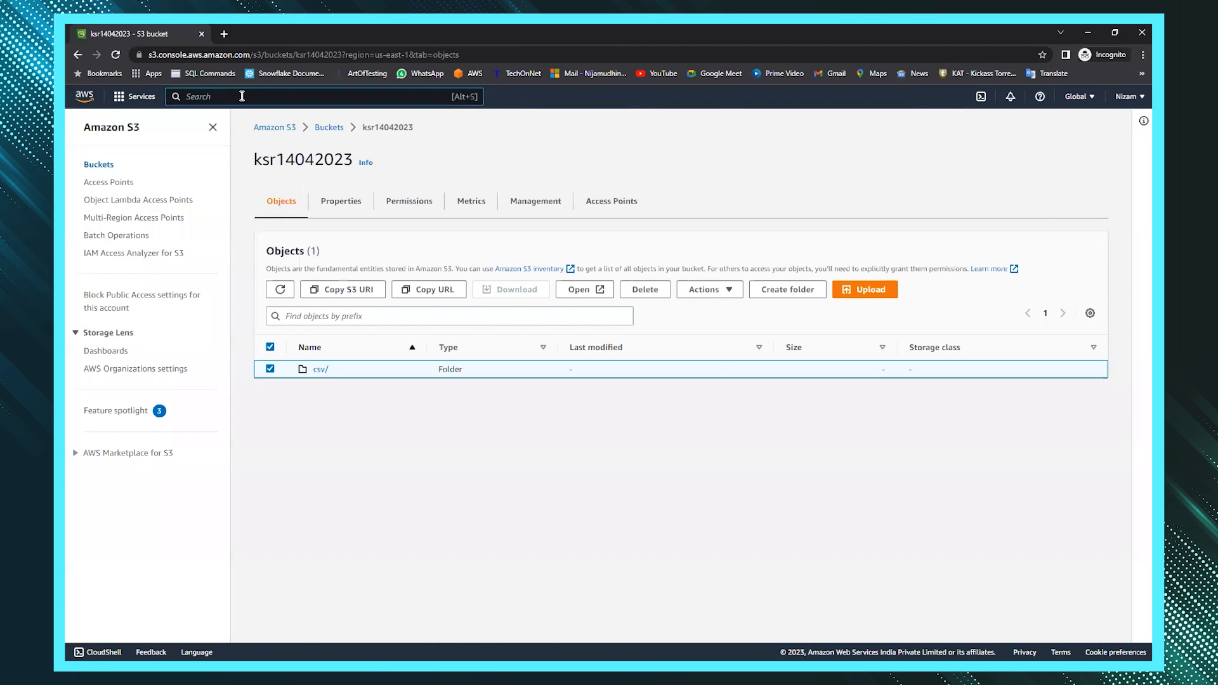
pyautogui.write('IAM')
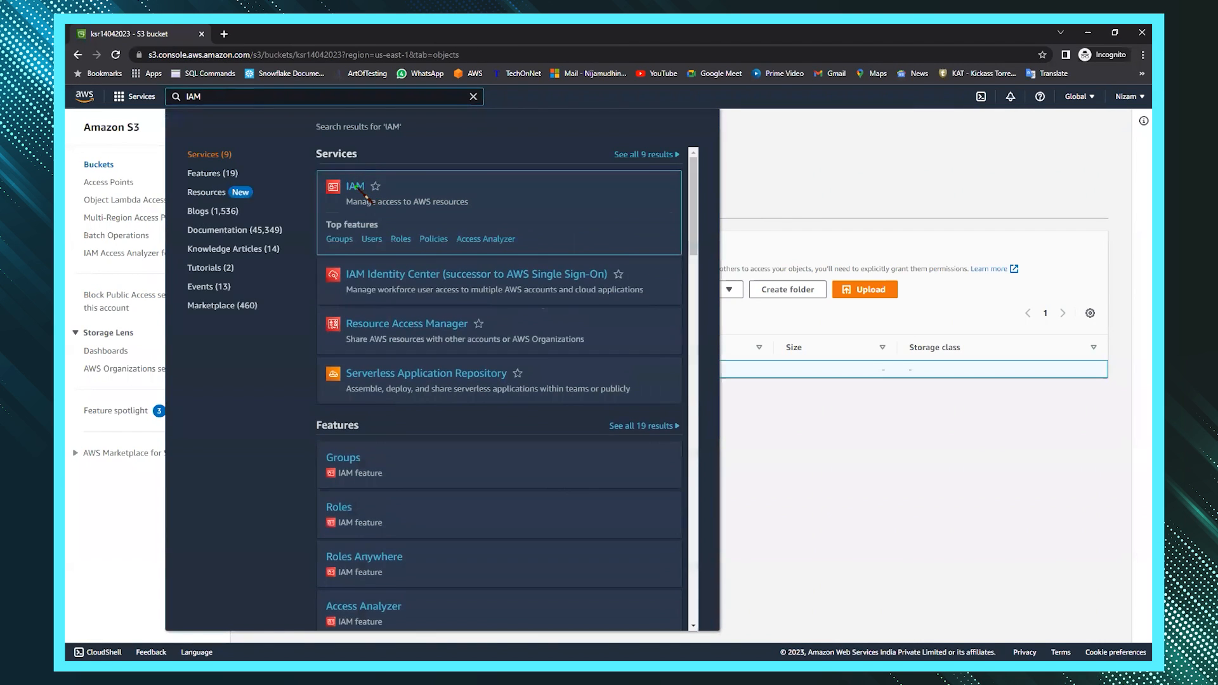
pyautogui.click(357, 187)
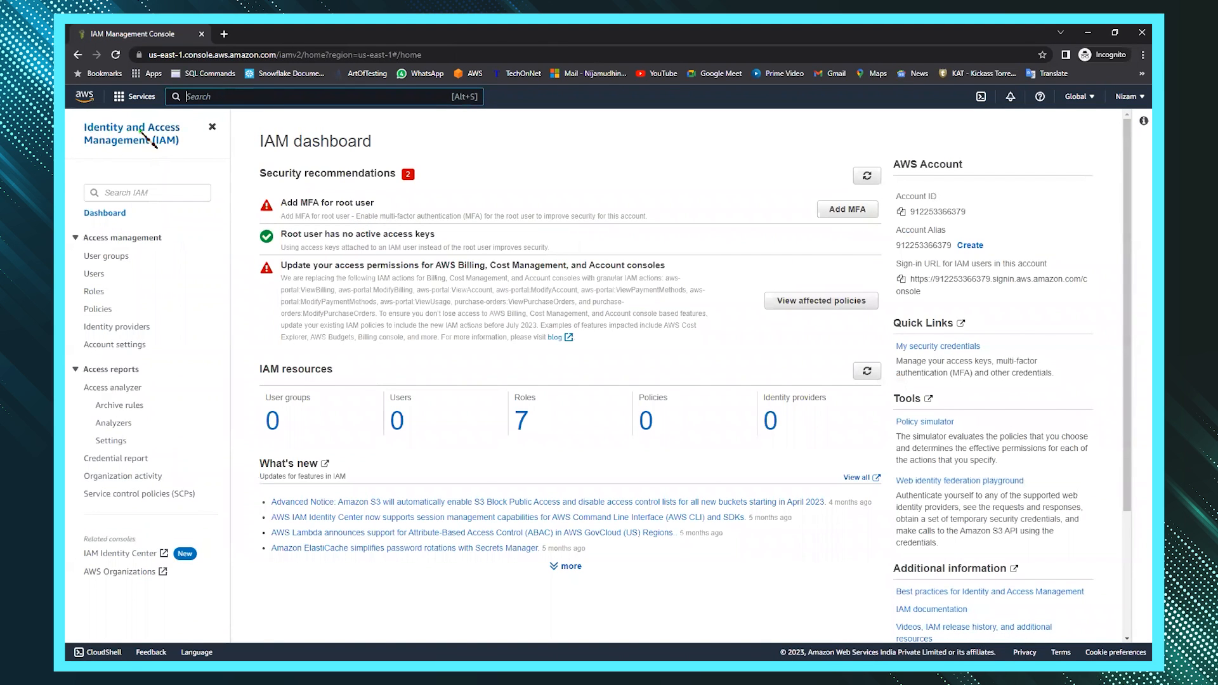
pyautogui.click(99, 292)
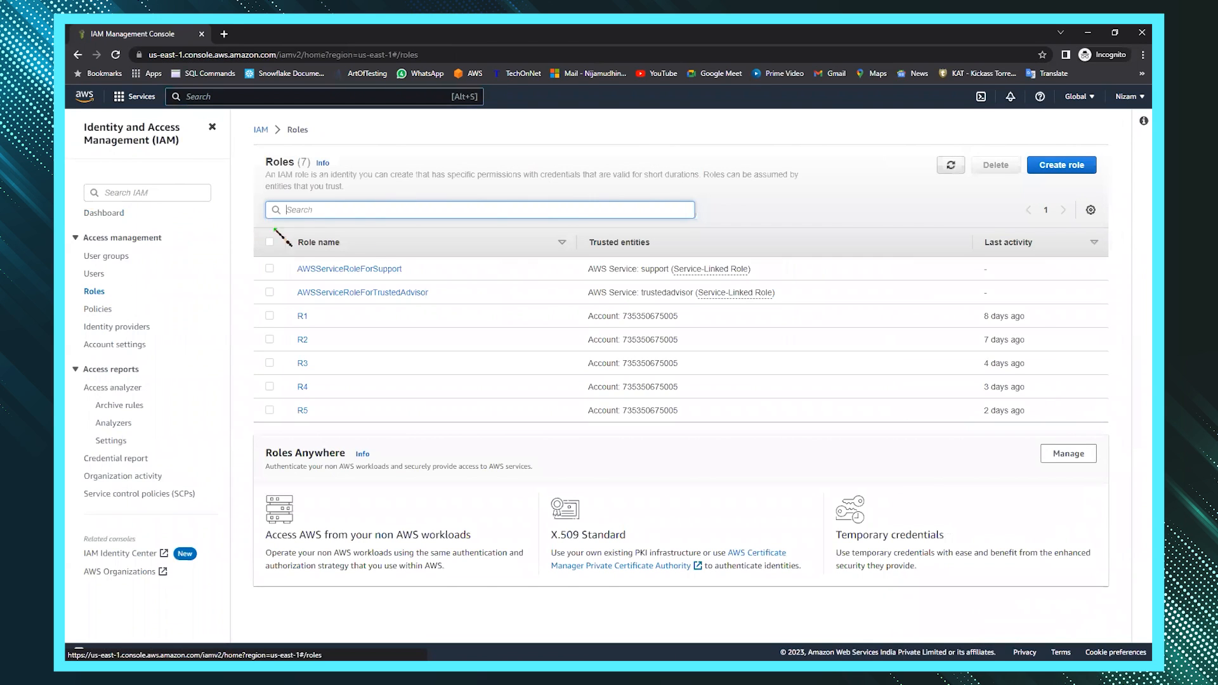
pyautogui.click(1053, 167)
pyautogui.click(530, 241)
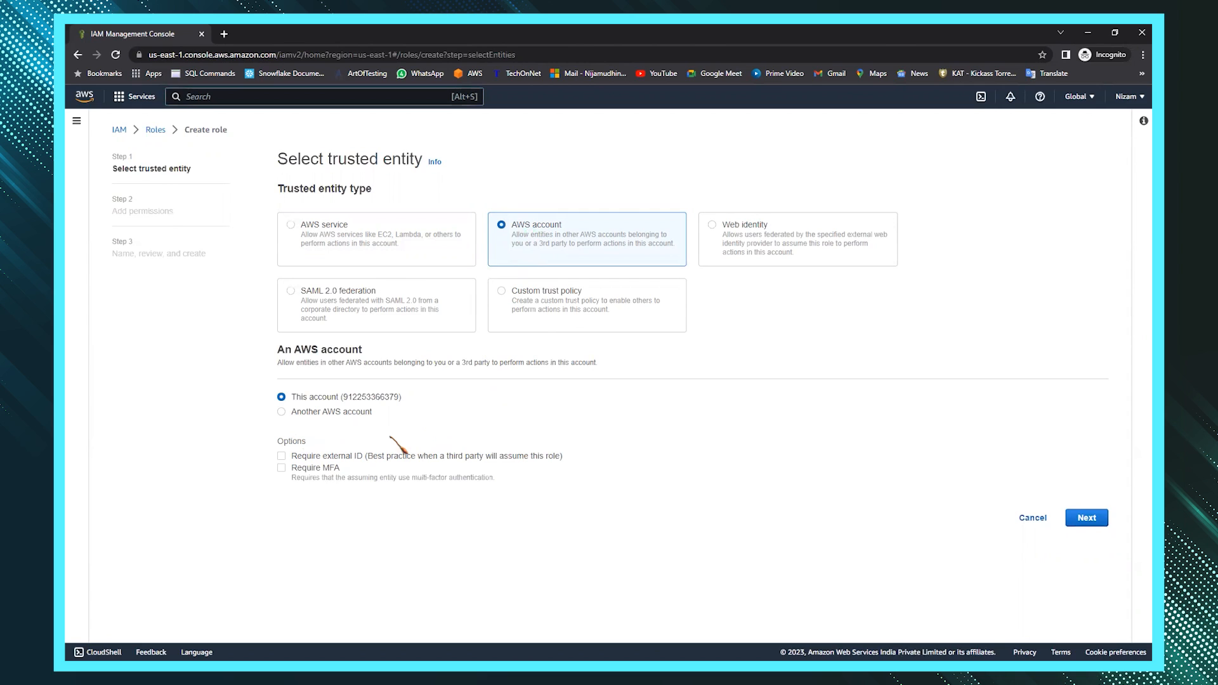
# - Require an external ID of 0000 for the role's trust
pyautogui.click(282, 456)
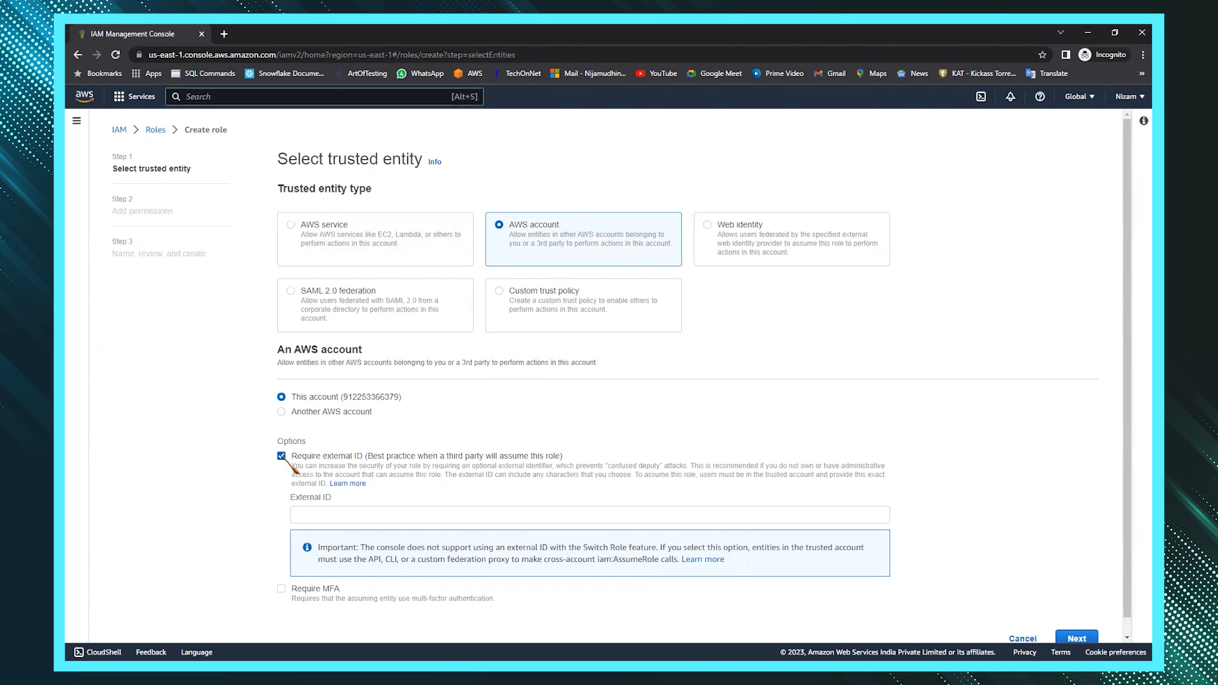
pyautogui.click(328, 512)
pyautogui.write('0000')
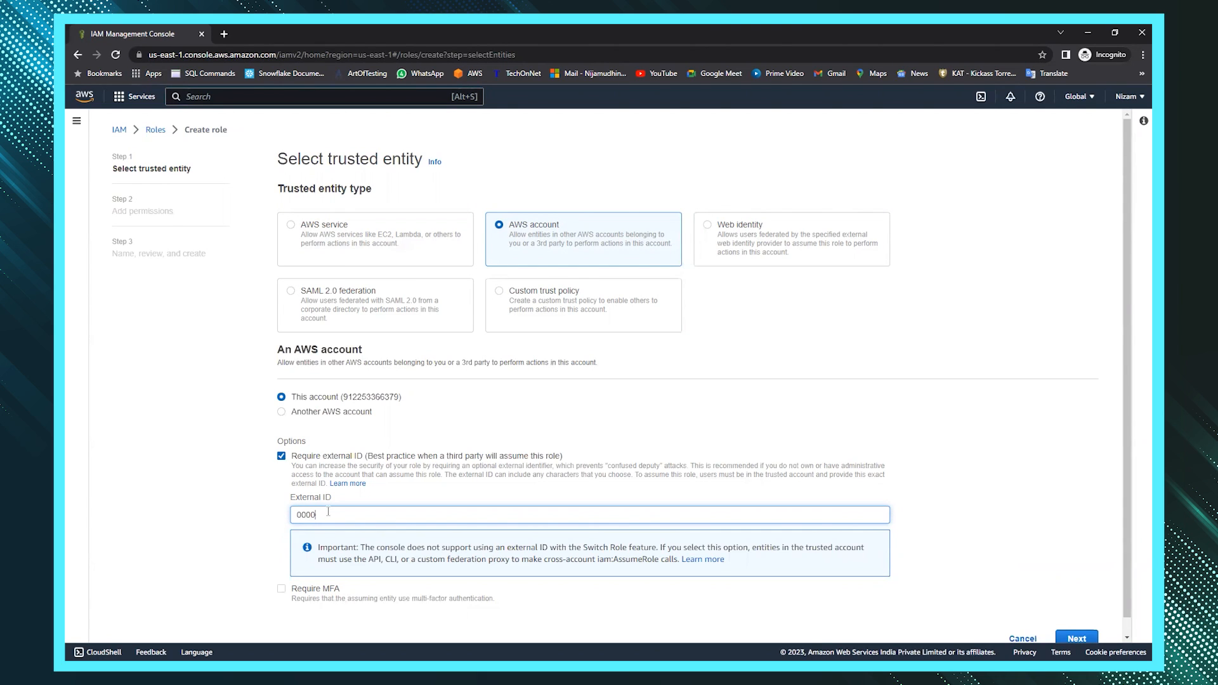
pyautogui.scroll(-1, 698, 571)
pyautogui.click(1076, 621)
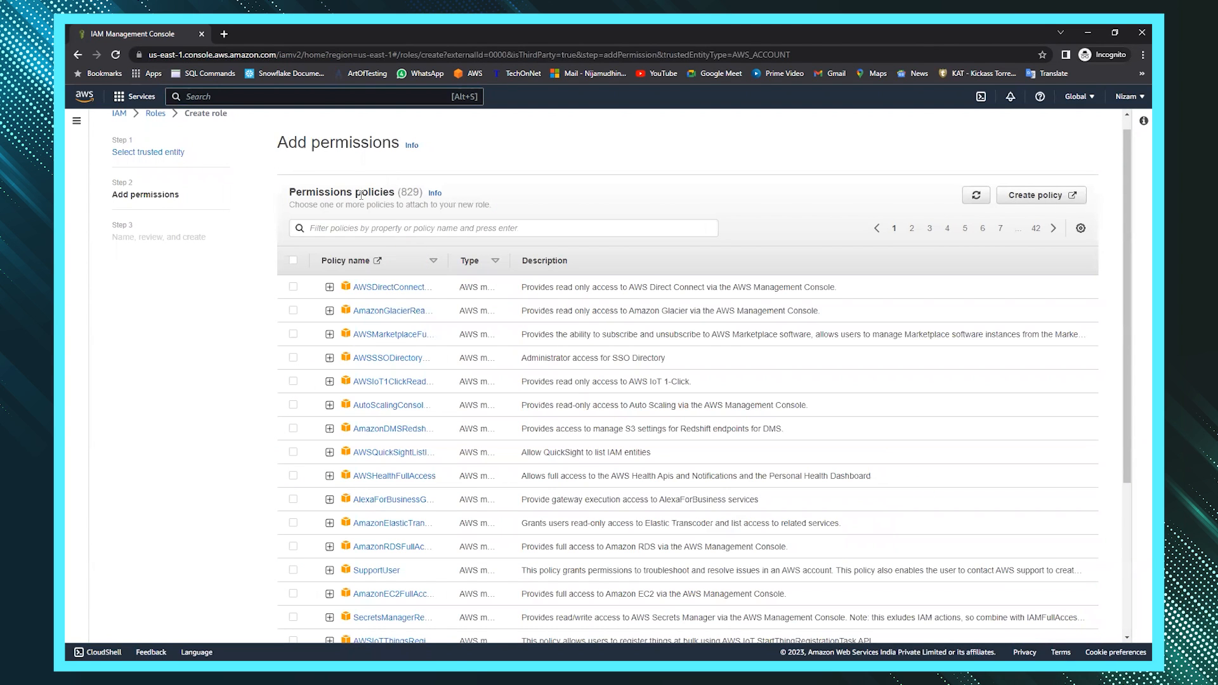
# - Attach the AmazonS3FullAccess policy to the role
pyautogui.click(464, 227)
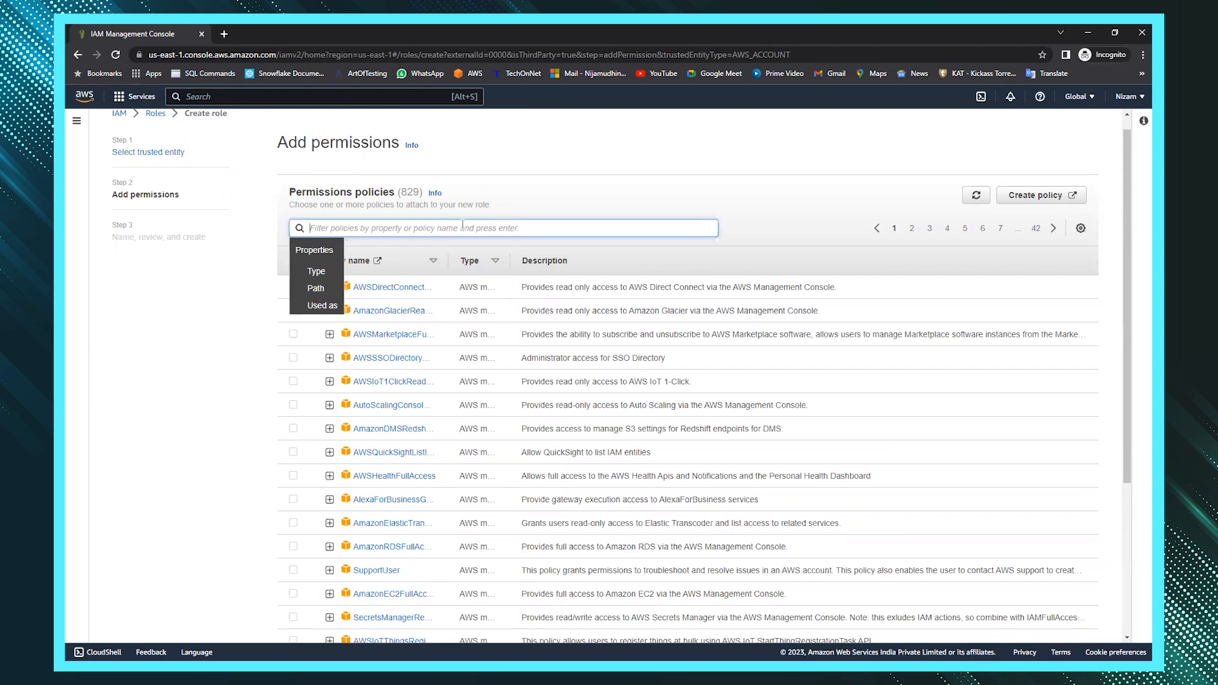
pyautogui.write('AMAZON')
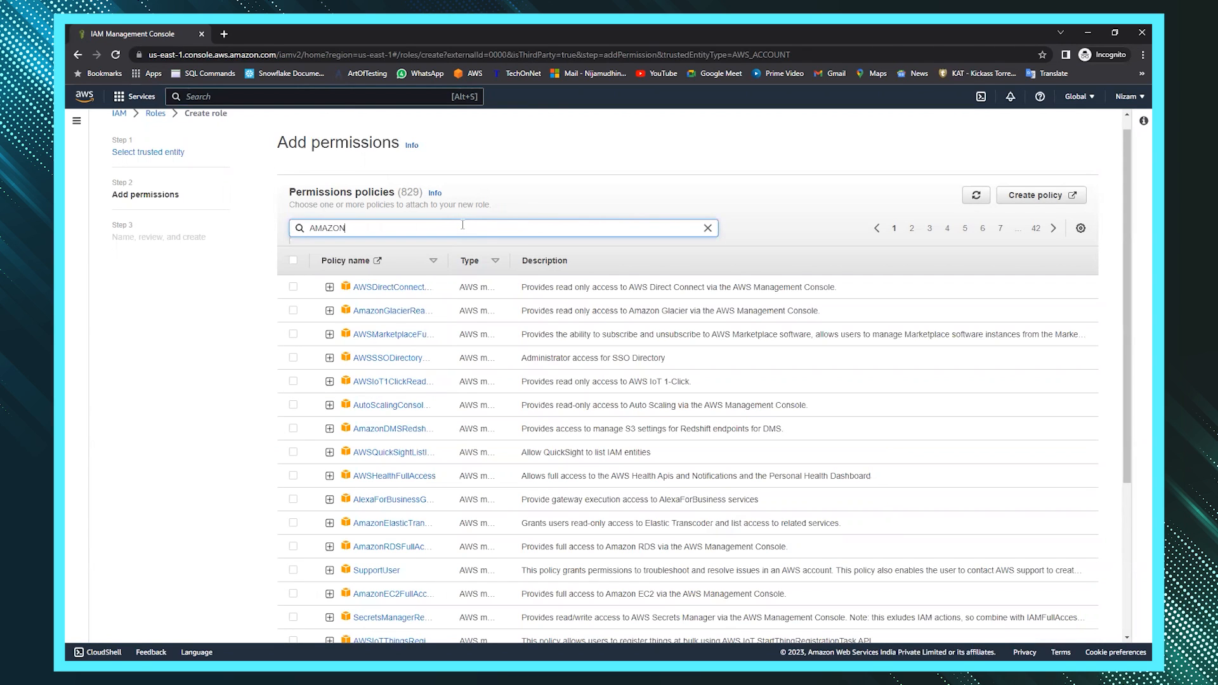
pyautogui.write('S3')
pyautogui.press('Return')
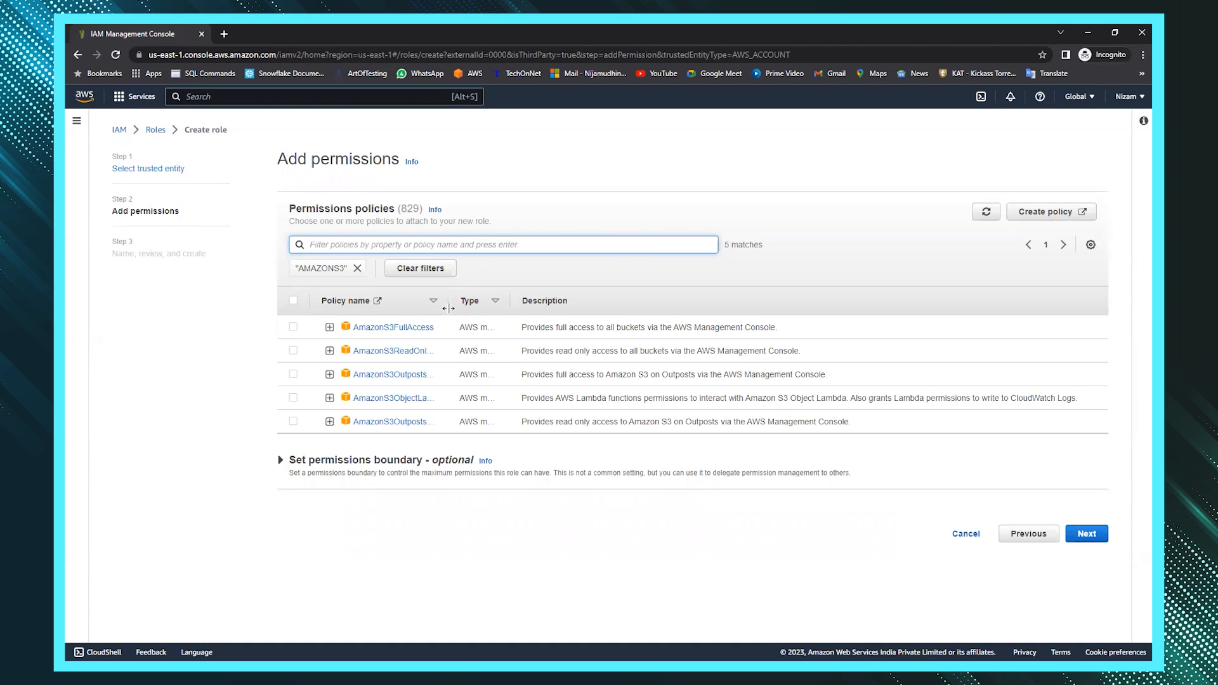
pyautogui.moveTo(448, 304); pyautogui.dragTo(487, 307)
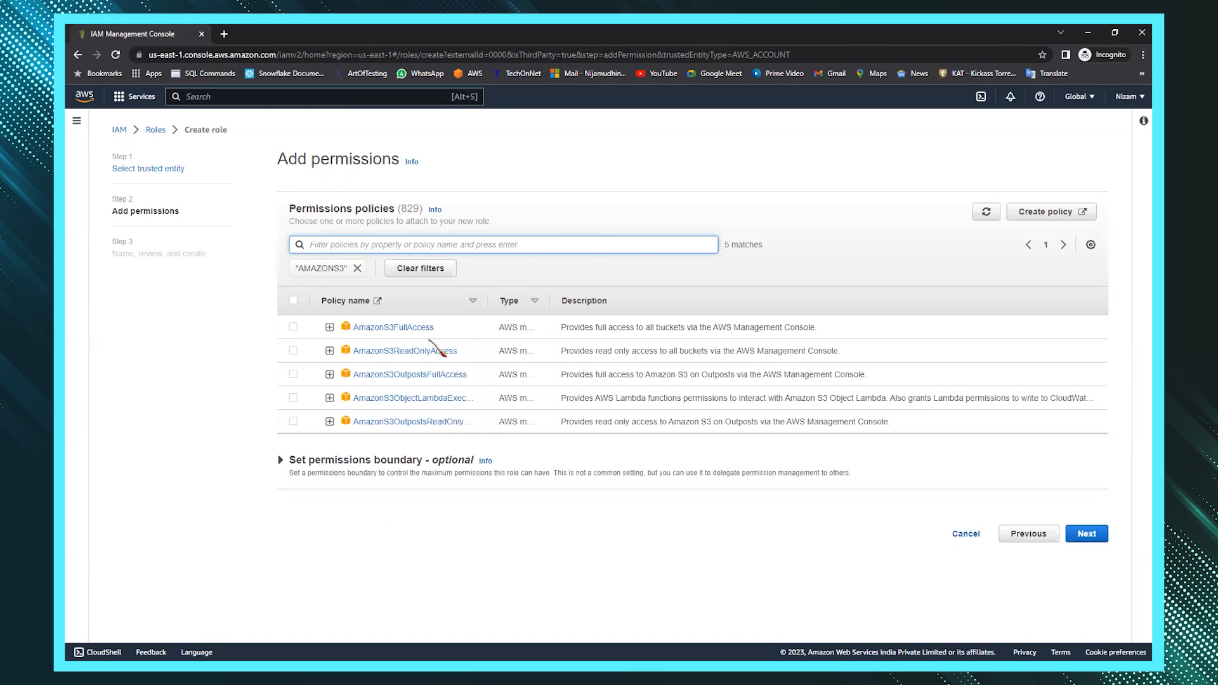
pyautogui.click(293, 327)
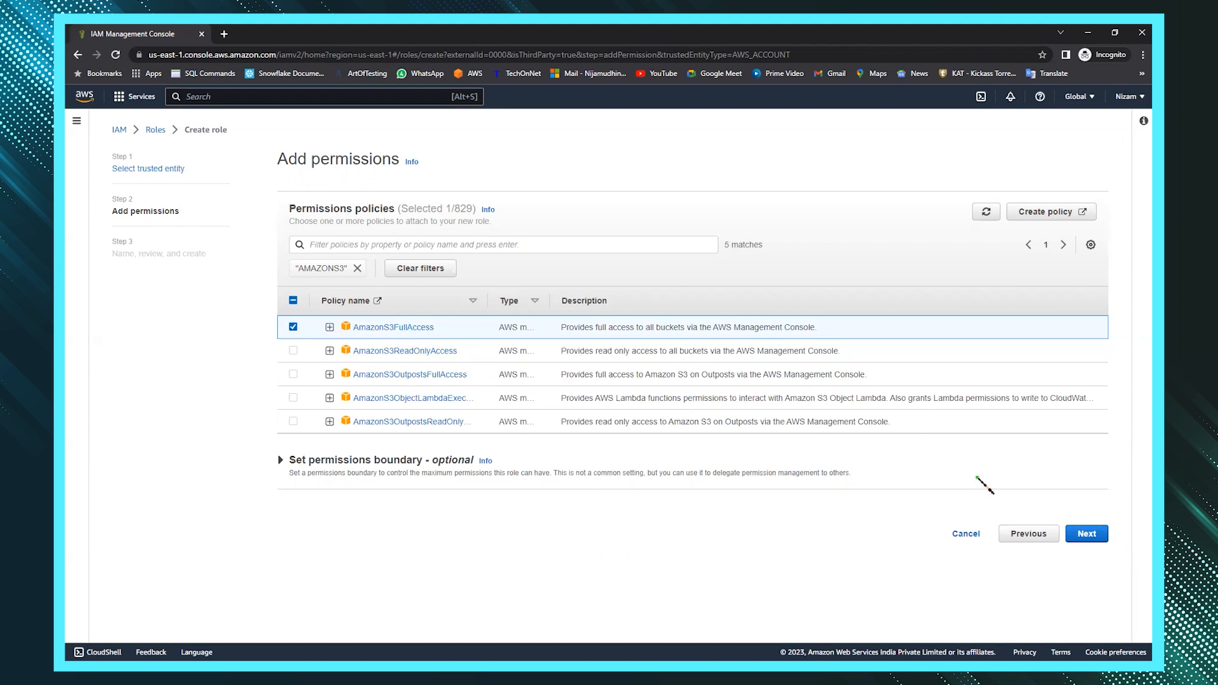
pyautogui.click(1086, 532)
# - Name and create the role, then copy the KSRROLE ARN from its details page
pyautogui.click(293, 257)
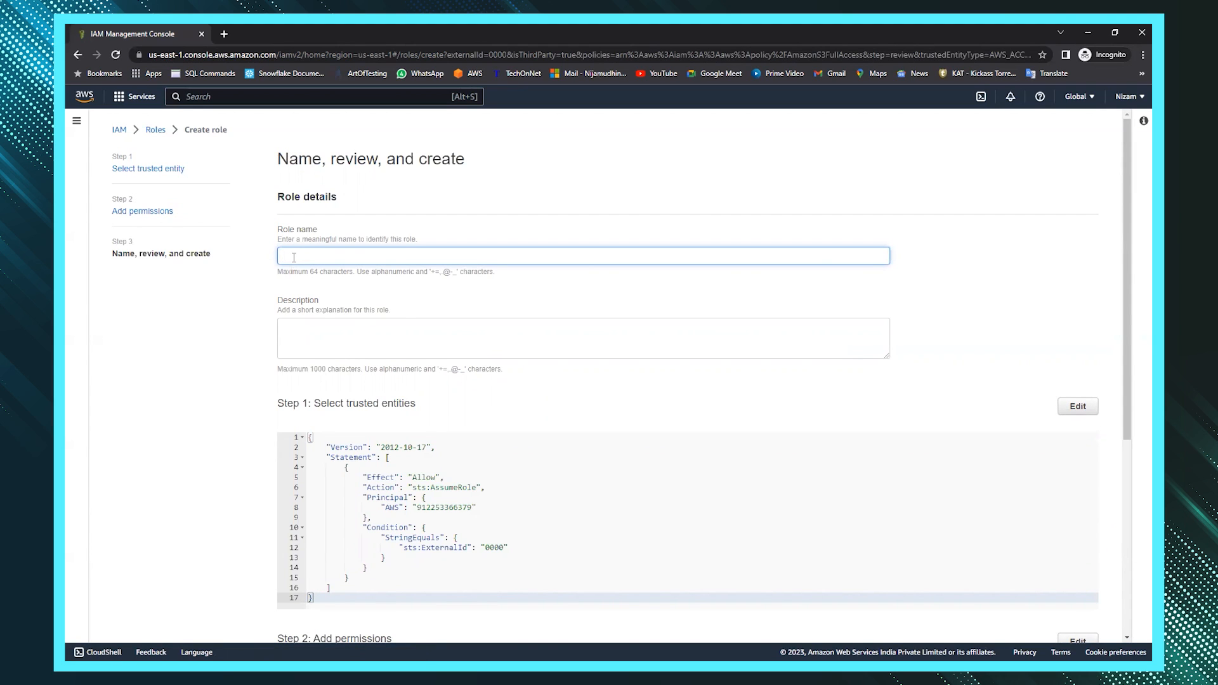
pyautogui.write('snowrole')
pyautogui.scroll(-5, 364, 366)
pyautogui.scroll(-1, 965, 494)
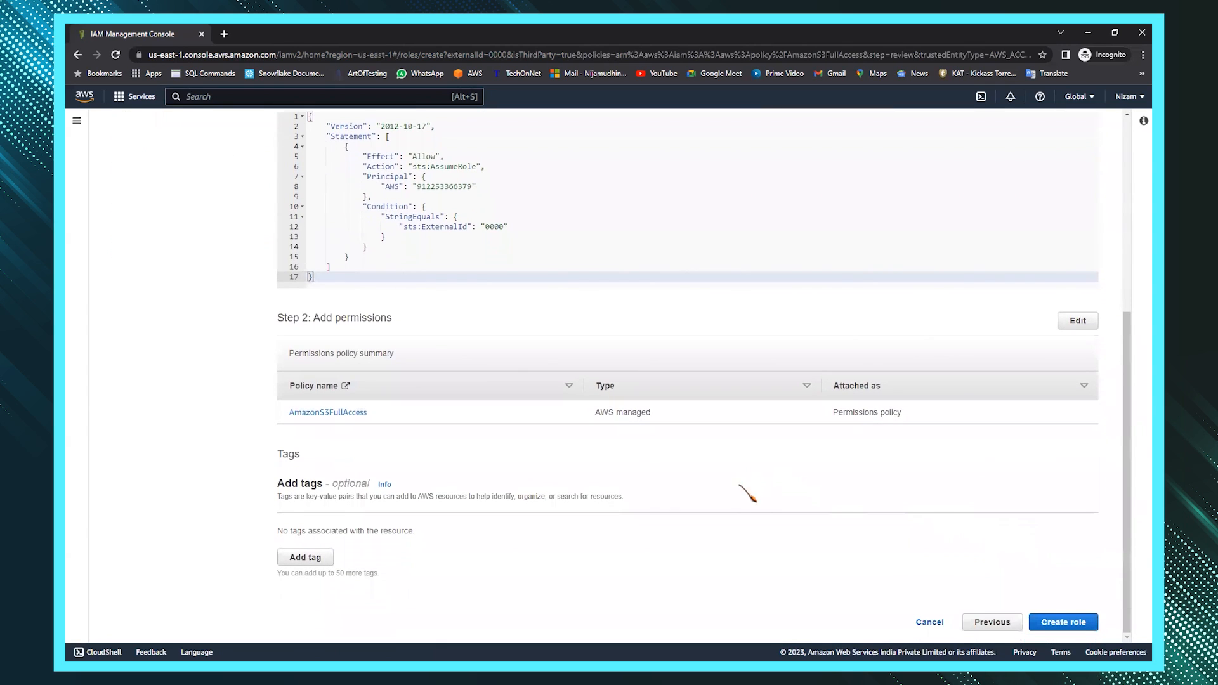
pyautogui.click(1058, 624)
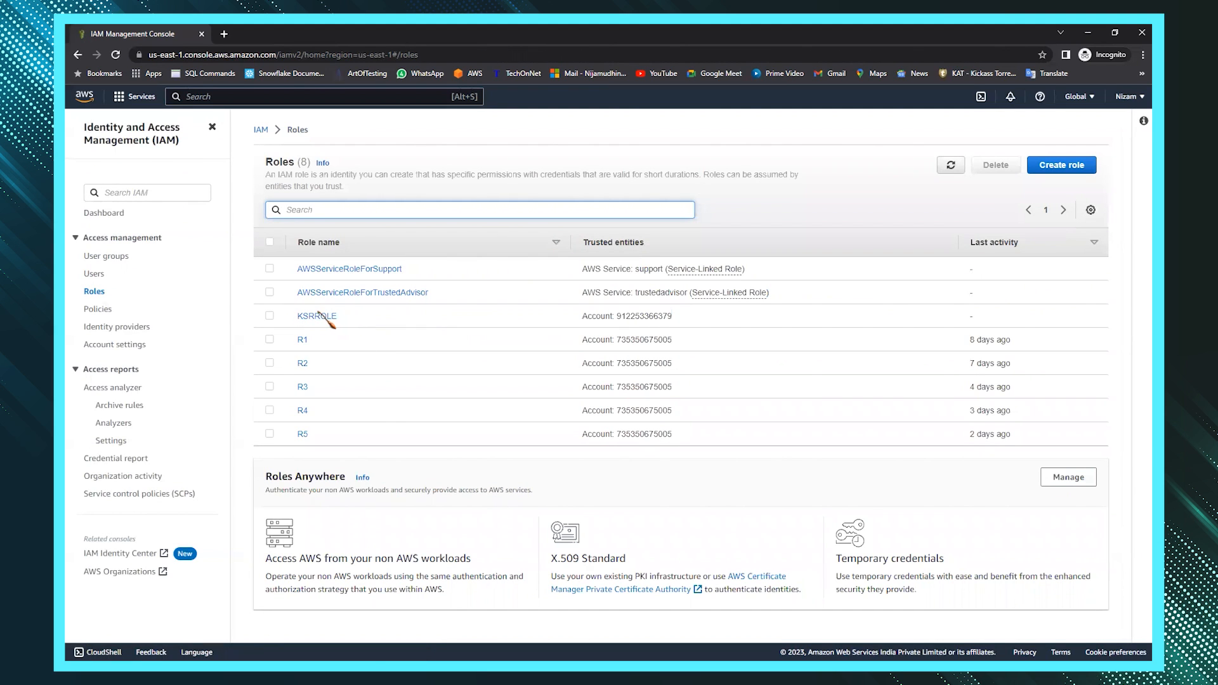
pyautogui.click(320, 316)
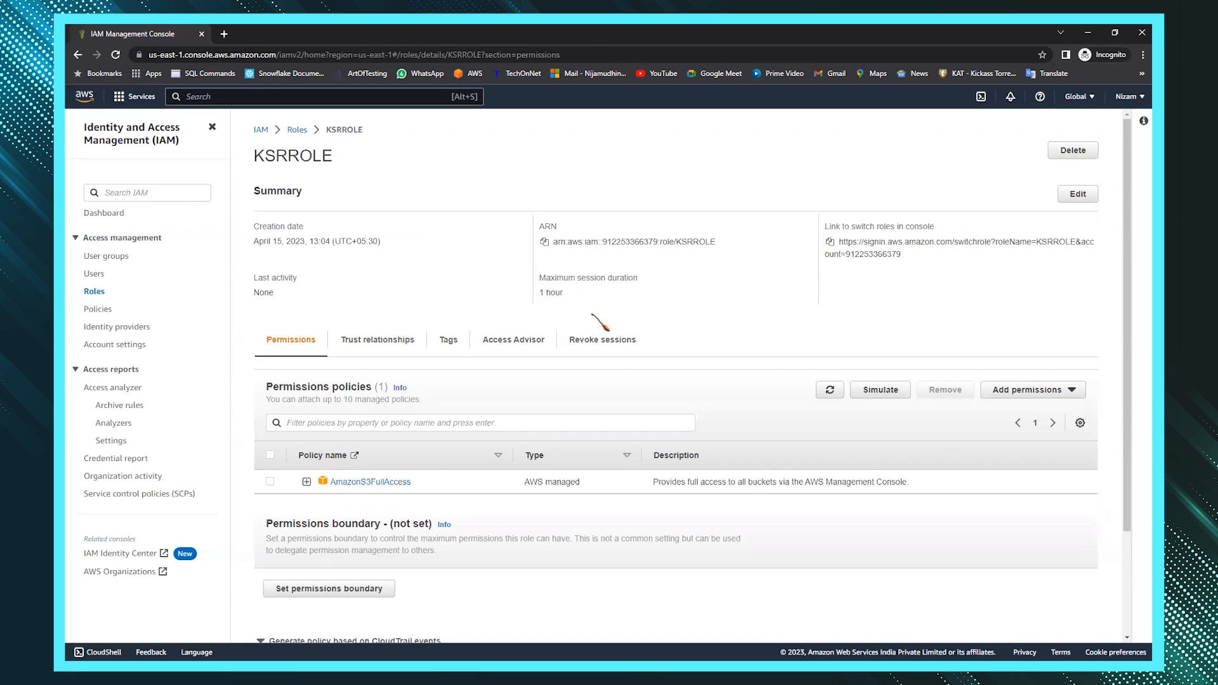
pyautogui.click(544, 243)
pyautogui.hotkey('alt', 'Tab')
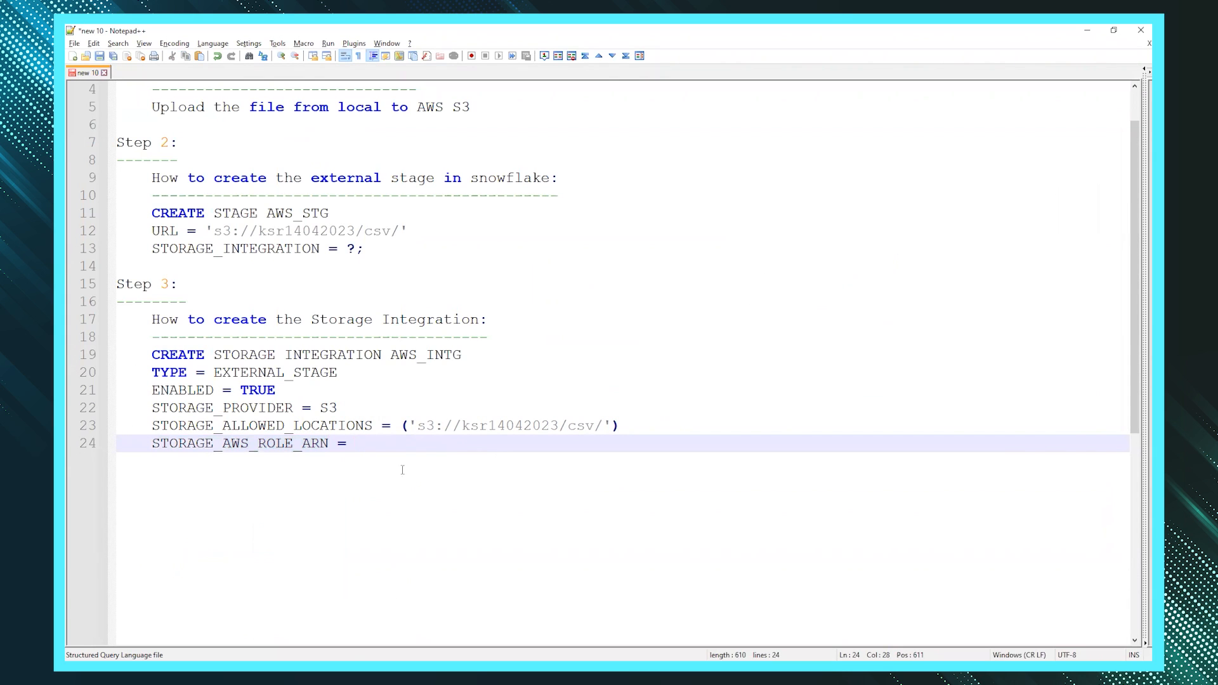
# - Set STORAGE_AWS_ROLE_ARN to the quoted KSRROLE ARN, end with a semicolon, and select the statement
pyautogui.write("''")
pyautogui.hotkey('ctrl', 'v')
pyautogui.write(';')
pyautogui.keyDown('shift'); pyautogui.click(152, 354); pyautogui.keyUp('shift')
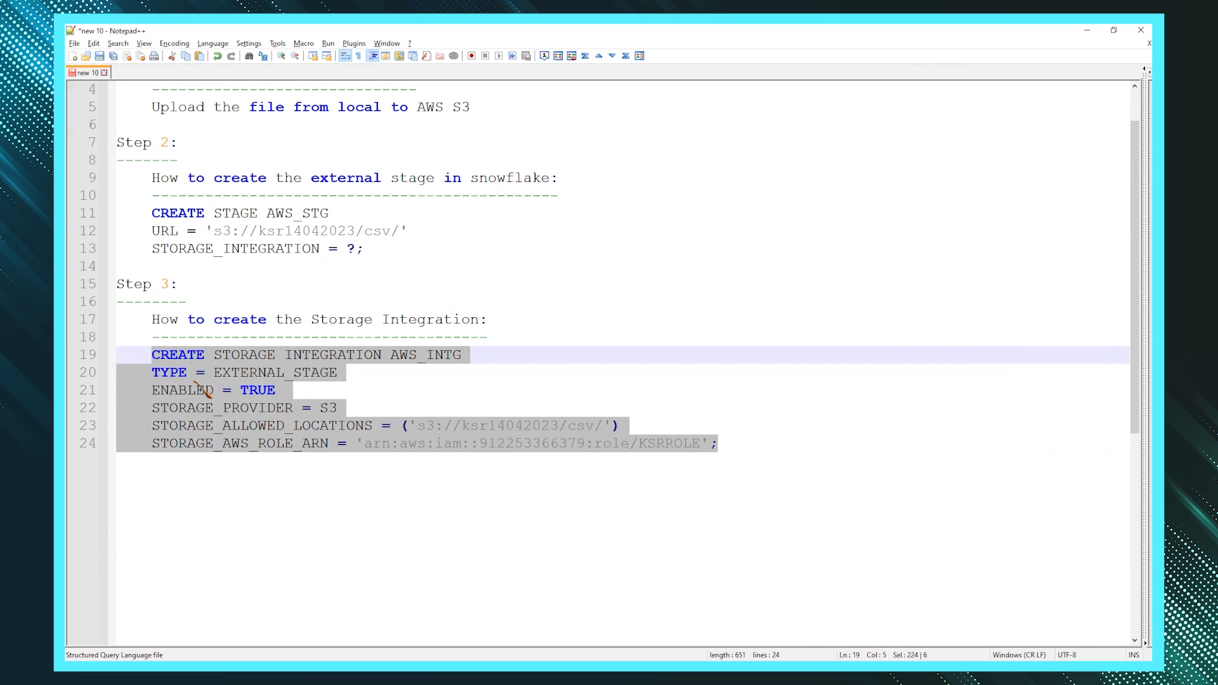
pyautogui.hotkey('alt', 'Tab')
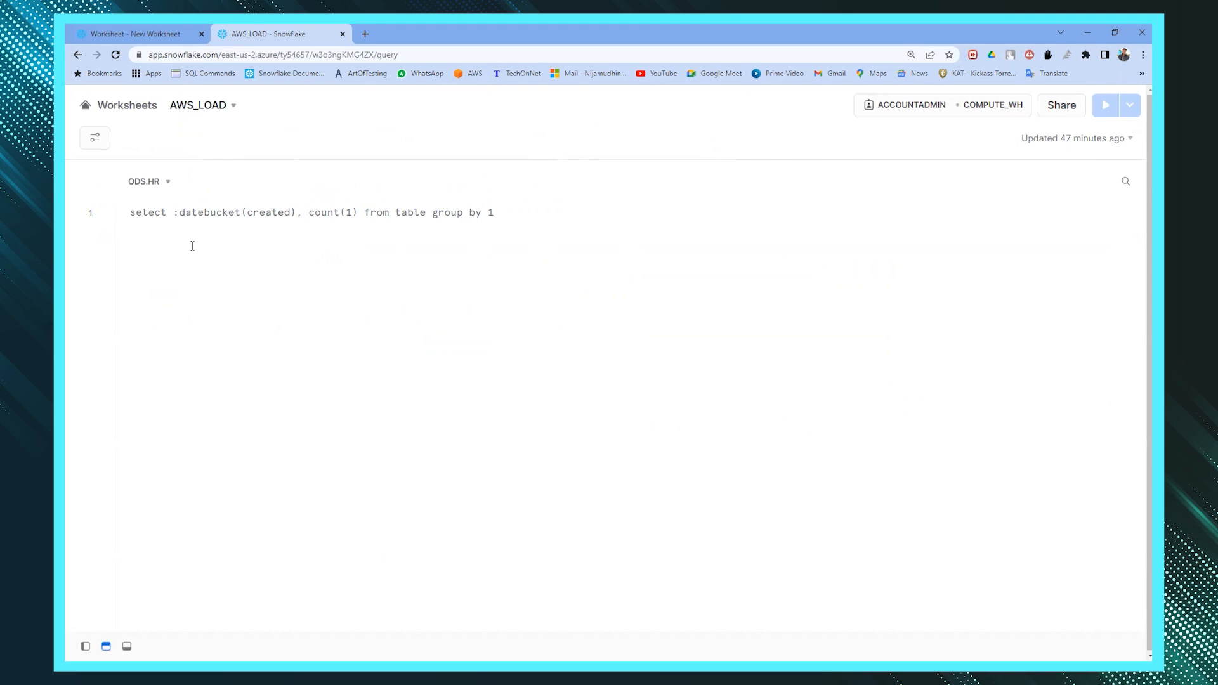
# - Run the pasted CREATE STORAGE INTEGRATION AWS_INTG statement in the AWS_LOAD worksheet
pyautogui.hotkey('ctrl', 'v')
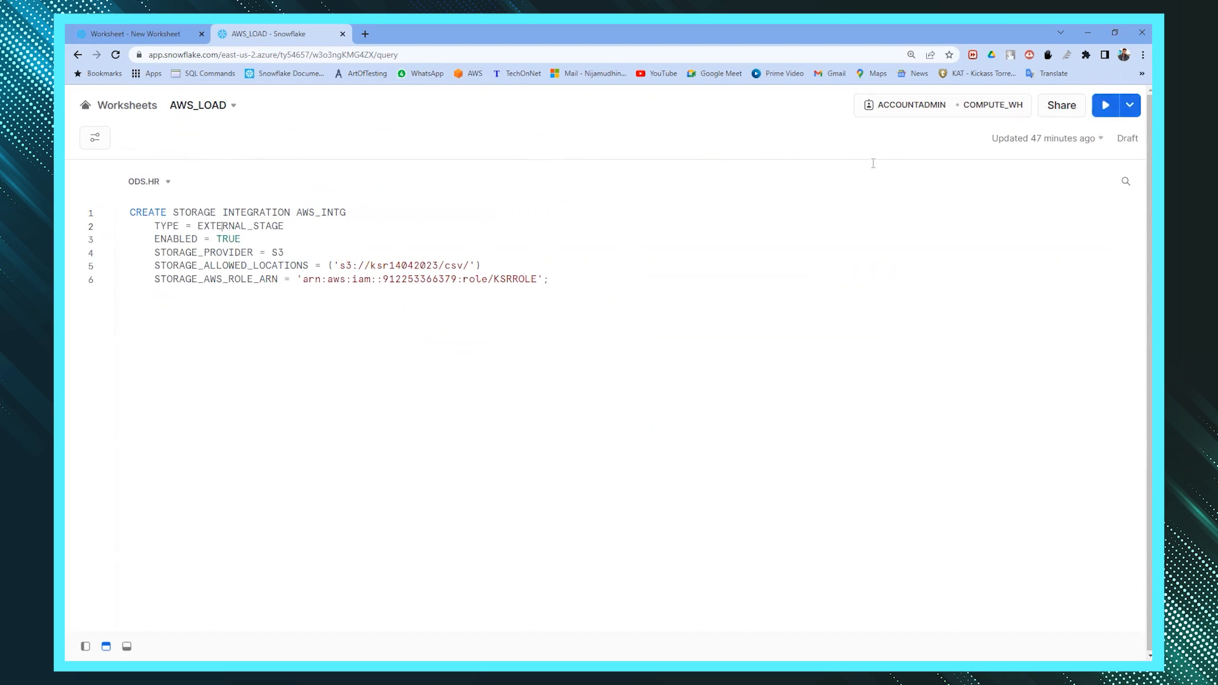
pyautogui.click(1105, 106)
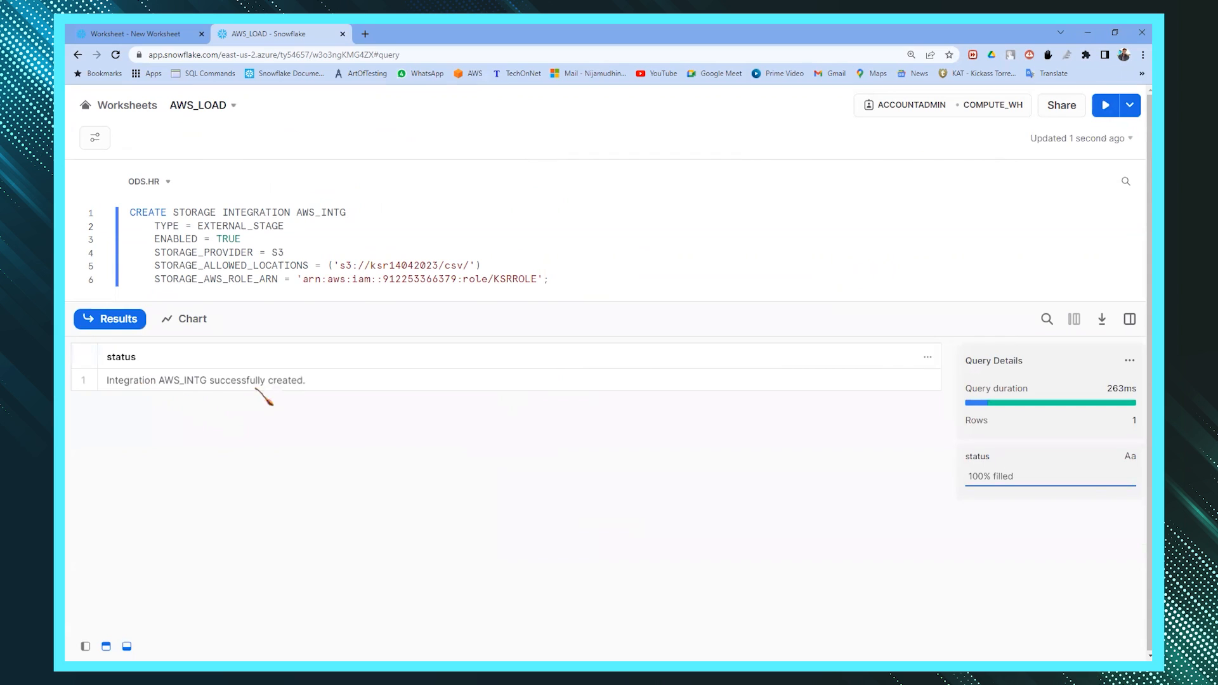
pyautogui.click(563, 279)
pyautogui.press('Return')
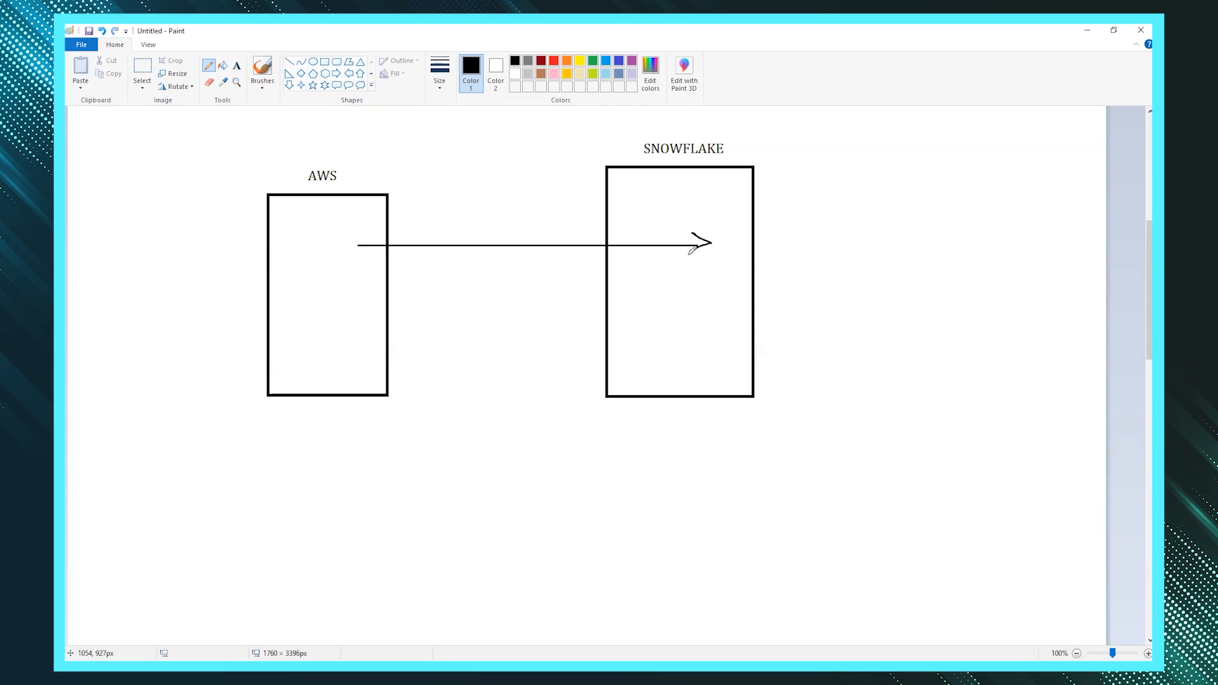
# - Label the AWS-to-Snowflake arrow 'ARN' and draw two return arrows back to AWS
pyautogui.click(424, 230)
pyautogui.write('ARN')
pyautogui.click(115, 45)
pyautogui.click(209, 66)
pyautogui.moveTo(685, 286)
pyautogui.mouseDown()
pyautogui.moveTo(295, 287)
pyautogui.moveTo(316, 294)
pyautogui.mouseUp()
pyautogui.moveTo(663, 343)
pyautogui.mouseDown()
pyautogui.moveTo(321, 343)
pyautogui.moveTo(329, 353)
pyautogui.mouseUp()
# - Label the return arrows 'STORAGE AWS IAM USER ARN' and 'EXTERNAL ID'
pyautogui.click(237, 65)
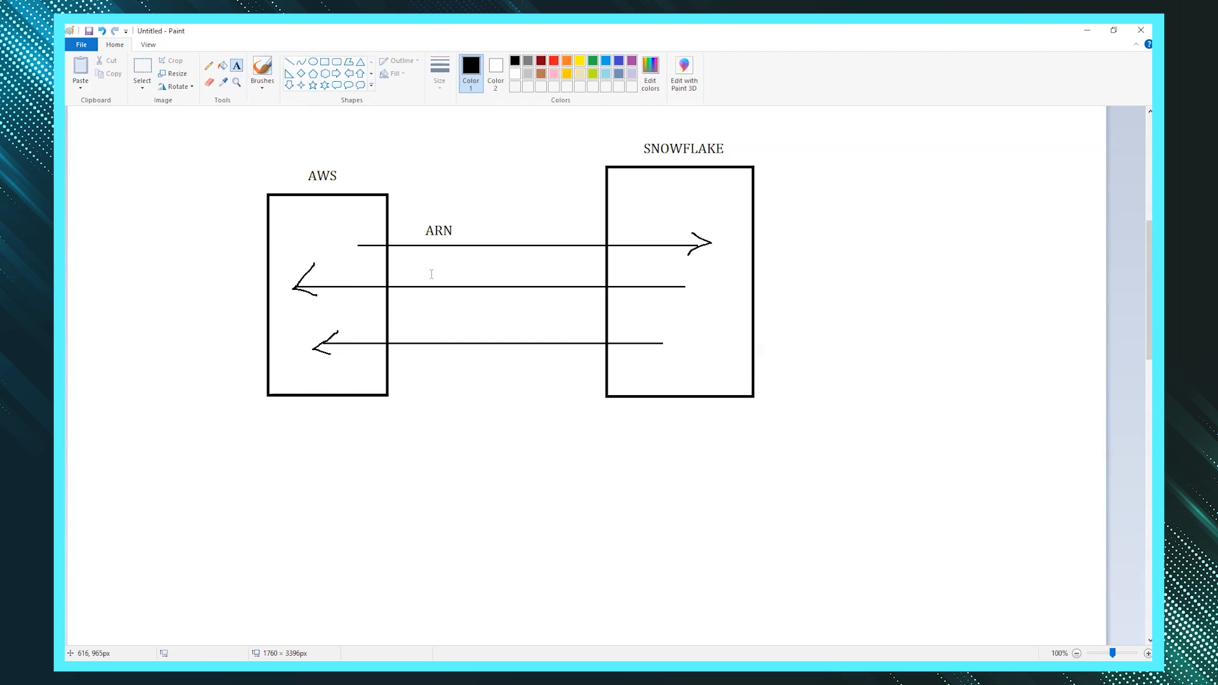
pyautogui.click(430, 274)
pyautogui.write('STORAGE AWS IAM USER ARN')
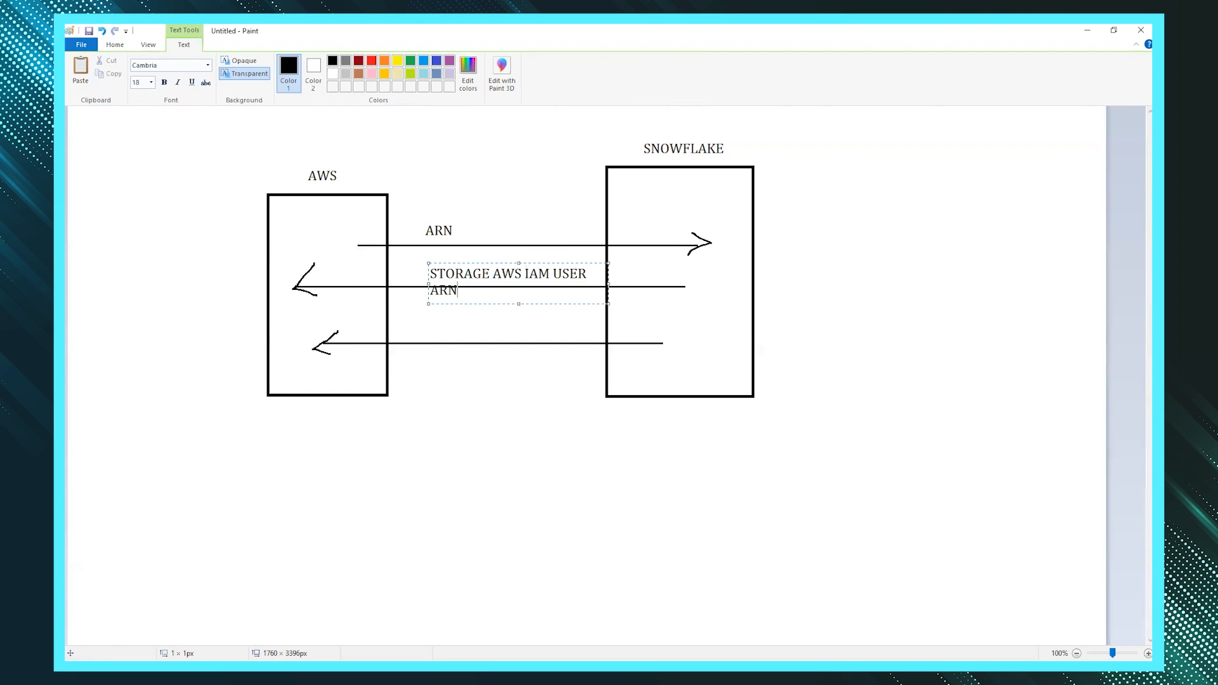
pyautogui.moveTo(586, 262); pyautogui.dragTo(560, 258)
pyautogui.click(415, 315)
pyautogui.click(405, 318)
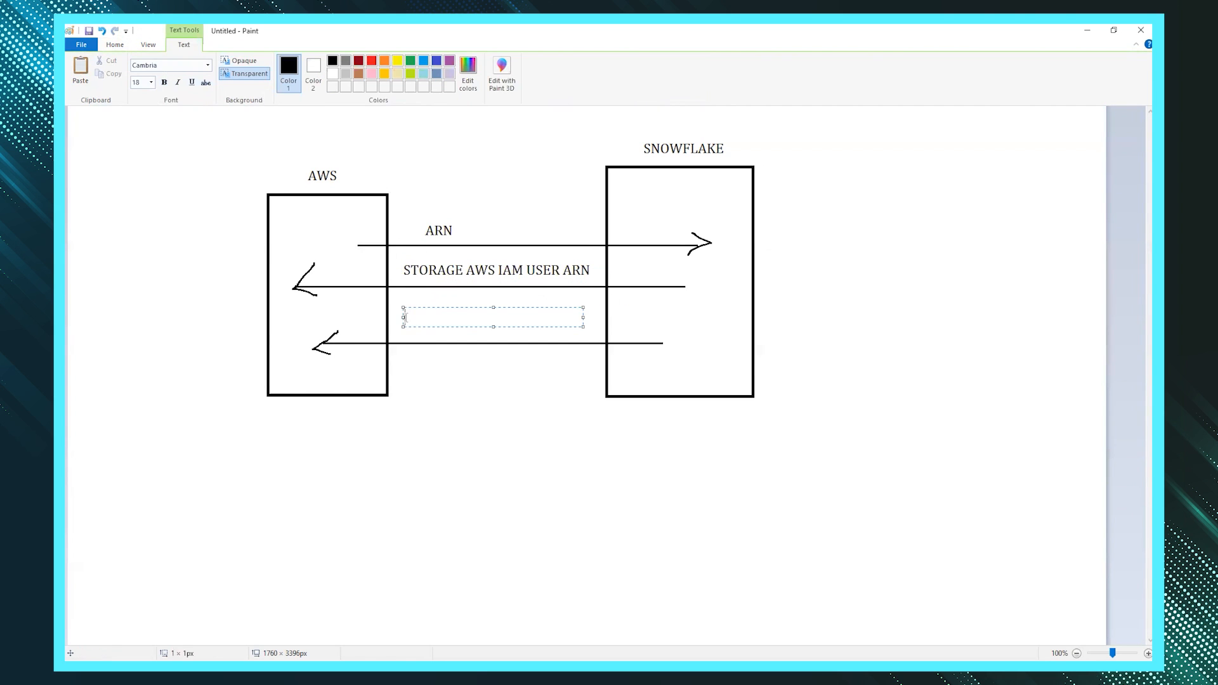
pyautogui.write('EXTERNAL ID')
pyautogui.click(595, 355)
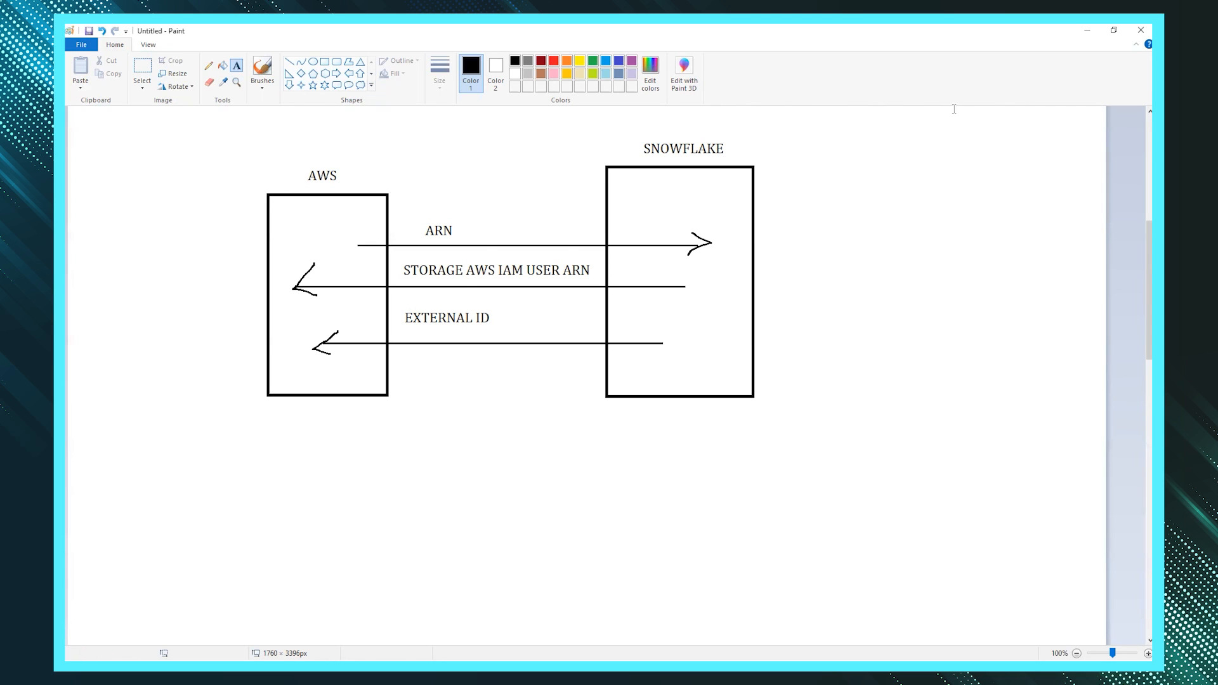
# - Minimize Paint, show the Snowflake–AWS link slide, then return to Notepad++
pyautogui.click(1083, 33)
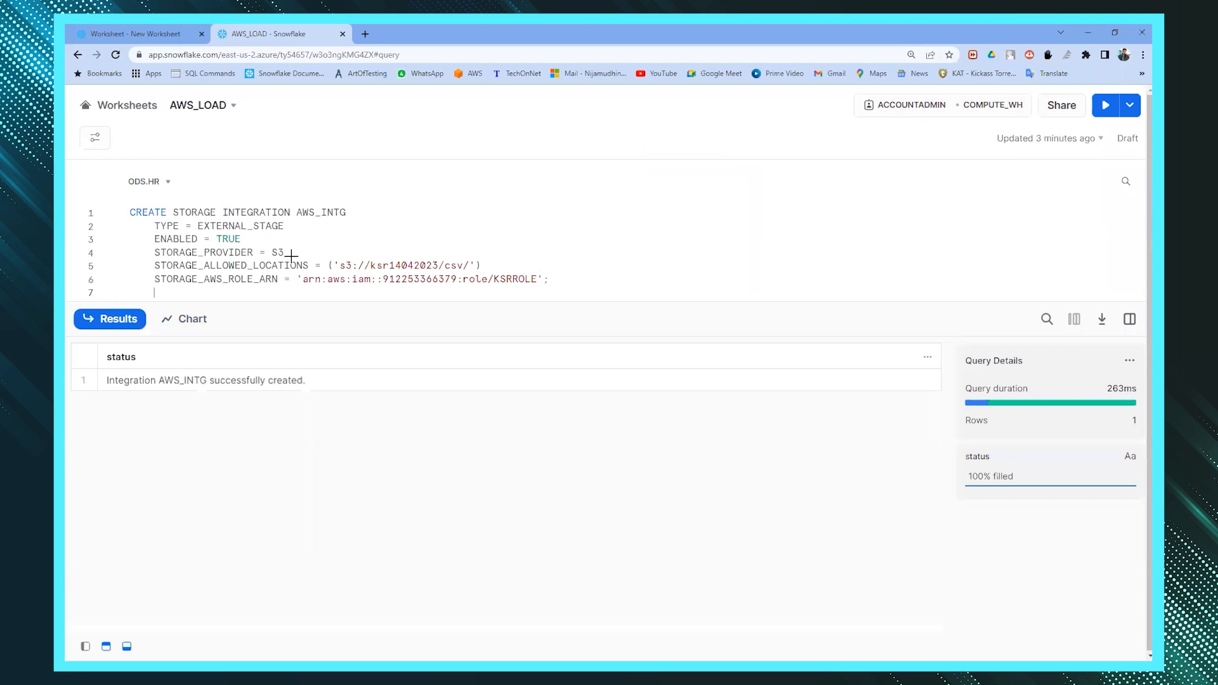
pyautogui.hotkey('alt', 'Tab')
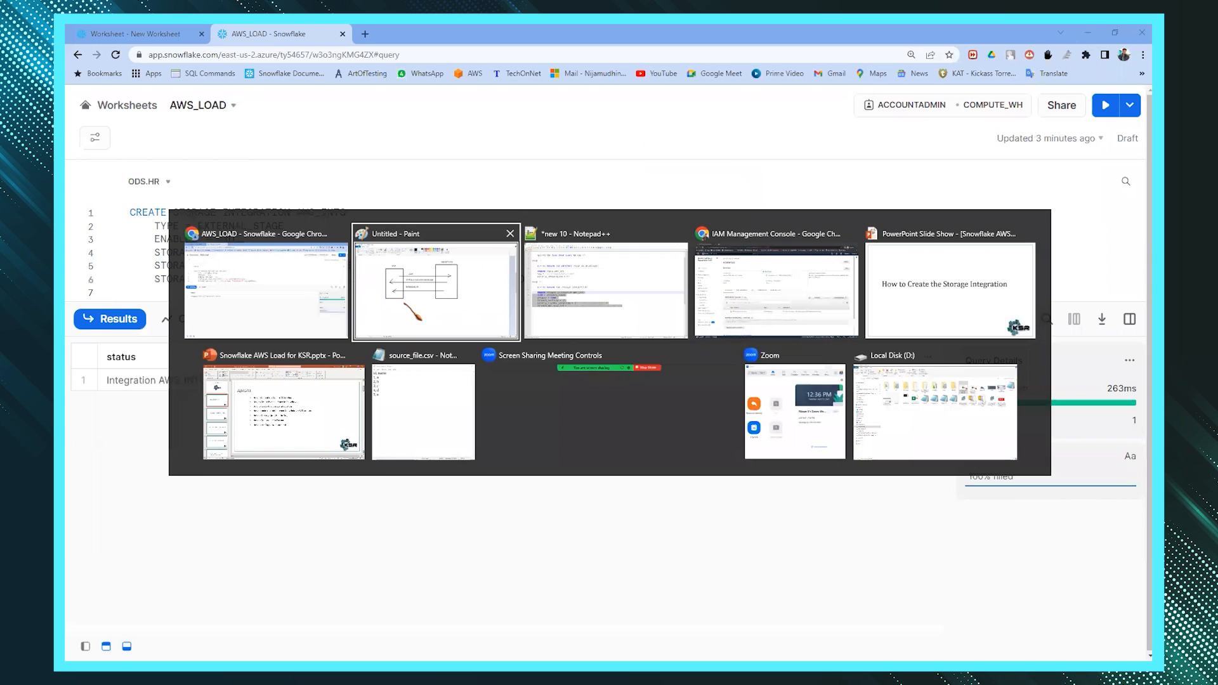
pyautogui.press('Escape')
pyautogui.hotkey('alt', 'Tab')
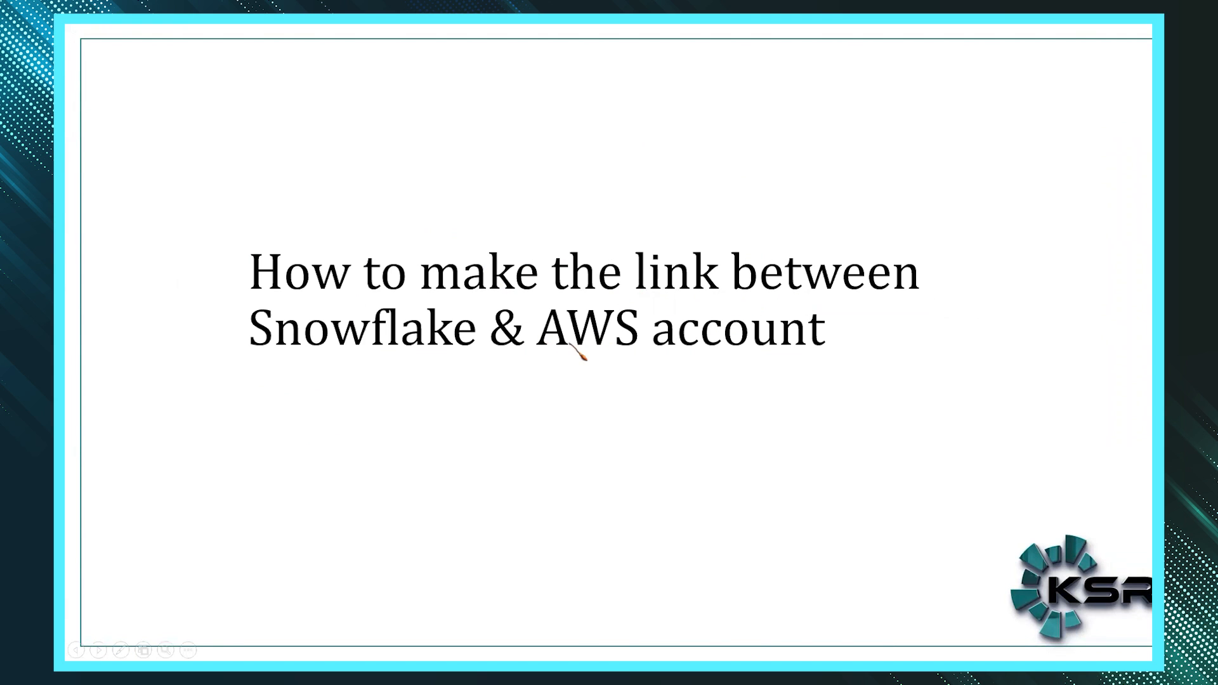
pyautogui.hotkey('alt', 'Tab')
pyautogui.hotkey('alt', 'Tab')
pyautogui.hotkey('alt', 'Tab')
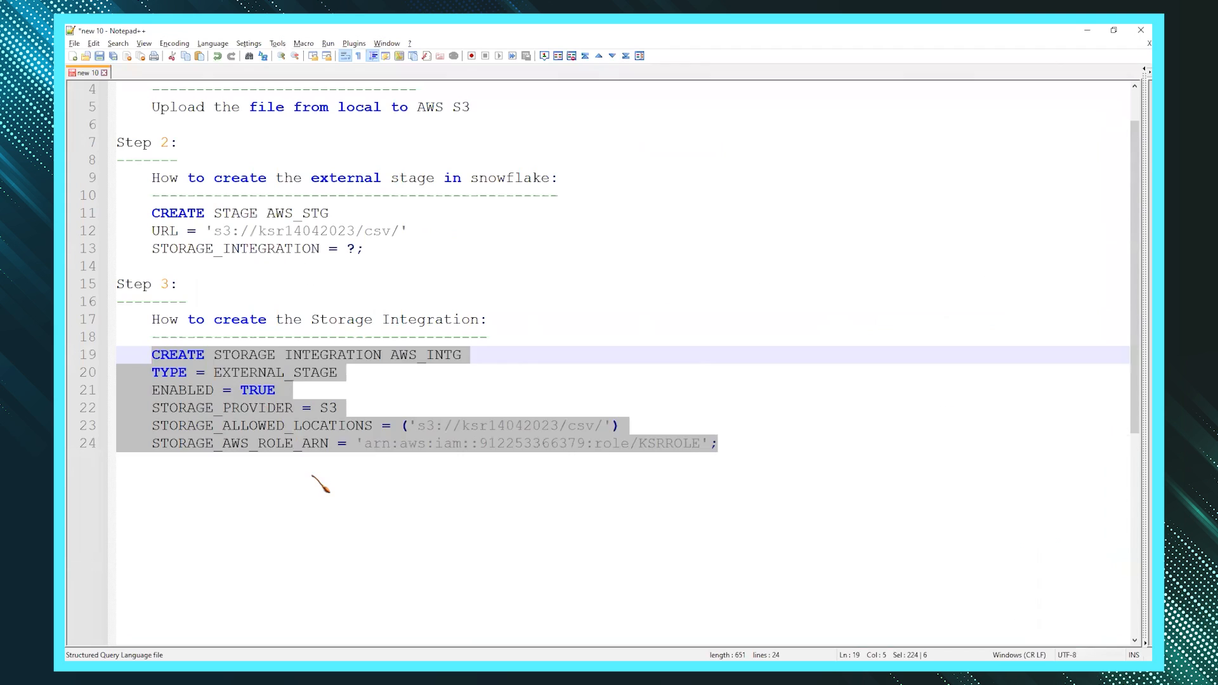
# - Add a 'Step 4:' heading, 'How to make link both account:', with dashed underlines
pyautogui.press('Return')
pyautogui.press('Return')
pyautogui.write('Step 4:')
pyautogui.press('Return')
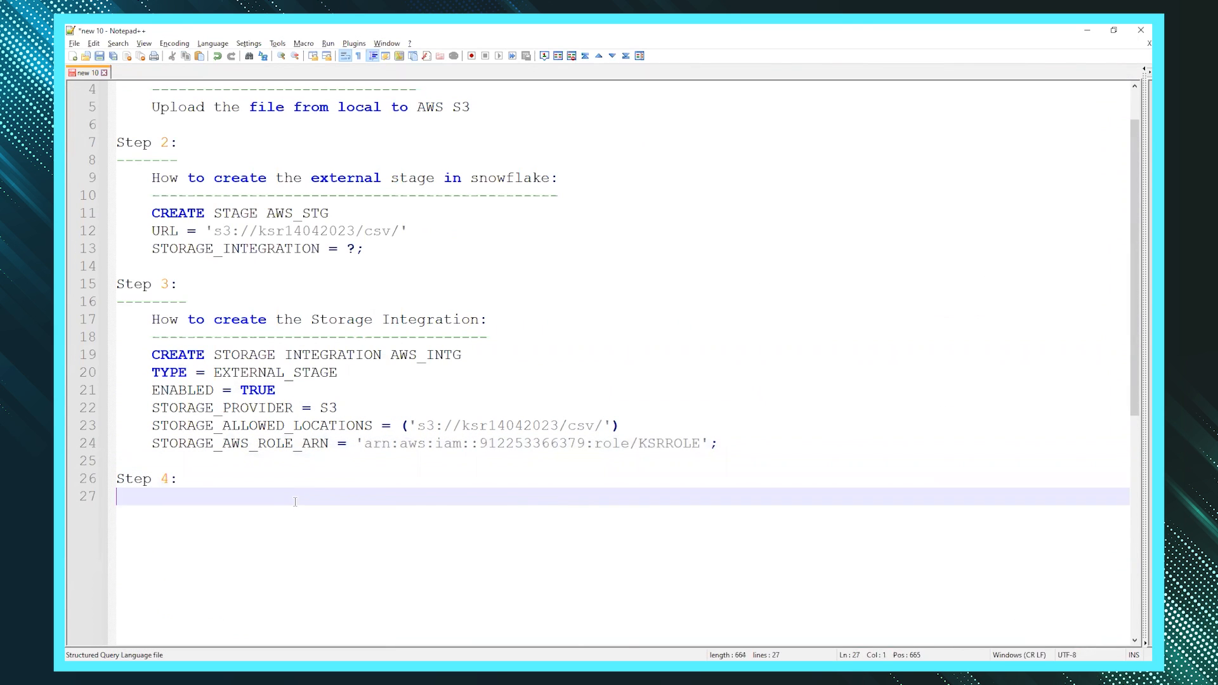
pyautogui.write('-------')
pyautogui.press('Return')
pyautogui.press('Tab')
pyautogui.write('How to make link both account:')
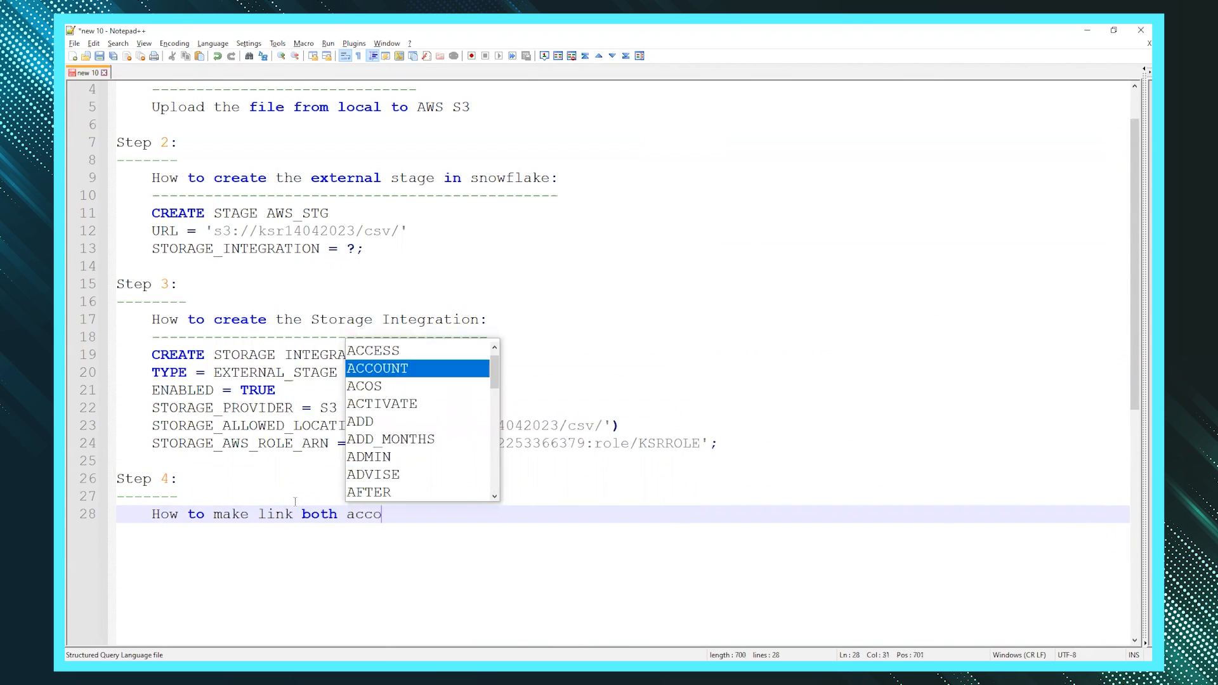
pyautogui.press('Return')
pyautogui.write('--------------------------------------')
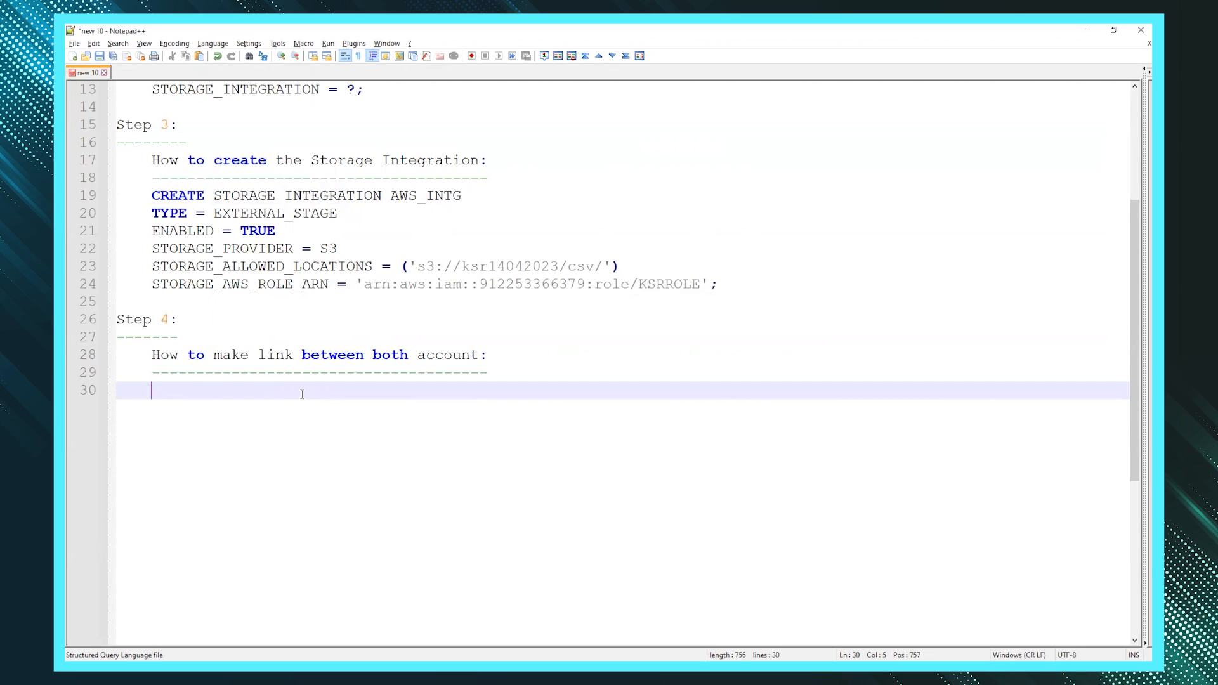
# - Write DESC STORAGE INTEGRATION AWS_INTG; on line 30, reusing the integration name from line 19
pyautogui.write('desc')
pyautogui.press('BackSpace')
pyautogui.press('BackSpace')
pyautogui.press('BackSpace')
pyautogui.press('BackSpace')
pyautogui.write('DESC')
pyautogui.moveTo(214, 195); pyautogui.dragTo(468, 199)
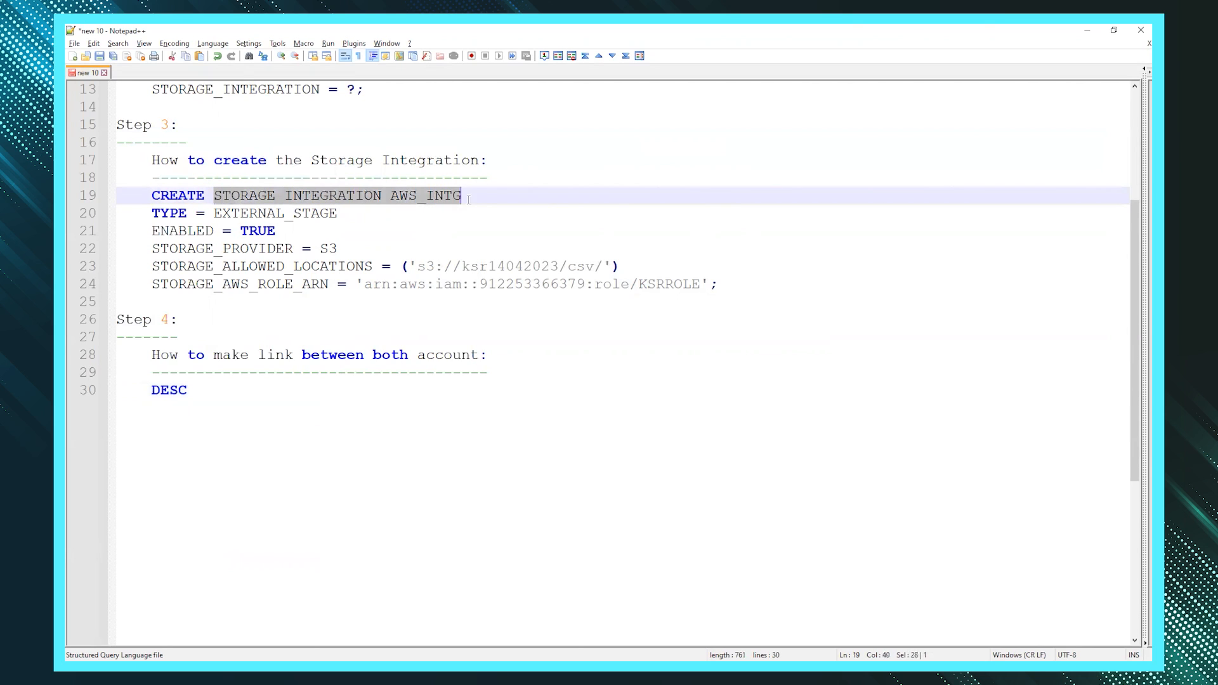
pyautogui.hotkey('ctrl', 'c')
pyautogui.click(294, 387)
pyautogui.hotkey('ctrl', 'v')
pyautogui.write(';')
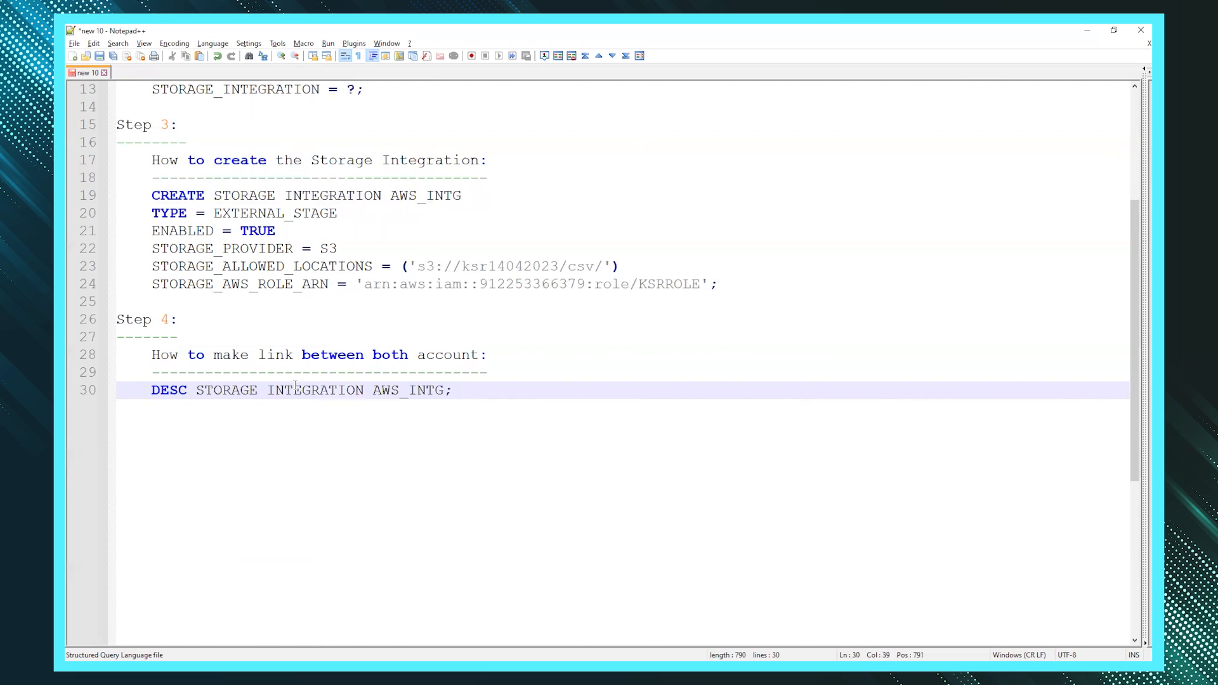
pyautogui.hotkey('shift', 'Home')
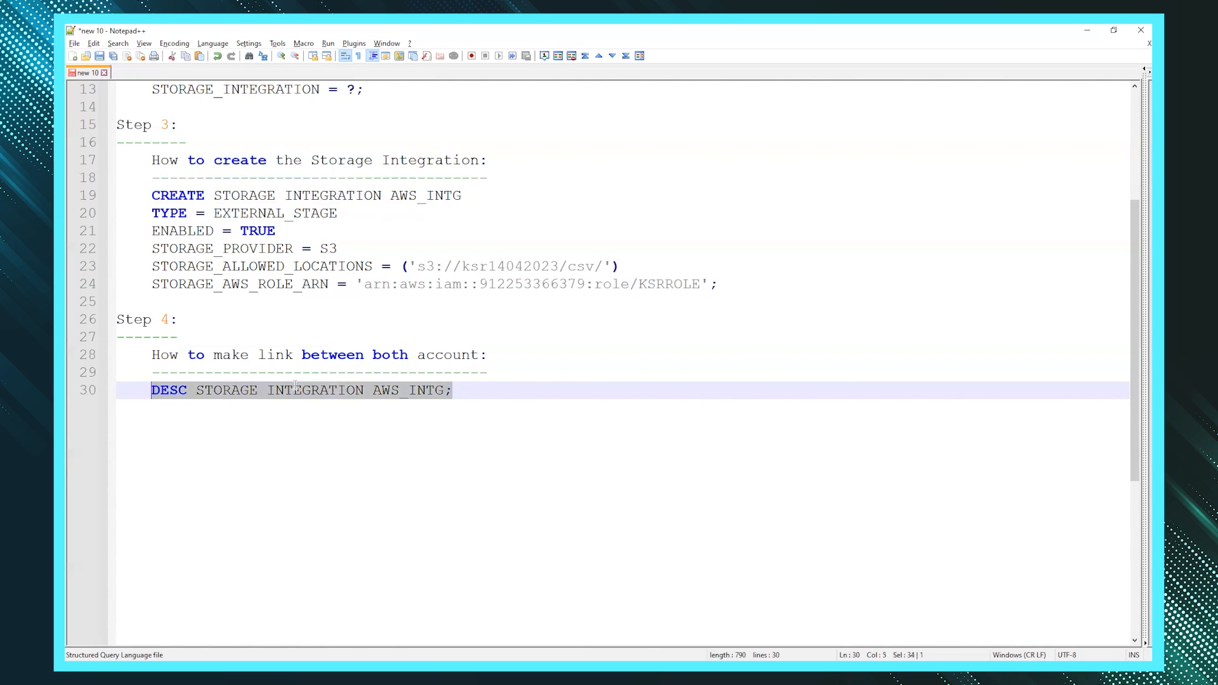
# - Paste DESC STORAGE INTEGRATION AWS_INTG; into the Snowflake worksheet and run it
pyautogui.hotkey('alt', 'Tab')
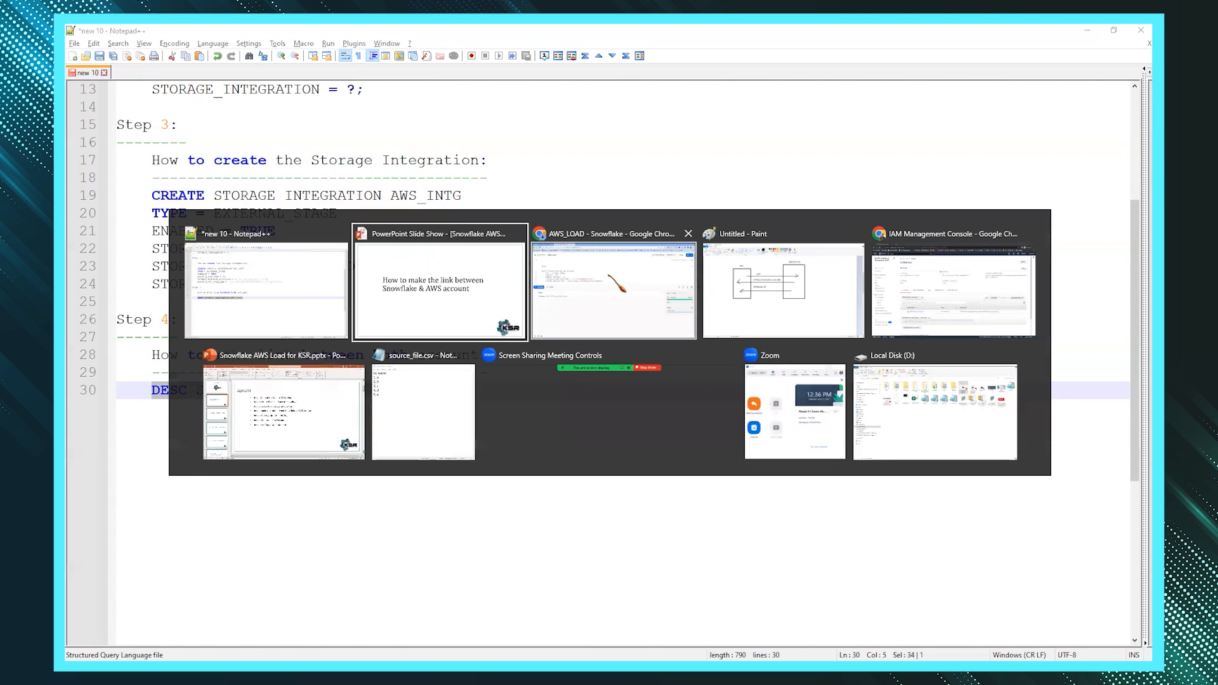
pyautogui.click(550, 272)
pyautogui.press('Return')
pyautogui.press('Return')
pyautogui.press('Return')
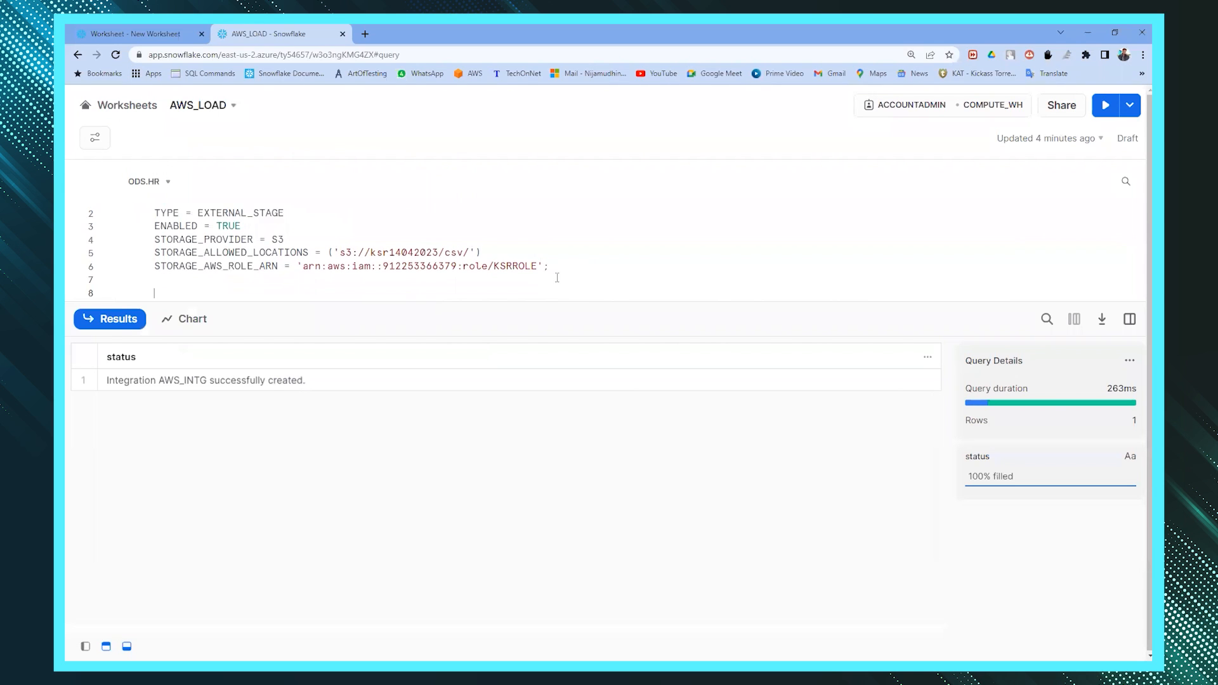
pyautogui.hotkey('ctrl', 'v')
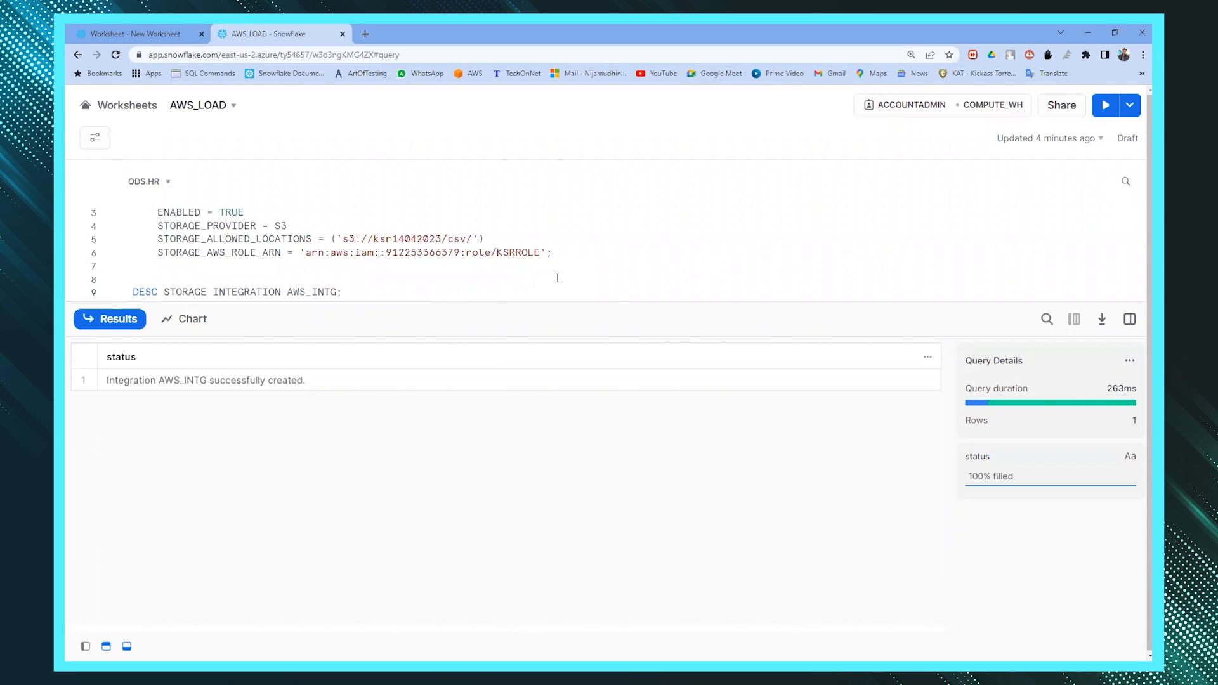
pyautogui.hotkey('ctrl', 'Return')
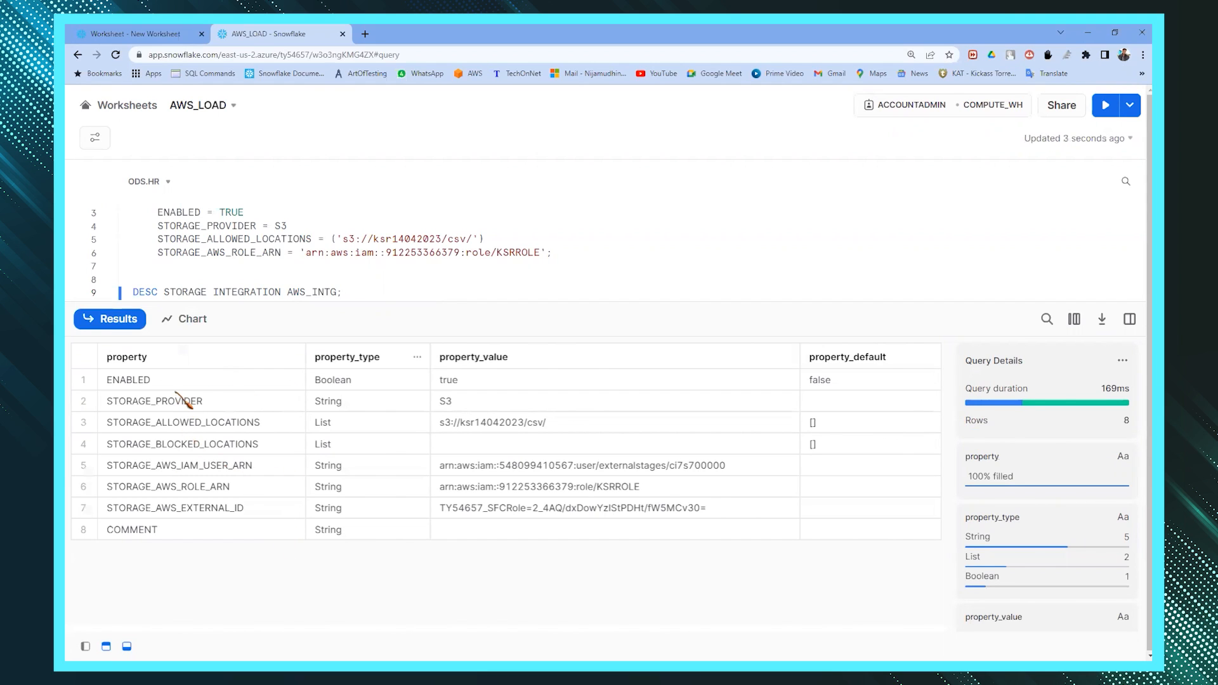
# - Compare the ENABLED, STORAGE_PROVIDER and allowed/blocked location results against the create statement
pyautogui.click(182, 382)
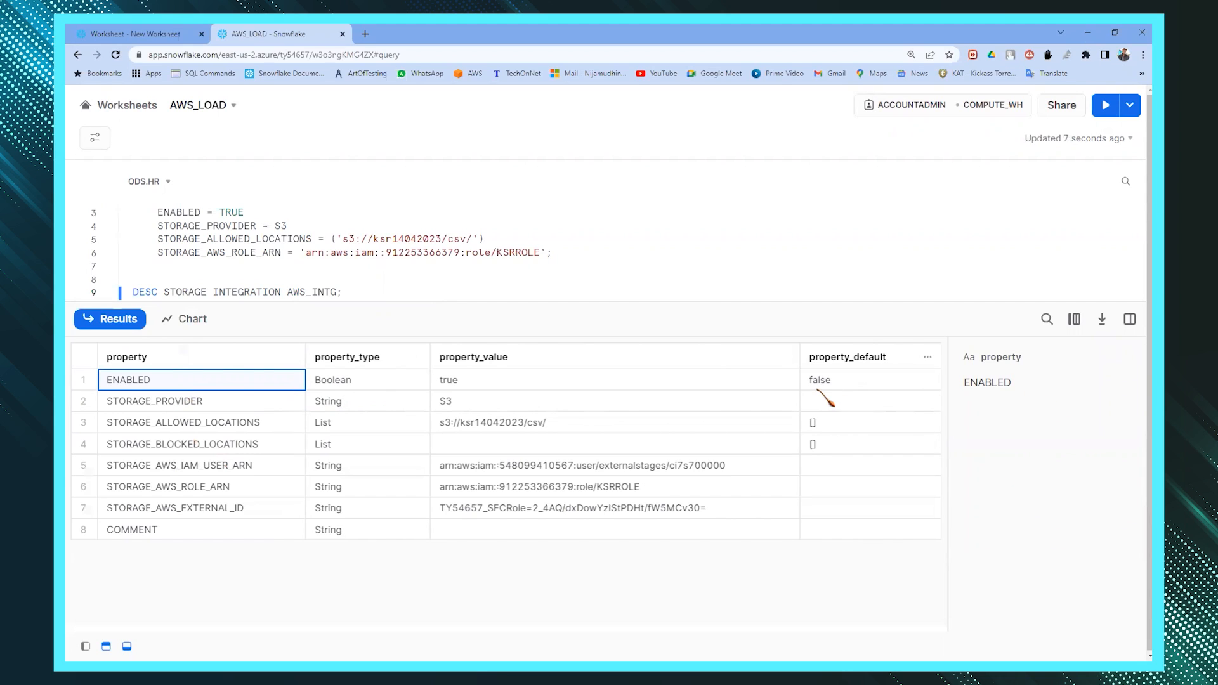
pyautogui.scroll(1, 235, 253)
pyautogui.doubleClick(232, 238)
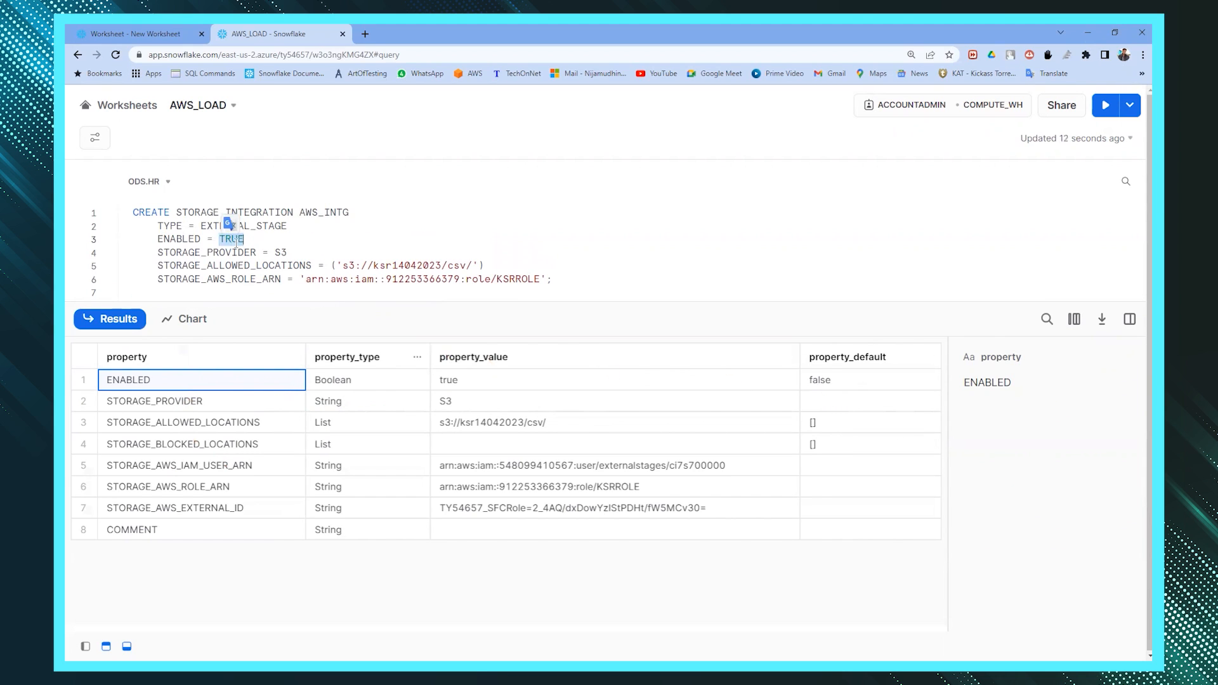
pyautogui.click(472, 386)
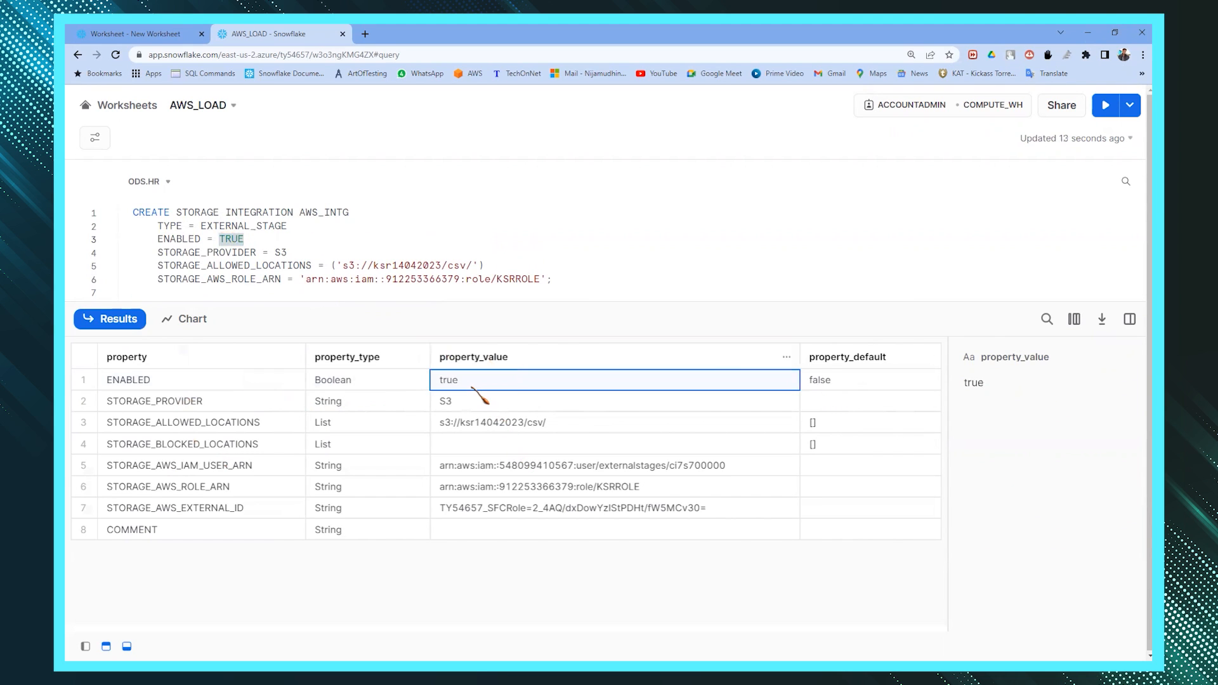
pyautogui.click(169, 404)
pyautogui.click(458, 405)
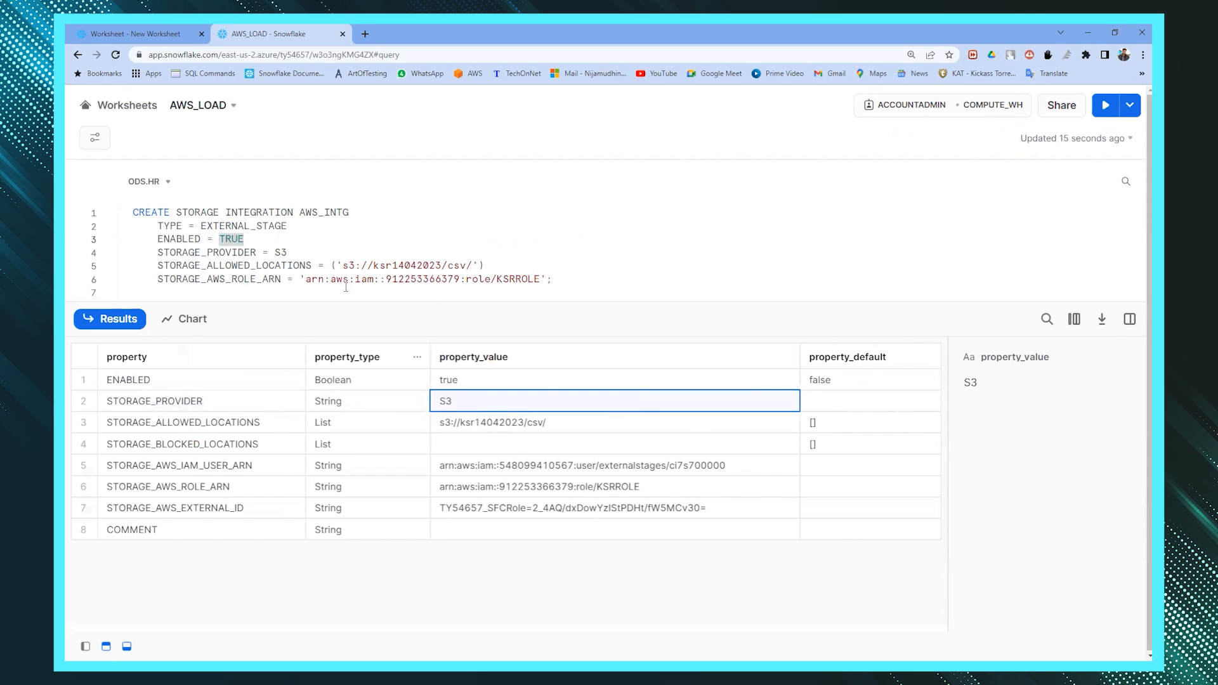
pyautogui.doubleClick(286, 252)
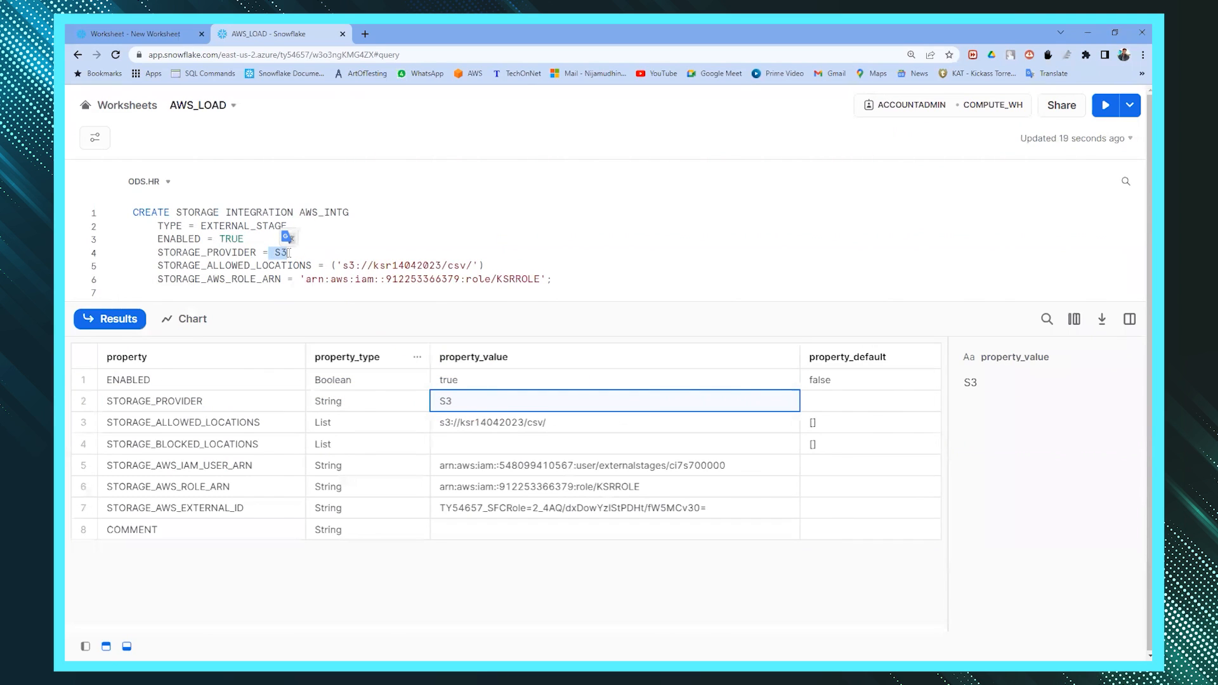
pyautogui.click(241, 424)
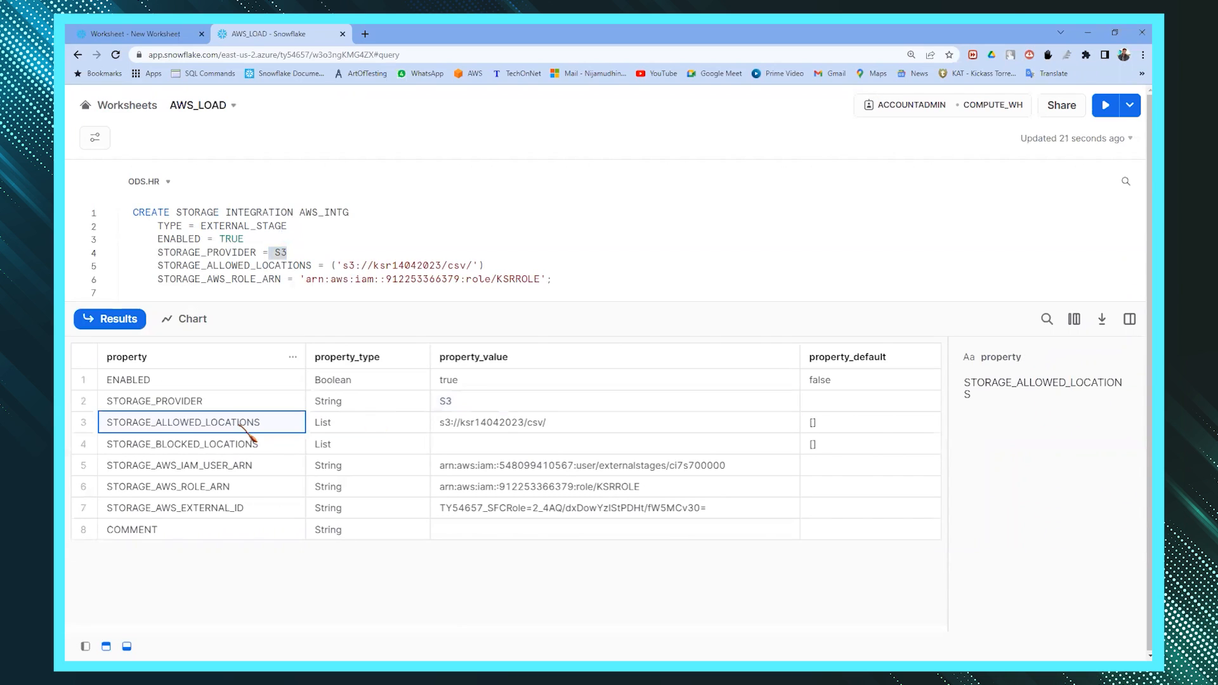
pyautogui.click(498, 431)
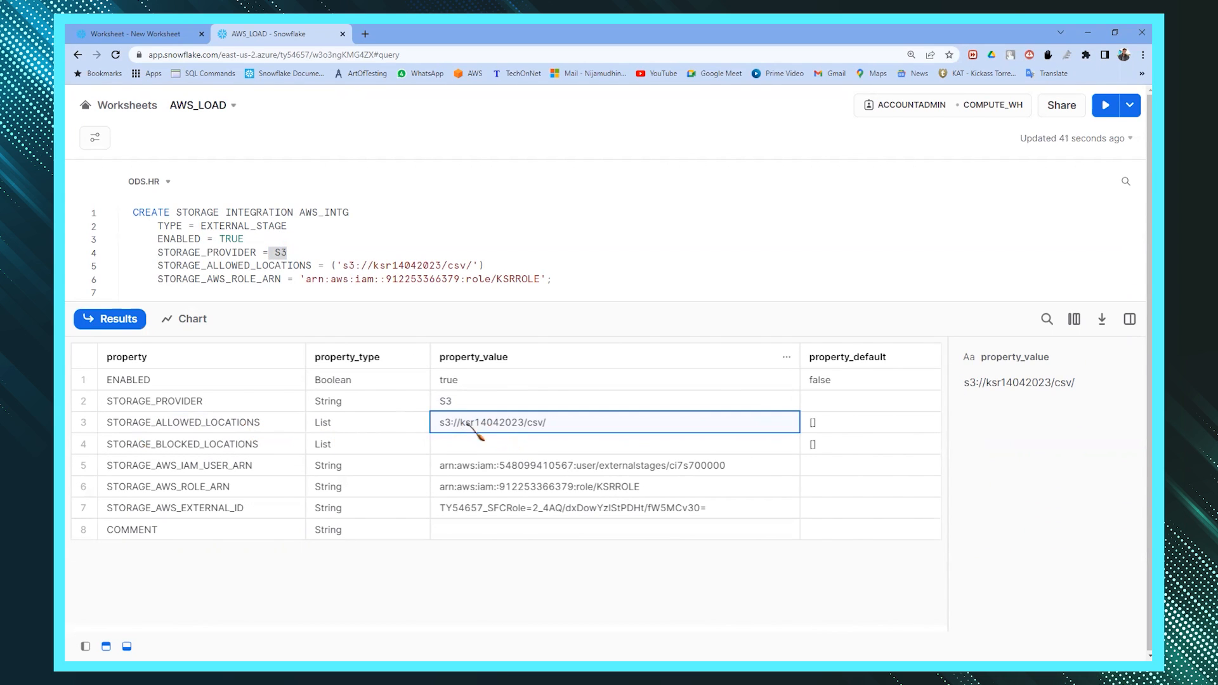
pyautogui.click(254, 444)
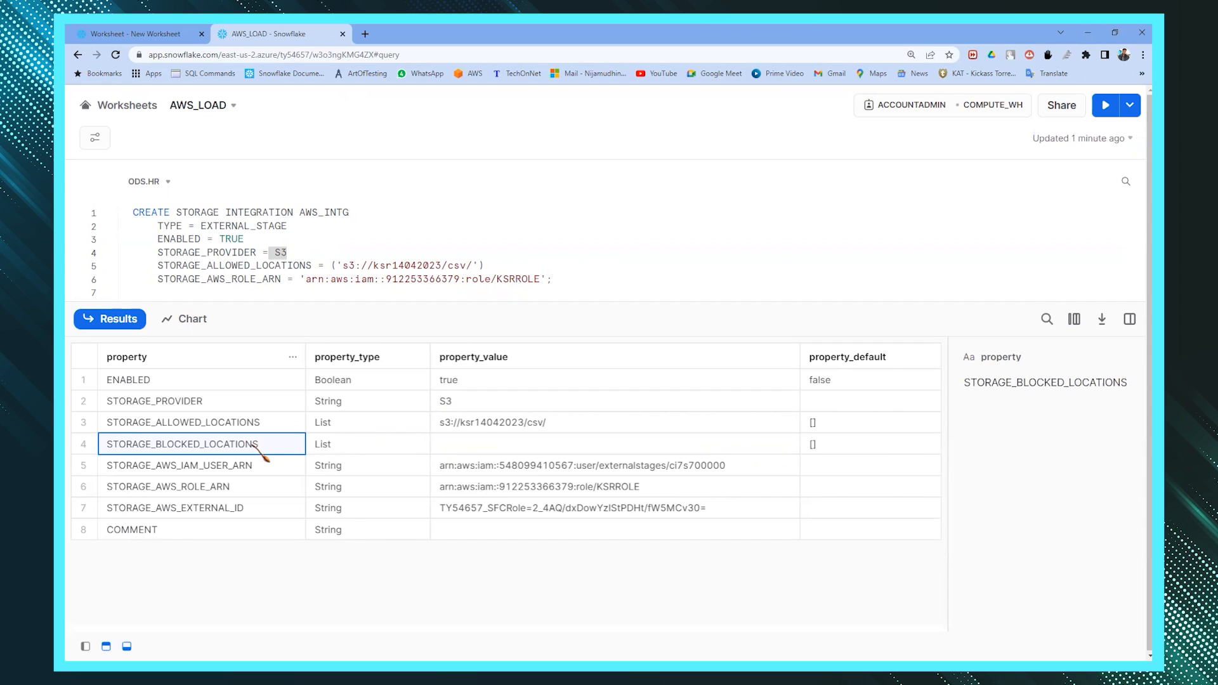
pyautogui.click(513, 446)
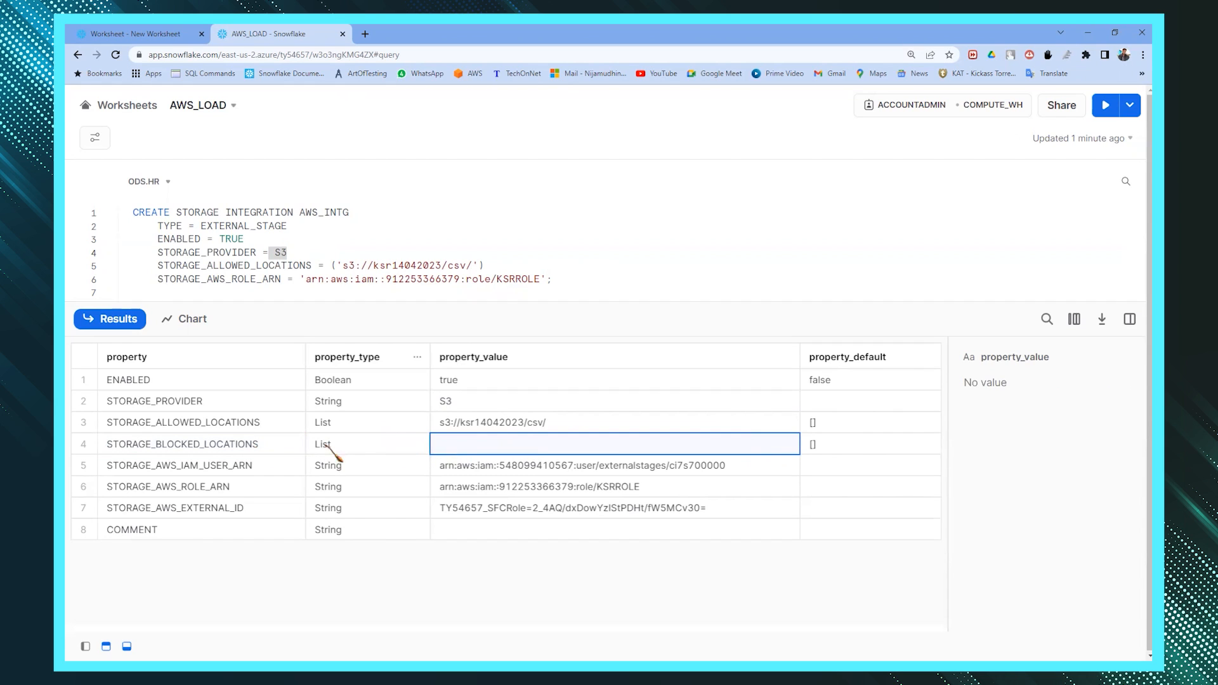
# - Review the role ARN, IAM user ARN and external ID, and copy the IAM user ARN
pyautogui.click(246, 471)
pyautogui.click(164, 494)
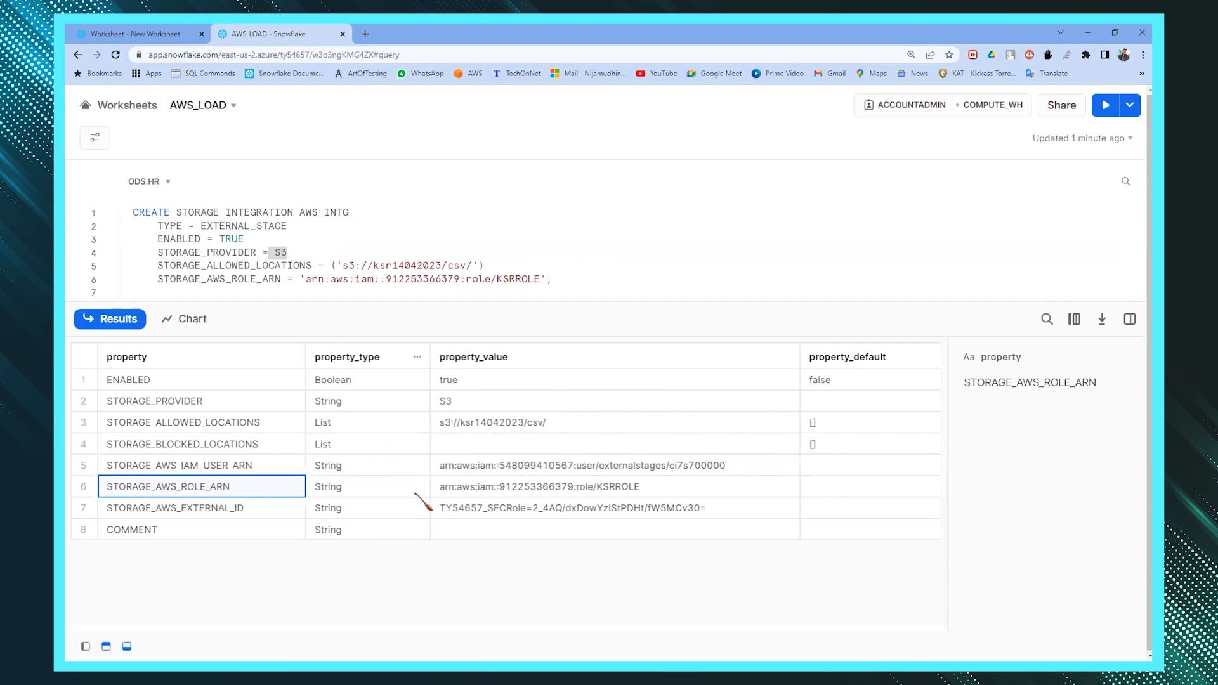
pyautogui.click(515, 491)
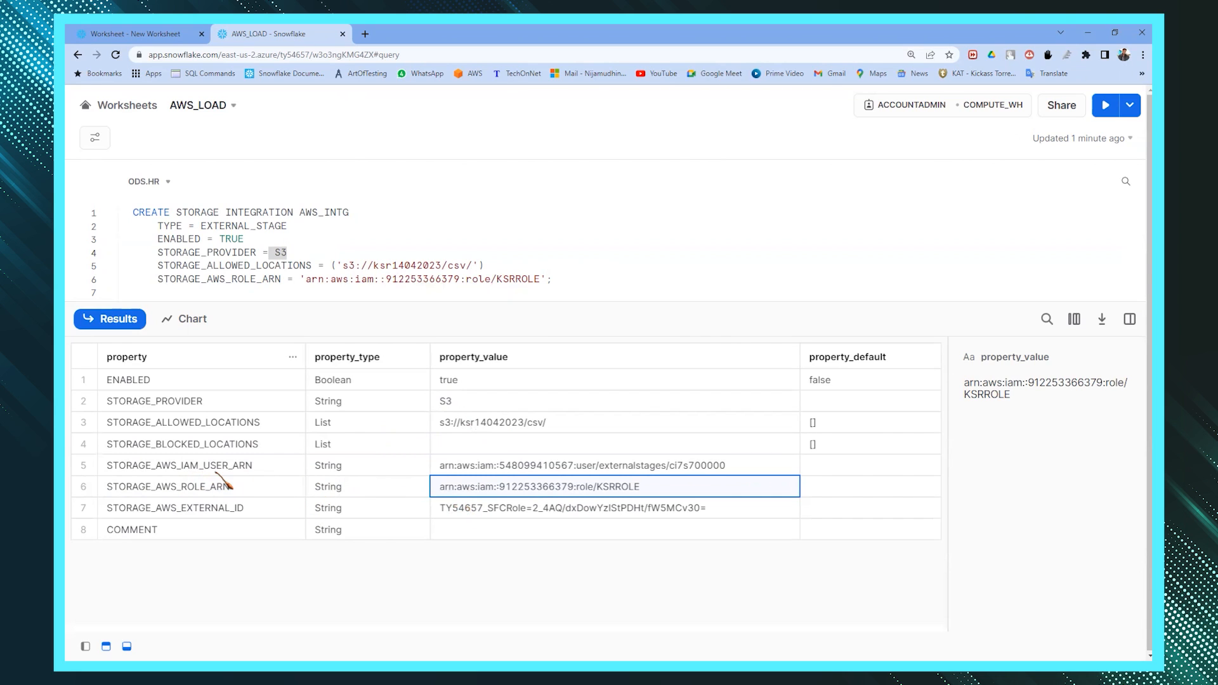
pyautogui.click(167, 472)
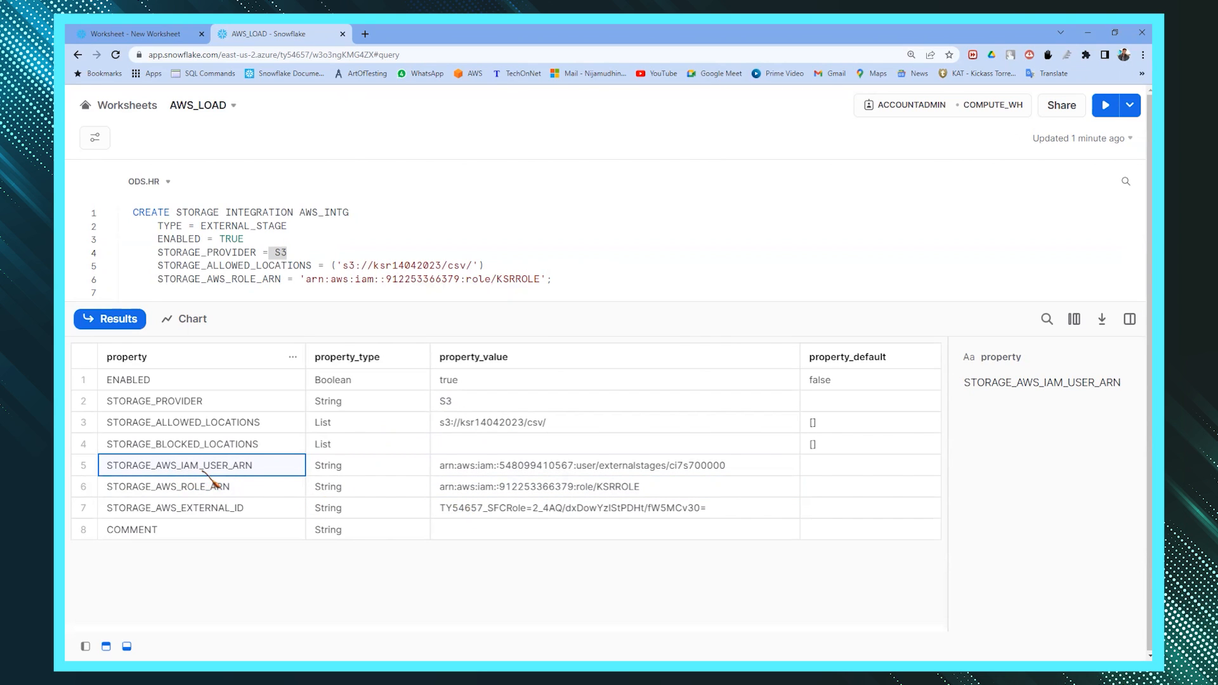
pyautogui.click(215, 514)
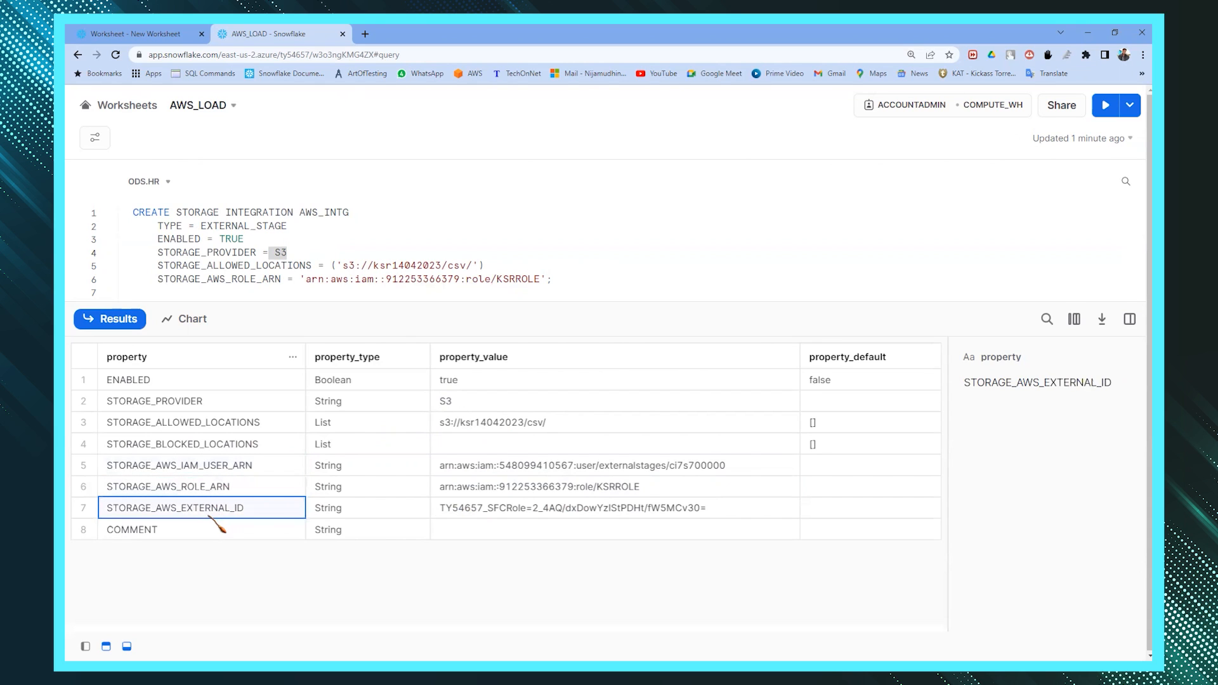
pyautogui.click(596, 468)
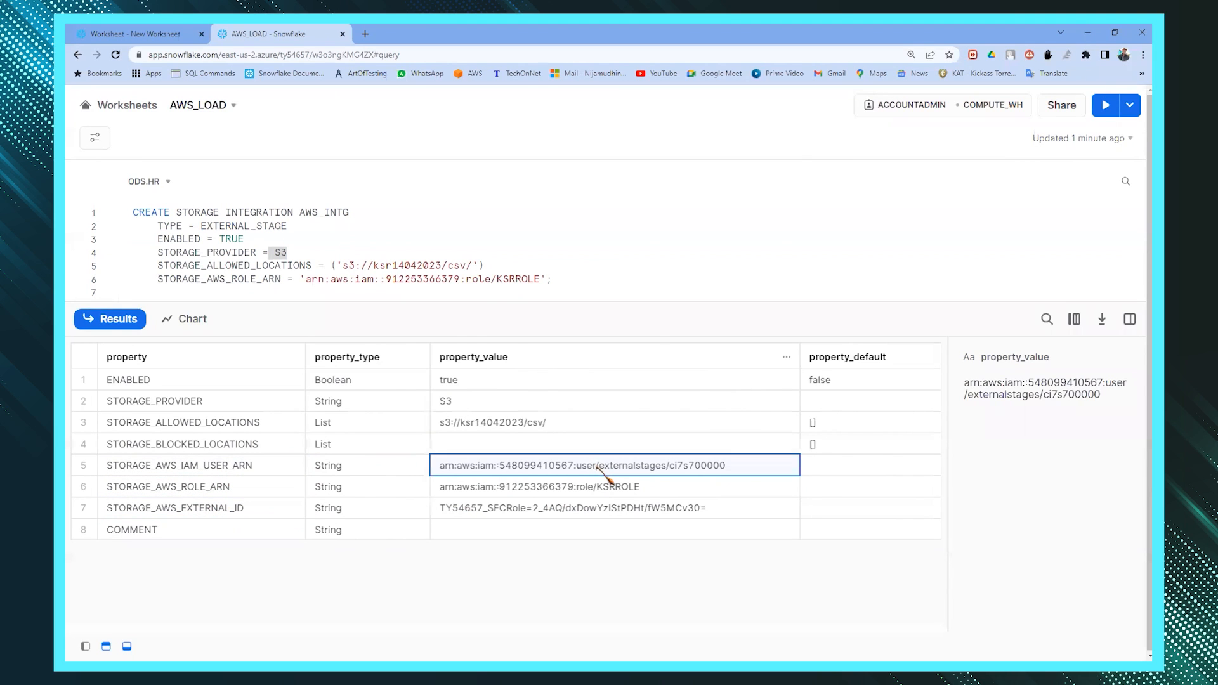
pyautogui.hotkey('alt', 'Tab')
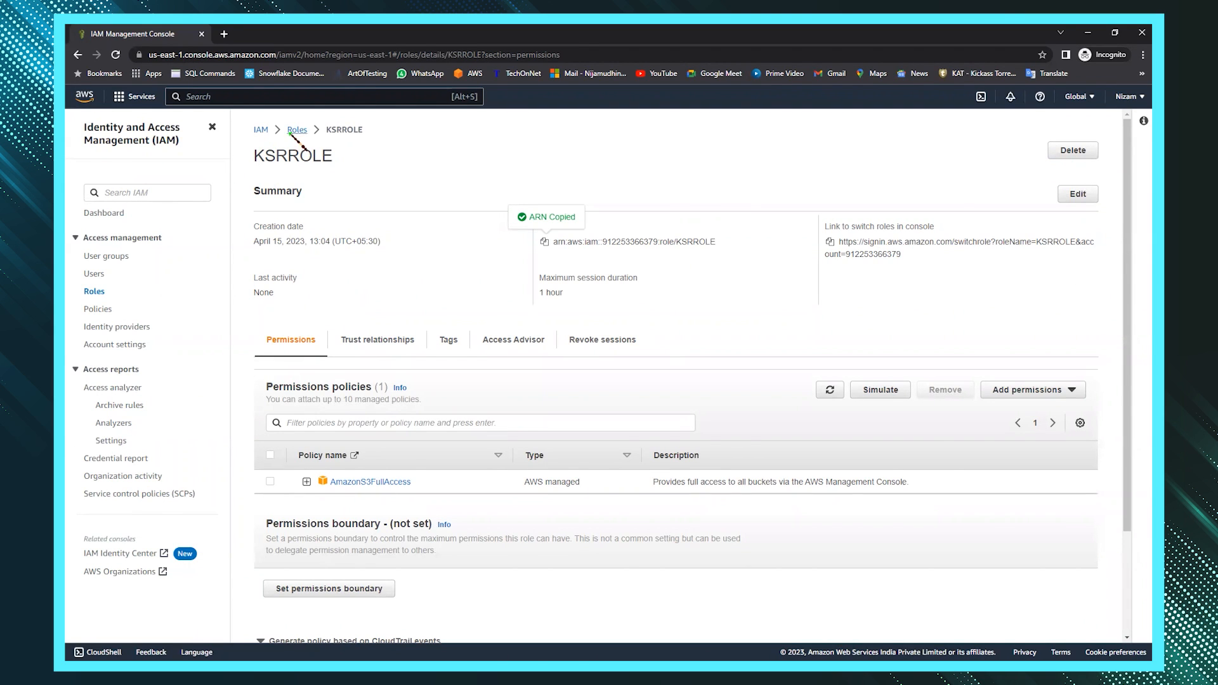
# - Edit KSRROLE's trust policy, replacing the Principal ARN with Snowflake's IAM user ARN
pyautogui.click(386, 343)
pyautogui.scroll(-1, 761, 336)
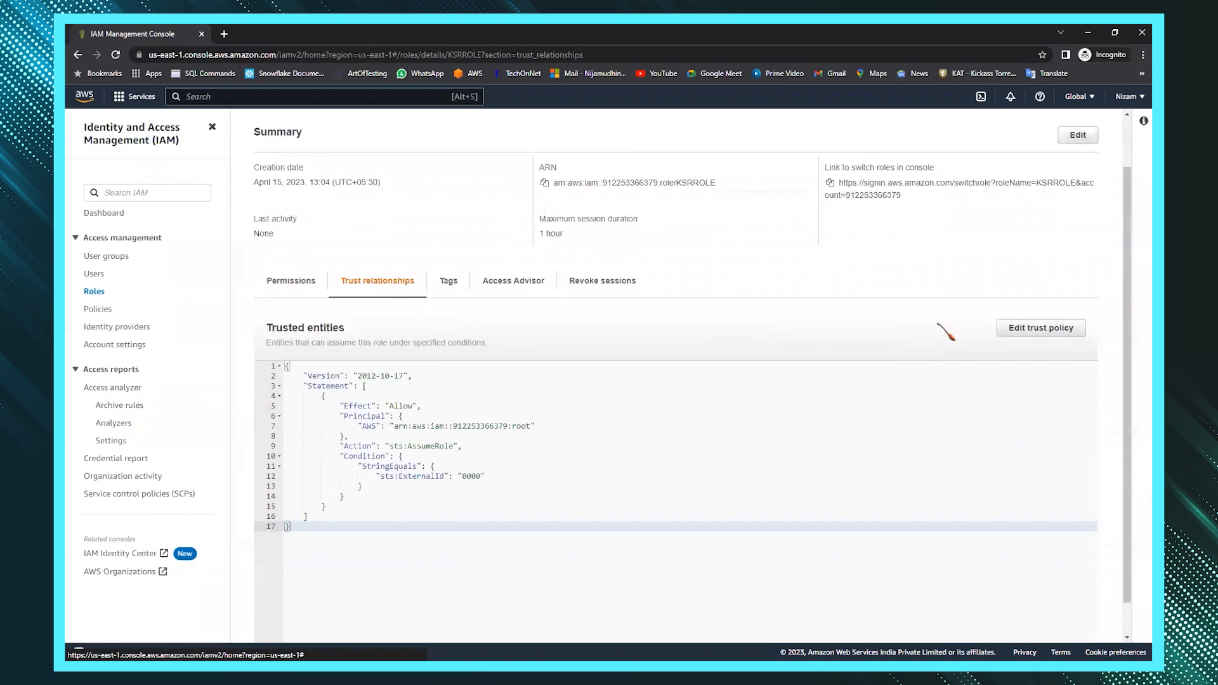
pyautogui.click(1013, 329)
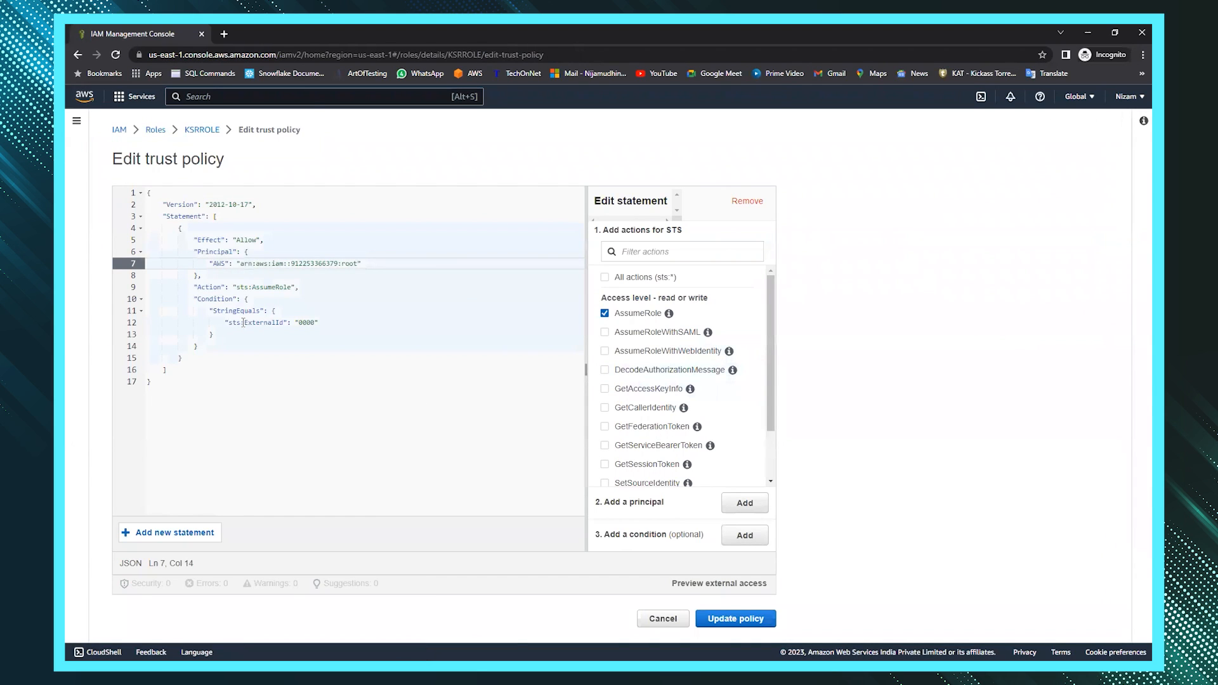
pyautogui.moveTo(248, 262); pyautogui.dragTo(359, 263)
pyautogui.press('BackSpace')
pyautogui.hotkey('ctrl', 'v')
# - Set sts:ExternalId to Snowflake's external ID and update the trust policy
pyautogui.doubleClick(308, 323)
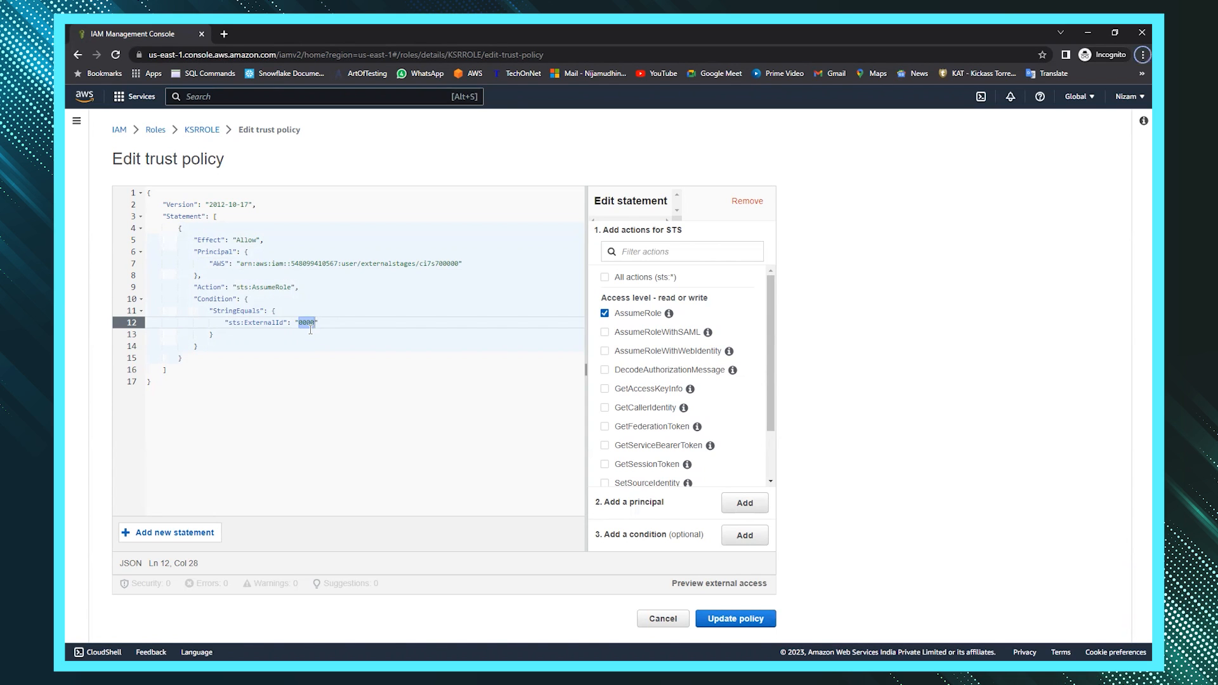
pyautogui.hotkey('alt', 'Tab')
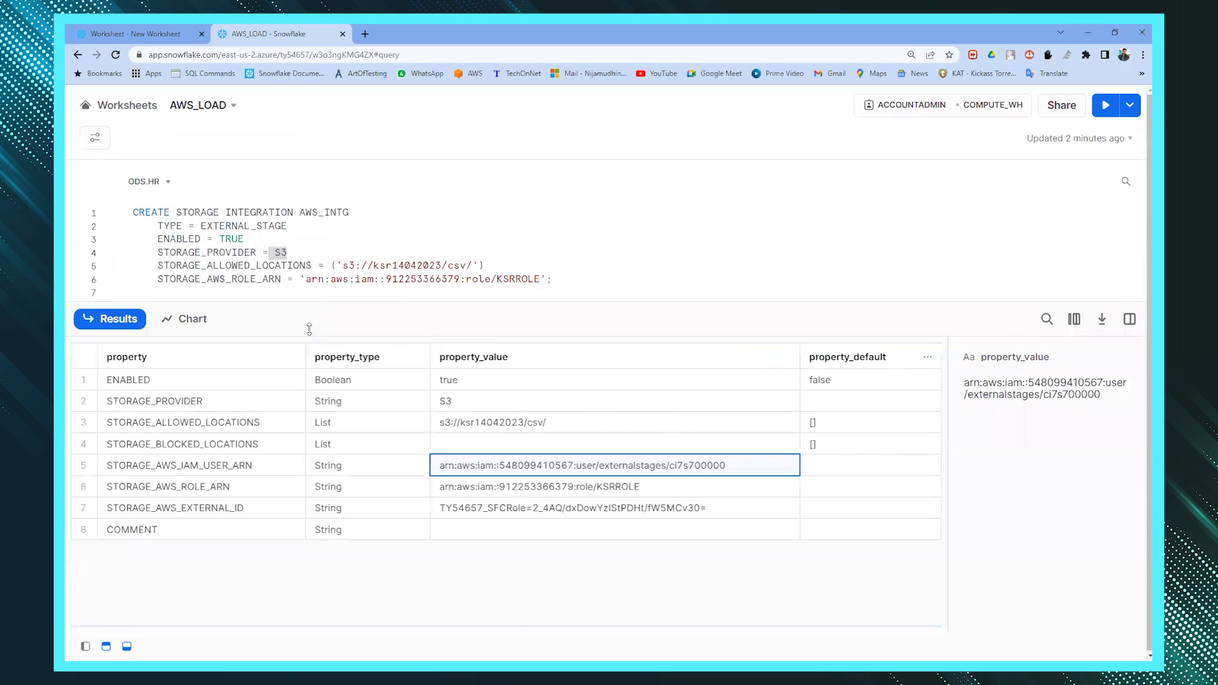
pyautogui.click(509, 509)
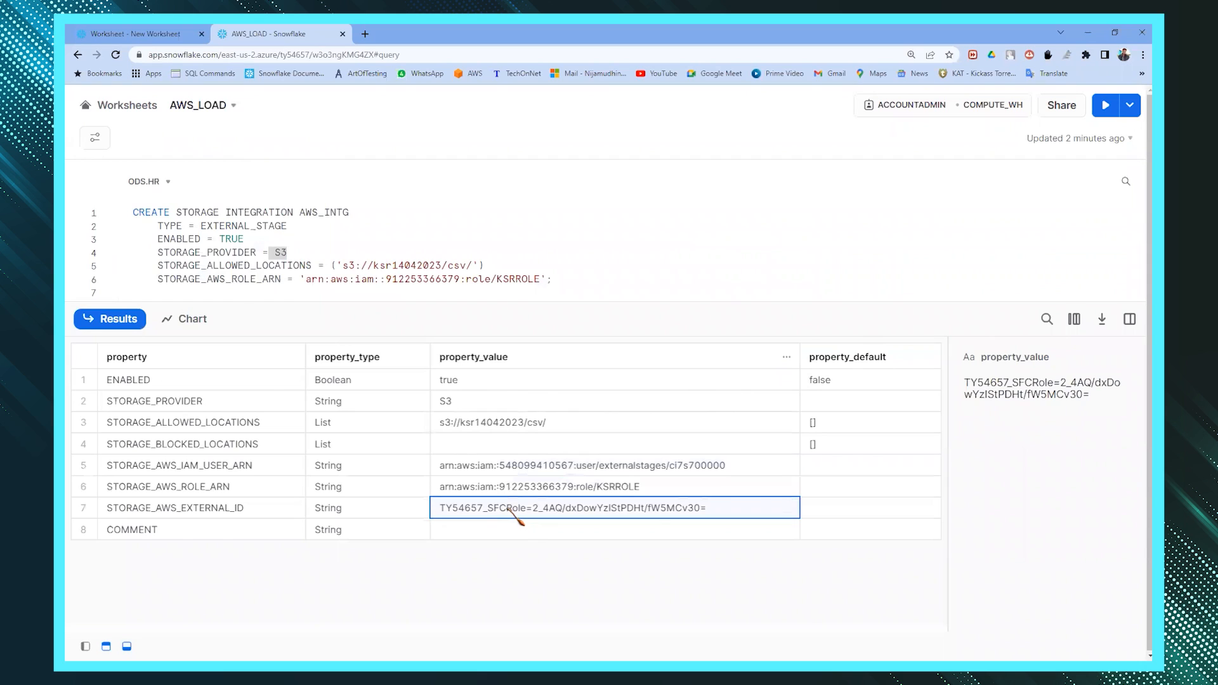
pyautogui.hotkey('alt', 'Tab')
pyautogui.click(309, 323)
pyautogui.write('TY54657_SFCRole=2_4AQ/dxDowYzIStPDHt/fW5MCv30=')
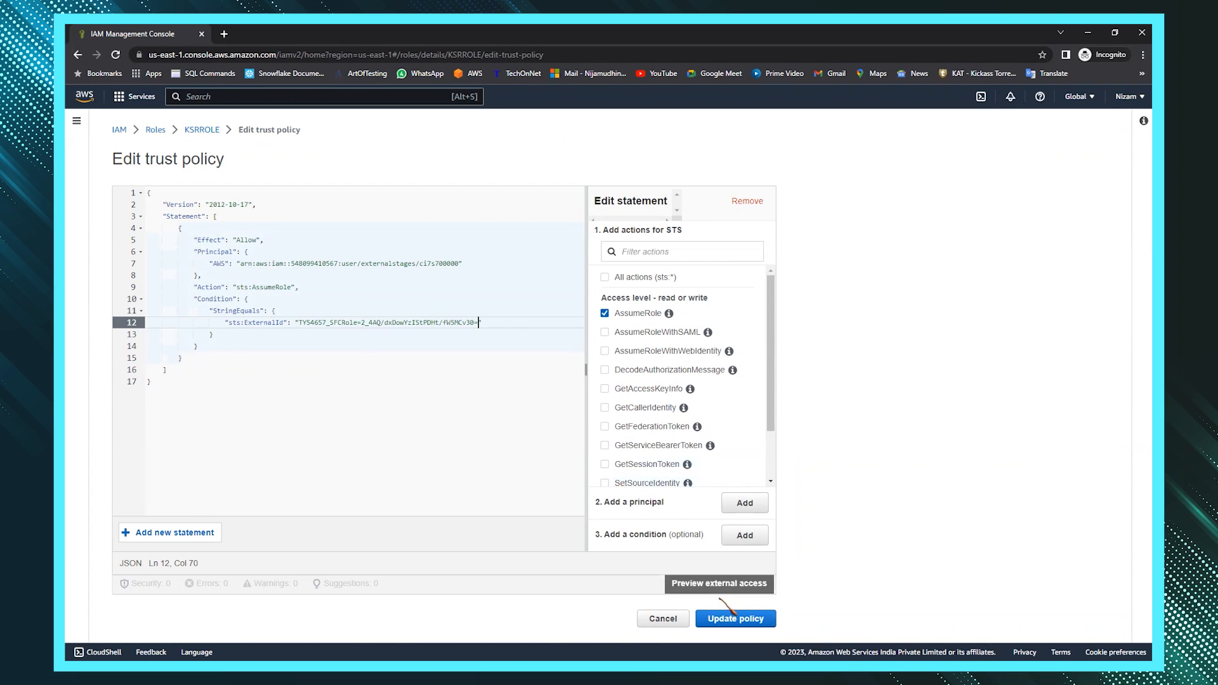
pyautogui.click(738, 619)
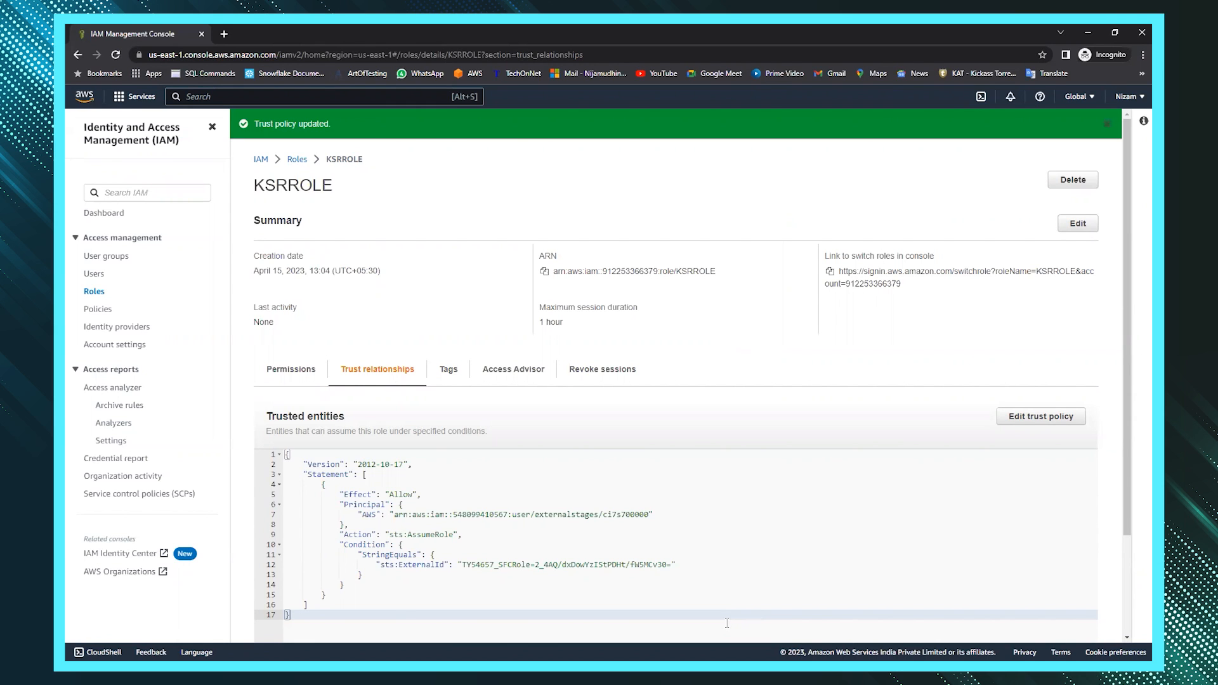
# - Replace the ? on line 13 with AWS_INTG and select the three-line CREATE STAGE AWS_STG statement
pyautogui.hotkey('alt', 'Tab')
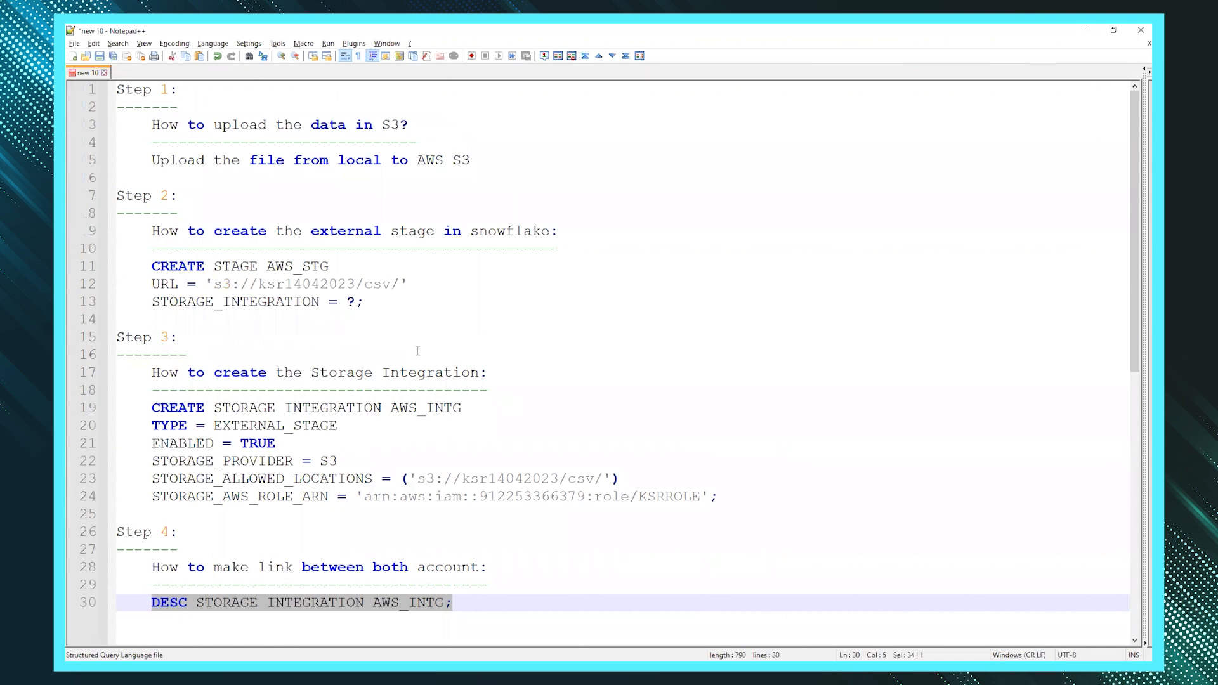
pyautogui.moveTo(362, 300); pyautogui.dragTo(92, 272)
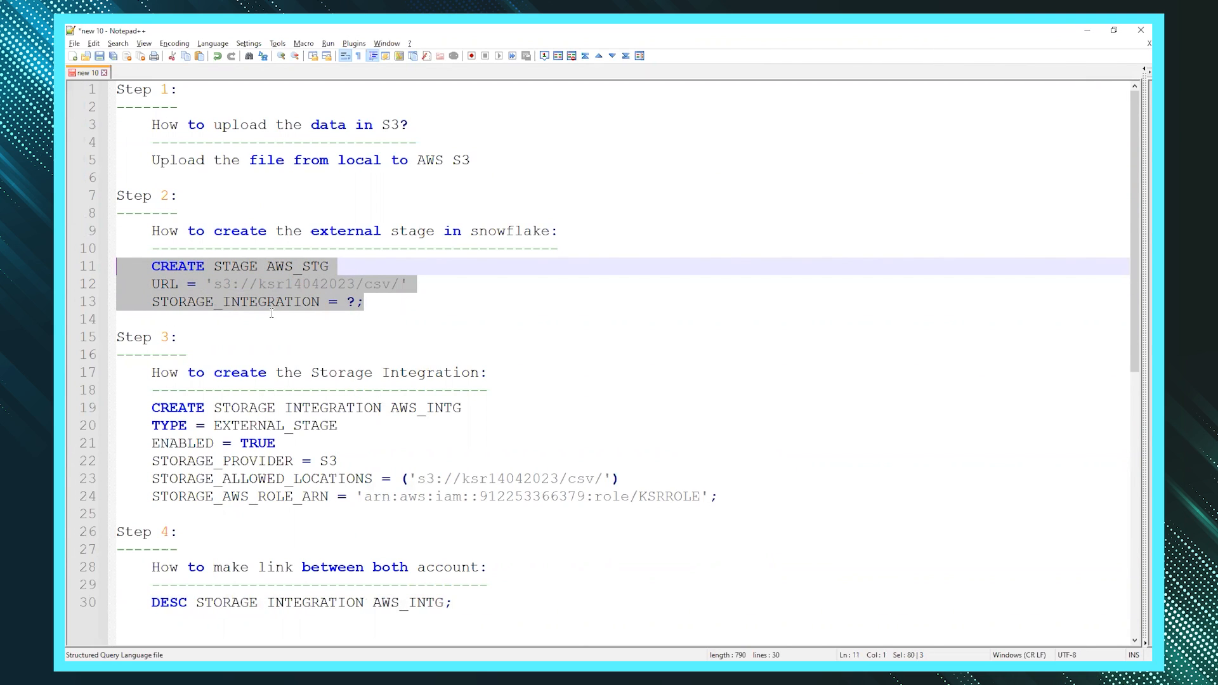
pyautogui.click(355, 302)
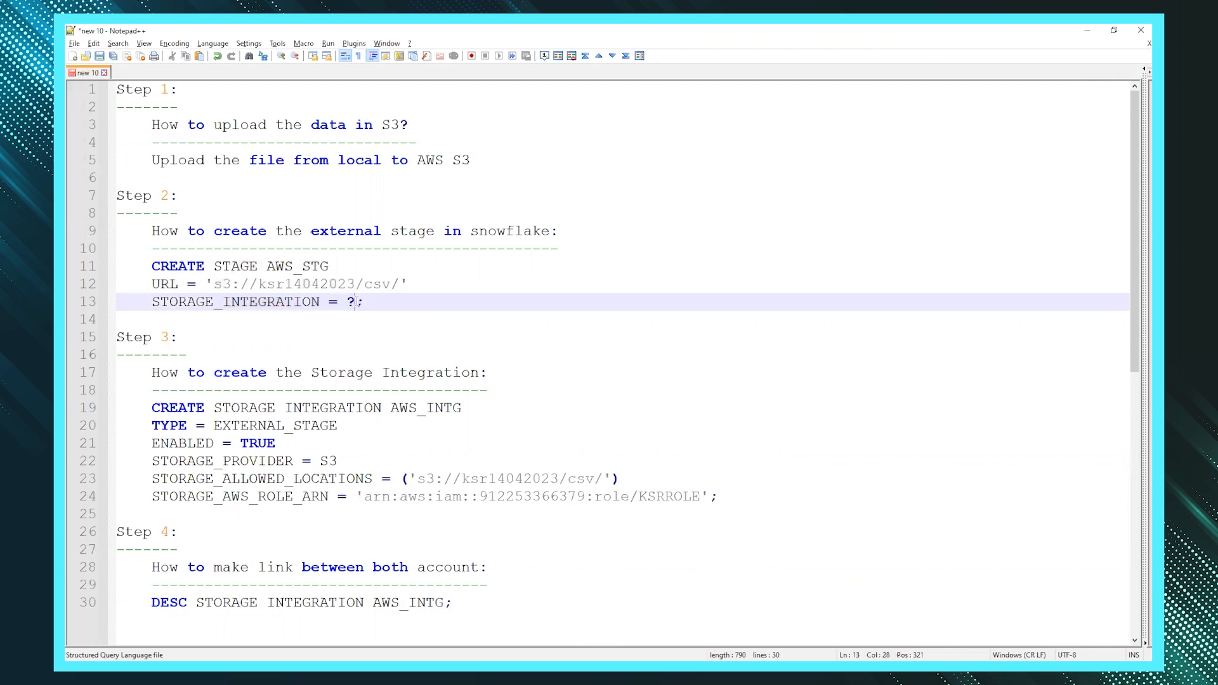
pyautogui.doubleClick(438, 409)
pyautogui.hotkey('ctrl', 'c')
pyautogui.click(356, 301)
pyautogui.press('BackSpace')
pyautogui.hotkey('ctrl', 'v')
pyautogui.moveTo(436, 303); pyautogui.dragTo(98, 266)
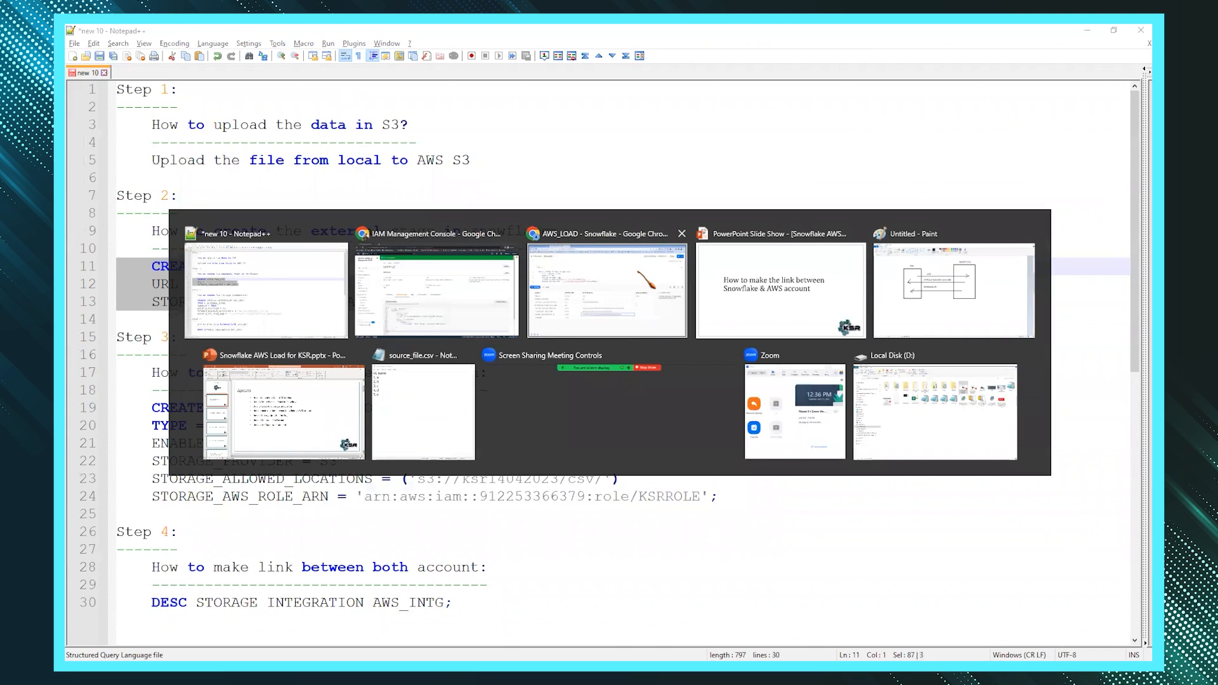
# - Run the CREATE STAGE AWS_STG statement in the Snowflake worksheet, creating the stage
pyautogui.click(607, 285)
pyautogui.scroll(-1, 534, 267)
pyautogui.press('Down')
pyautogui.press('Down')
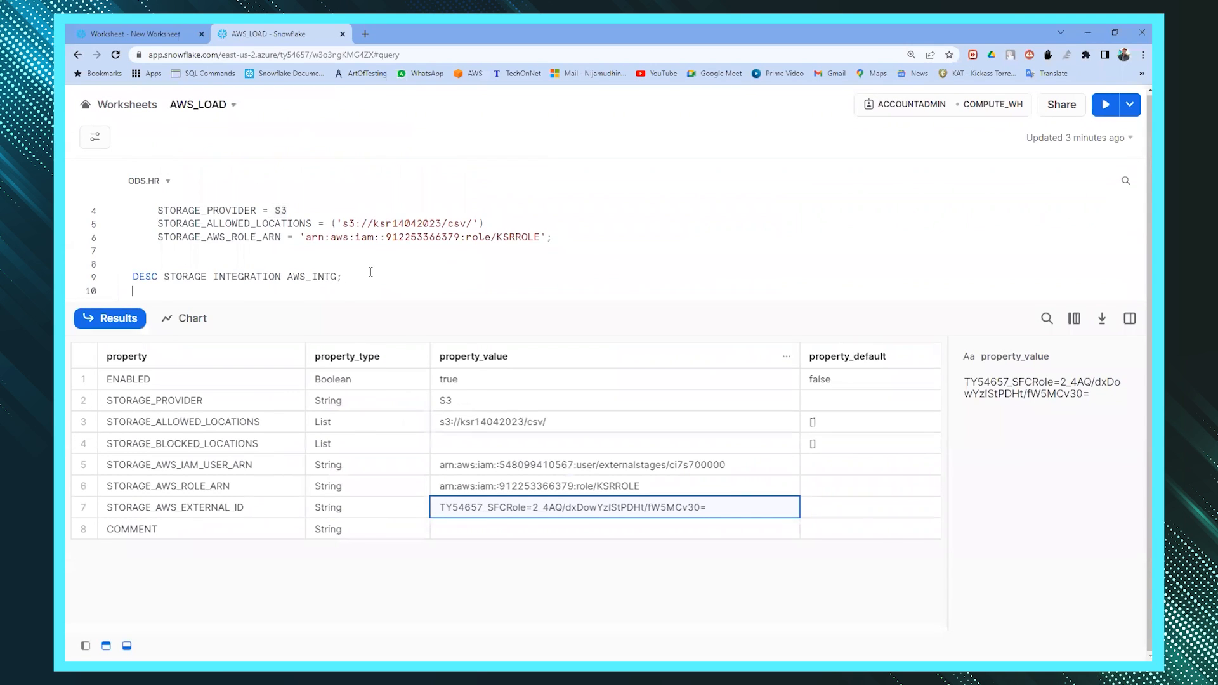
pyautogui.hotkey('ctrl', 'Return')
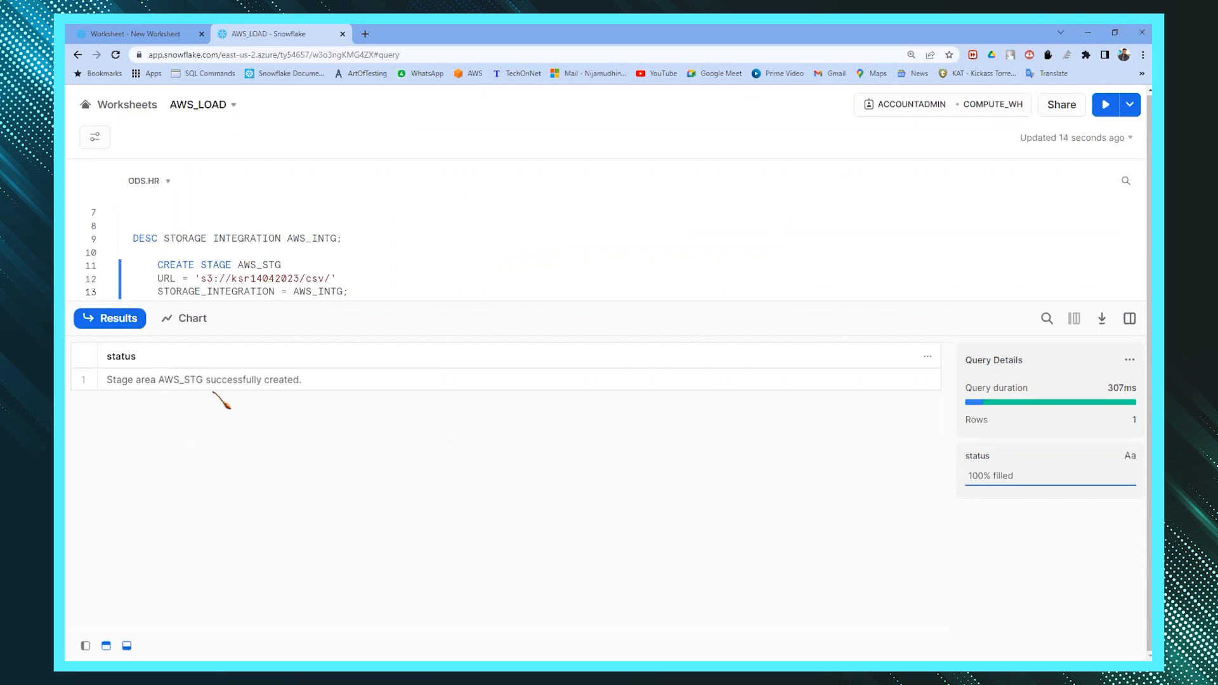
pyautogui.hotkey('alt', 'Tab')
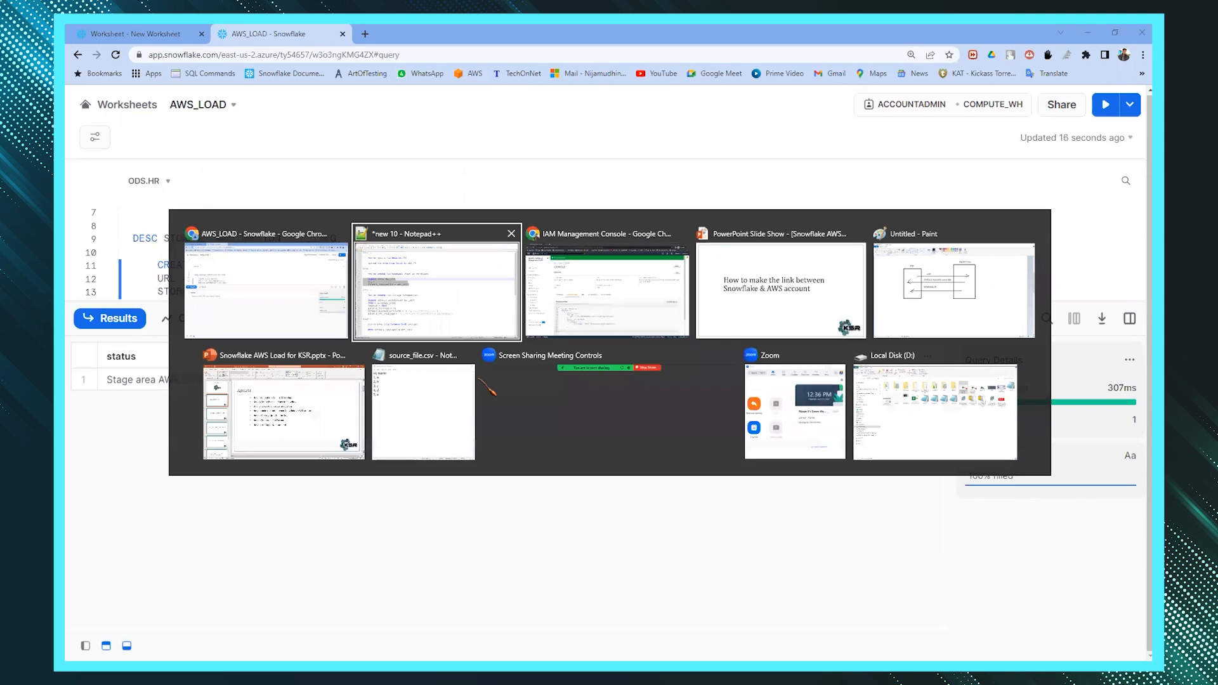
pyautogui.scroll(6, 519, 327)
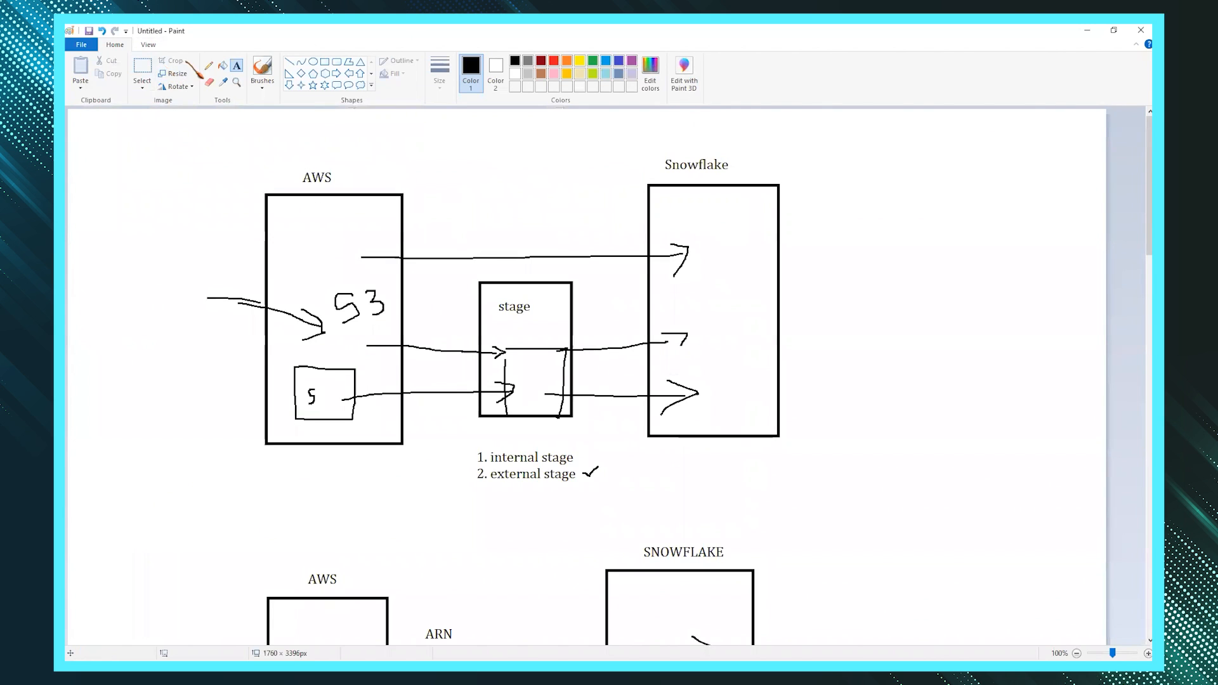
# - Draw an S3-to-stage arrow in Paint, then write the Step 5 heading 'How to load the data from stage to snowflake table:'
pyautogui.click(208, 65)
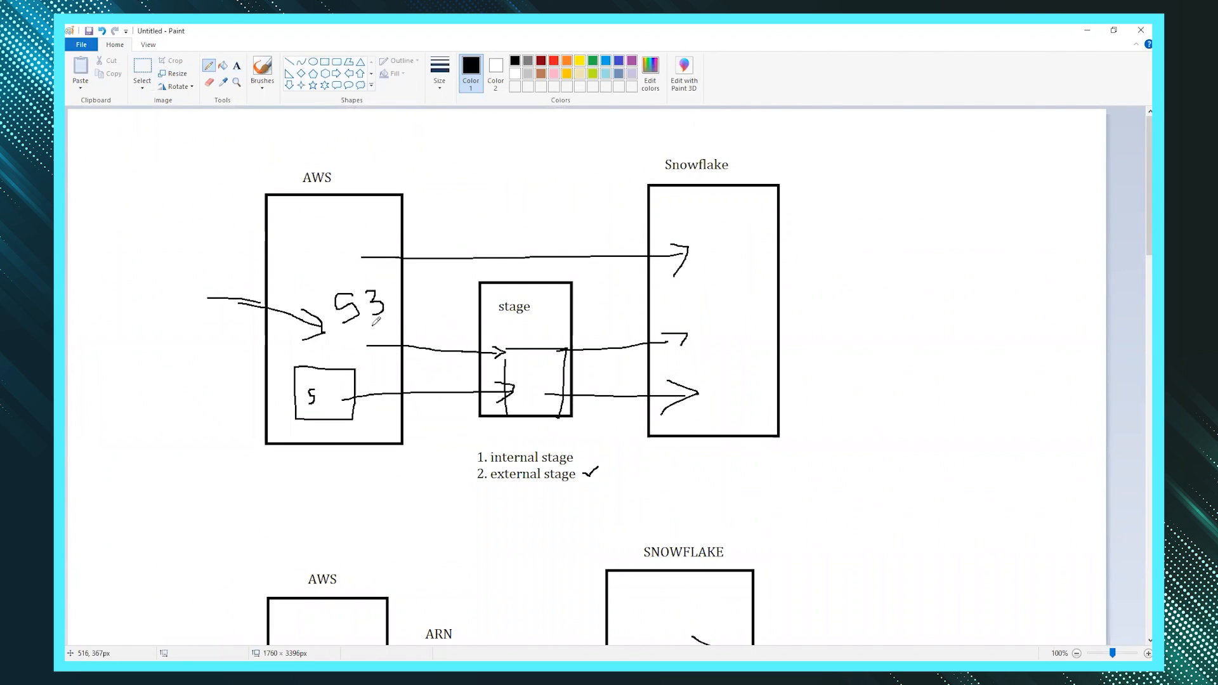
pyautogui.moveTo(373, 325)
pyautogui.mouseDown()
pyautogui.moveTo(500, 331)
pyautogui.moveTo(686, 316)
pyautogui.mouseUp()
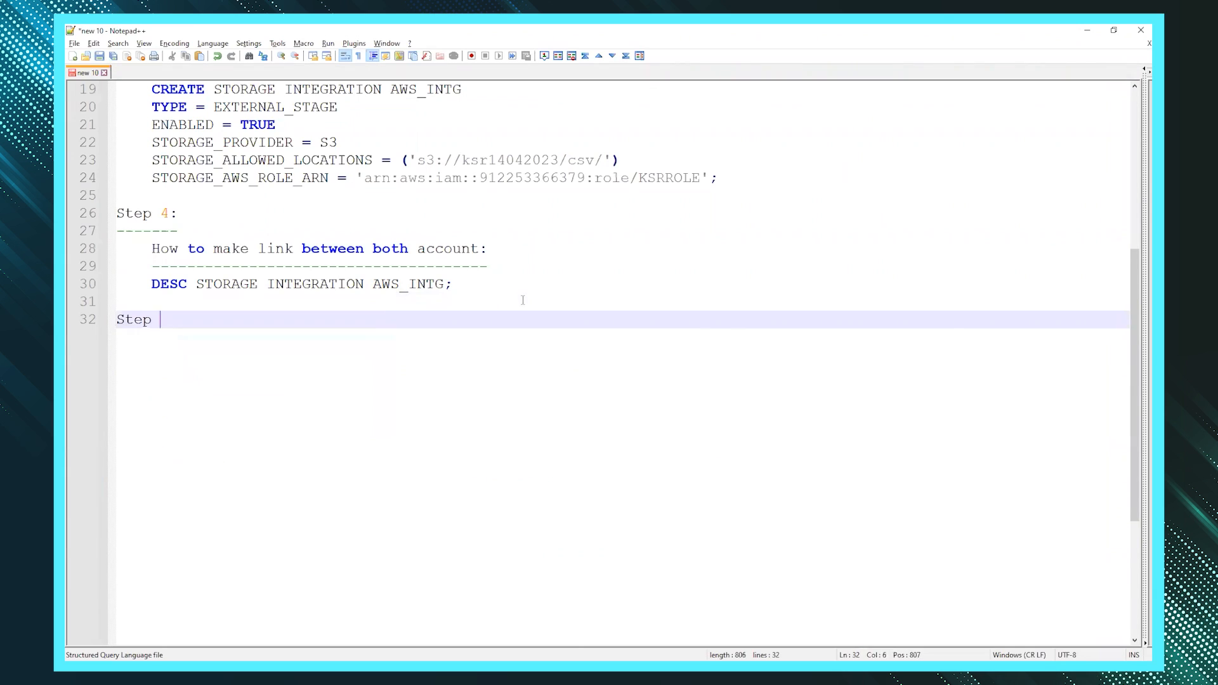
pyautogui.press('Return')
pyautogui.write('-------')
pyautogui.press('Return')
pyautogui.press('Tab')
pyautogui.write('How to load the data from stage to snowflake table')
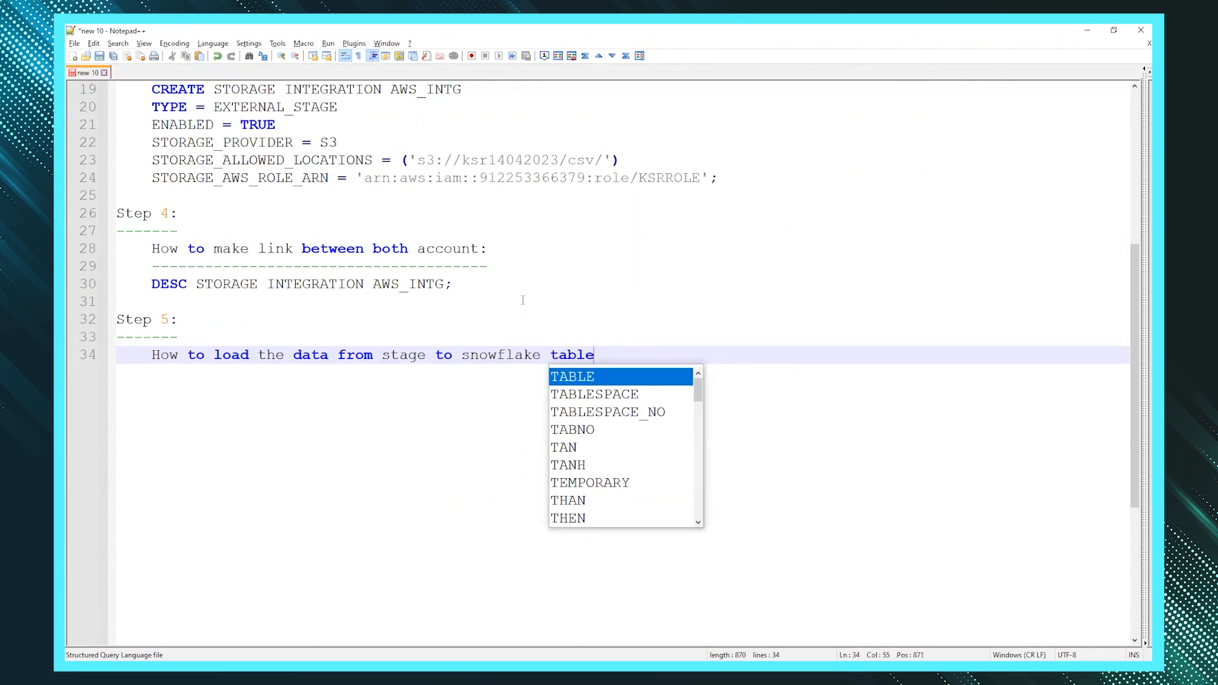
pyautogui.write(':')
# - Underline the Step 5 heading with dashes and start a new line with ls
pyautogui.press('Return')
pyautogui.write('---------------------------------------------------')
pyautogui.press('Return')
pyautogui.press('Return')
pyautogui.click(257, 381)
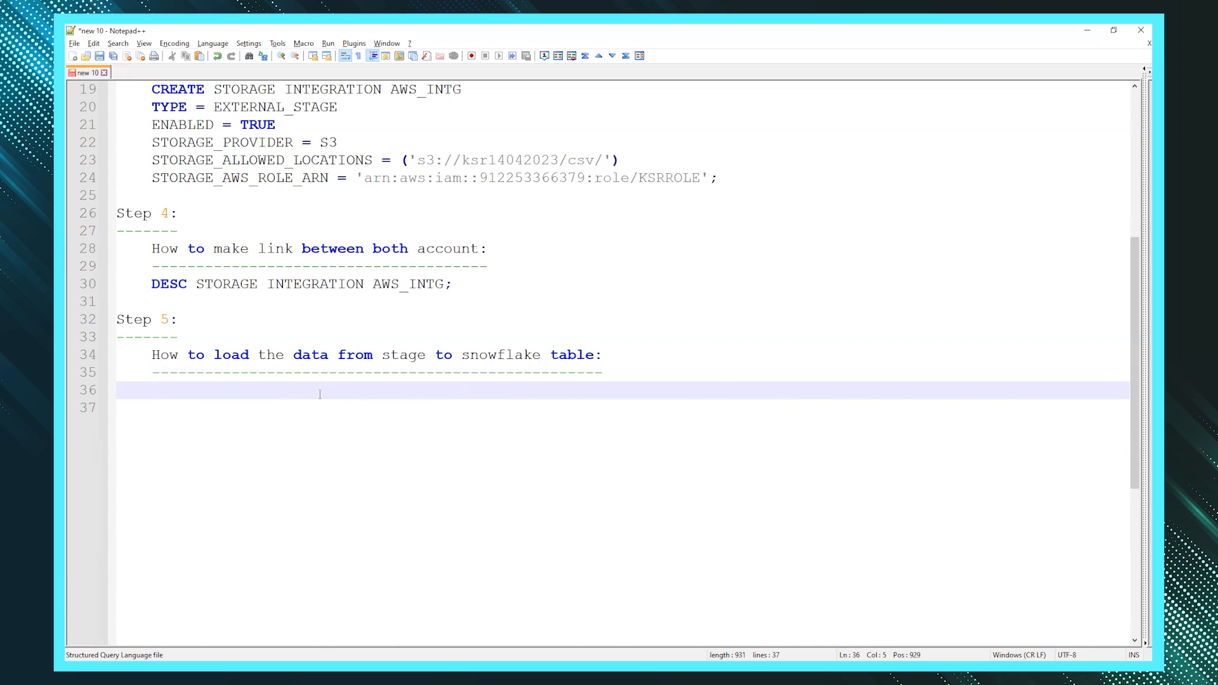
pyautogui.press('Return')
pyautogui.write('list')
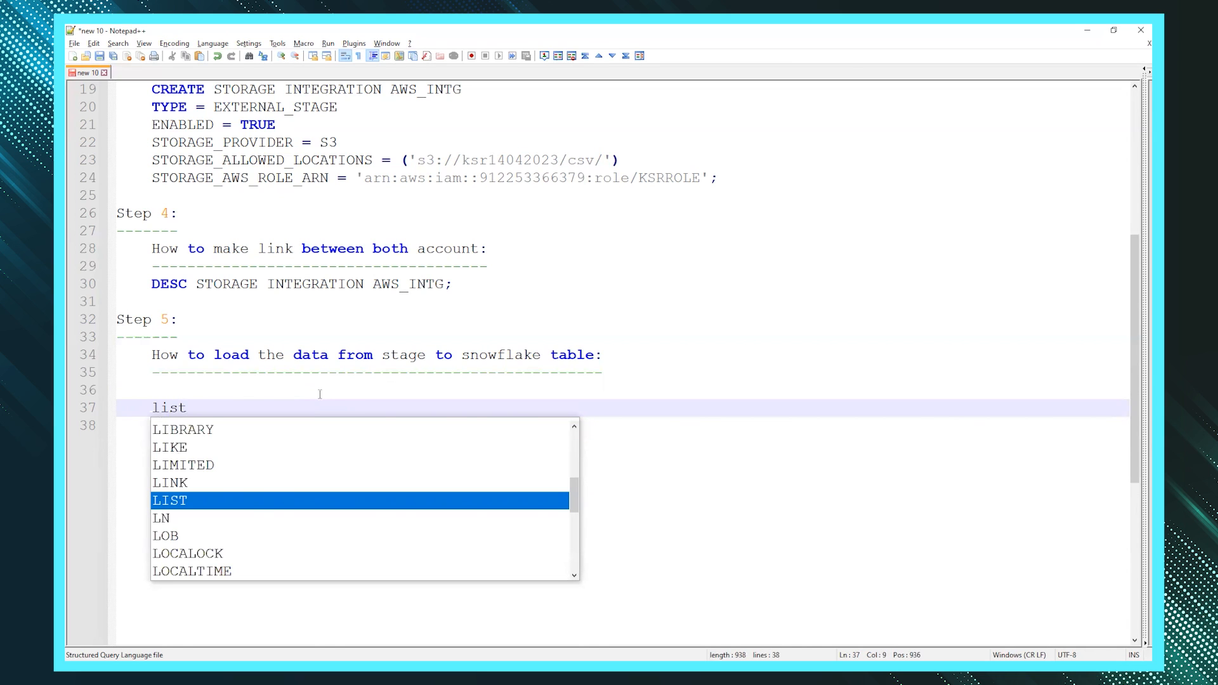
pyautogui.press('BackSpace')
pyautogui.press('BackSpace')
pyautogui.press('BackSpace')
pyautogui.press('BackSpace')
pyautogui.write('ls')
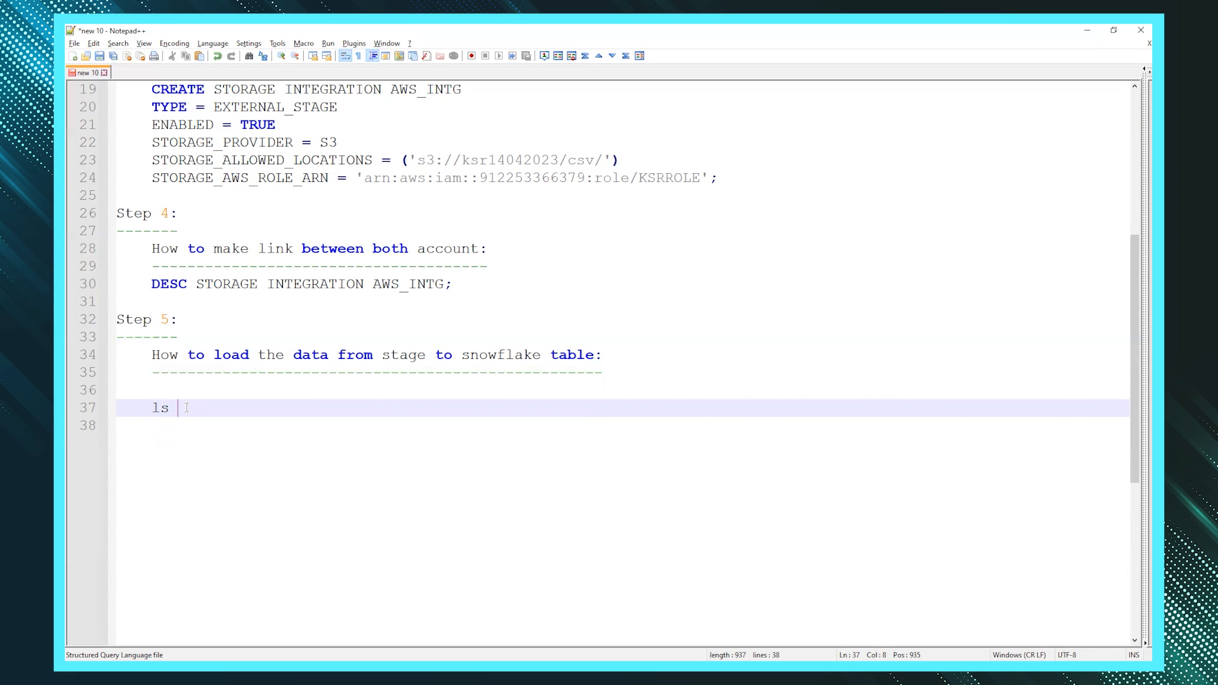
# - Complete the line as 'ls AWS_STG;' using the copied stage name, and copy it
pyautogui.scroll(2, 255, 401)
pyautogui.scroll(3, 414, 212)
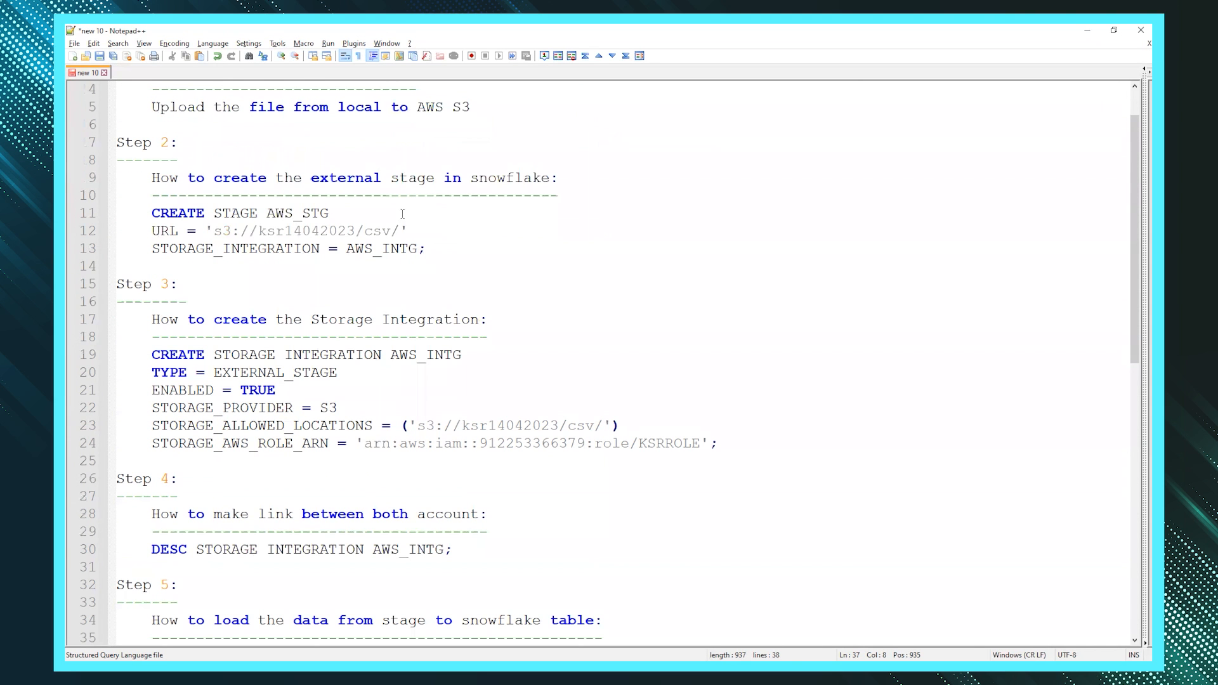
pyautogui.doubleClick(294, 216)
pyautogui.hotkey('ctrl', 'c')
pyautogui.scroll(-5, 284, 442)
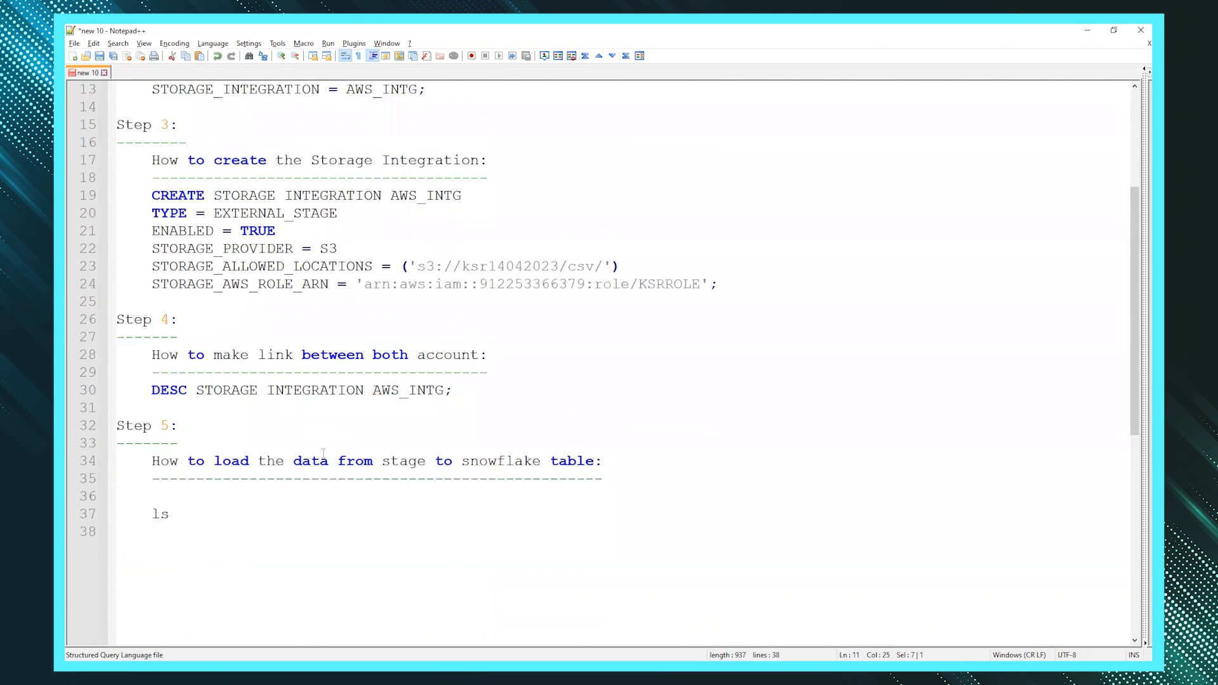
pyautogui.click(196, 407)
pyautogui.hotkey('ctrl', 'v')
pyautogui.write(';')
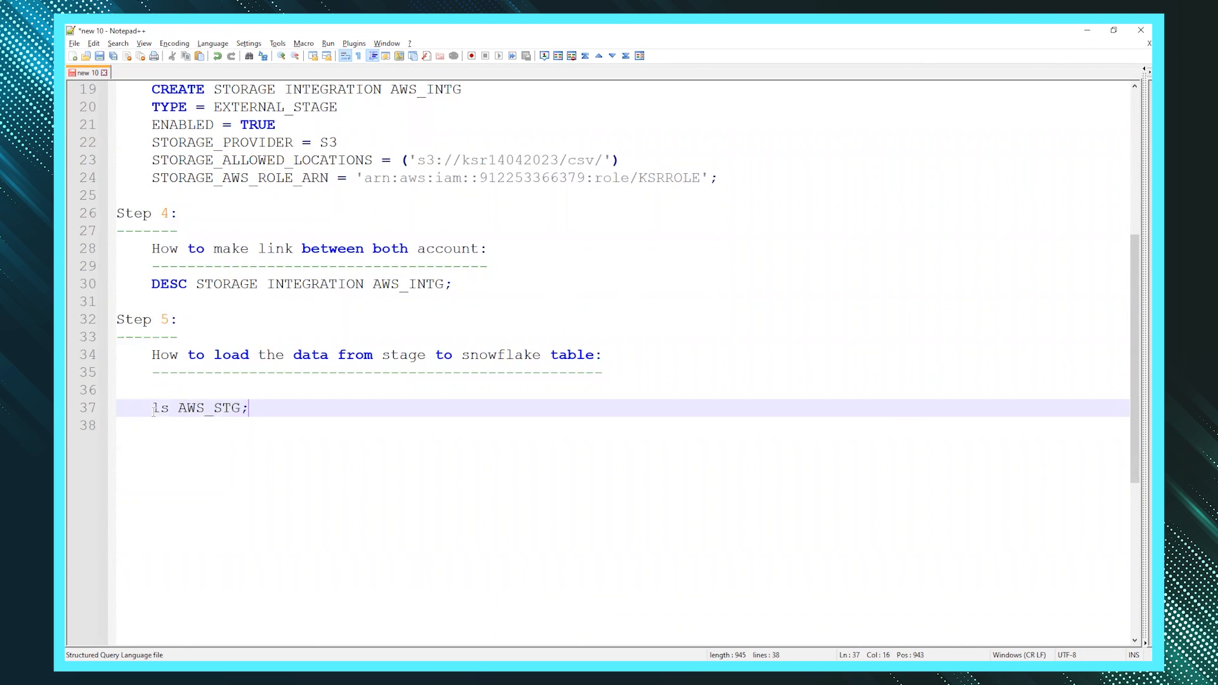
pyautogui.keyDown('shift'); pyautogui.click(153, 409); pyautogui.keyUp('shift')
pyautogui.hotkey('ctrl', 'c')
pyautogui.hotkey('alt', 'Tab')
pyautogui.click(584, 280)
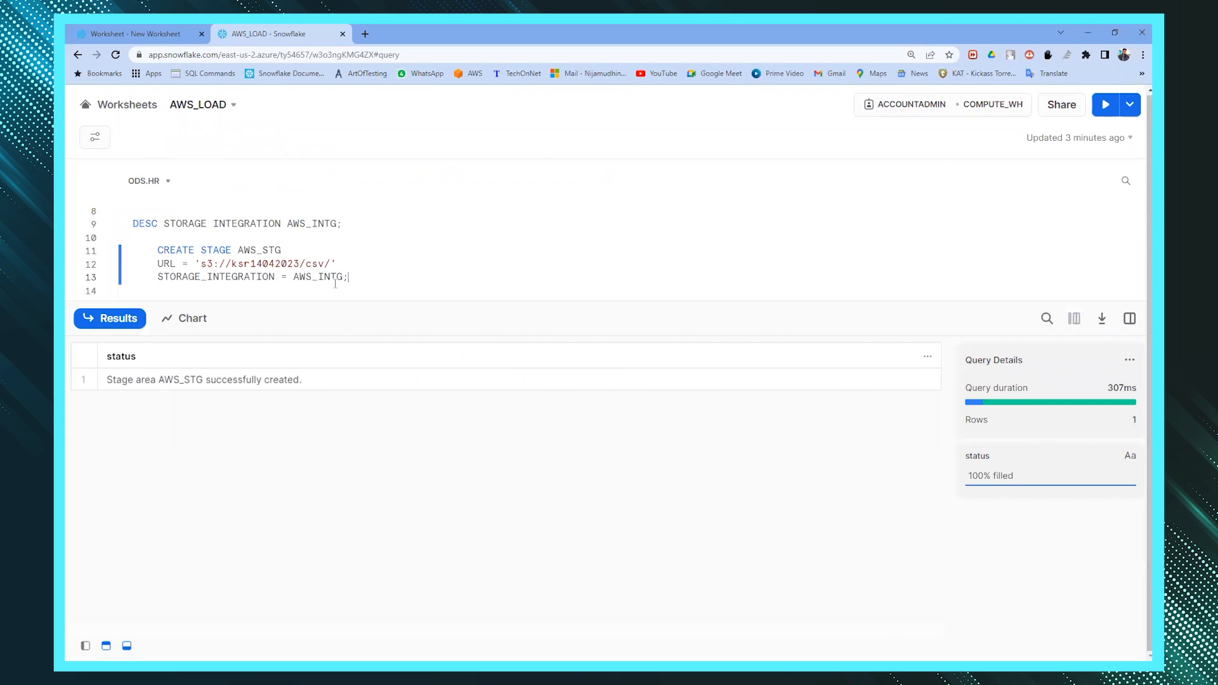
pyautogui.press('Return')
pyautogui.press('Return')
pyautogui.press('Return')
pyautogui.hotkey('ctrl', 'v')
pyautogui.hotkey('ctrl', 'Return')
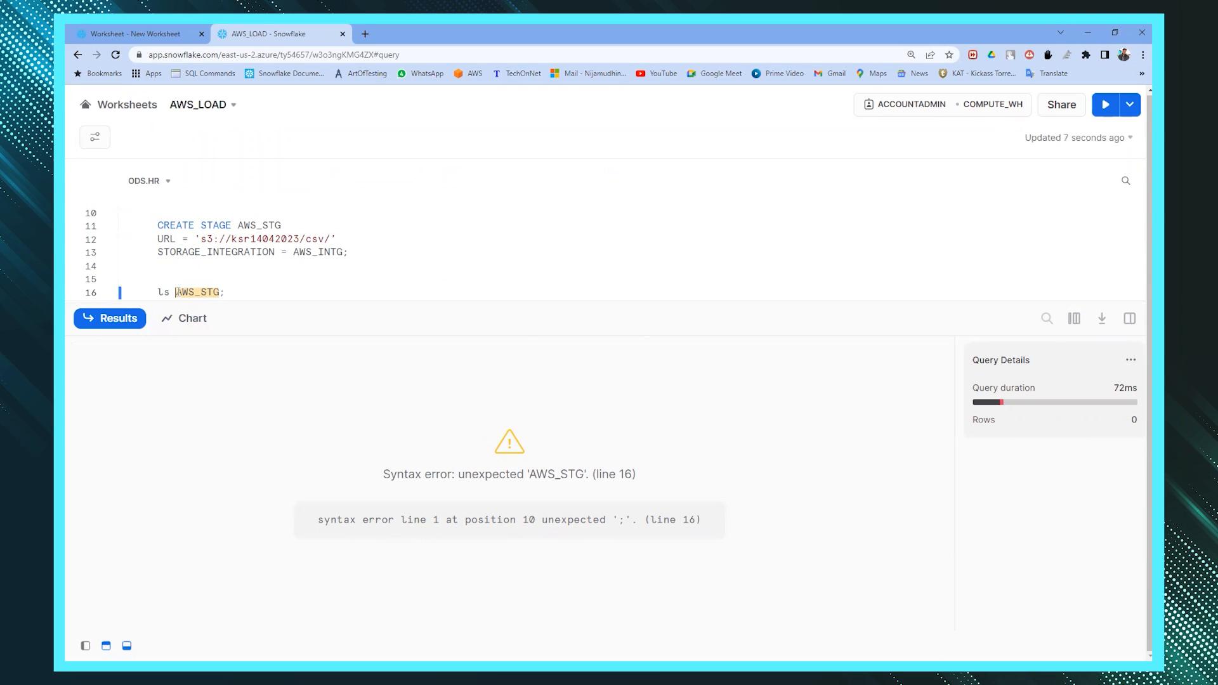
pyautogui.write('@')
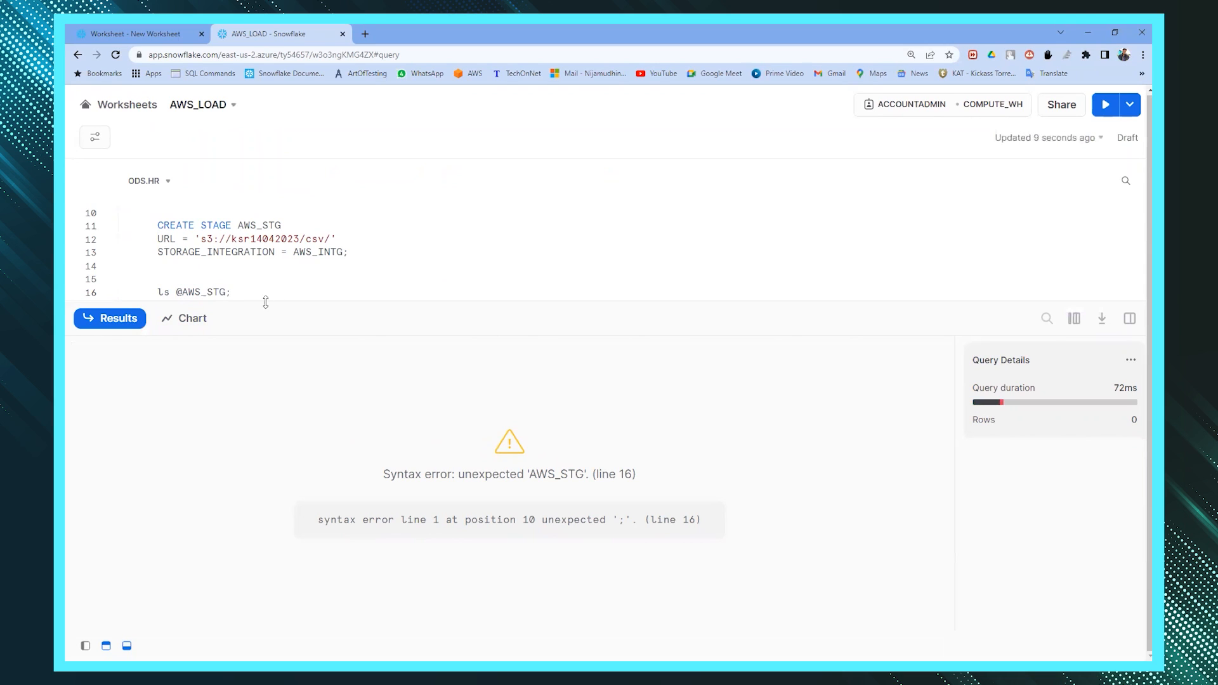
pyautogui.hotkey('ctrl', 'Return')
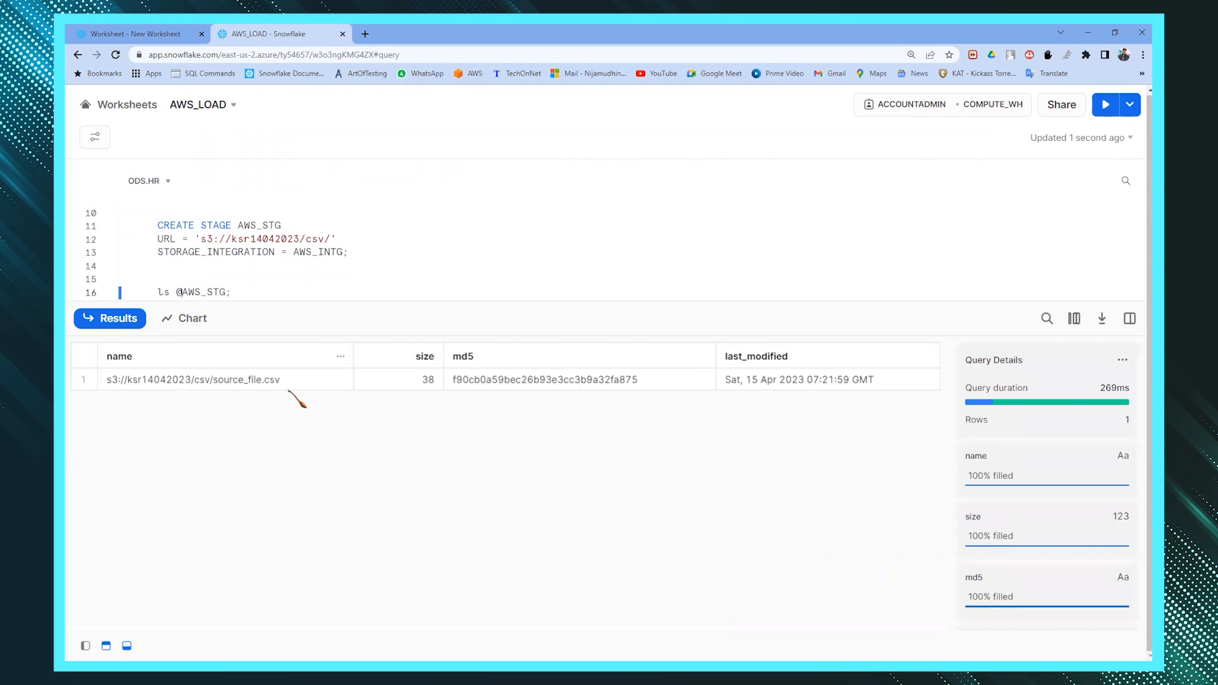
pyautogui.click(270, 381)
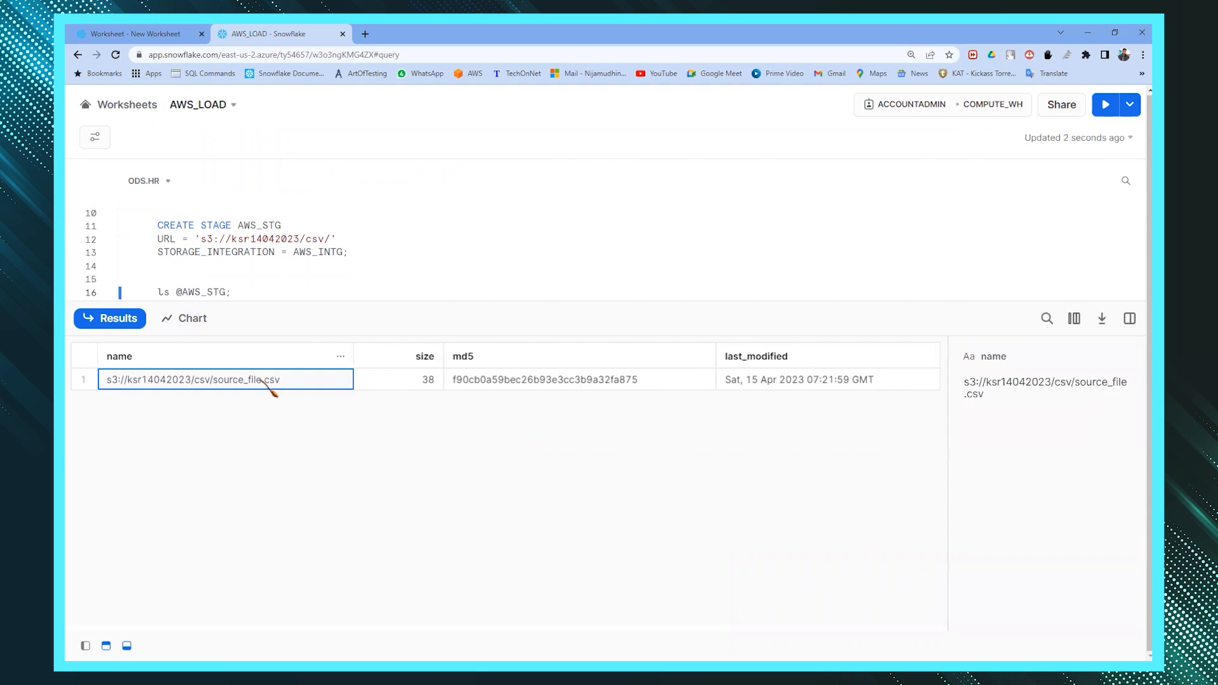
pyautogui.hotkey('alt', 'Tab')
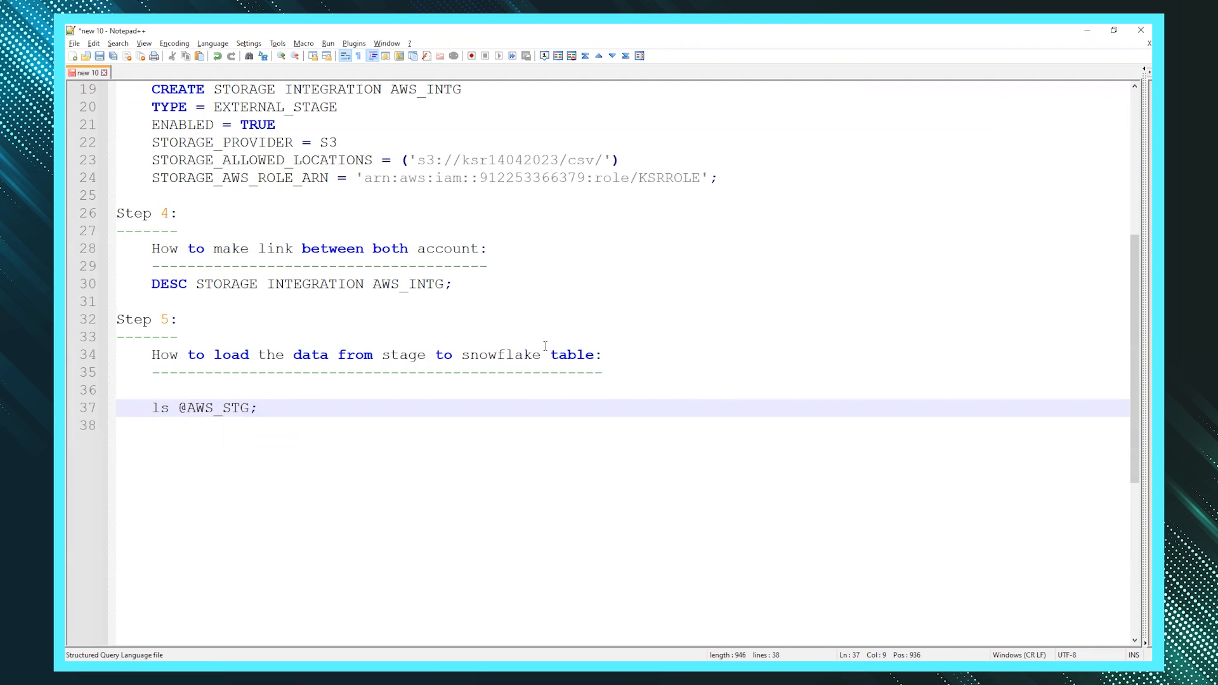
pyautogui.click(398, 432)
pyautogui.press('Return')
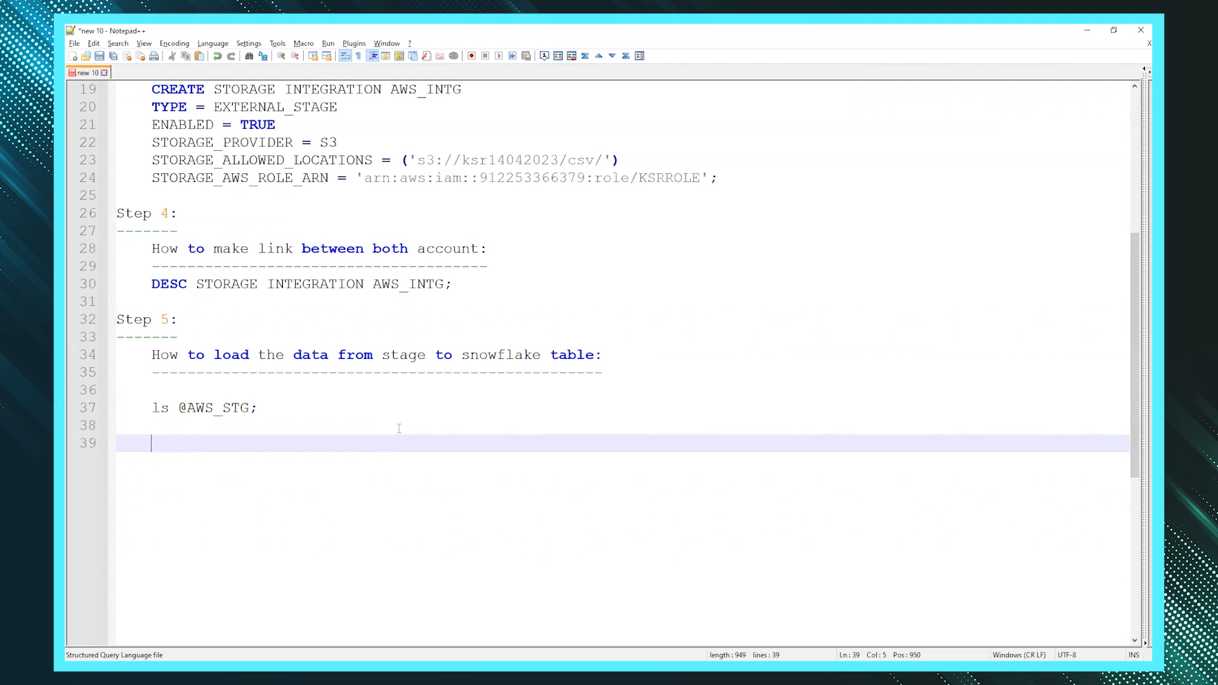
pyautogui.write('SELECT $1, $2, $3')
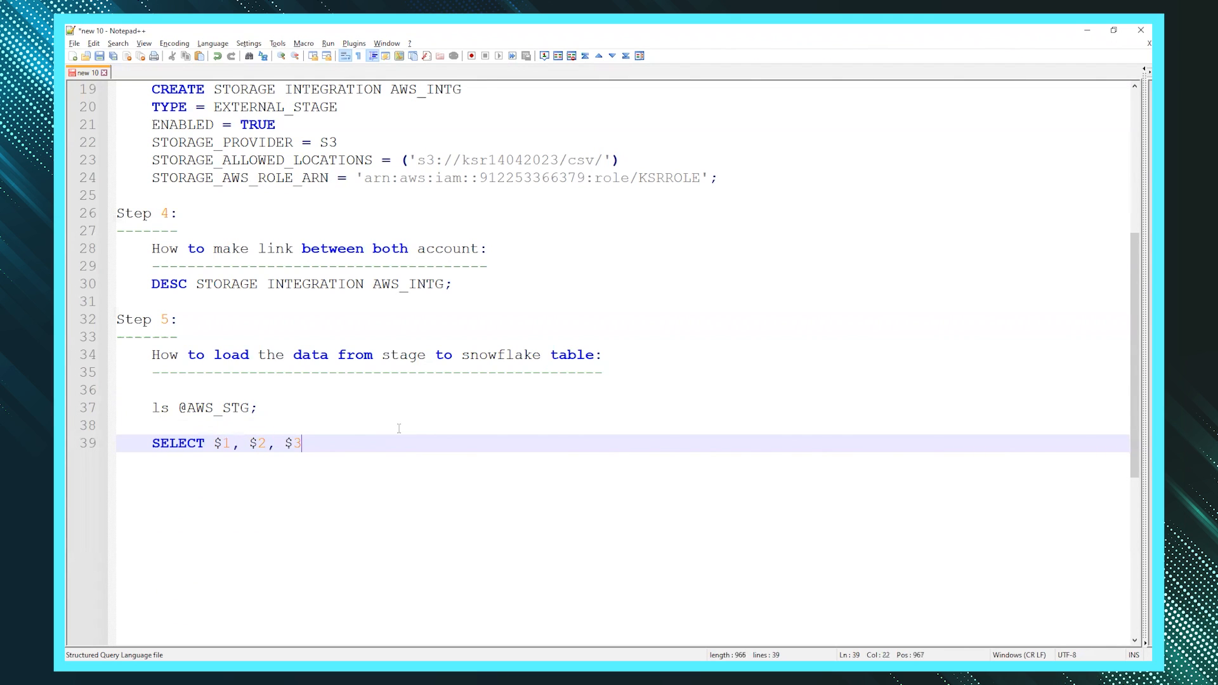
pyautogui.press('Return')
pyautogui.write('FROM ')
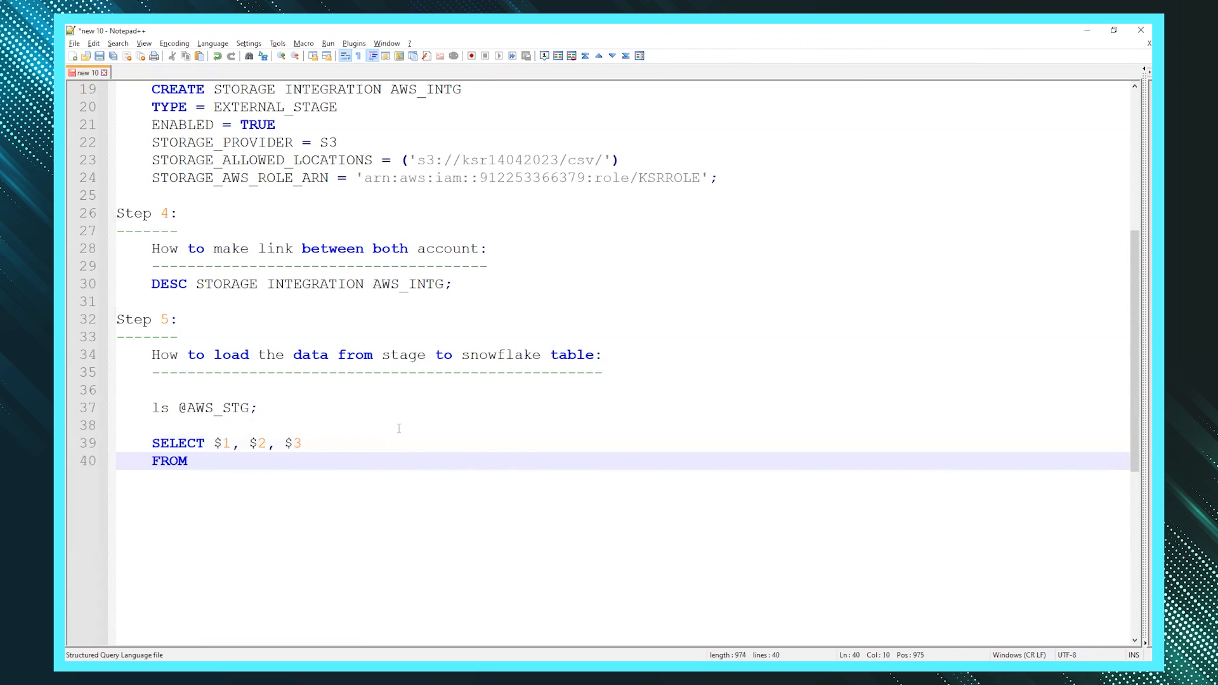
pyautogui.write('@')
pyautogui.doubleClick(216, 408)
pyautogui.click(223, 453)
pyautogui.write('AWS_STG')
pyautogui.write(';')
# - Copy the two-line SELECT query into the Snowflake AWS_LOAD worksheet
pyautogui.scroll(-1, 223, 453)
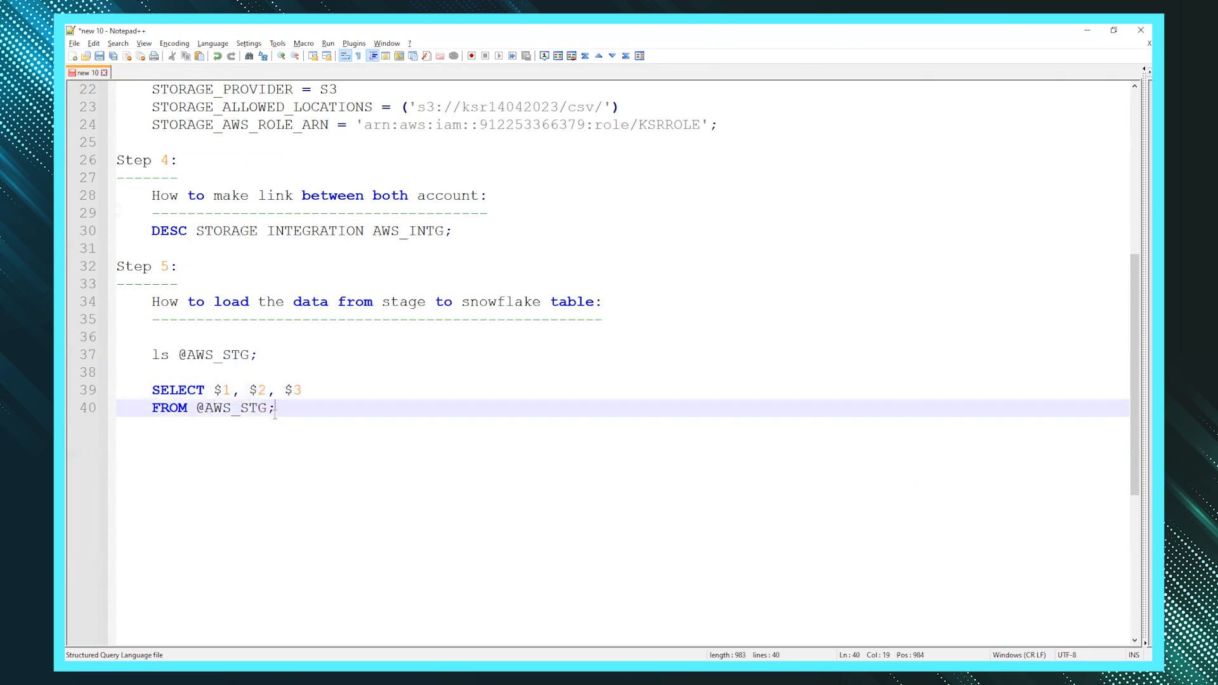
pyautogui.moveTo(132, 411); pyautogui.dragTo(131, 400)
pyautogui.hotkey('ctrl', 'c')
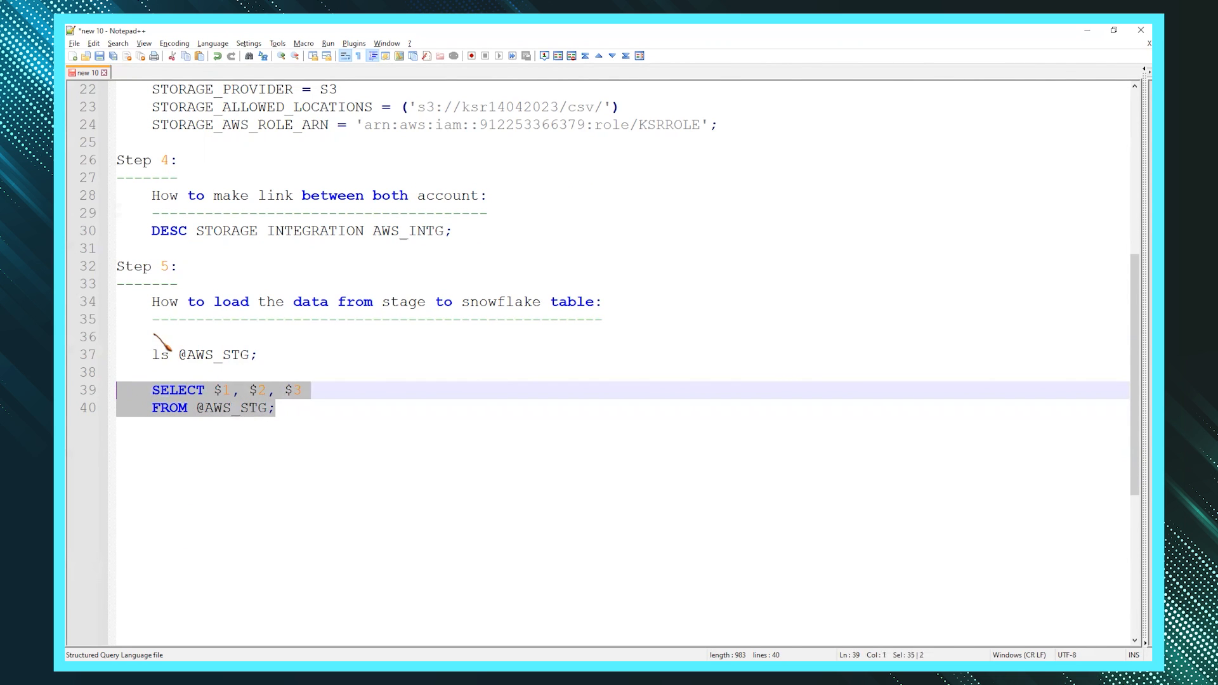
pyautogui.hotkey('alt', 'Tab')
pyautogui.click(217, 260)
pyautogui.hotkey('ctrl', 'v')
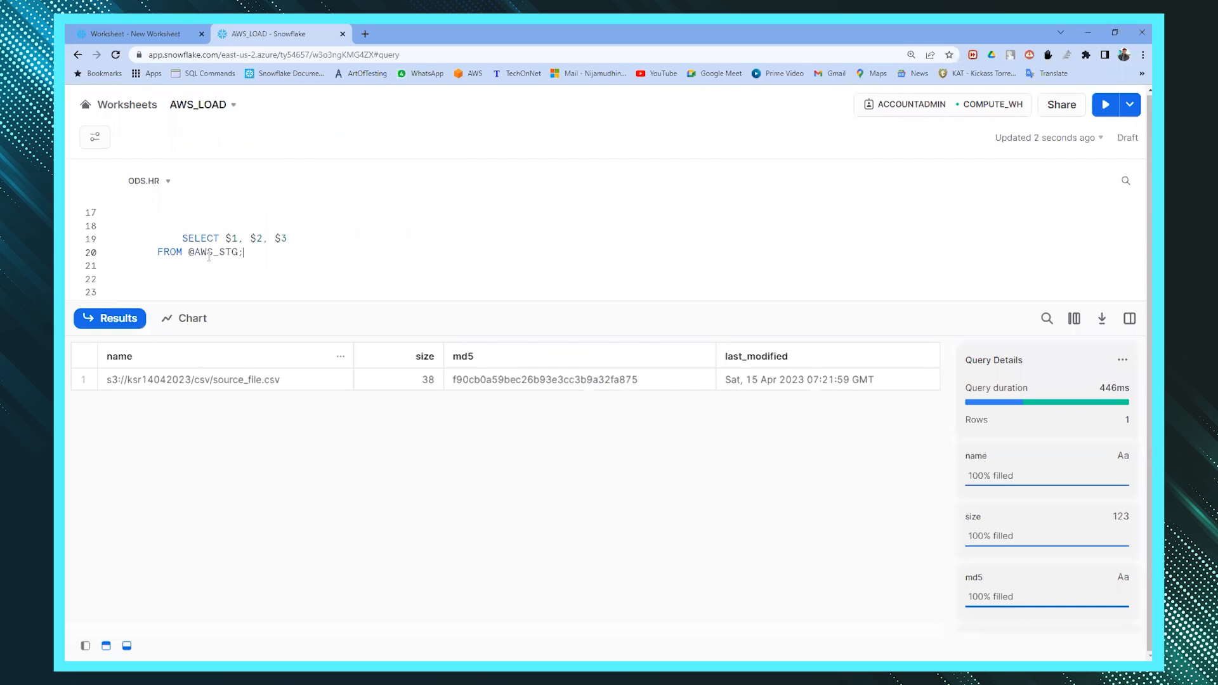
pyautogui.click(182, 238)
pyautogui.press('BackSpace')
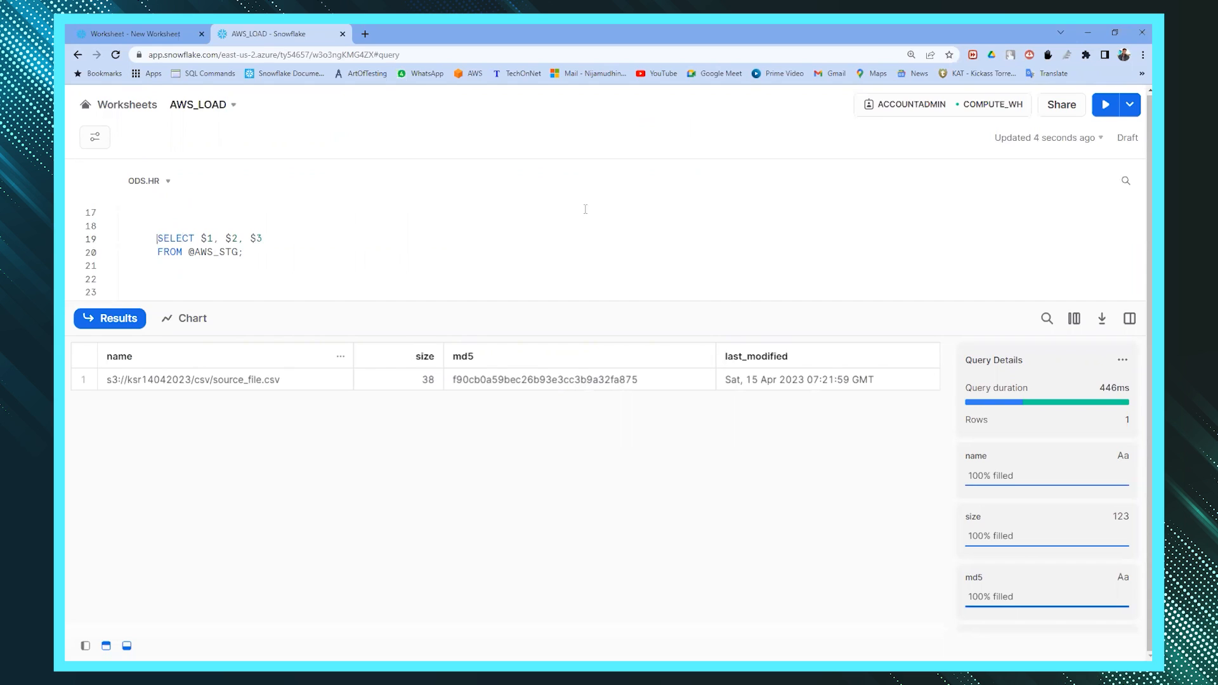
pyautogui.click(1104, 104)
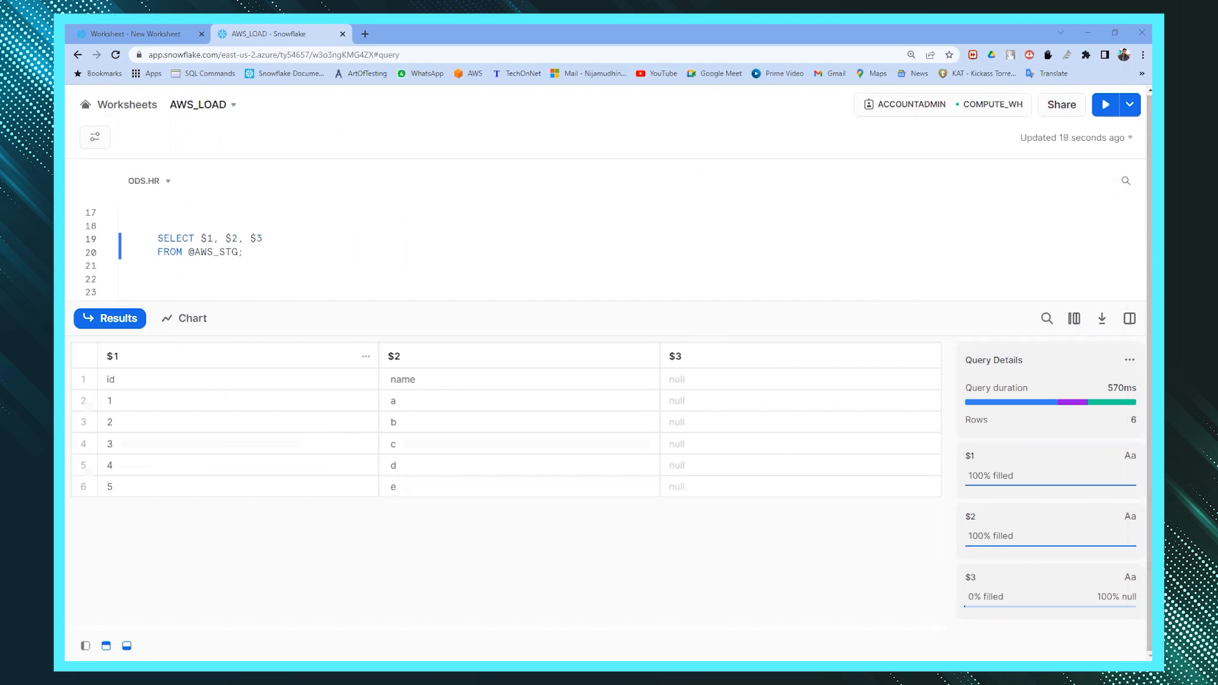
pyautogui.hotkey('alt', 'Tab')
pyautogui.moveTo(643, 255); pyautogui.dragTo(656, 256)
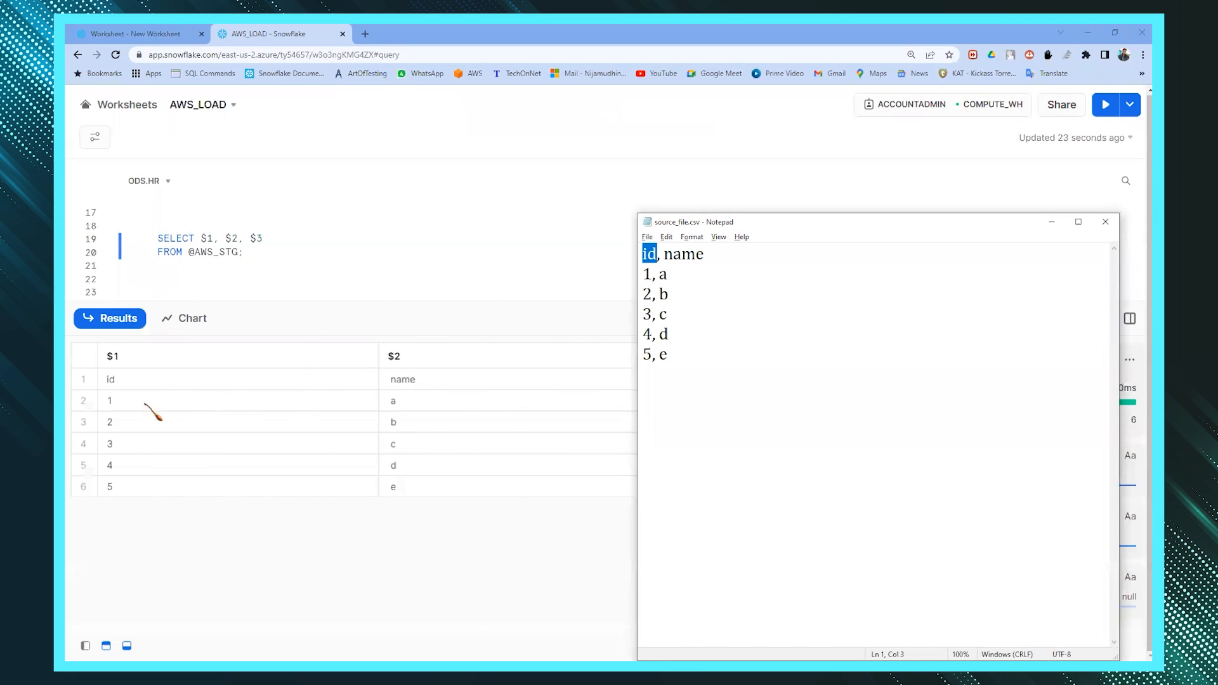
pyautogui.moveTo(661, 253); pyautogui.dragTo(705, 254)
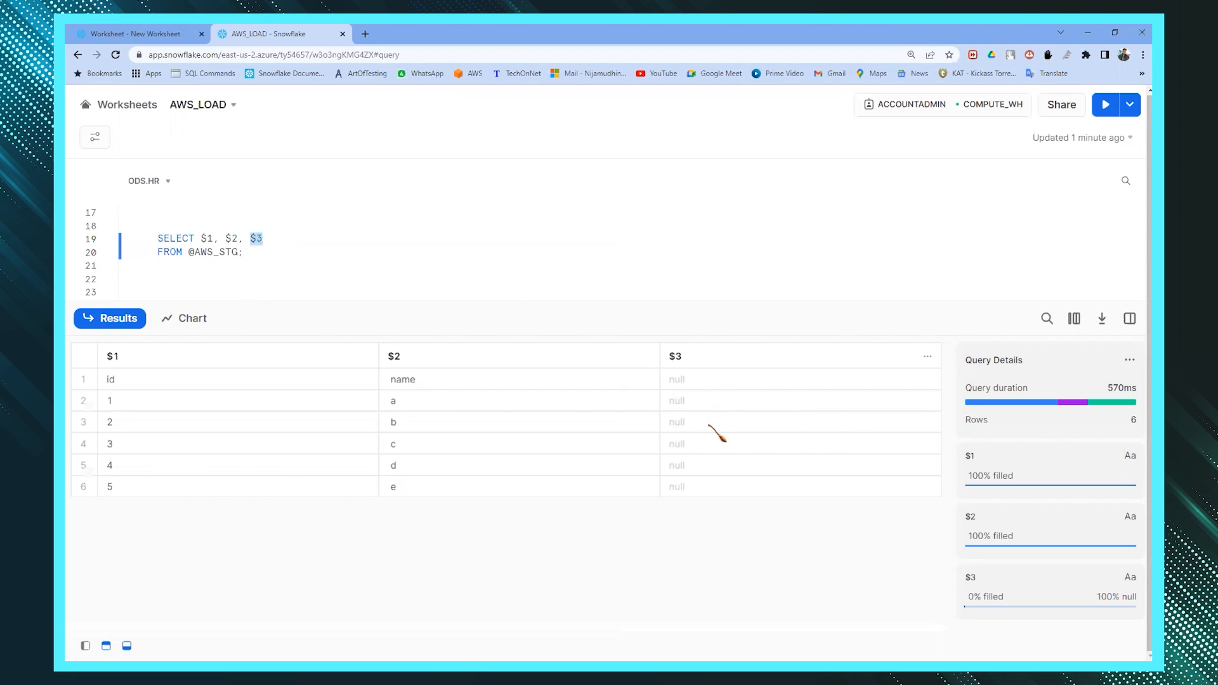
pyautogui.moveTo(240, 380); pyautogui.dragTo(429, 492)
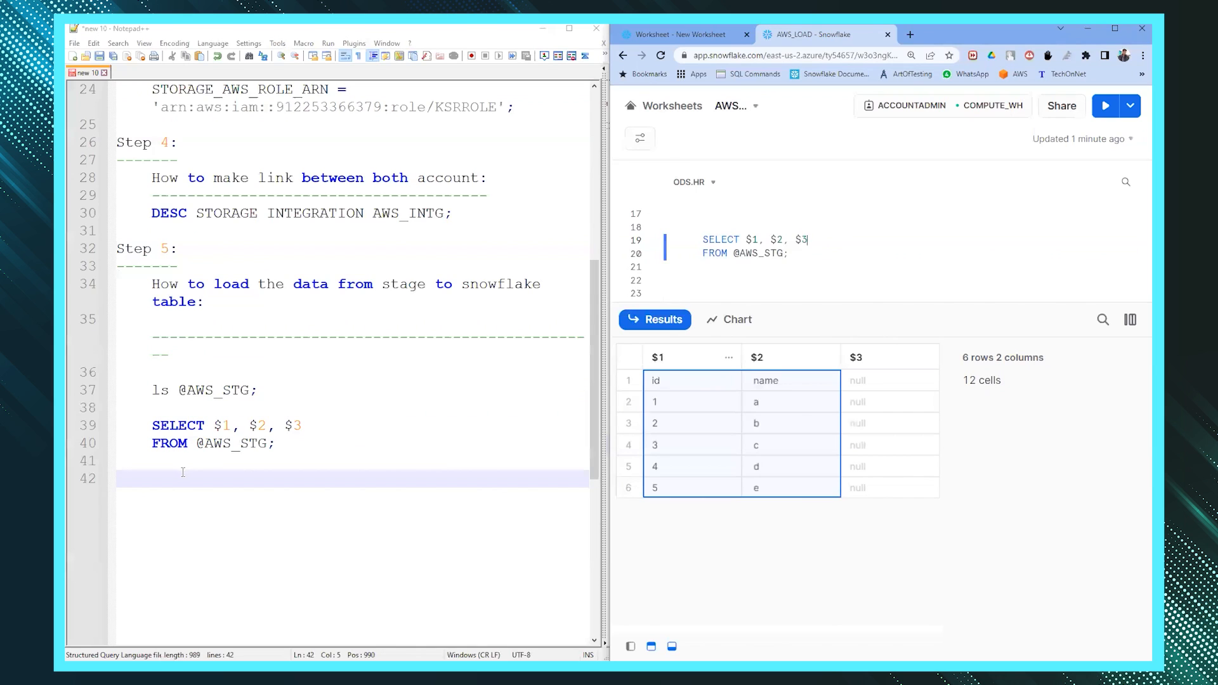
pyautogui.press('Return')
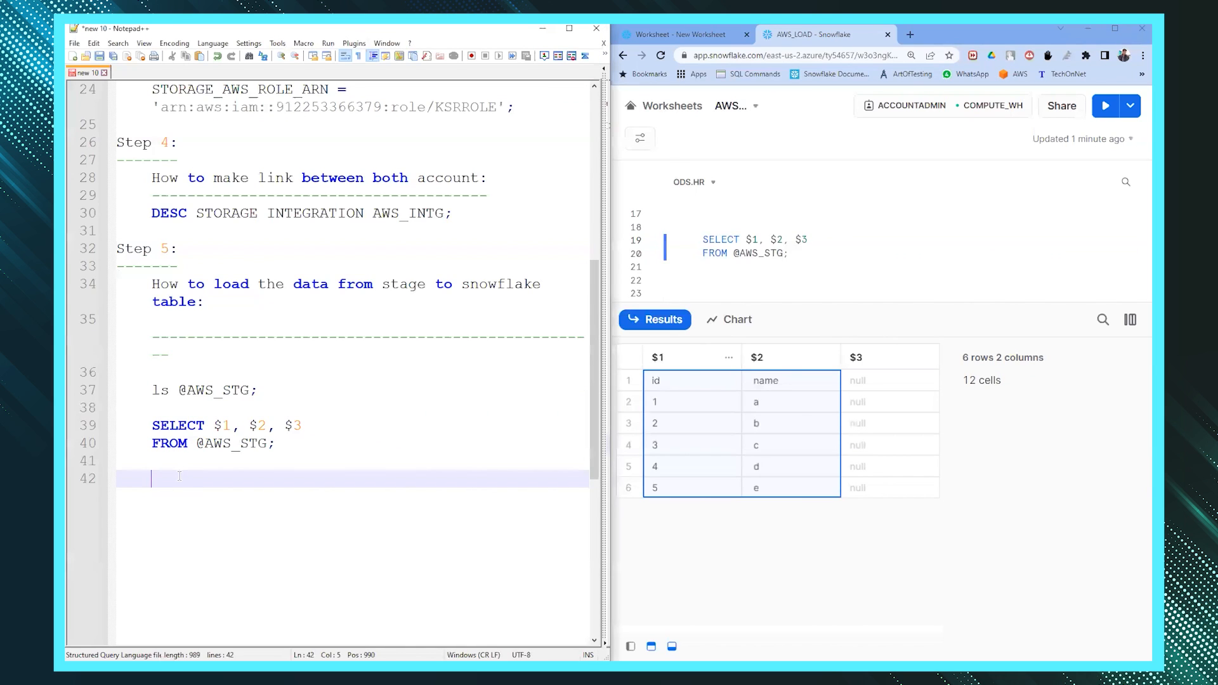
# - Write CREATE TABLE T1 (ID INT, NAME VARCHAR); in the Notepad++ script
pyautogui.scroll(-1, 562, 388)
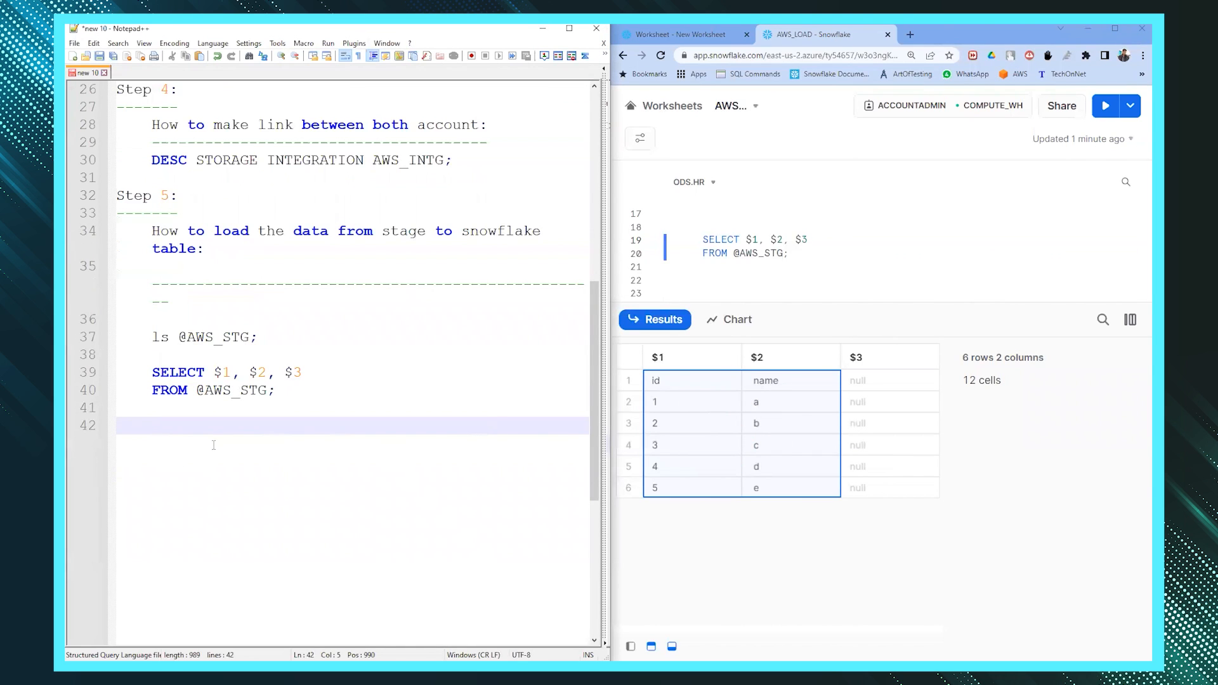
pyautogui.write('CREATE TABLE T1')
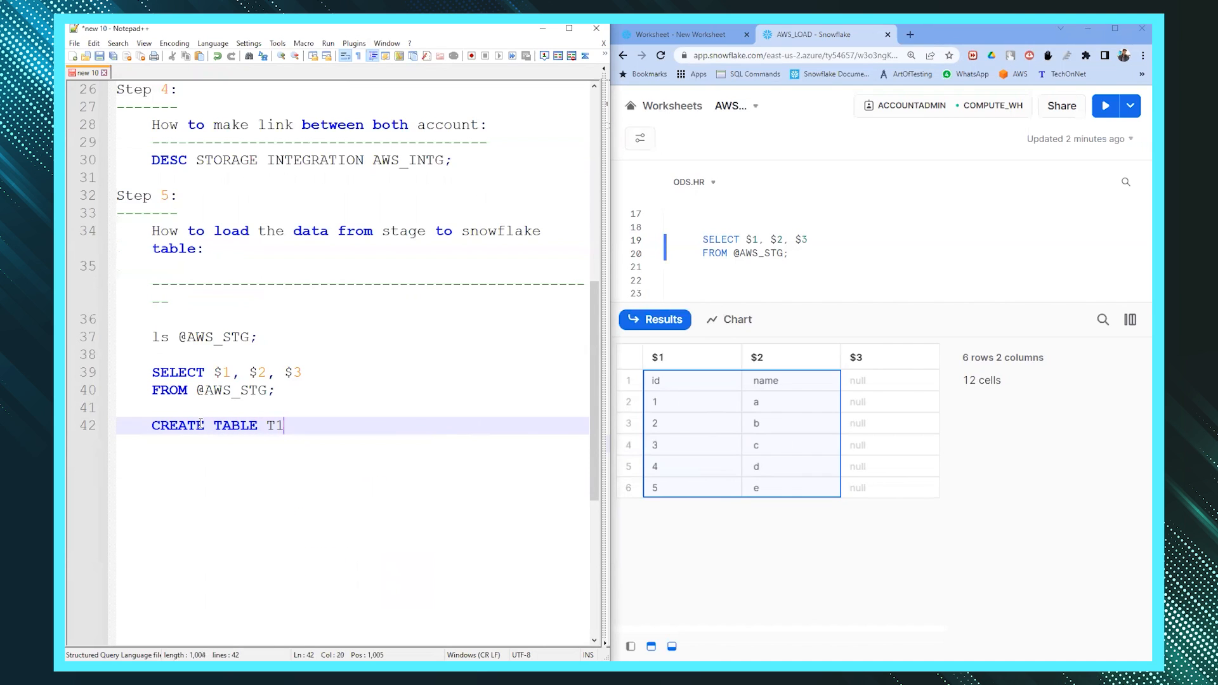
pyautogui.press('Return')
pyautogui.write('()ID, NAME')
pyautogui.press('Left')
pyautogui.press('Left')
pyautogui.press('Left')
pyautogui.press('Left')
pyautogui.press('Left')
pyautogui.press('Left')
pyautogui.write('INT')
pyautogui.press('Right')
pyautogui.press('Right')
pyautogui.press('Right')
pyautogui.press('Right')
pyautogui.press('Right')
pyautogui.press('Right')
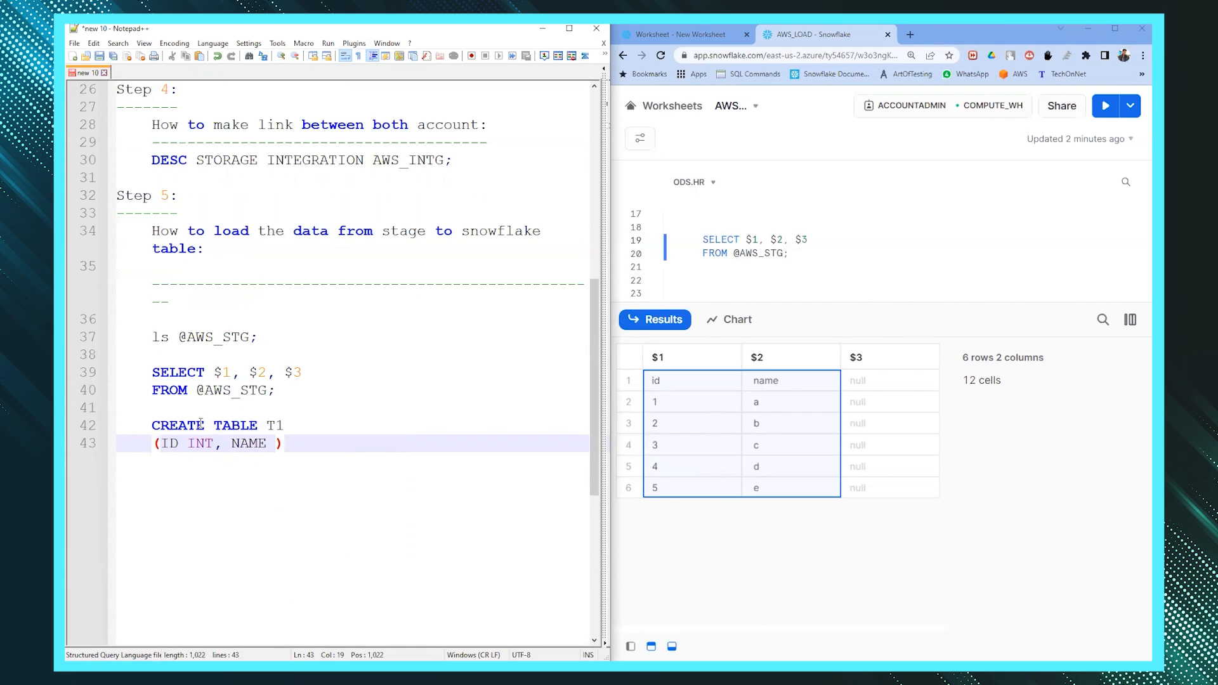
pyautogui.write('VARCHAR);')
# - Copy the CREATE TABLE statement into the Snowflake worksheet and run it to create T1
pyautogui.hotkey('shift', 'Up')
pyautogui.hotkey('shift', 'Home')
pyautogui.hotkey('ctrl', 'c')
pyautogui.click(712, 293)
pyautogui.hotkey('ctrl', 'v')
pyautogui.hotkey('ctrl', 'Return')
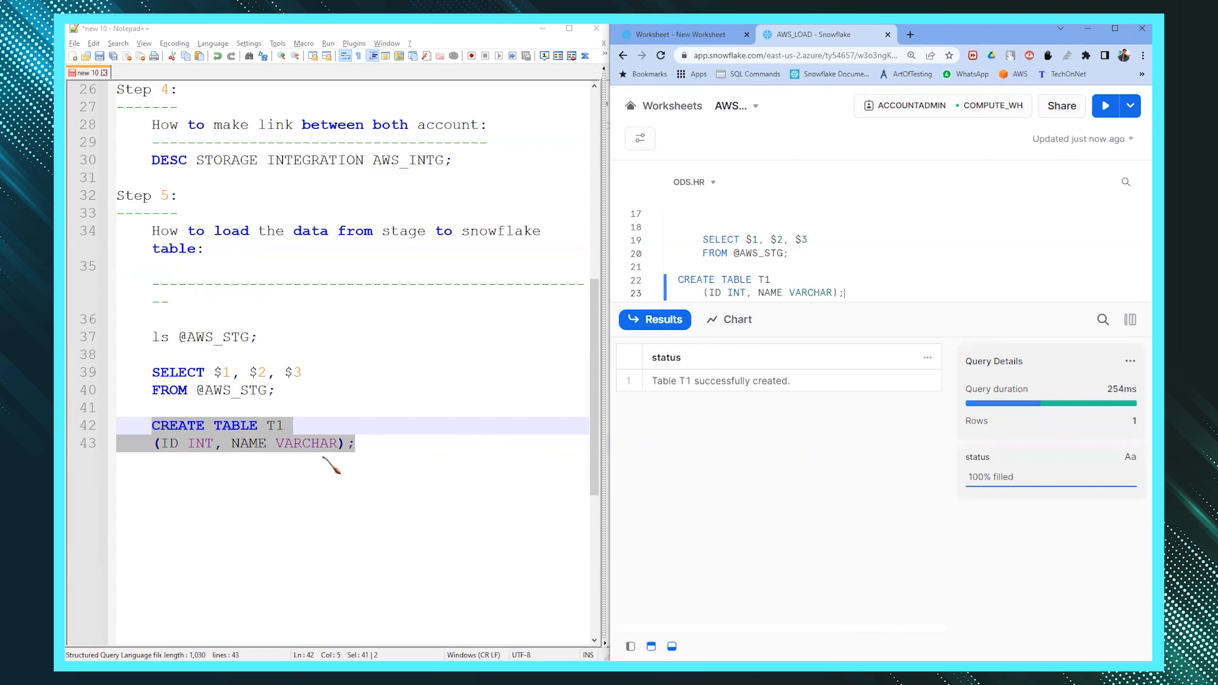
pyautogui.scroll(-1, 308, 466)
pyautogui.scroll(-1, 321, 460)
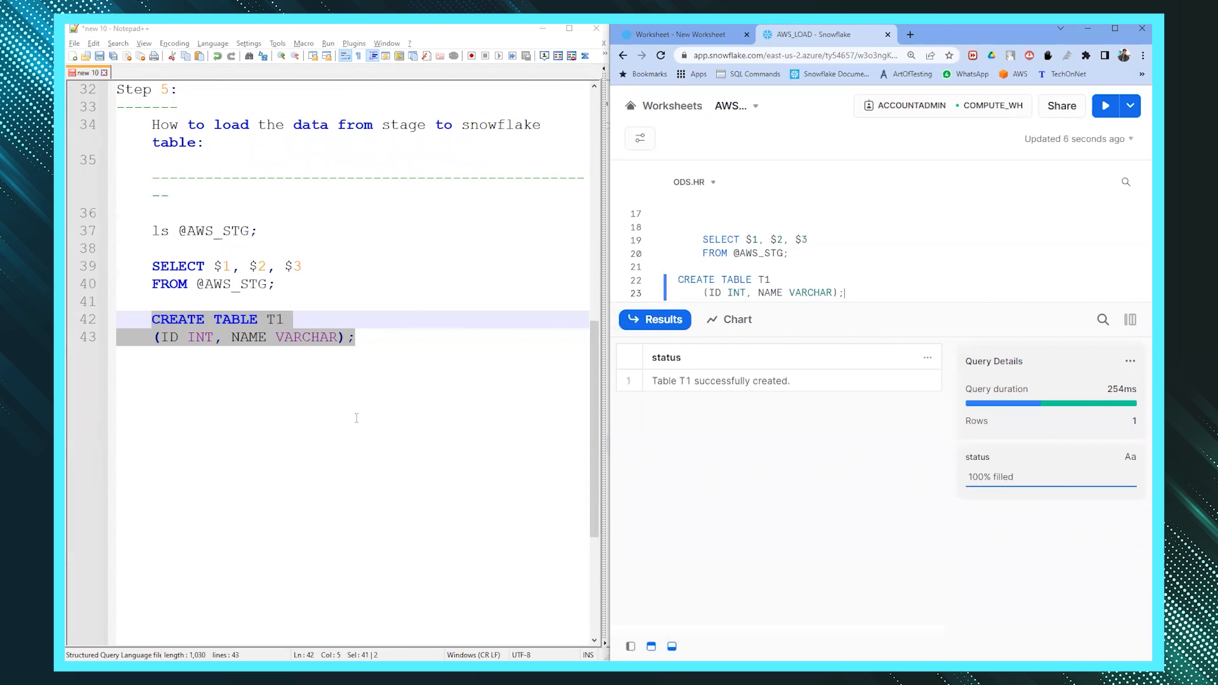
pyautogui.scroll(2, 355, 422)
pyautogui.scroll(-1, 355, 380)
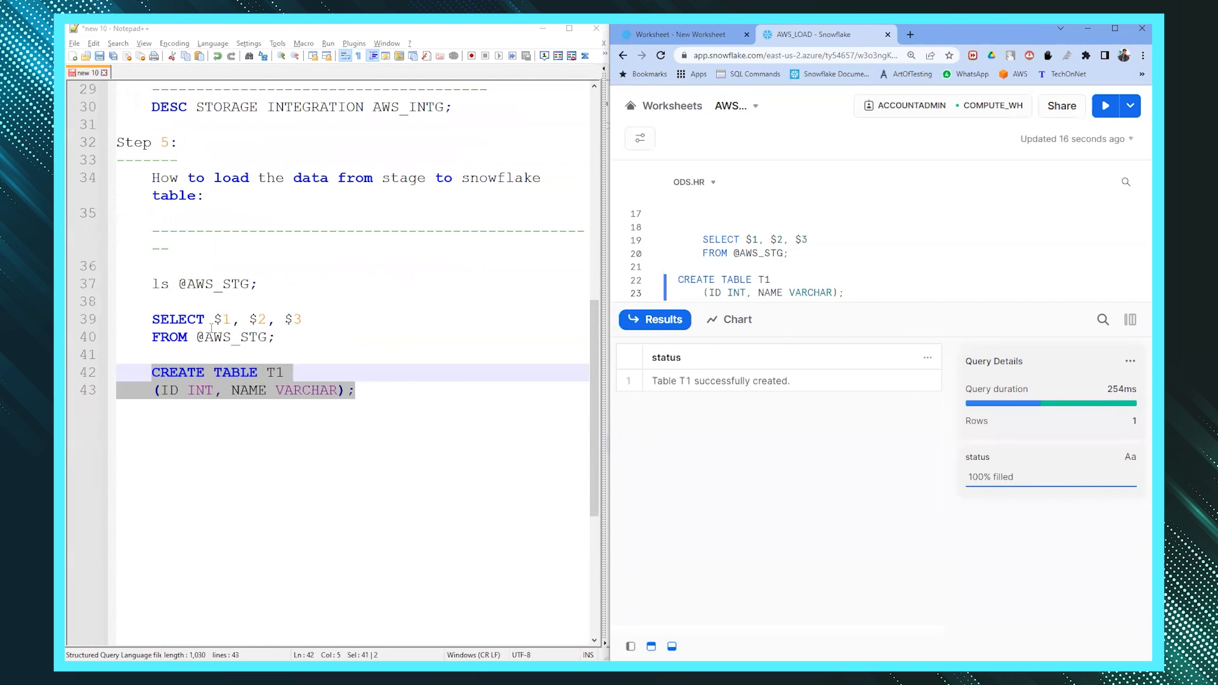
# - Add a 'Copy Command:' heading with a dashed underline below the table statement
pyautogui.click(366, 388)
pyautogui.press('Return')
pyautogui.press('Return')
pyautogui.write('Copy Command:')
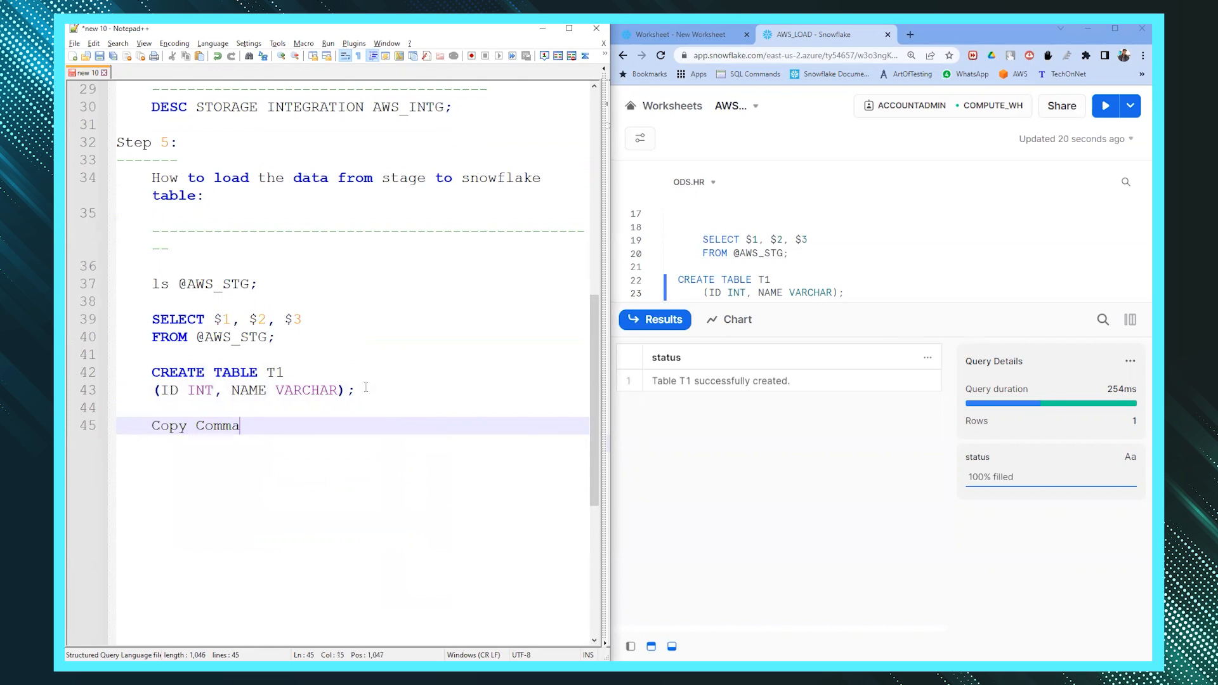
pyautogui.press('Return')
pyautogui.write('-------------')
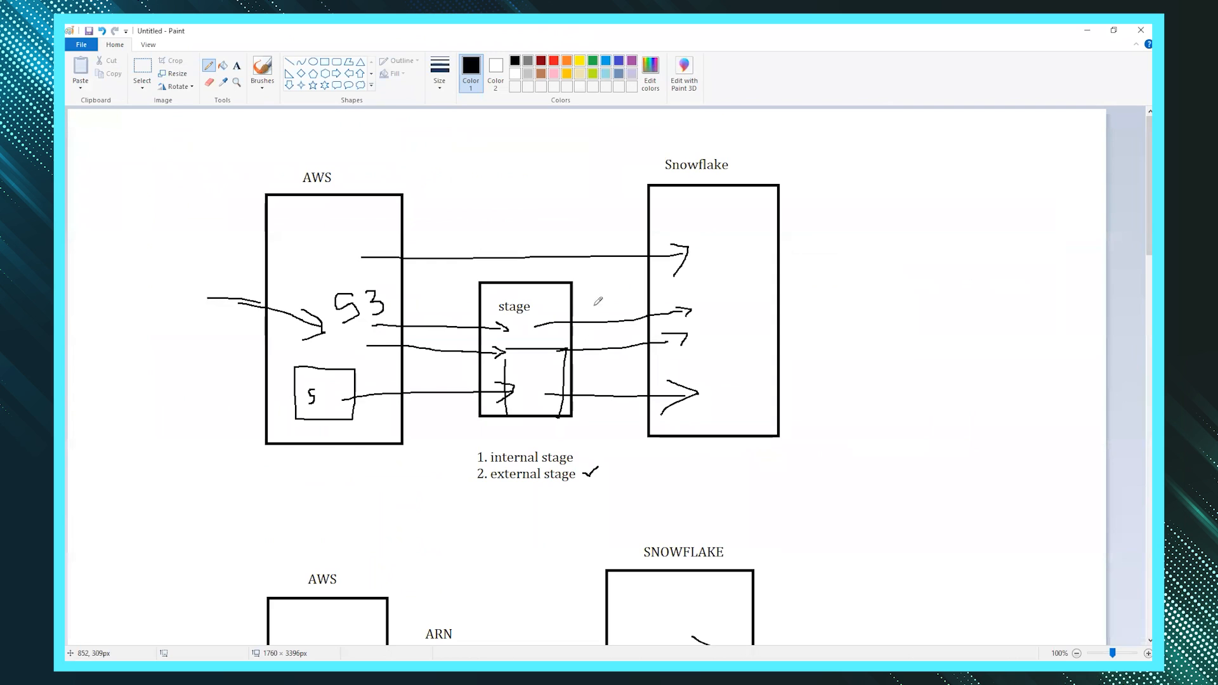
pyautogui.moveTo(548, 308); pyautogui.dragTo(722, 268)
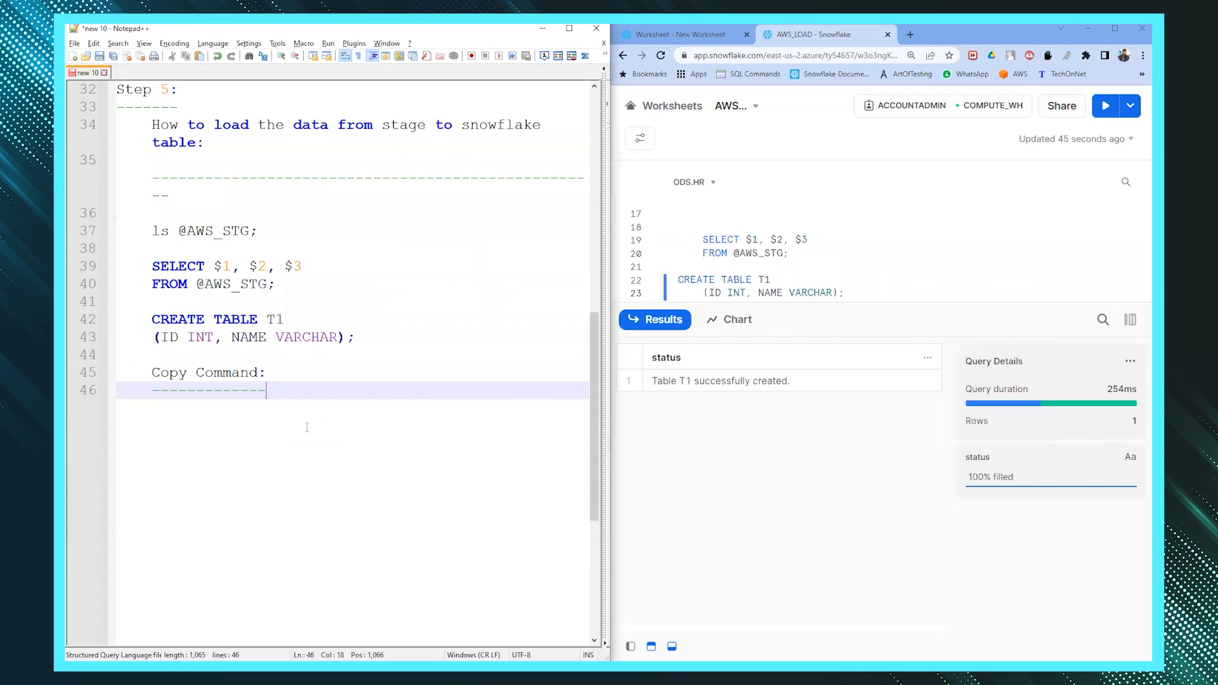
pyautogui.press('Return')
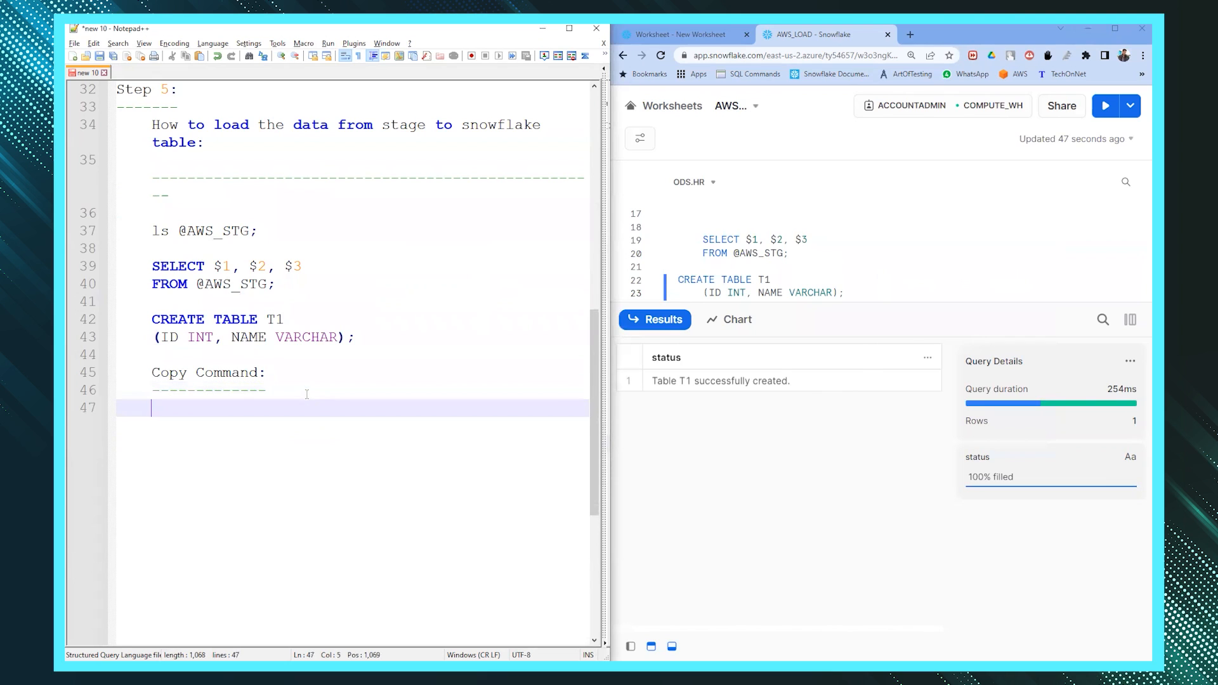
pyautogui.press('Return')
pyautogui.write('COPY INT')
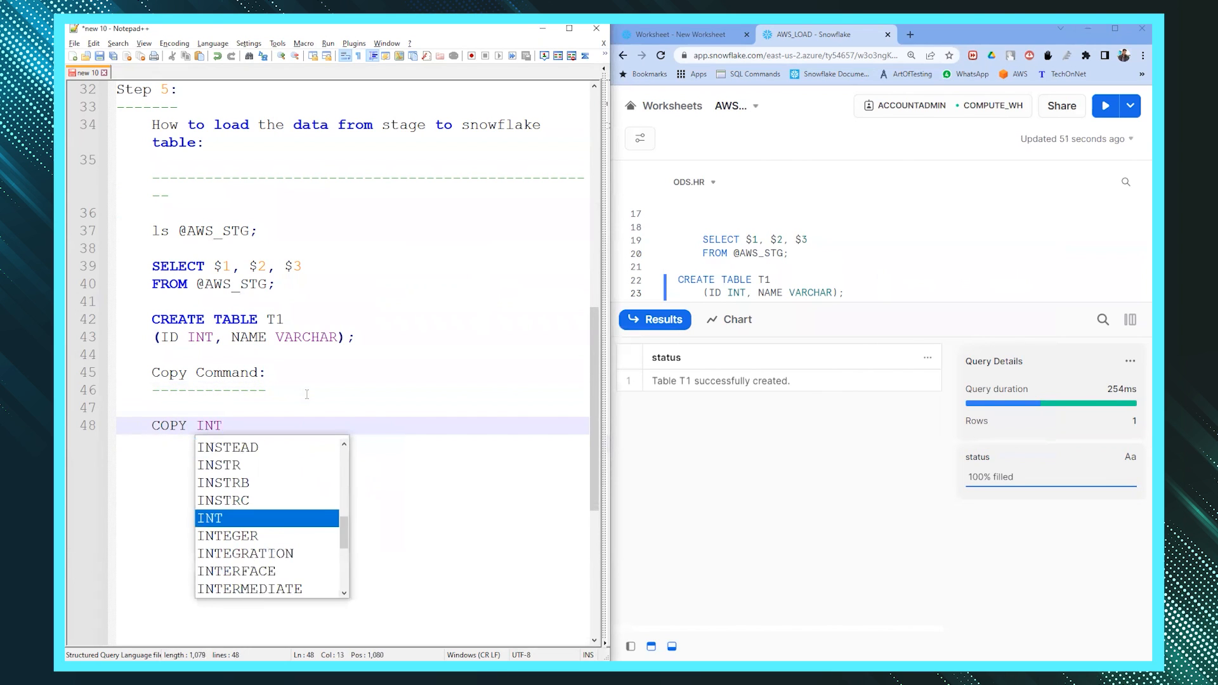
pyautogui.write('O T1')
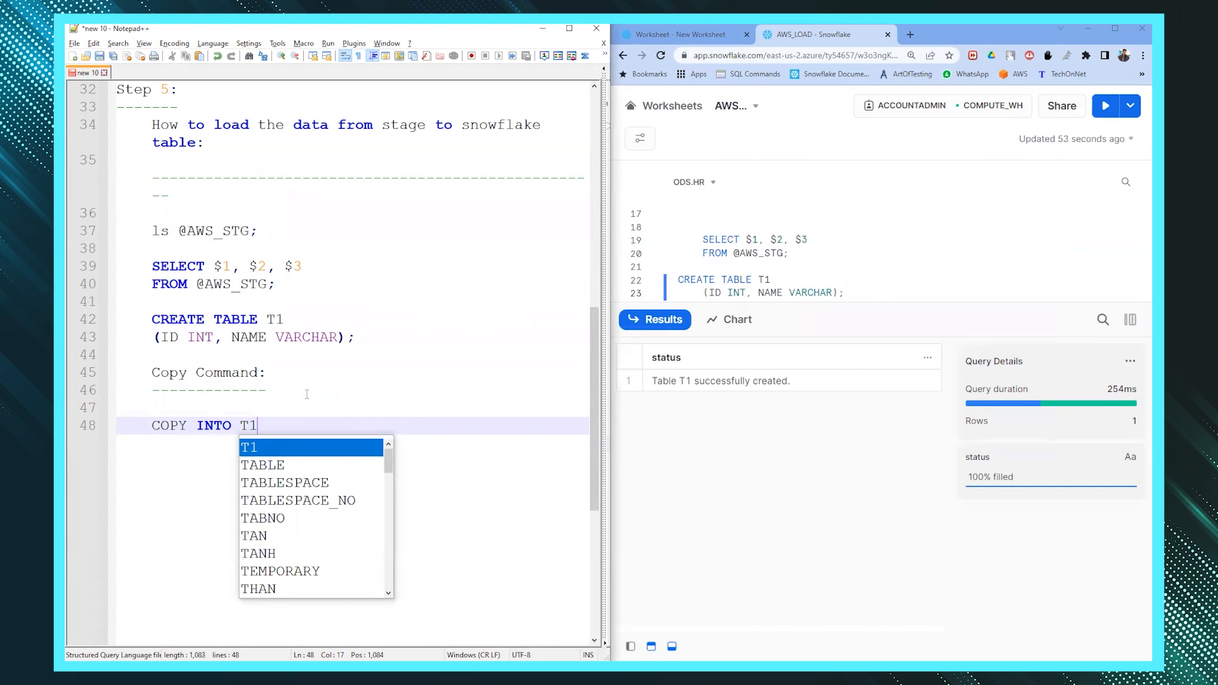
pyautogui.press('Return')
pyautogui.press('Return')
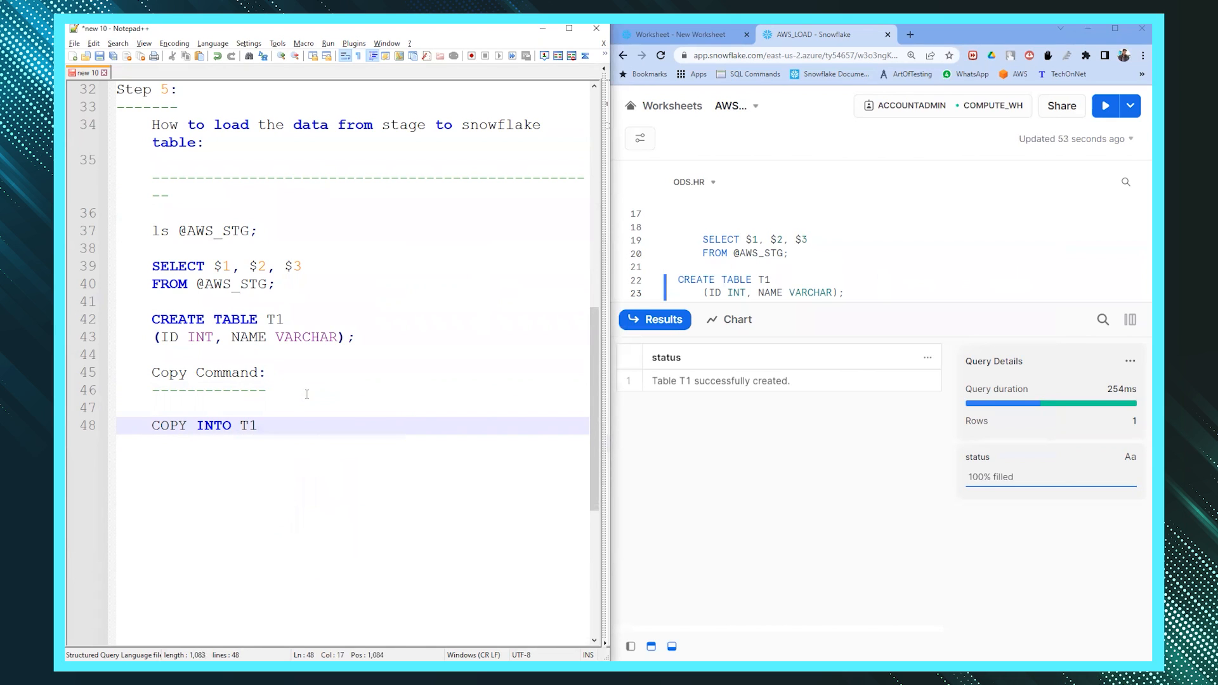
pyautogui.write('FROM ')
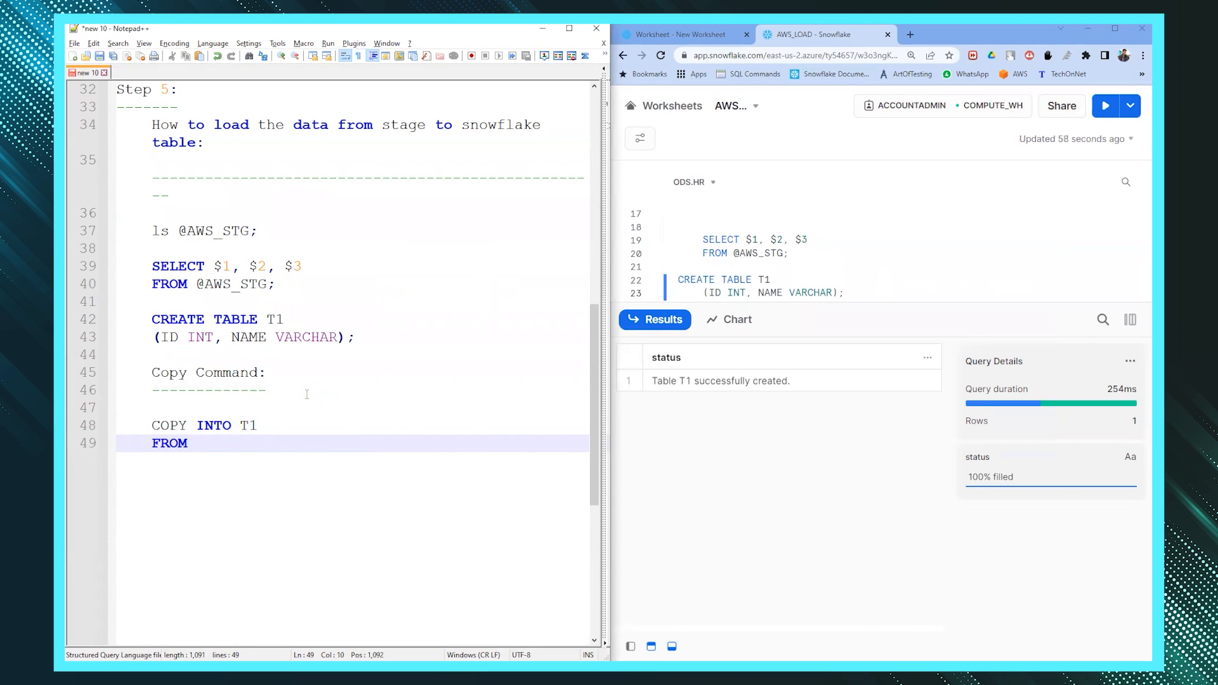
pyautogui.write('@')
pyautogui.doubleClick(236, 284)
pyautogui.hotkey('ctrl', 'c')
pyautogui.click(233, 440)
pyautogui.hotkey('ctrl', 'v')
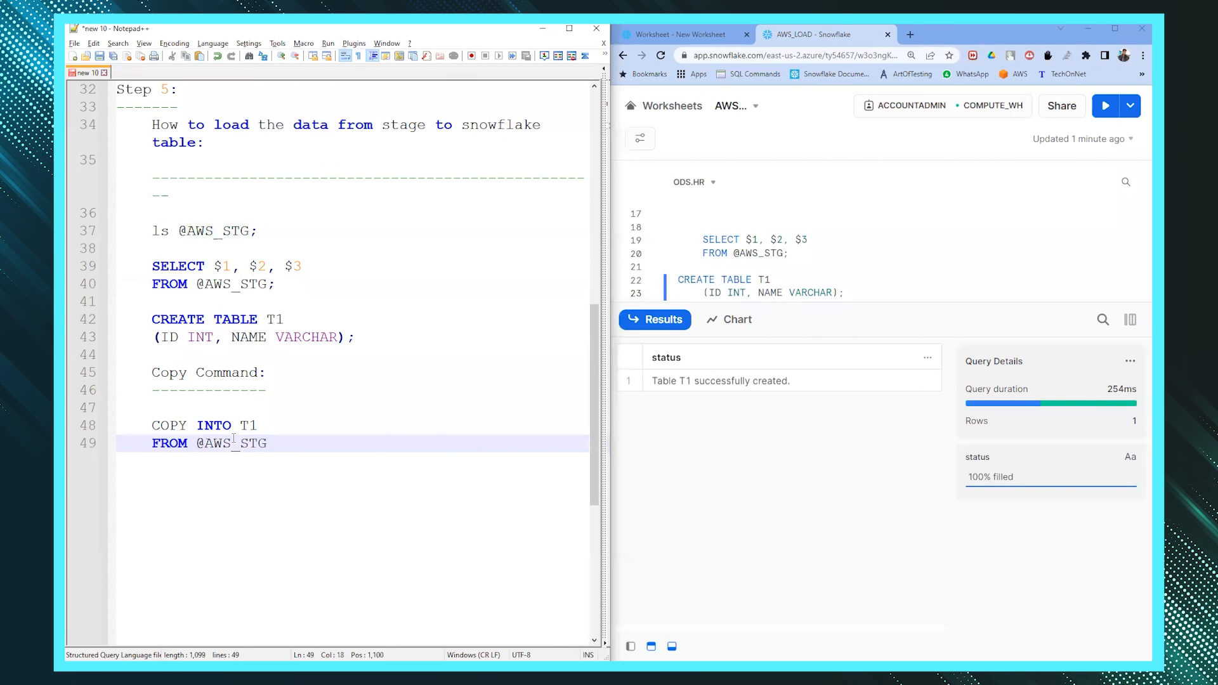
pyautogui.write(';')
pyautogui.click(263, 435)
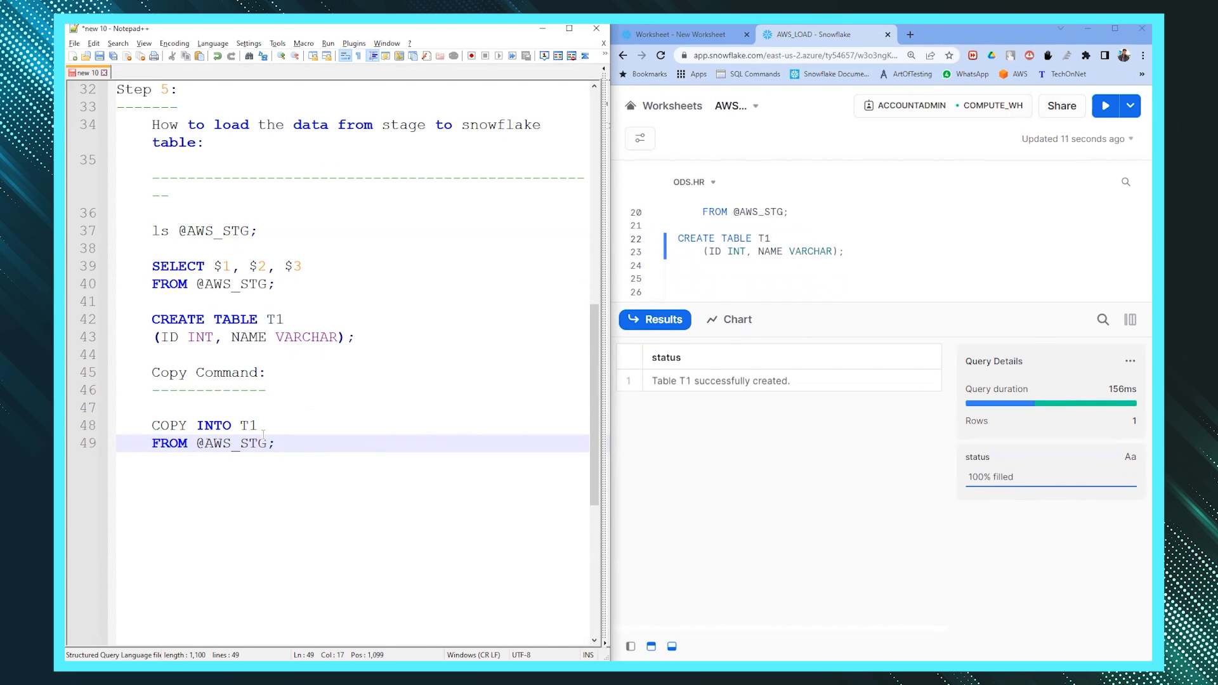
pyautogui.moveTo(293, 443); pyautogui.dragTo(118, 408)
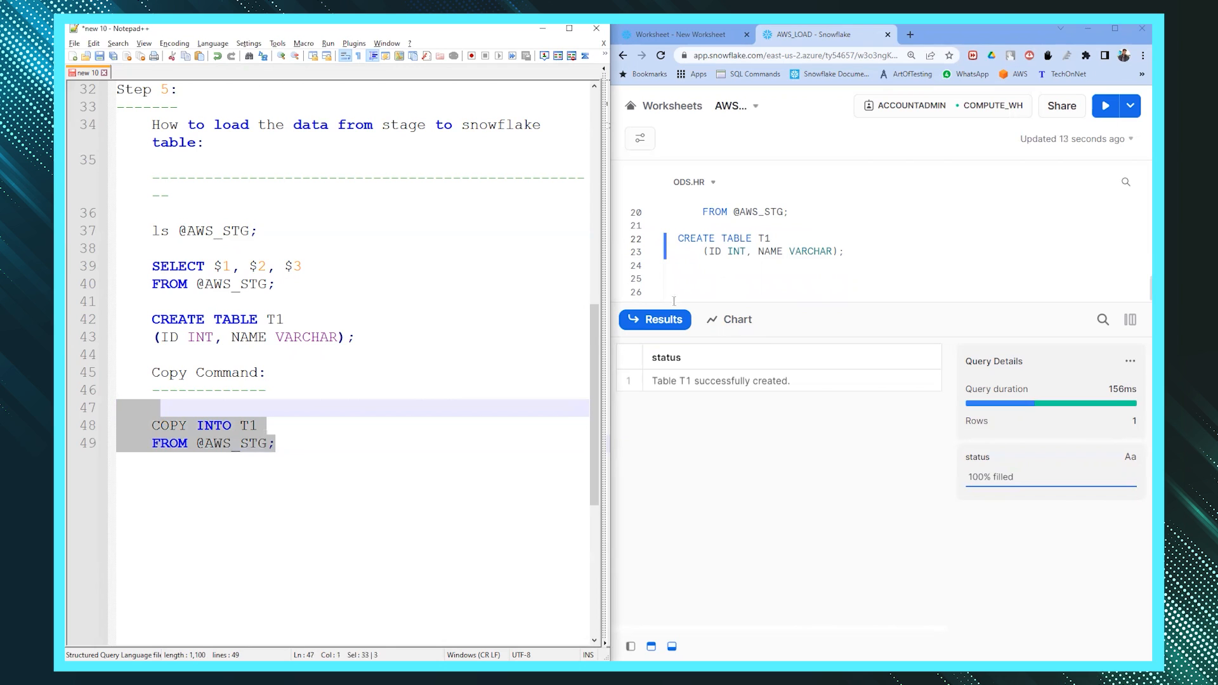
# - Paste the COPY INTO T1 statement into the Snowflake worksheet and run it
pyautogui.click(704, 297)
pyautogui.hotkey('ctrl', 'v')
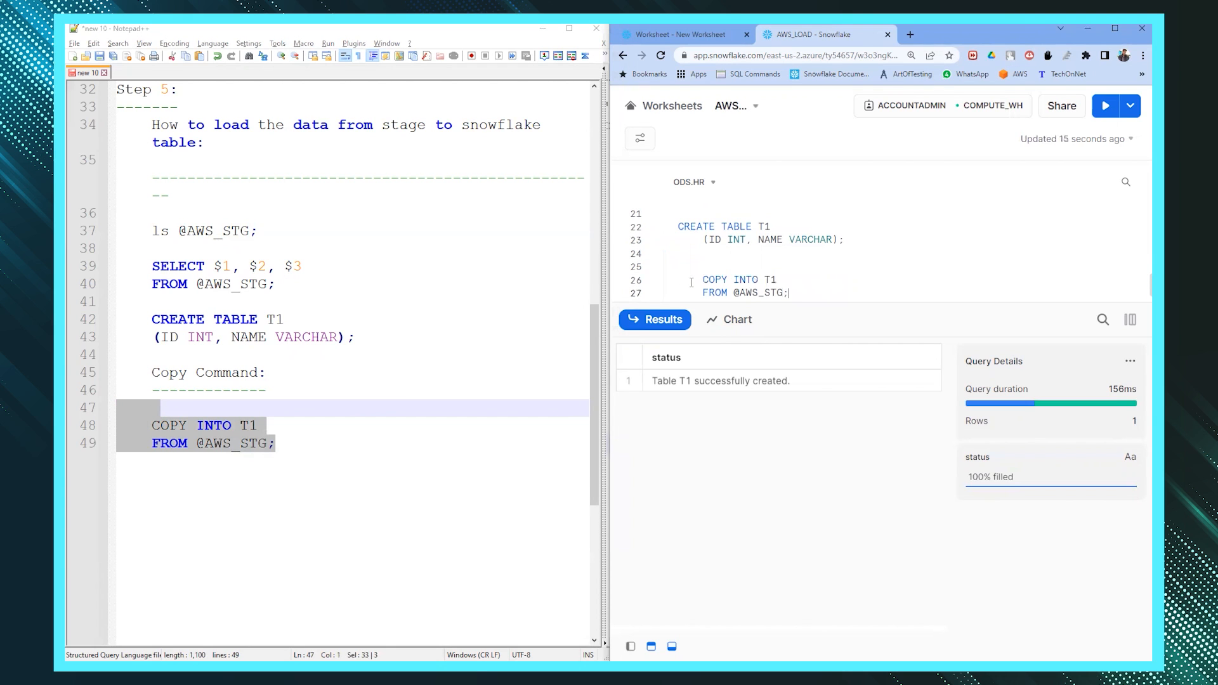
pyautogui.hotkey('ctrl', 'Return')
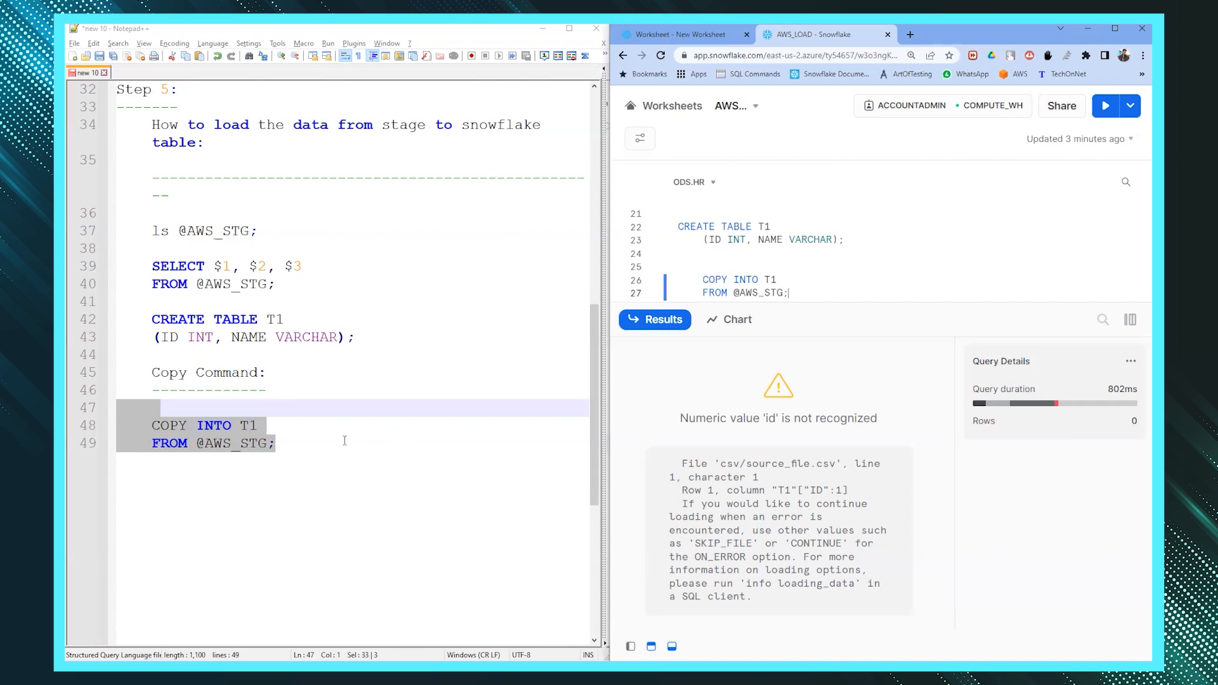
# - Compare the 'id' error with source_file.csv's id, name header row and the INT ID column
pyautogui.scroll(-1, 344, 442)
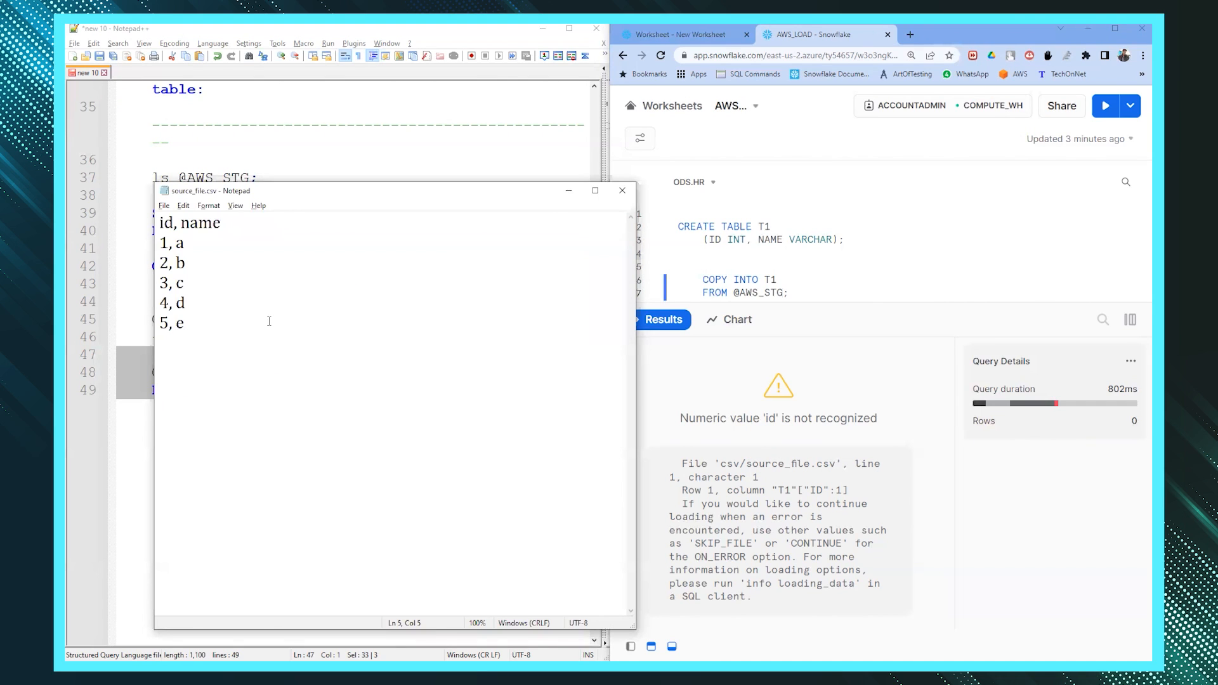
pyautogui.moveTo(186, 328); pyautogui.dragTo(153, 226)
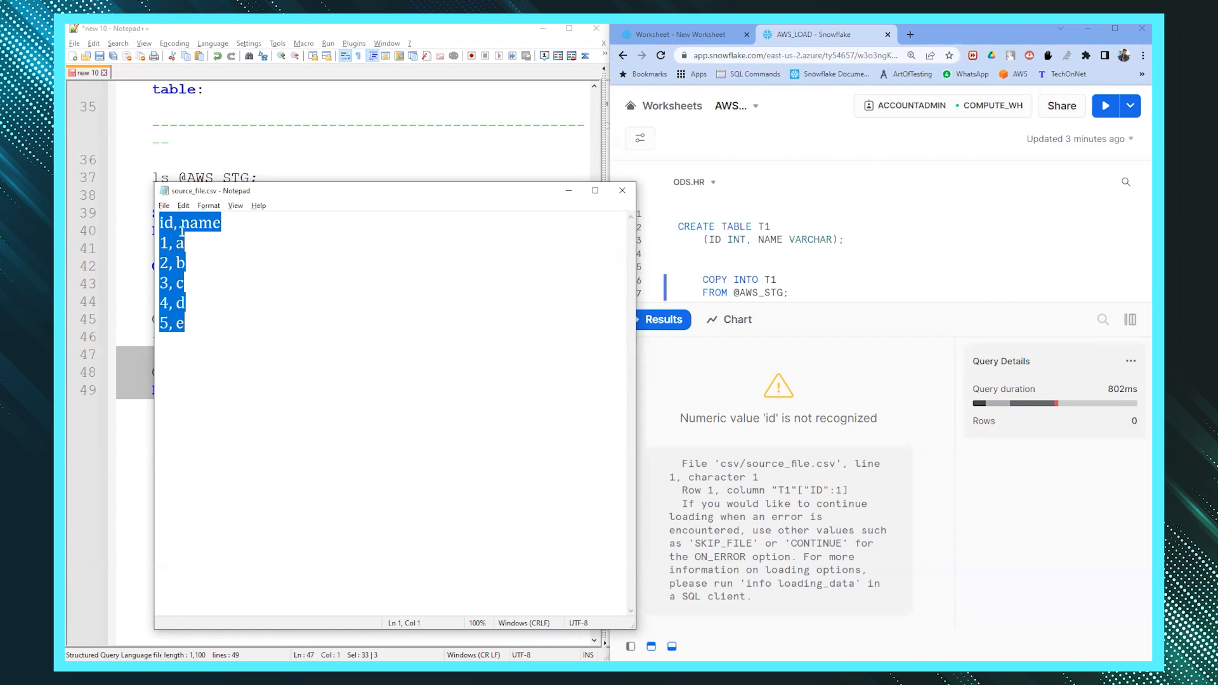
pyautogui.moveTo(236, 223); pyautogui.dragTo(160, 222)
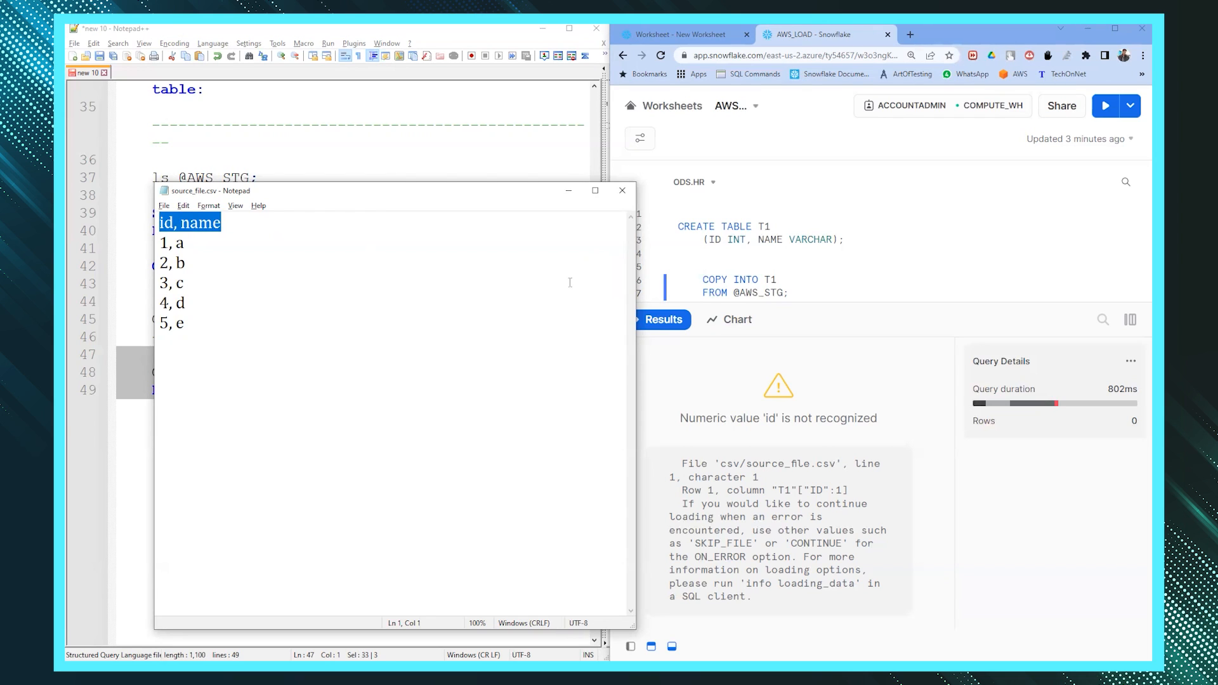
pyautogui.doubleClick(770, 418)
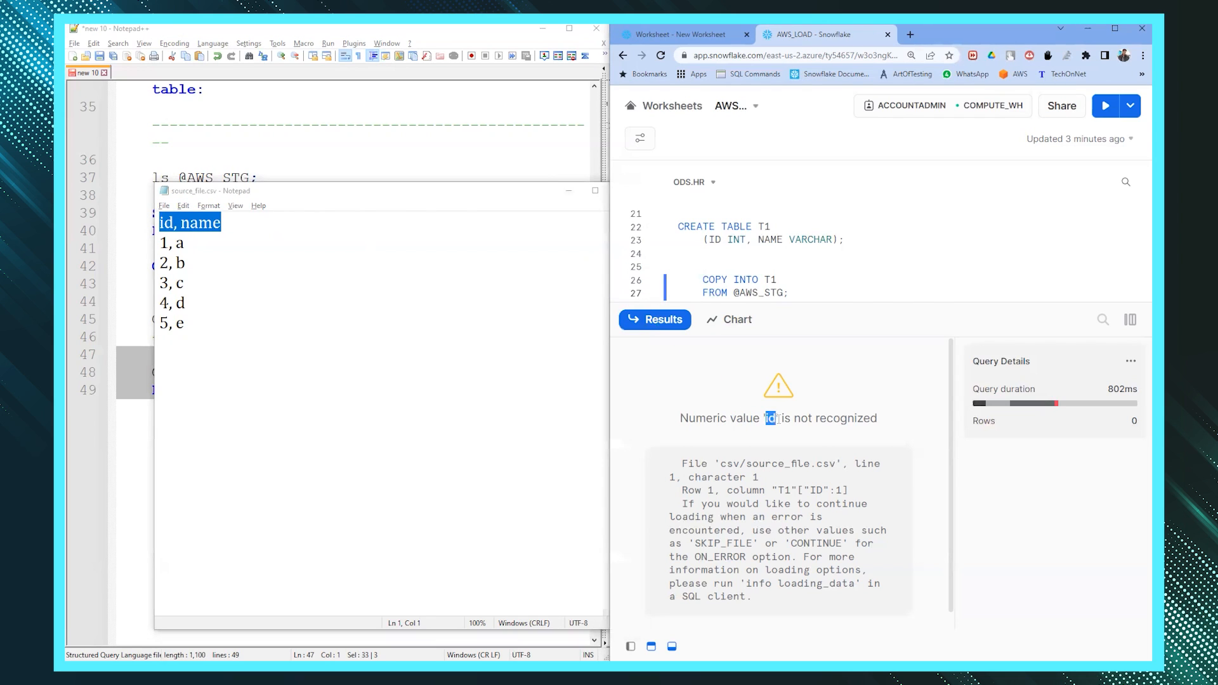
pyautogui.doubleClick(736, 239)
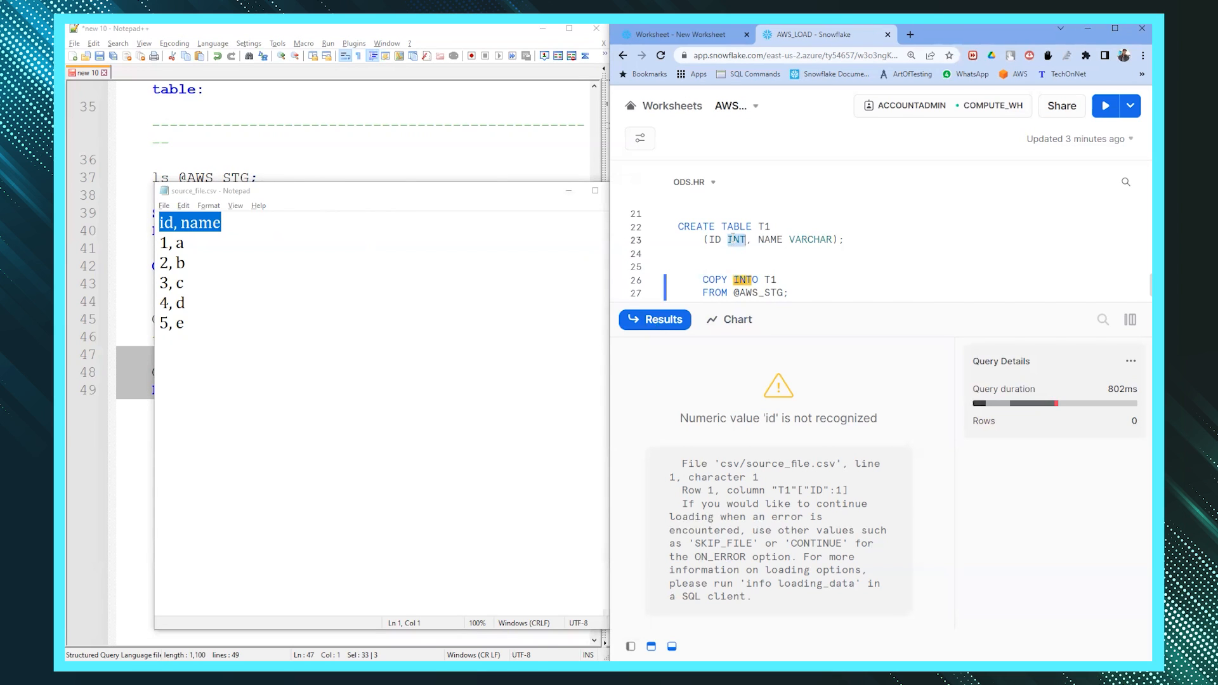
pyautogui.doubleClick(769, 418)
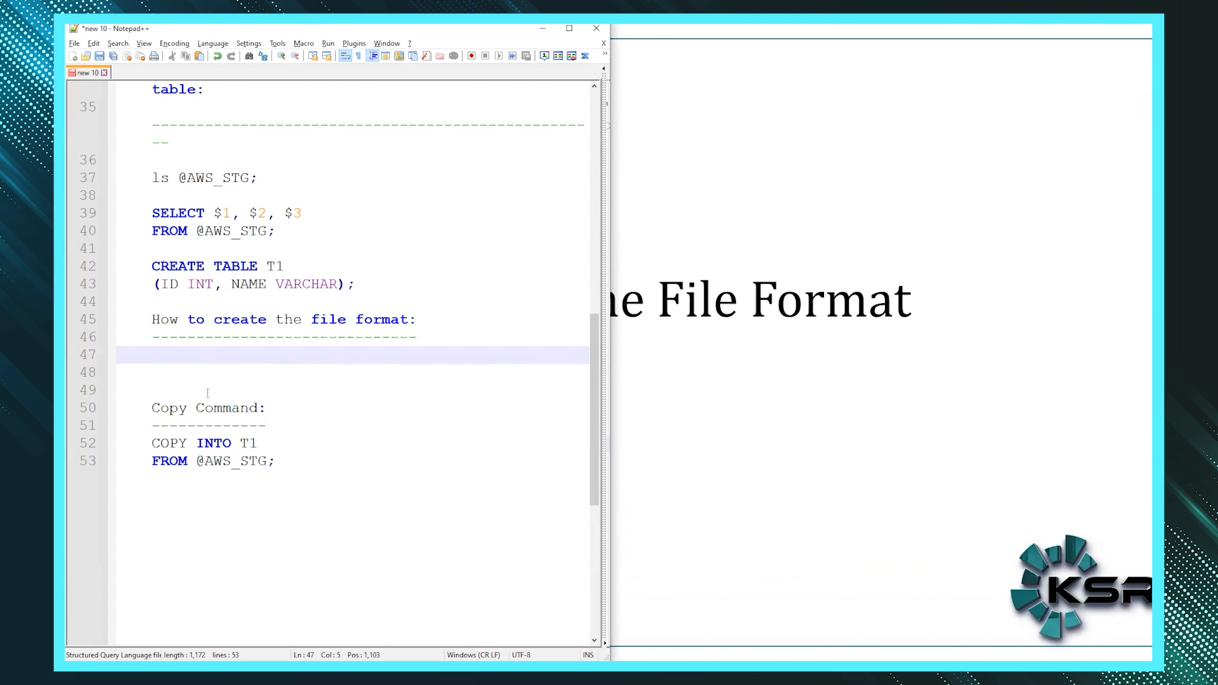
# - Draft CREATE FILE FORMAT CSV with TYPE = CSV and place source_file.csv beside the script
pyautogui.write('CREAT F')
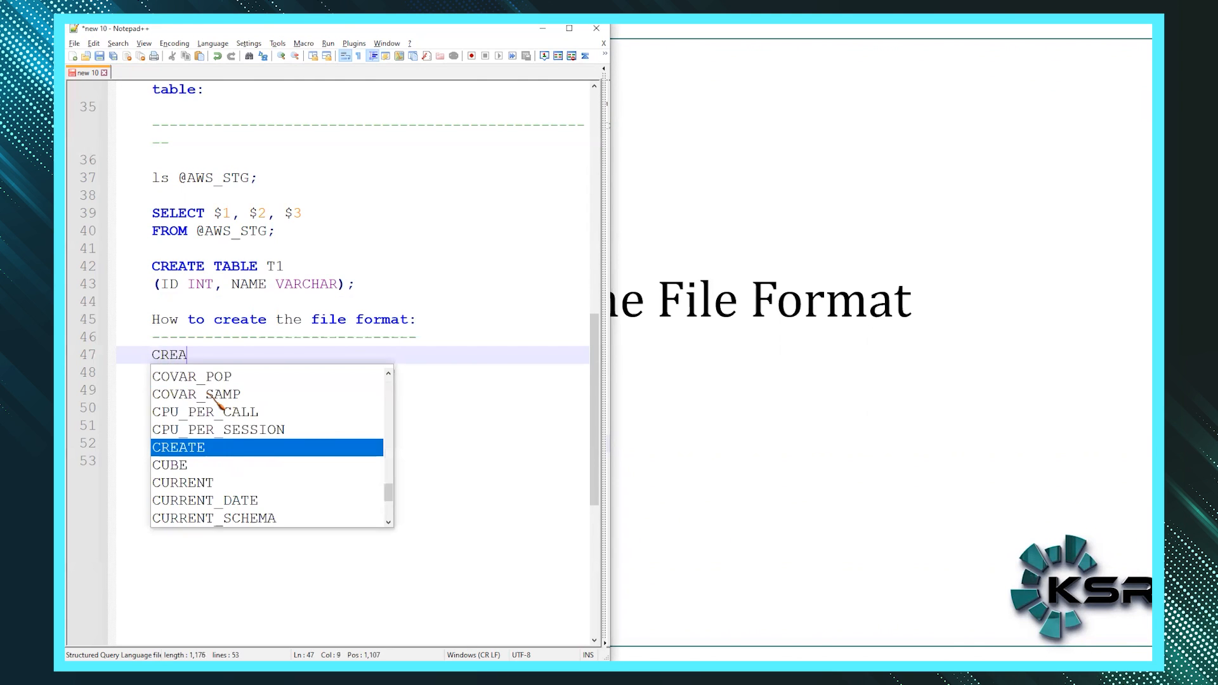
pyautogui.press('BackSpace')
pyautogui.press('BackSpace')
pyautogui.write('E')
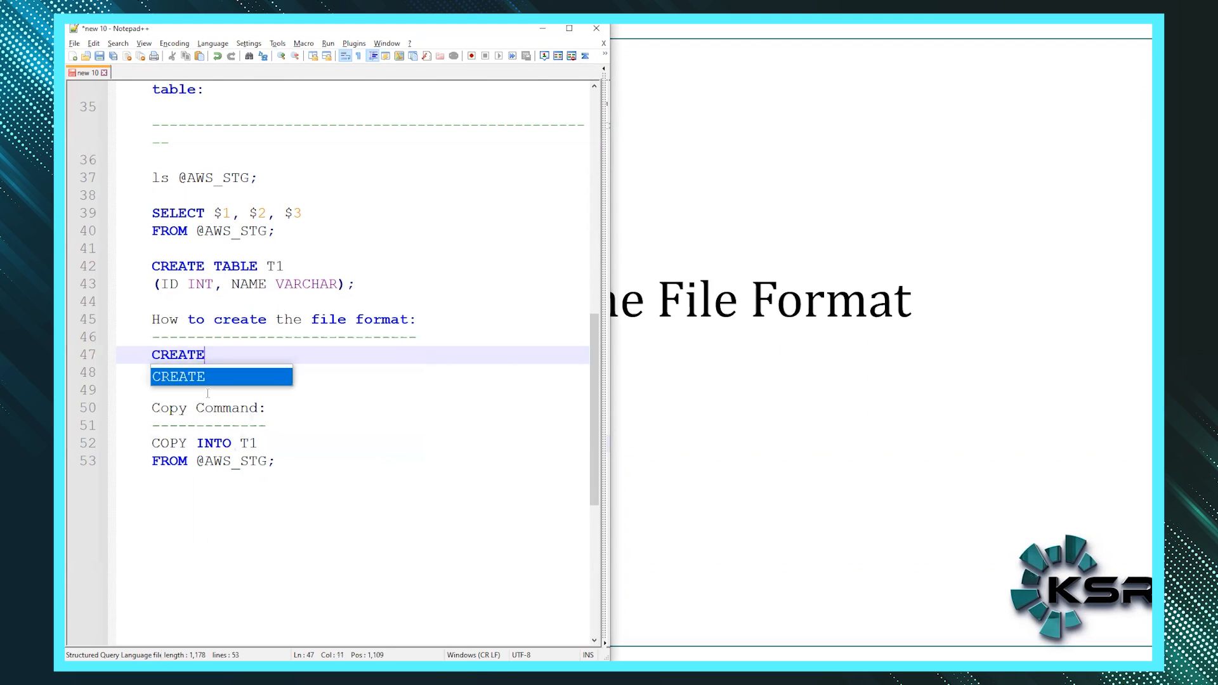
pyautogui.write(' FILE FORMAT ')
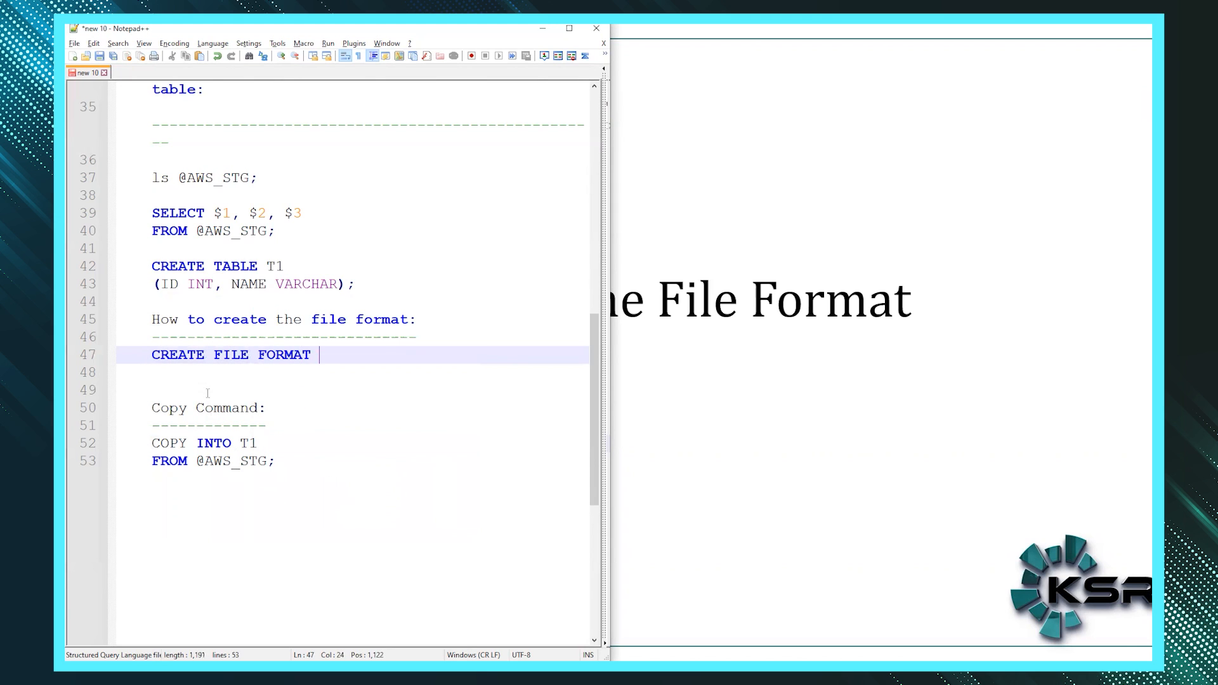
pyautogui.write('CSV')
pyautogui.press('Return')
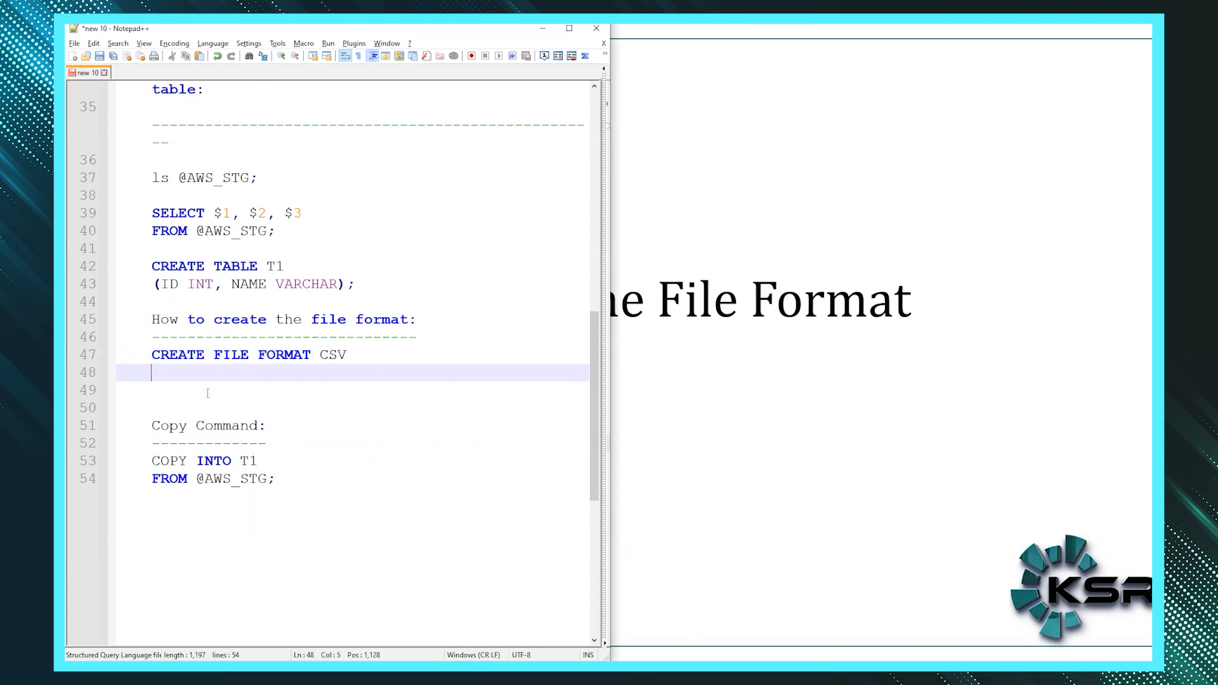
pyautogui.write('TYPE = CSV')
pyautogui.press('Return')
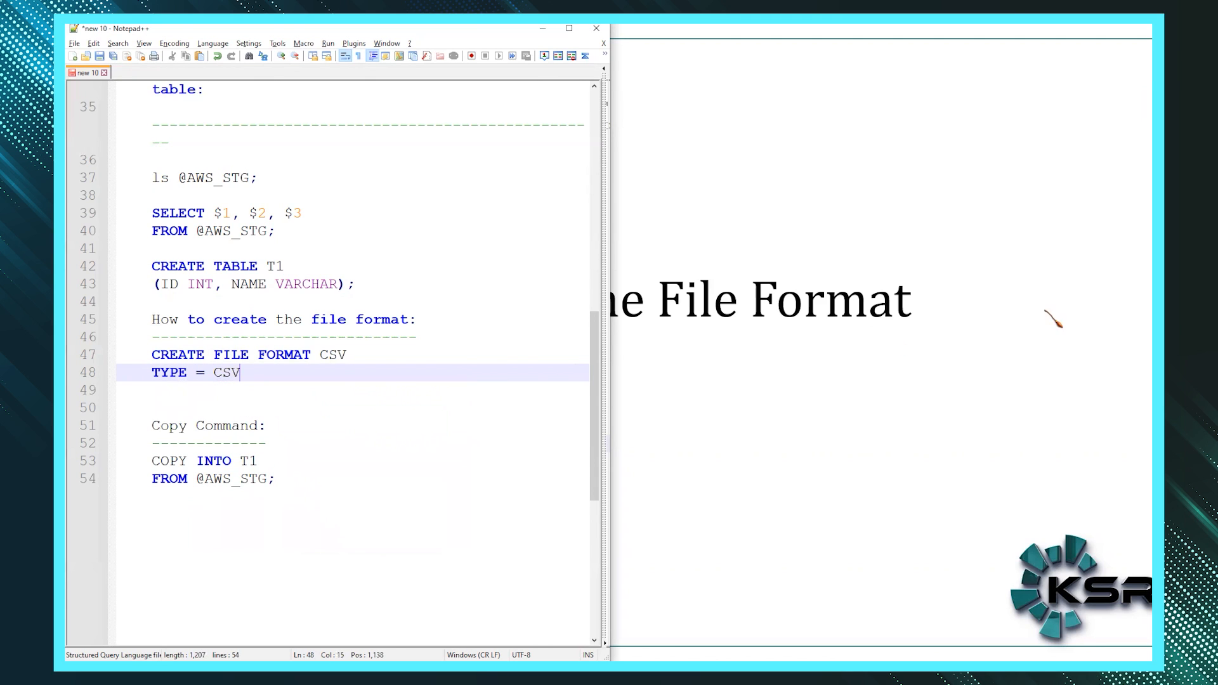
pyautogui.hotkey('alt', 'Tab')
pyautogui.moveTo(236, 192); pyautogui.dragTo(690, 212)
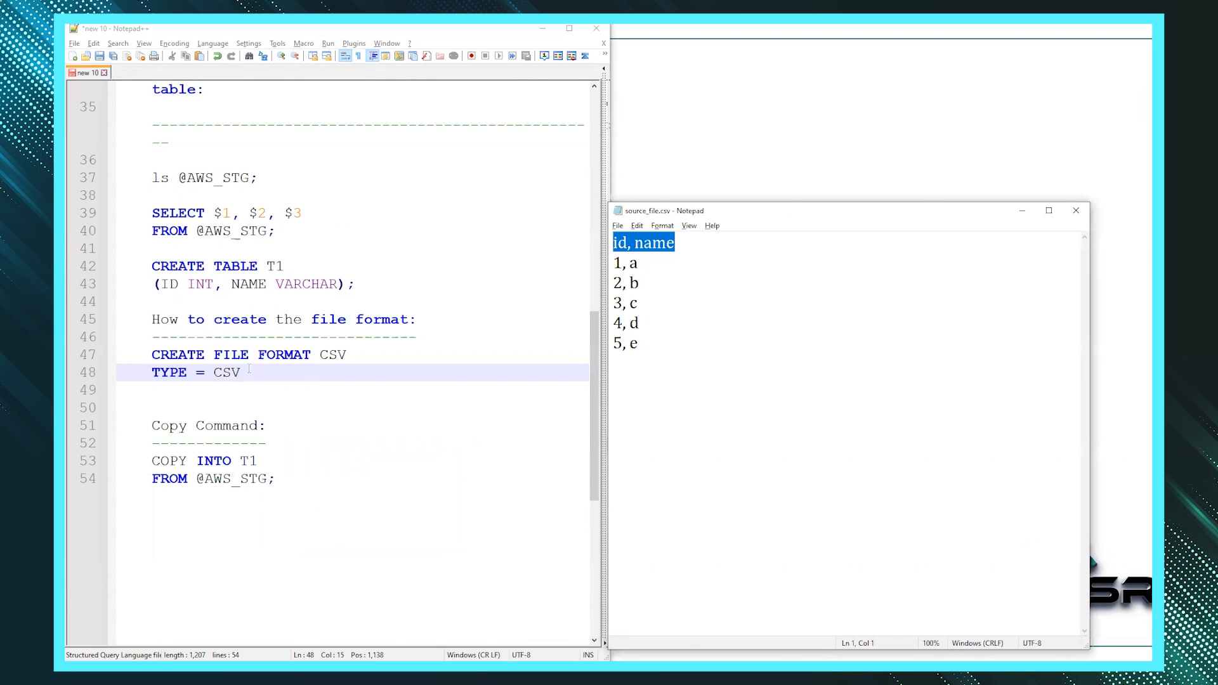
# - Add FIELD_DELIMIETER = ',' after checking the comma separator in the CSV sample
pyautogui.click(249, 371)
pyautogui.press('Return')
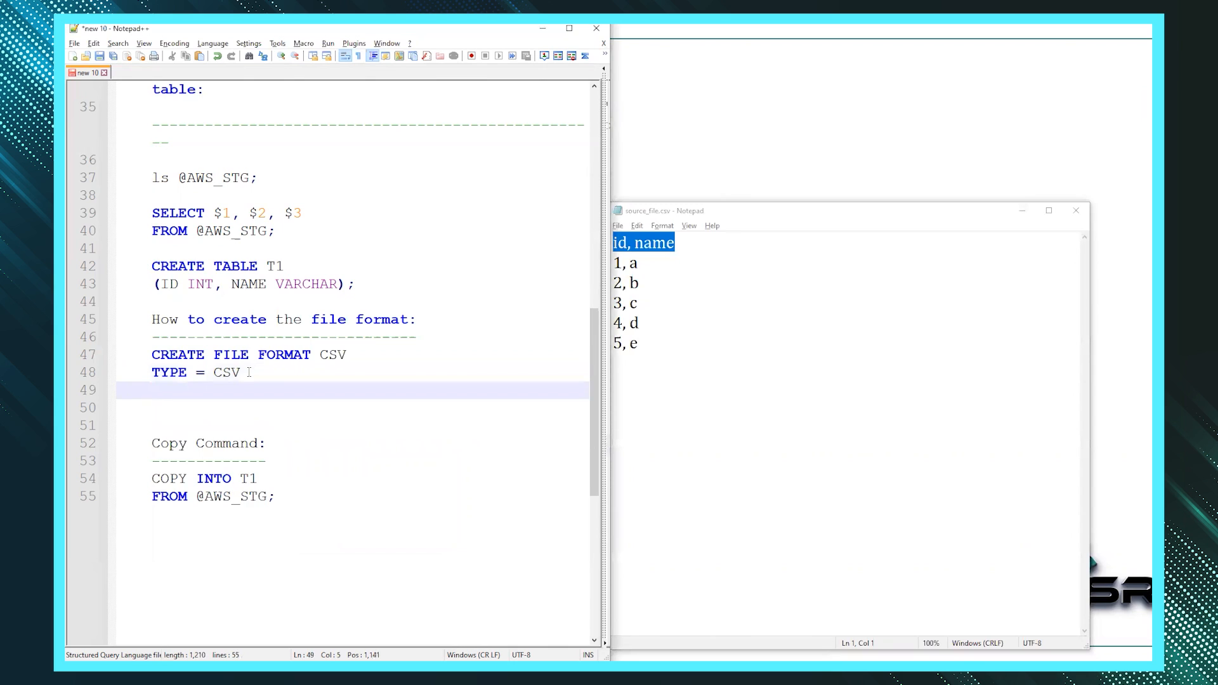
pyautogui.write('FIELD_DELIMIETER =')
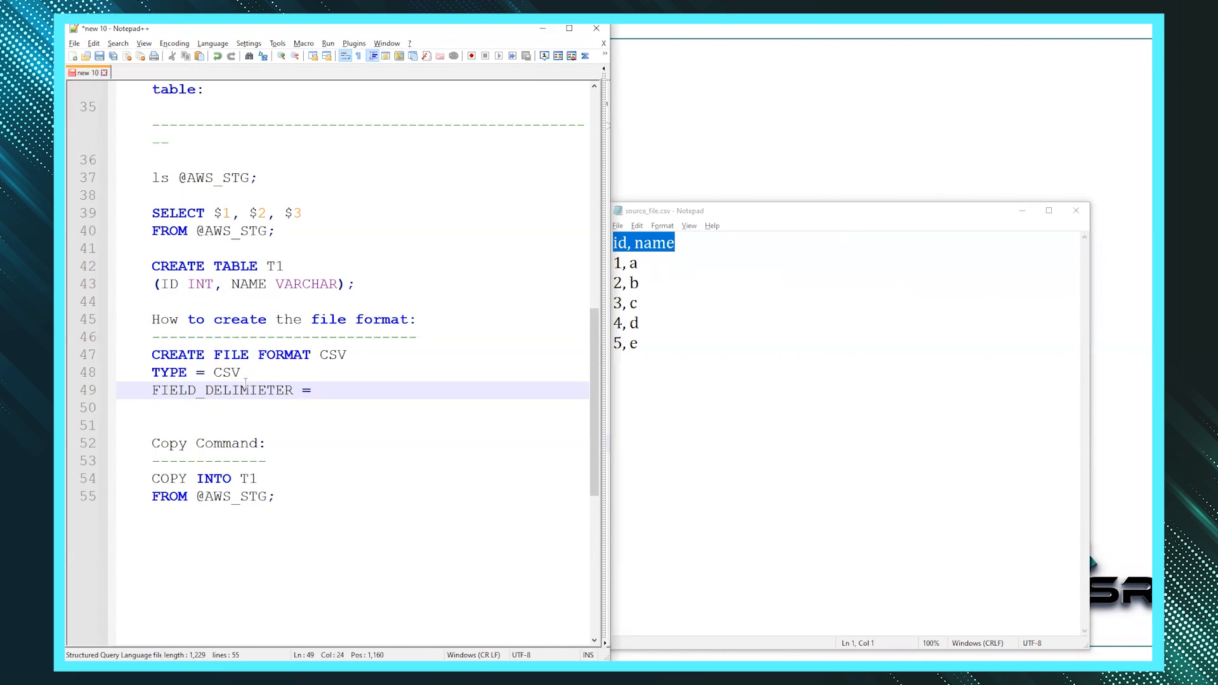
pyautogui.click(655, 307)
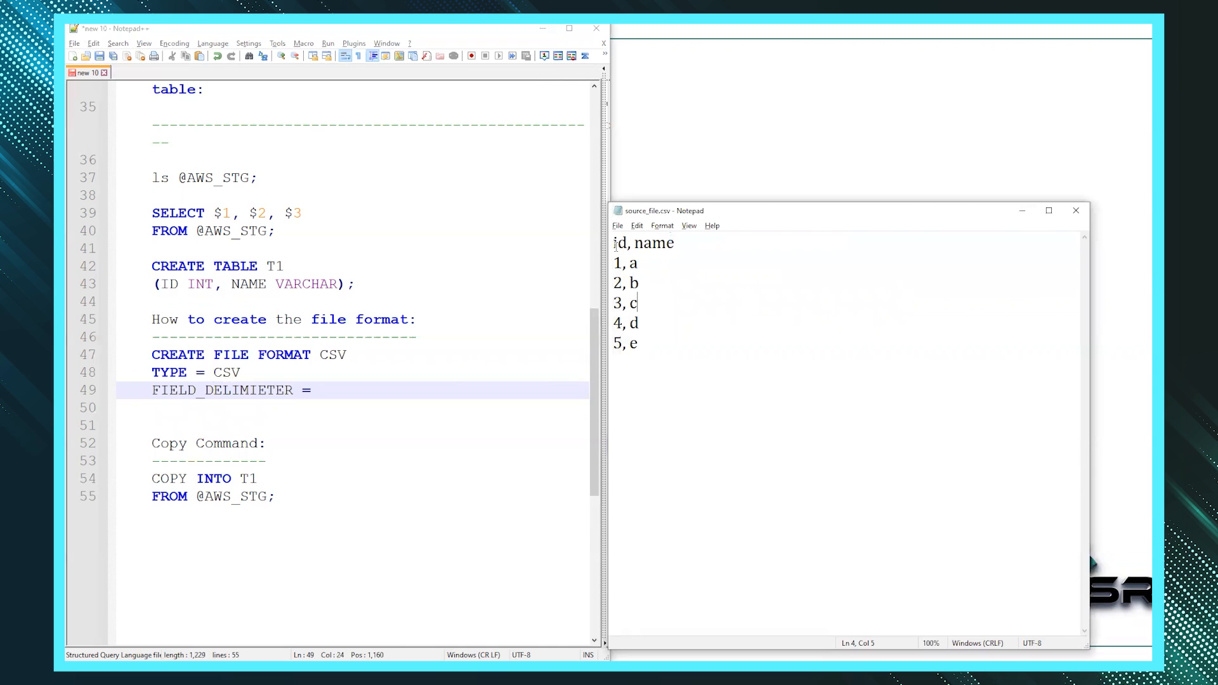
pyautogui.moveTo(626, 245); pyautogui.dragTo(630, 246)
pyautogui.click(357, 408)
pyautogui.click(357, 379)
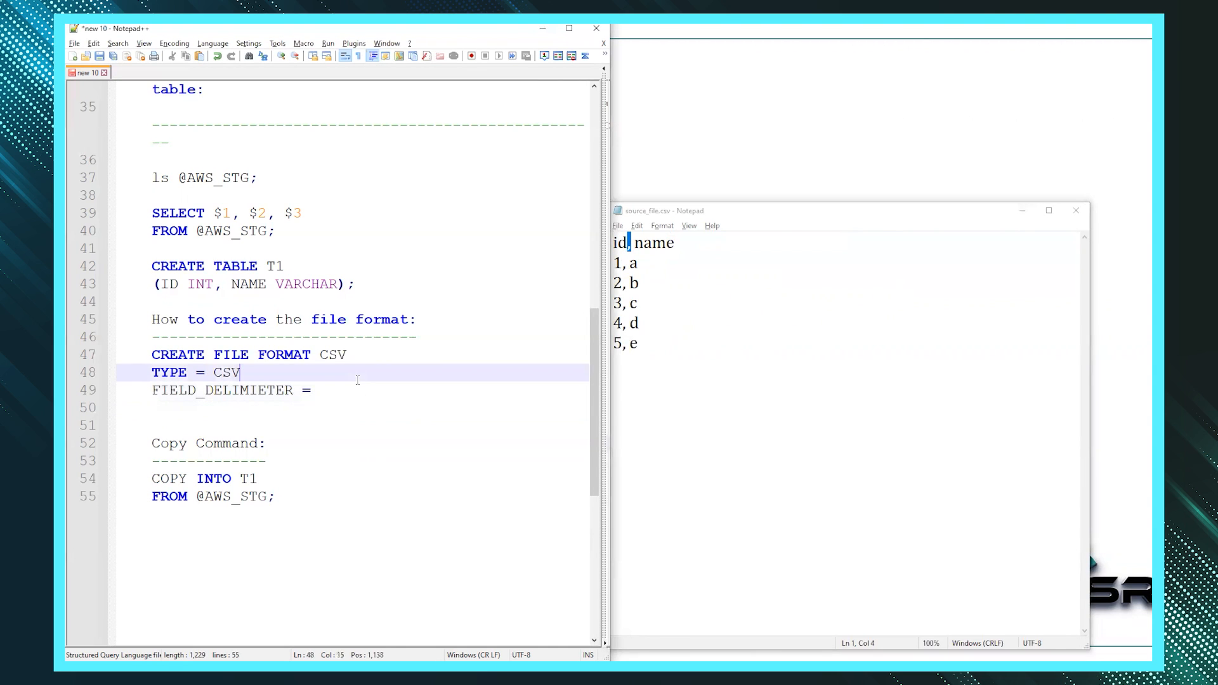
pyautogui.click(357, 386)
pyautogui.write("','")
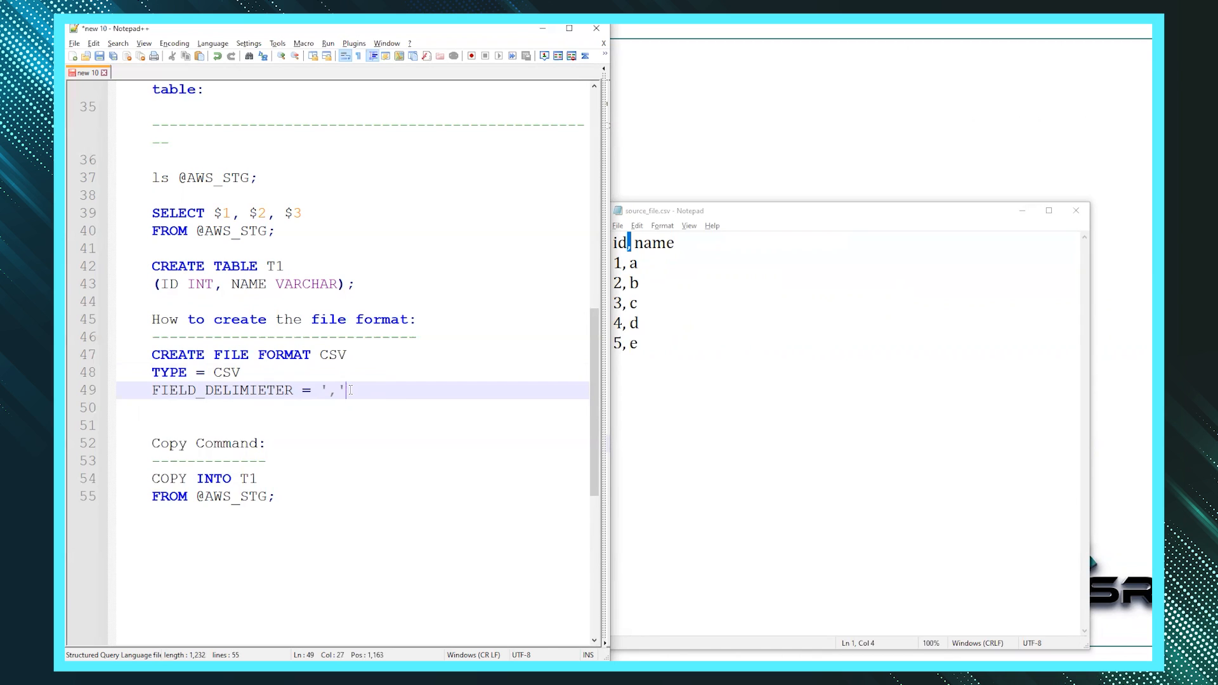
# - Add RECORD_DELIMITER = '\n' after checking the line breaks in the sample data
pyautogui.press('Return')
pyautogui.write('RECORD')
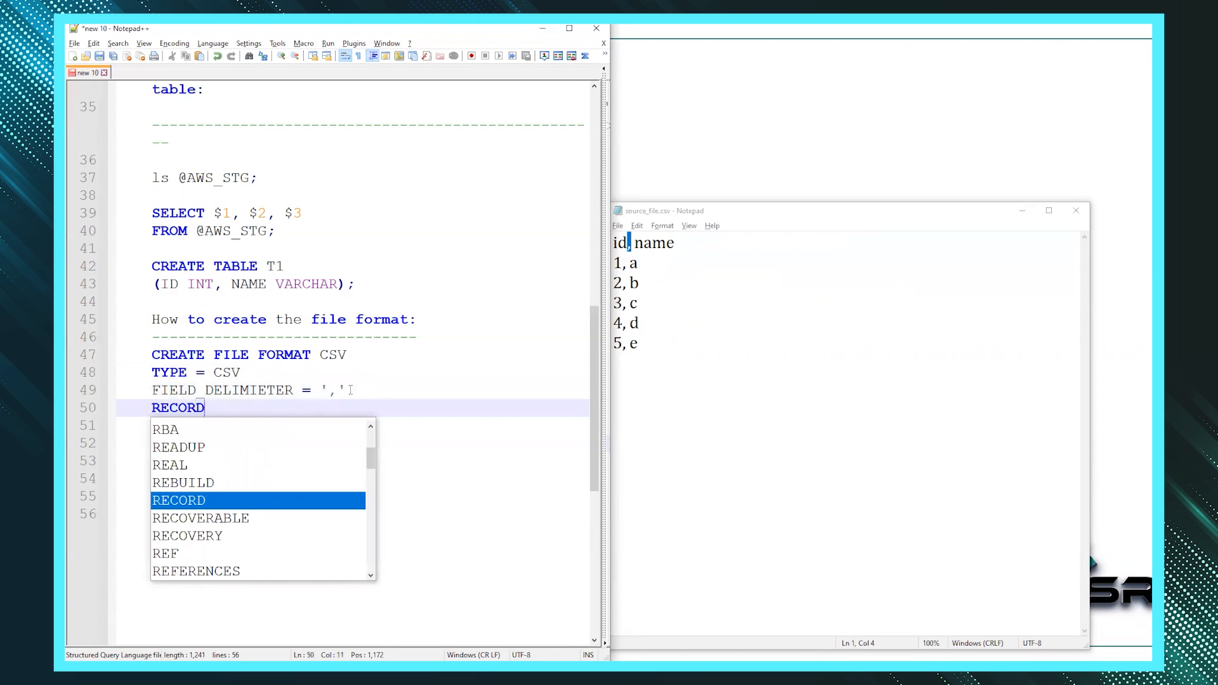
pyautogui.write('_DELIMITER')
pyautogui.press('BackSpace')
pyautogui.write('R =')
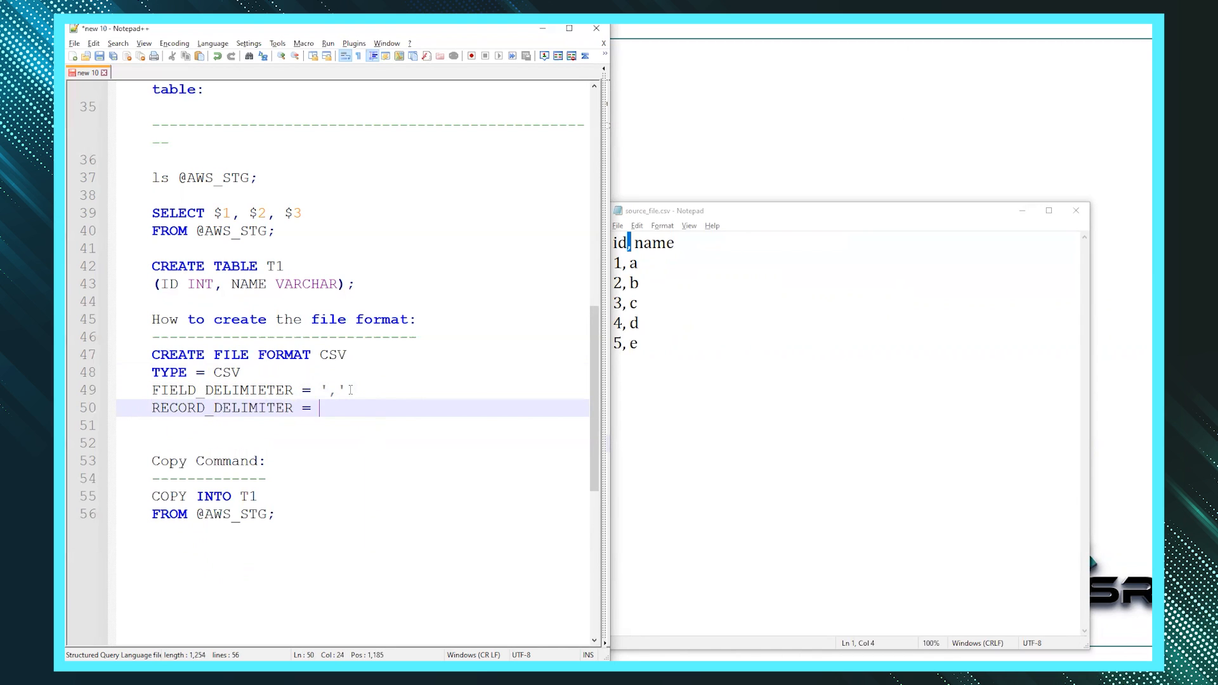
pyautogui.click(667, 382)
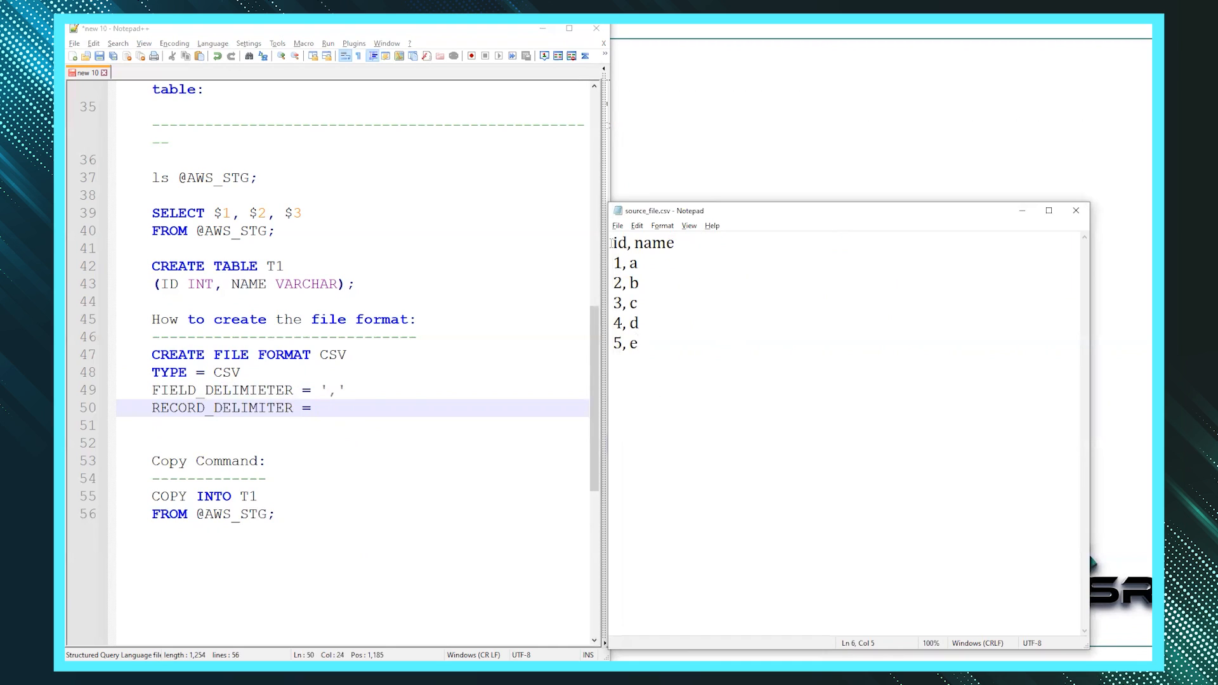
pyautogui.moveTo(613, 243); pyautogui.dragTo(692, 245)
pyautogui.click(692, 245)
pyautogui.press('Return')
pyautogui.press('BackSpace')
pyautogui.click(344, 410)
pyautogui.write("'\\n")
# - Add SKIP_HEADER = 1; so the CSV's id, name header row is skipped
pyautogui.press('Return')
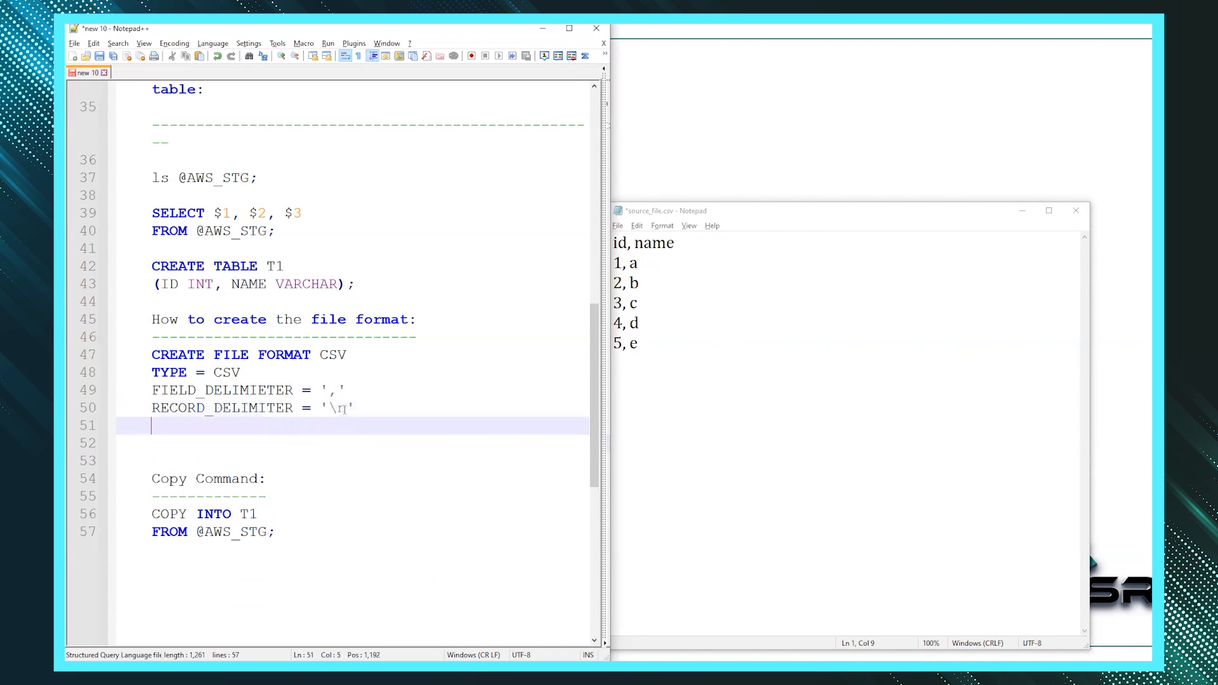
pyautogui.write('SKIP_HEADER = 1')
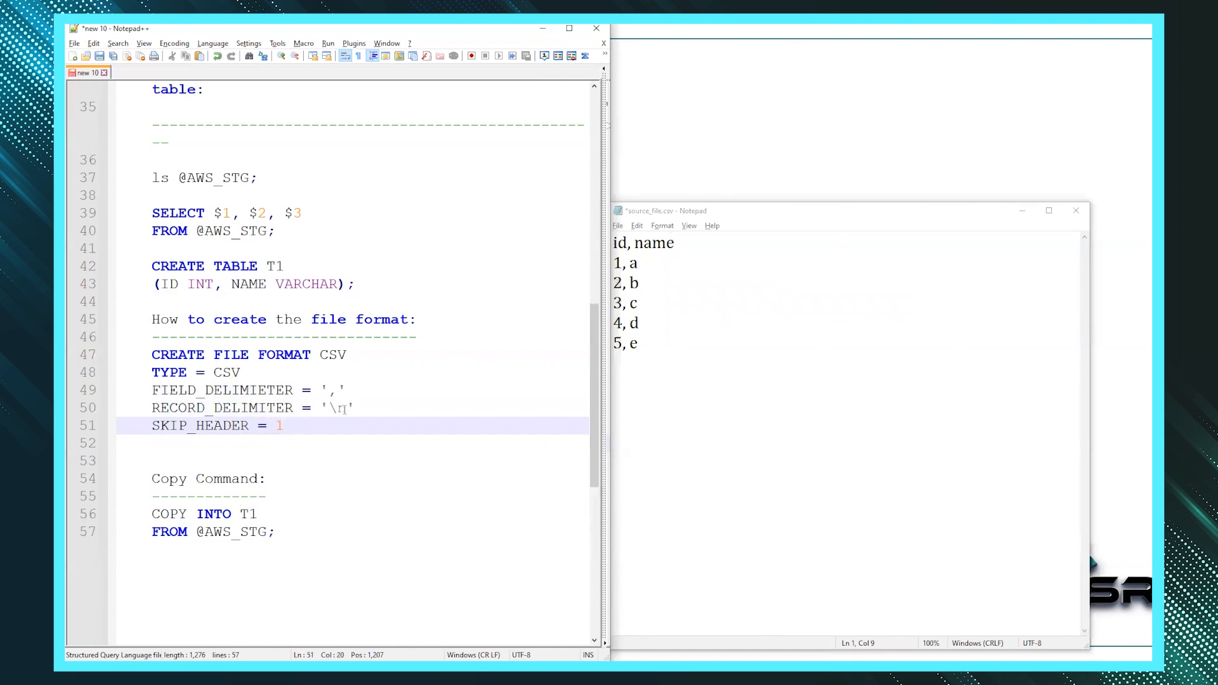
pyautogui.moveTo(692, 241); pyautogui.dragTo(612, 242)
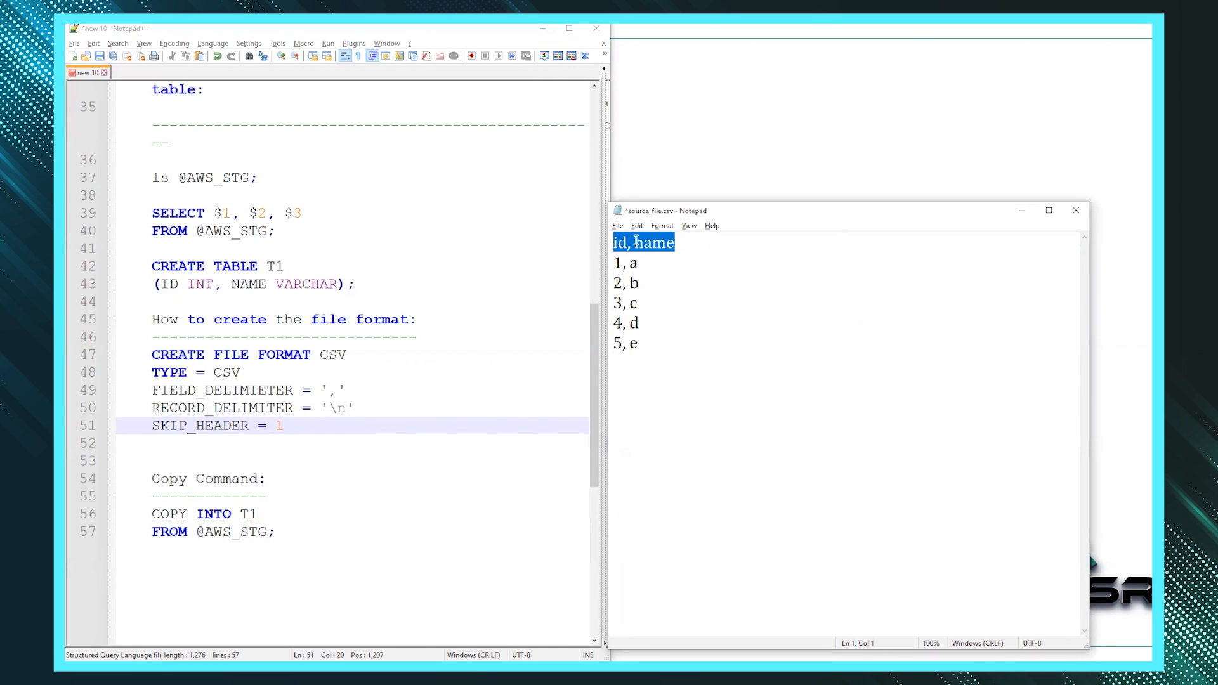
pyautogui.click(669, 241)
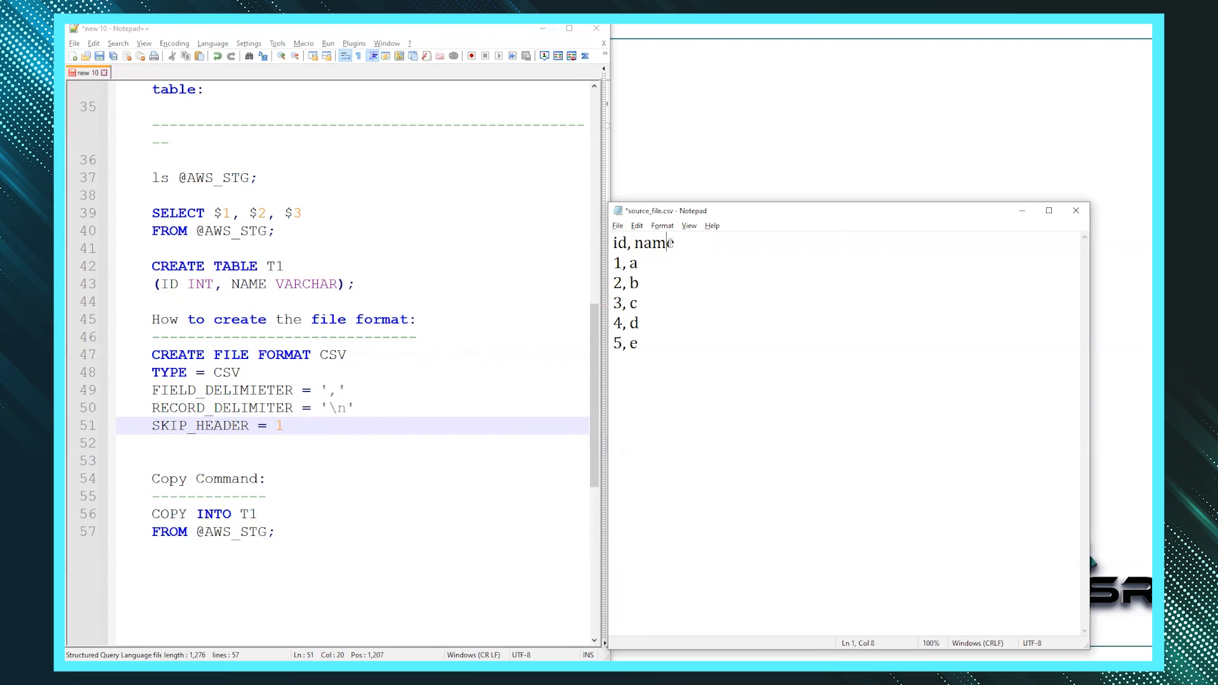
pyautogui.moveTo(697, 236); pyautogui.dragTo(604, 239)
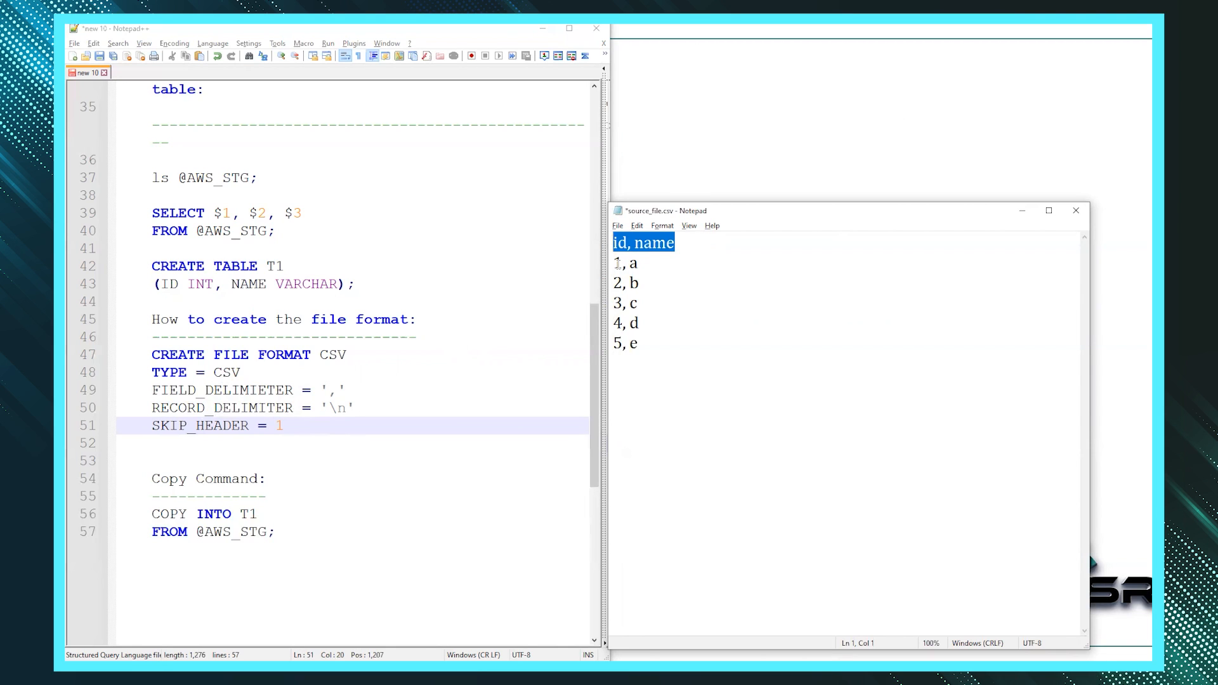
pyautogui.click(326, 421)
pyautogui.write(';')
# - Copy the file format statement and paste it into the Snowflake worksheet
pyautogui.hotkey('shift', 'Home')
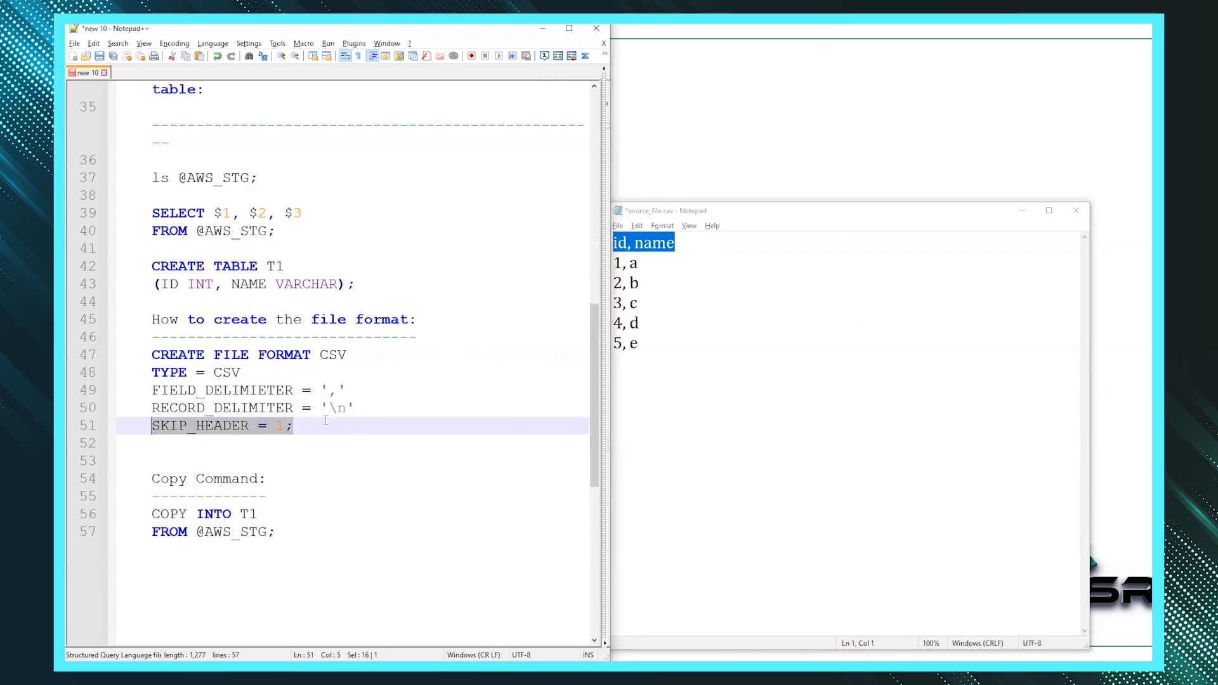
pyautogui.hotkey('shift', 'Up')
pyautogui.hotkey('shift', 'Up')
pyautogui.hotkey('shift', 'Up')
pyautogui.hotkey('shift', 'Up')
pyautogui.hotkey('ctrl', 'c')
pyautogui.press('alt')
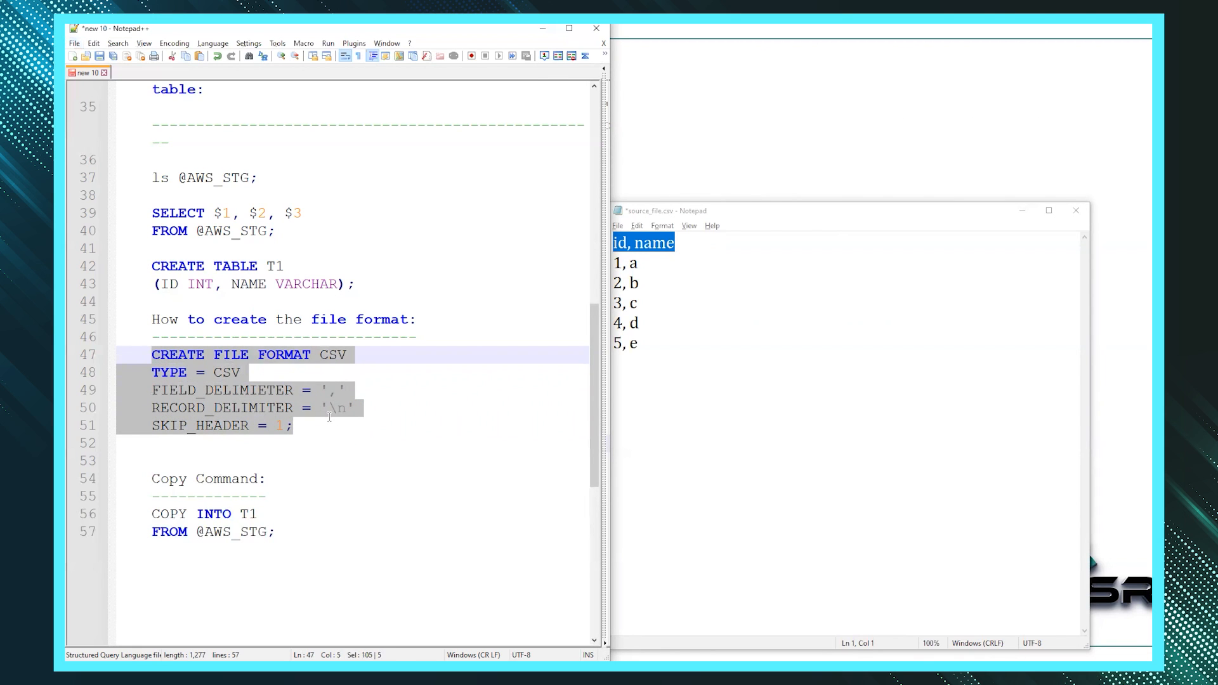
pyautogui.hotkey('alt', 'Tab')
pyautogui.hotkey('ctrl', 'v')
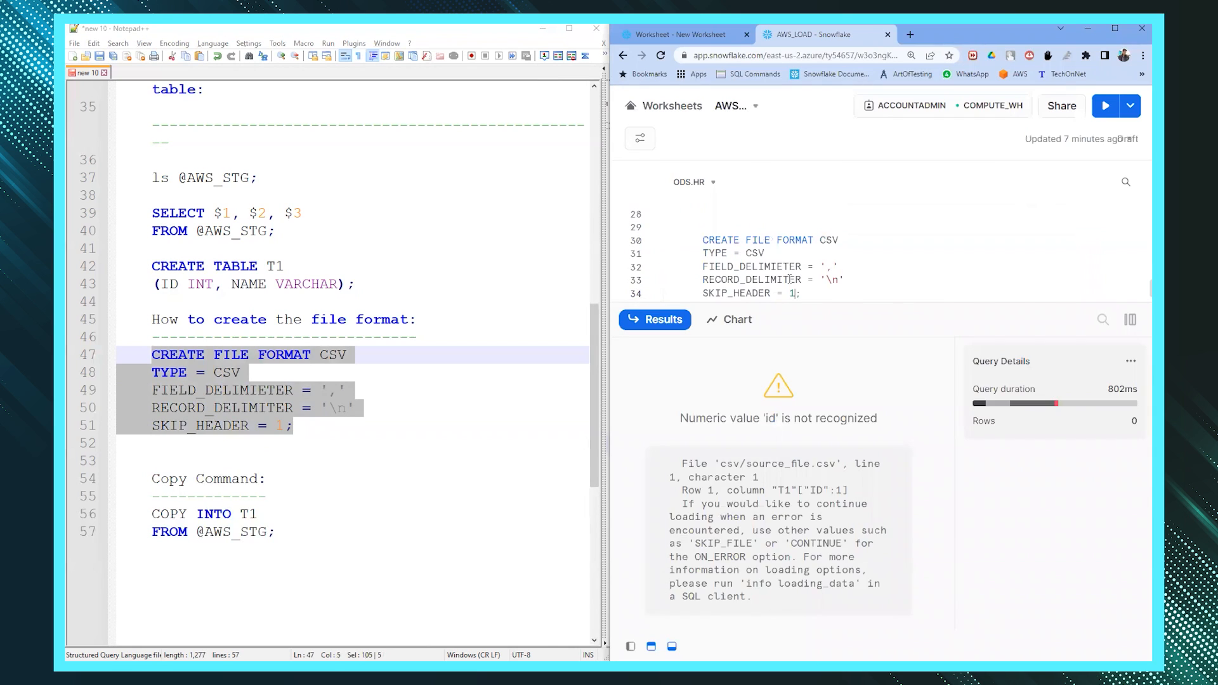
# - Correct FIELD_DELIMIETER to FIELD_DELIMITER, replace the worksheet statement and create file format CSV
pyautogui.hotkey('ctrl', 'Return')
pyautogui.click(266, 390)
pyautogui.press('BackSpace')
pyautogui.moveTo(294, 425); pyautogui.dragTo(124, 356)
pyautogui.hotkey('ctrl', 'c')
pyautogui.moveTo(802, 293); pyautogui.dragTo(648, 226)
pyautogui.hotkey('ctrl', 'v')
pyautogui.hotkey('ctrl', 'Return')
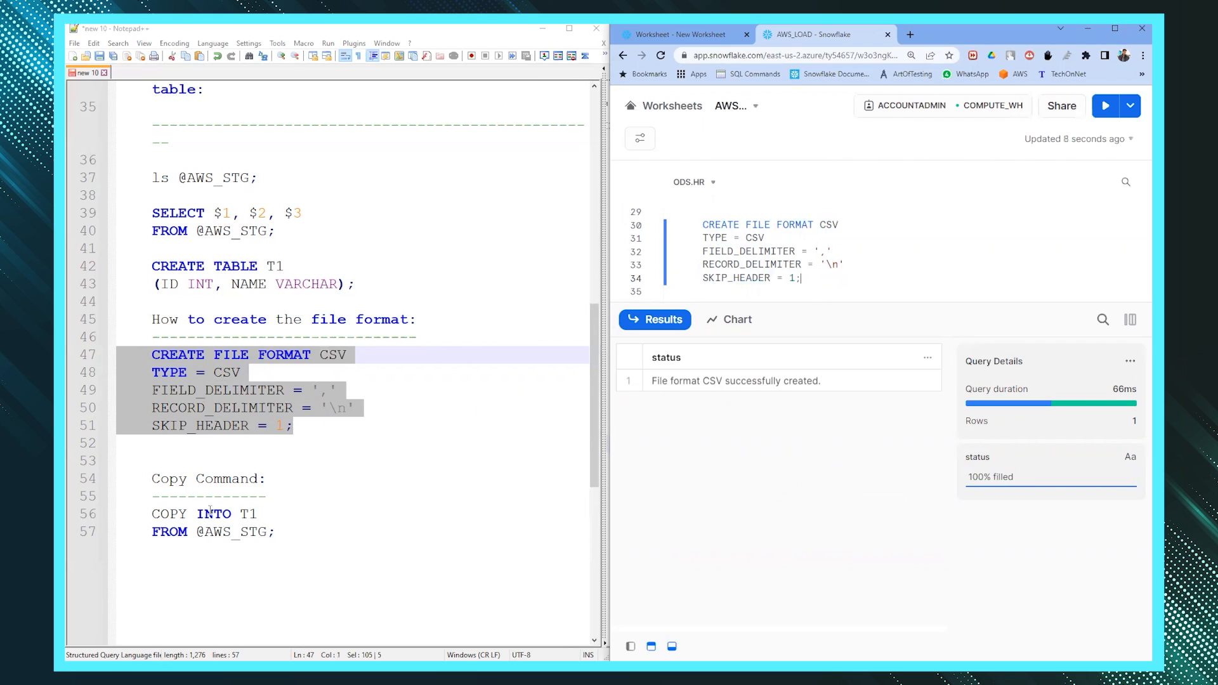
pyautogui.click(221, 530)
pyautogui.scroll(-1, 235, 511)
pyautogui.click(268, 479)
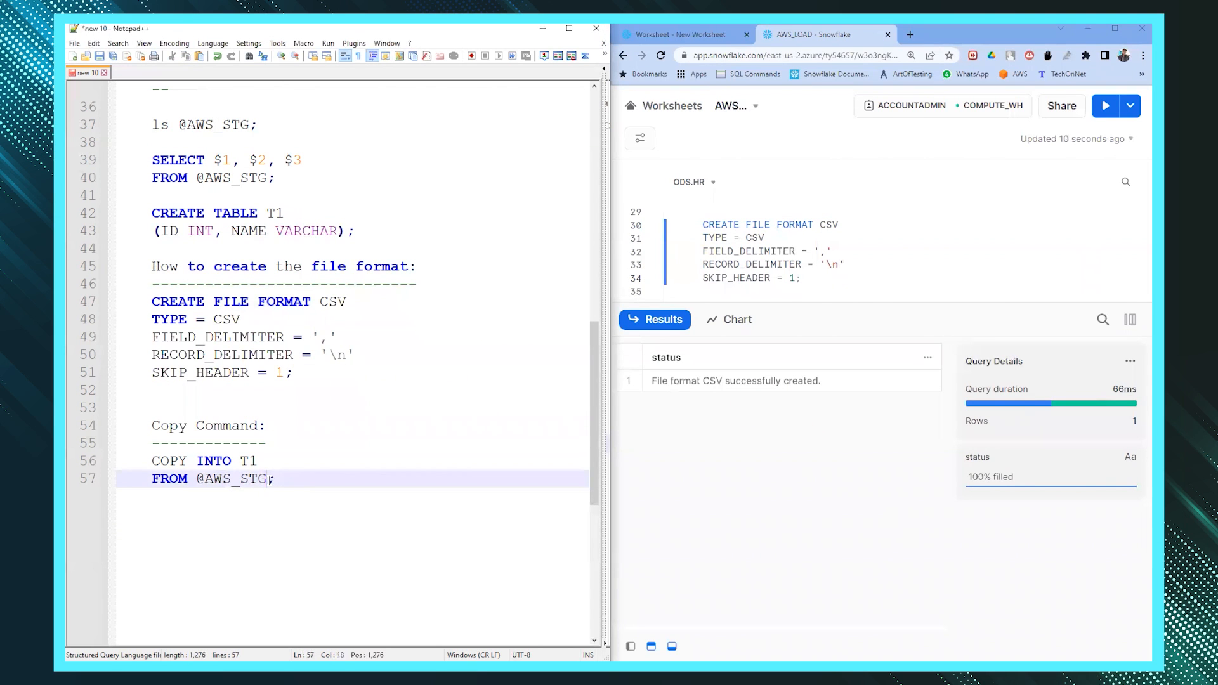
# - Add FILE_FORMAT = CSV before the semicolon of the COPY INTO T1 command
pyautogui.press('Return')
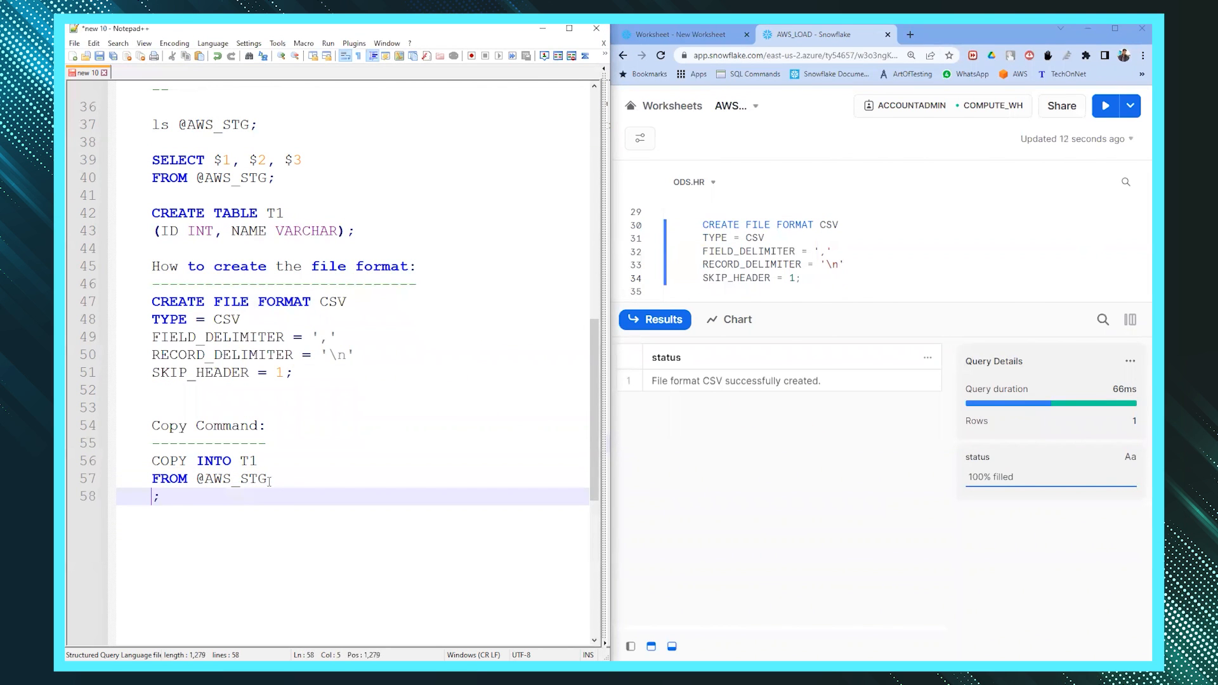
pyautogui.write('FILE_F')
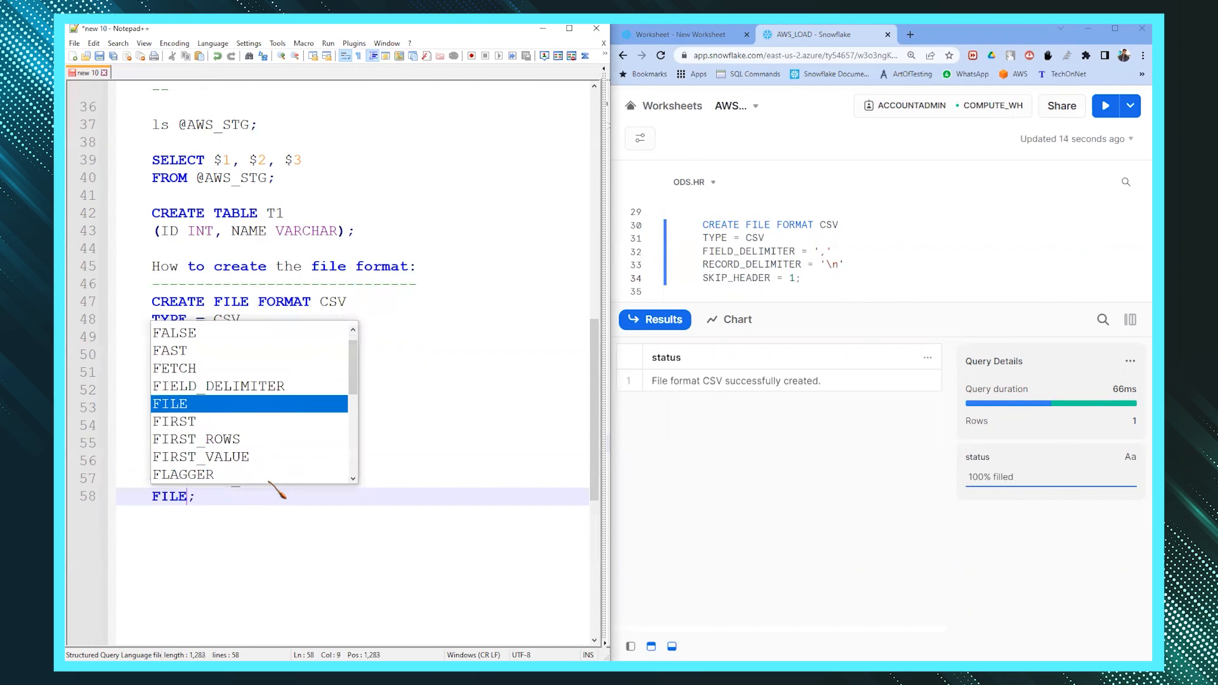
pyautogui.write('OM')
pyautogui.press('BackSpace')
pyautogui.write('RMAT =')
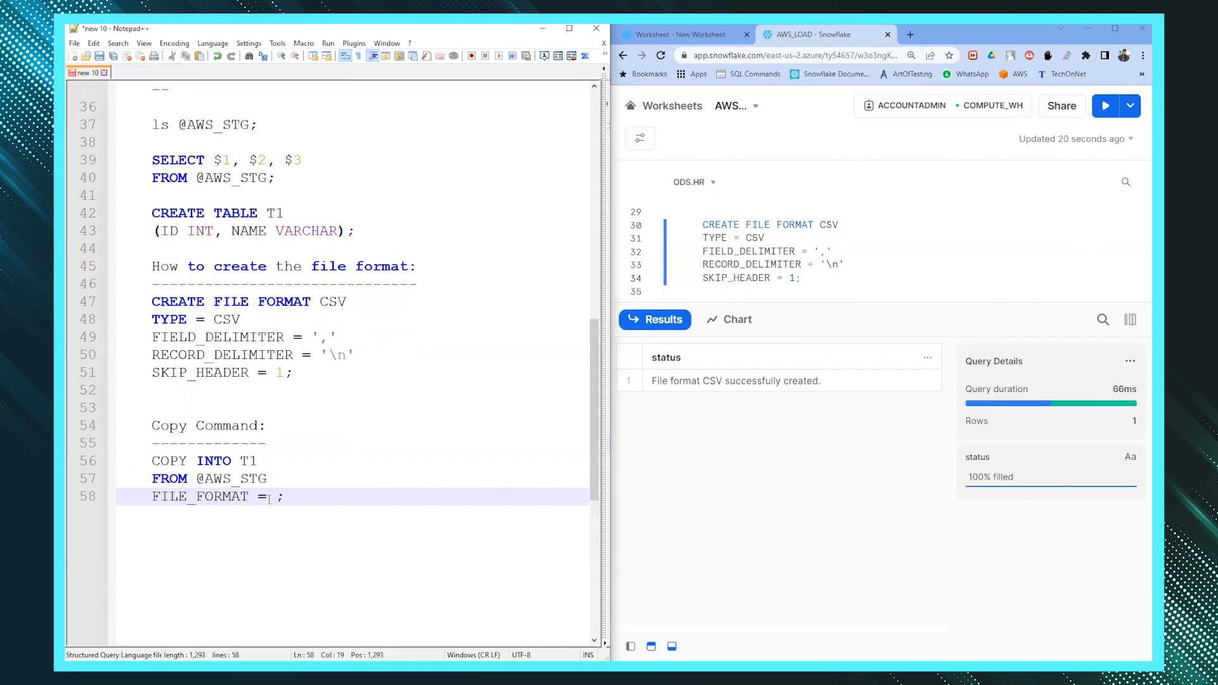
pyautogui.doubleClick(333, 301)
pyautogui.hotkey('ctrl', 'c')
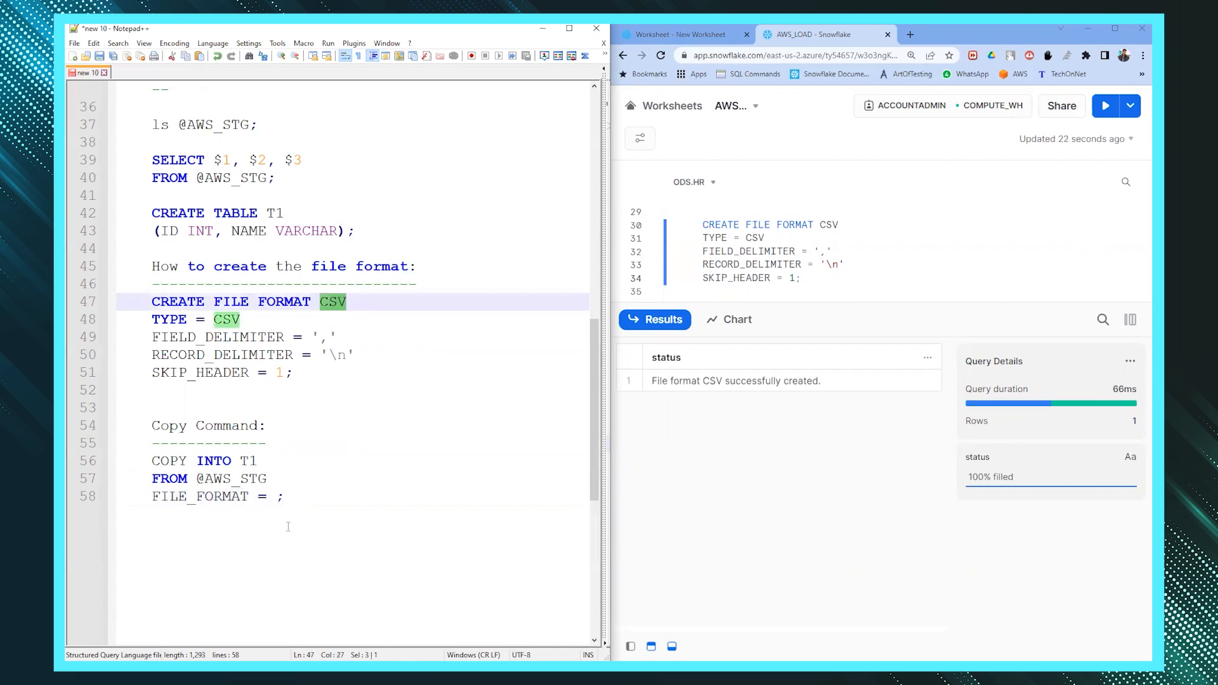
pyautogui.click(275, 498)
pyautogui.hotkey('ctrl', 'v')
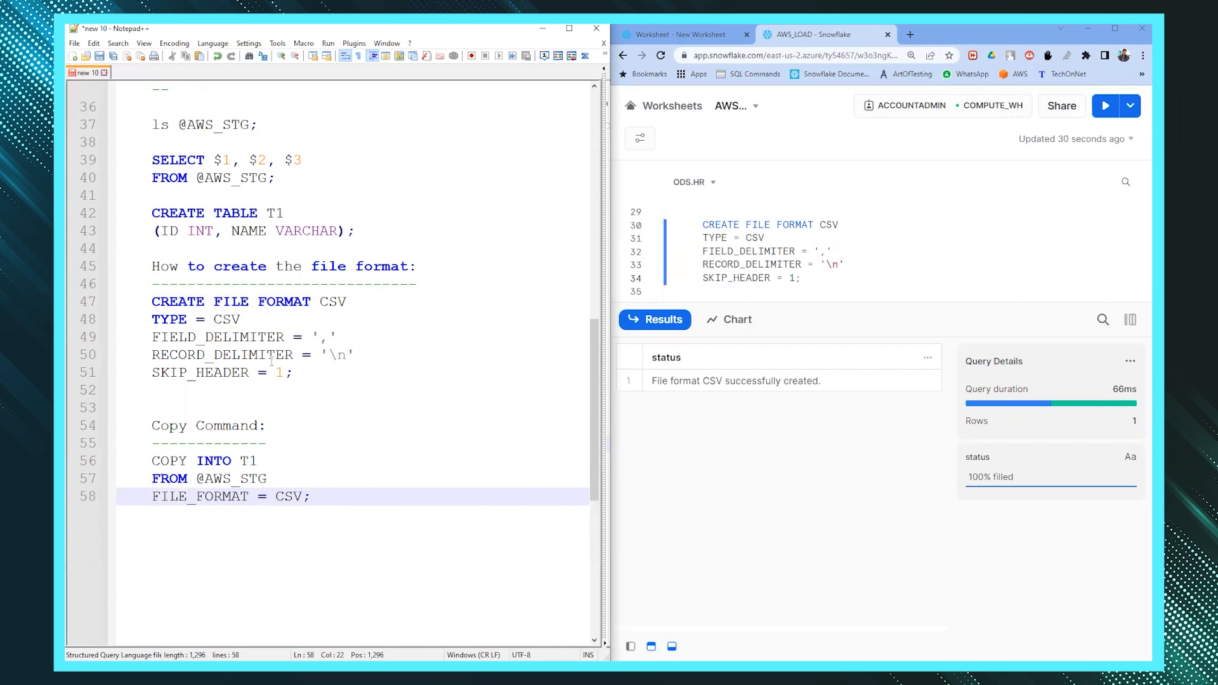
# - Copy the updated COPY INTO command into the Snowflake worksheet and run it
pyautogui.moveTo(311, 496); pyautogui.dragTo(117, 460)
pyautogui.hotkey('ctrl', 'c')
pyautogui.click(822, 279)
pyautogui.hotkey('ctrl', 'v')
pyautogui.hotkey('ctrl', 'Return')
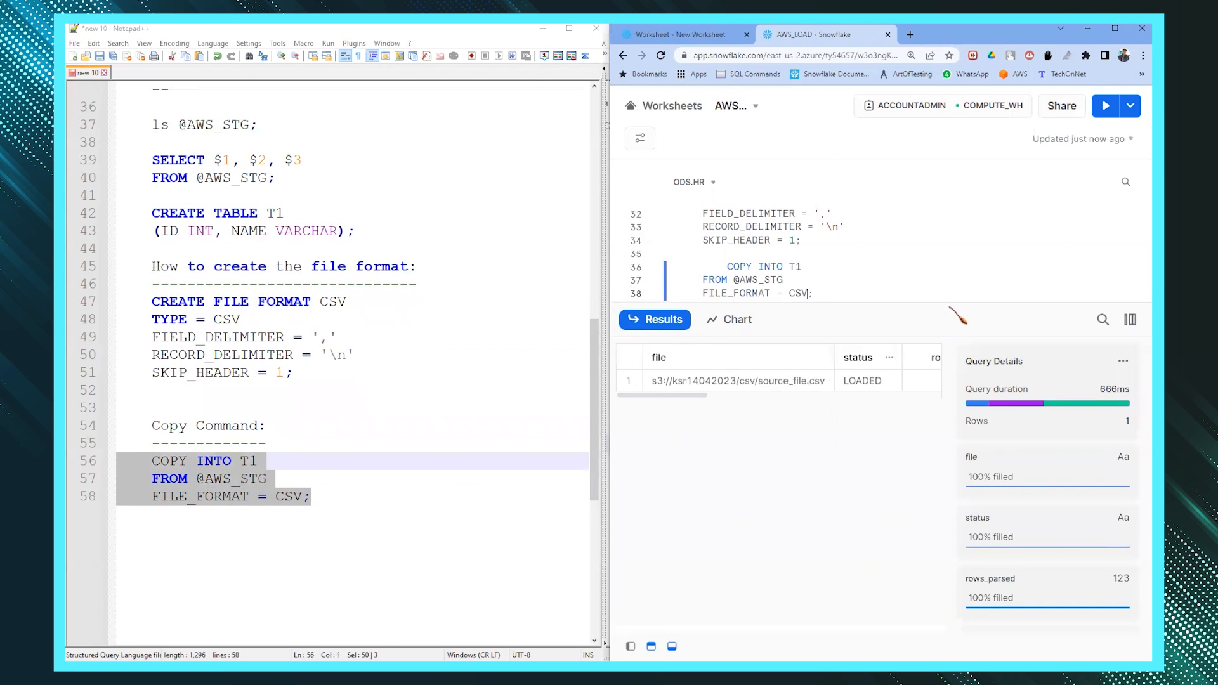
# - Run SELECT * FROM T1; in Snowflake, showing IDs 1–5 with names a–e
pyautogui.press('super+Up')
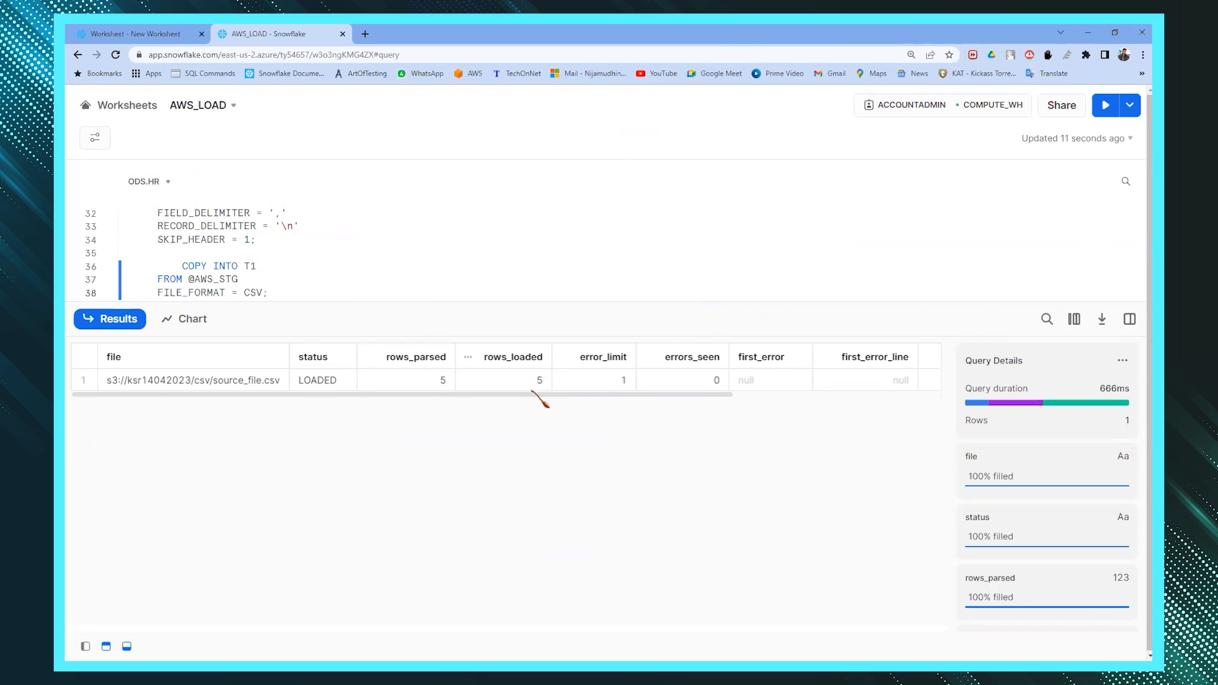
pyautogui.click(1086, 33)
pyautogui.hotkey('alt', 'Tab')
pyautogui.press('Return')
pyautogui.write('SELECT ')
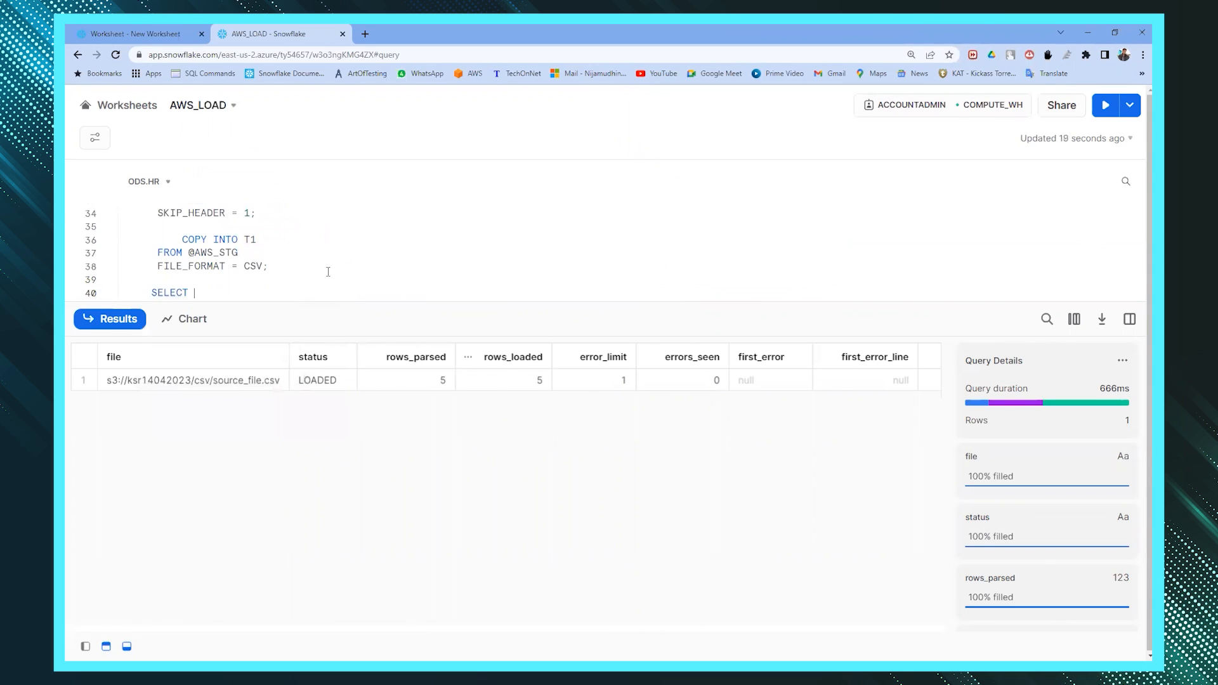
pyautogui.write('* FROM T1;')
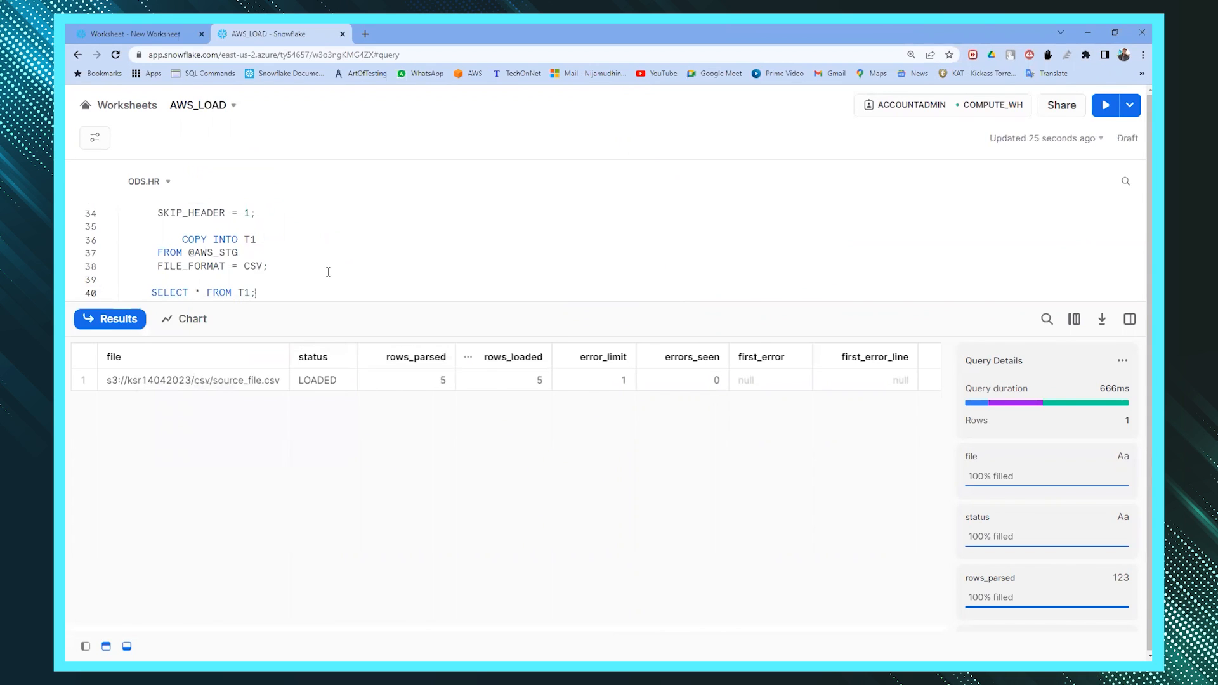
pyautogui.hotkey('ctrl', 'Return')
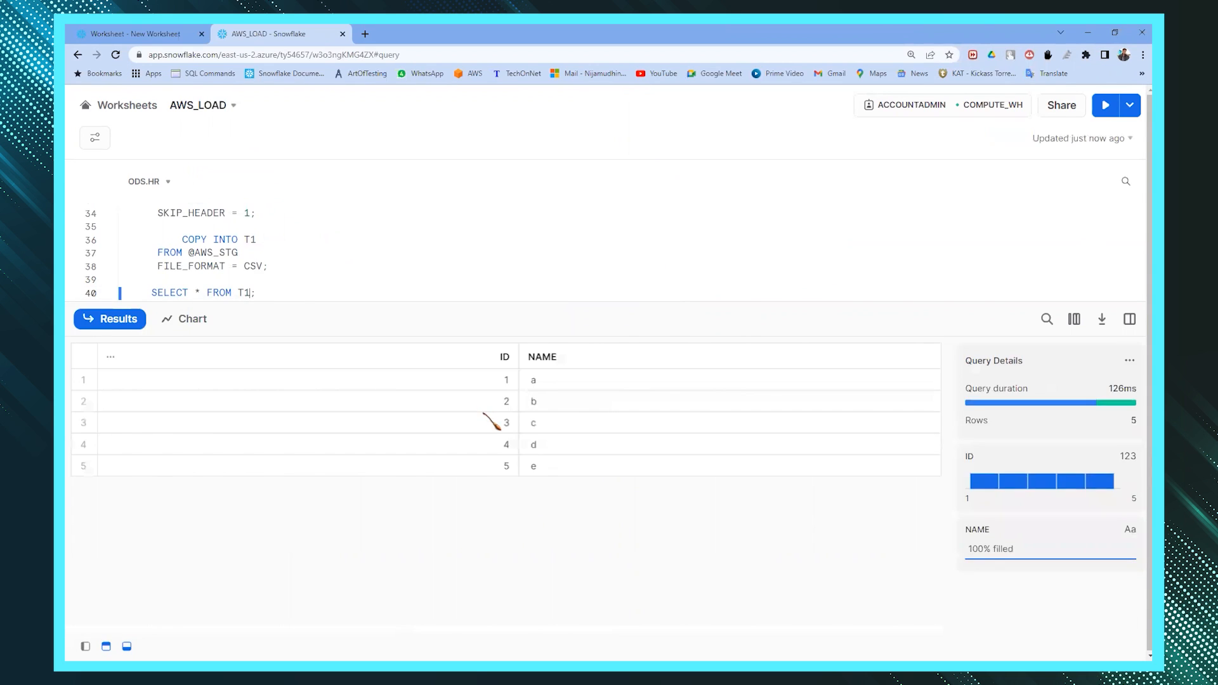
pyautogui.hotkey('ctrl', 'a')
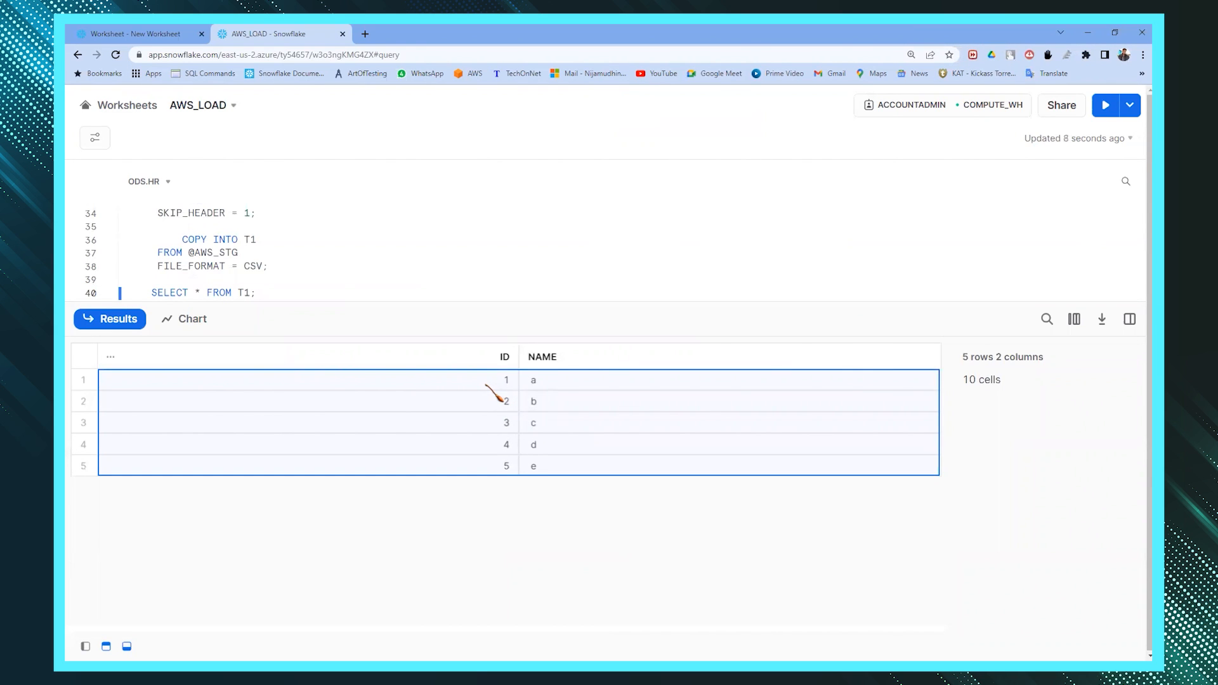